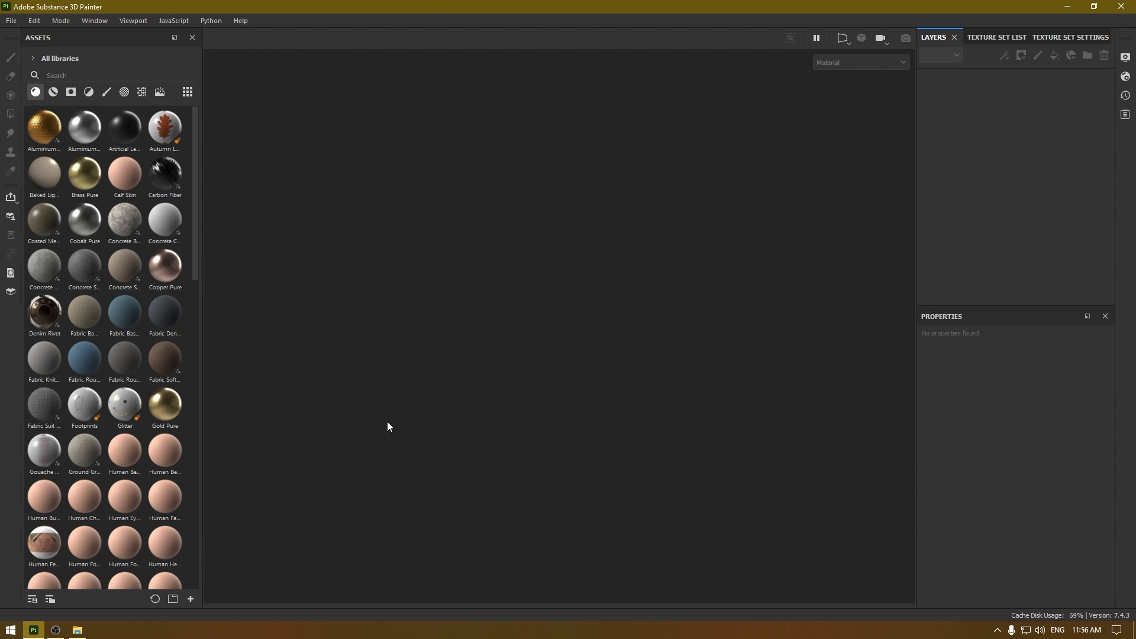
Step: Create a new project from the Knife_Unwrapped OBJ mesh on the Desktop
key(ctrl+n)
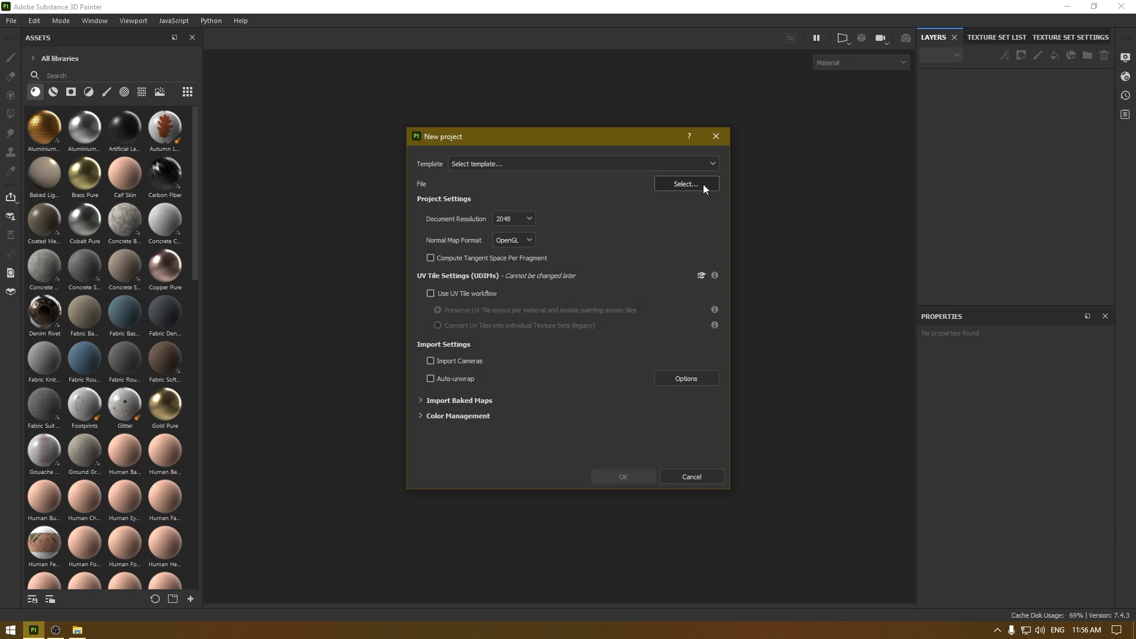
click(703, 185)
click(455, 294)
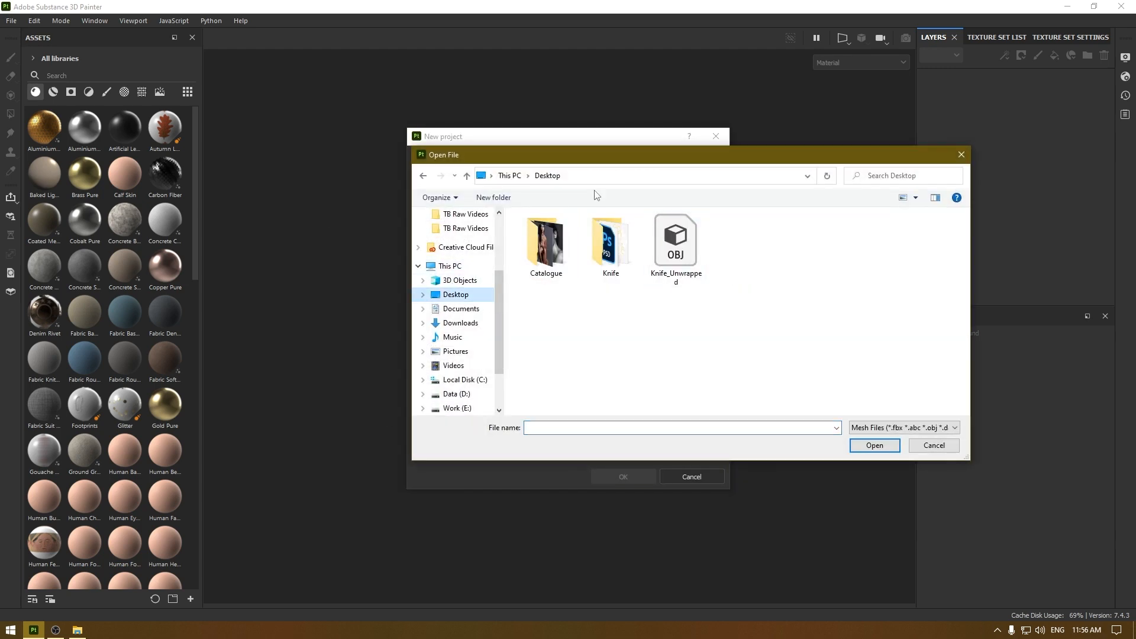
double_click(609, 274)
key(alt+Left)
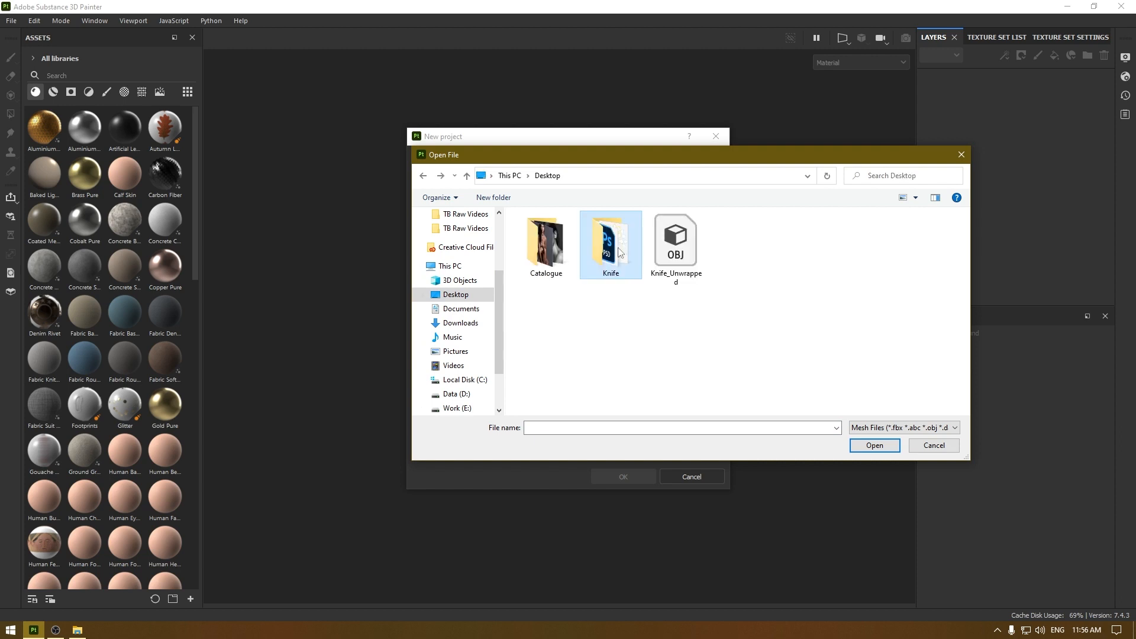
double_click(680, 249)
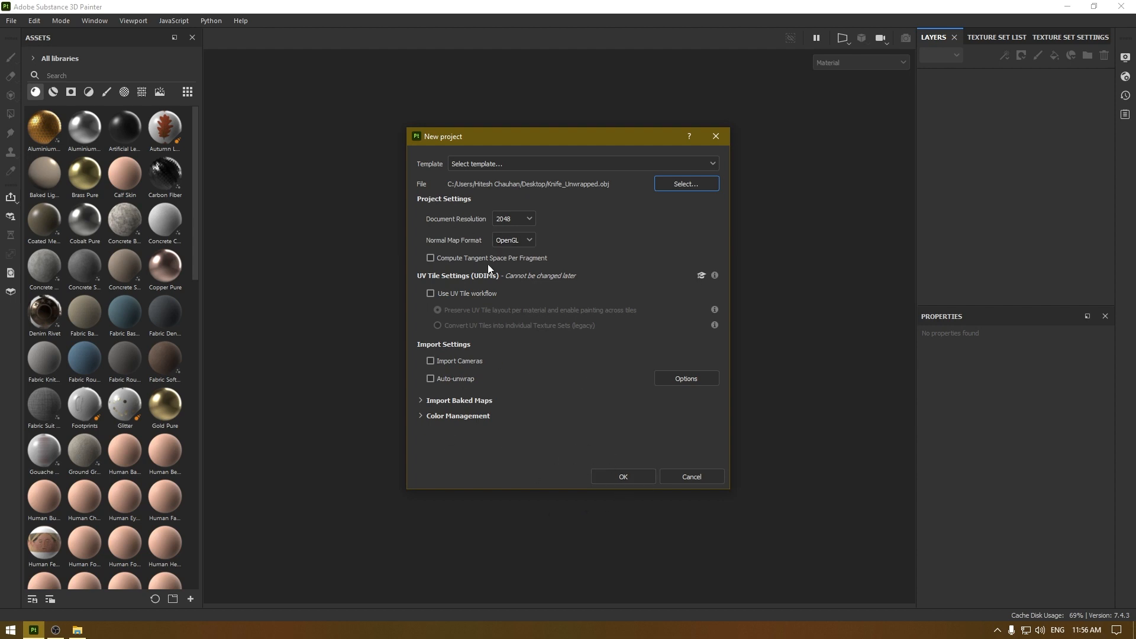
click(622, 475)
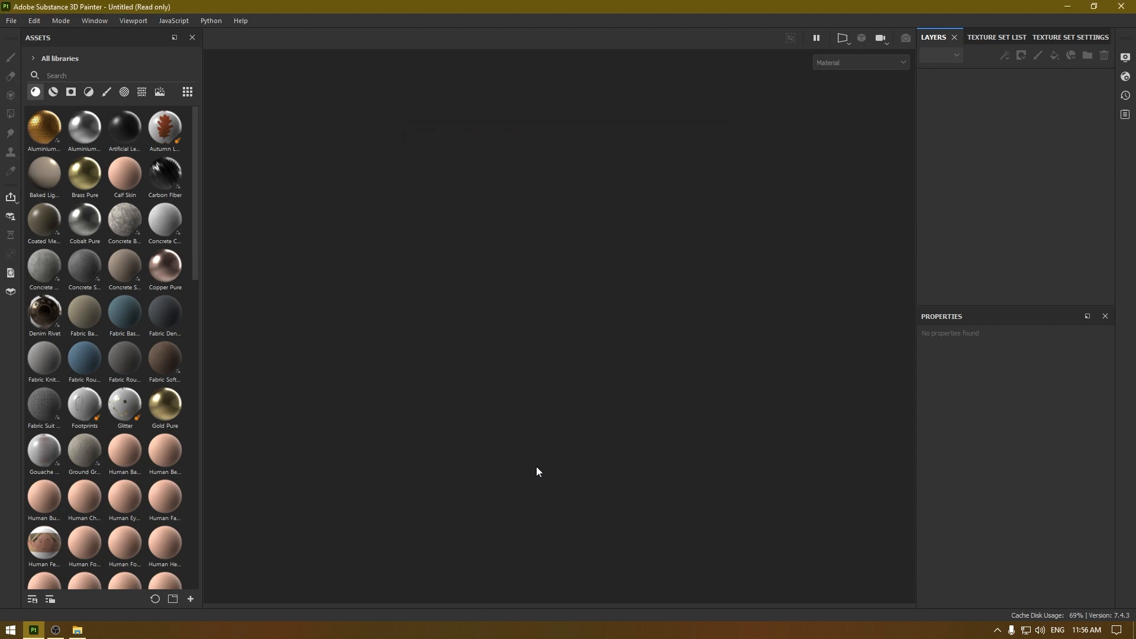
Step: Set the mesh map baking output size to 2048 and use the low poly mesh as the high poly mesh
mouse_move(674, 421)
alt+mouse_down()
mouse_move(639, 405)
mouse_move(745, 459)
mouse_move(754, 405)
mouse_move(705, 418)
mouse_move(712, 431)
mouse_move(654, 410)
mouse_move(675, 402)
alt+mouse_up()
click(1085, 43)
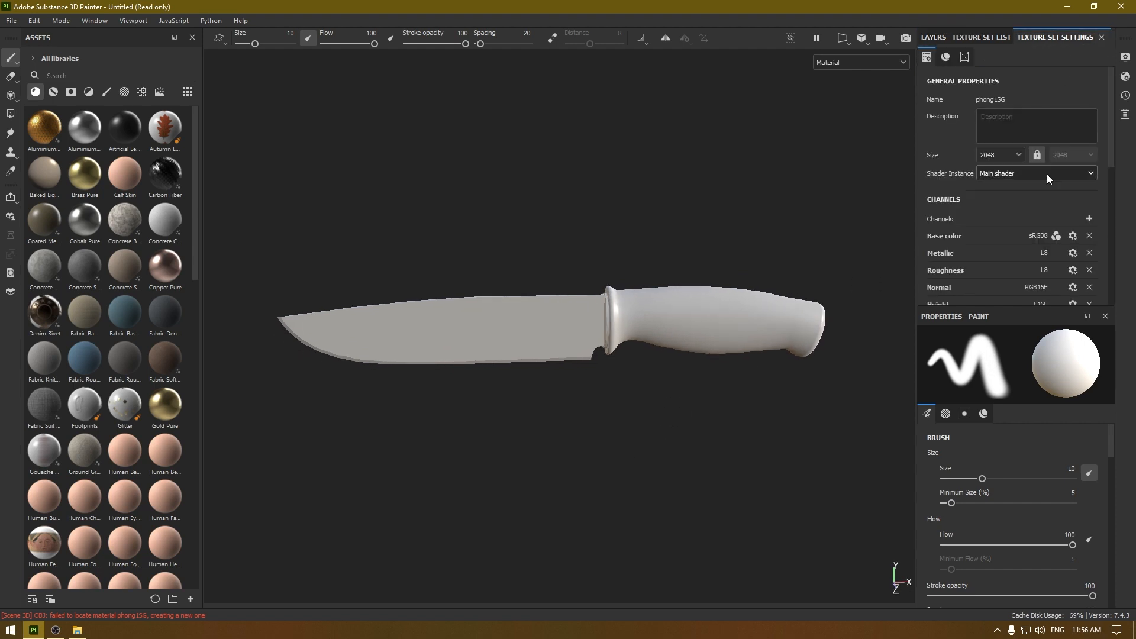
click(1072, 256)
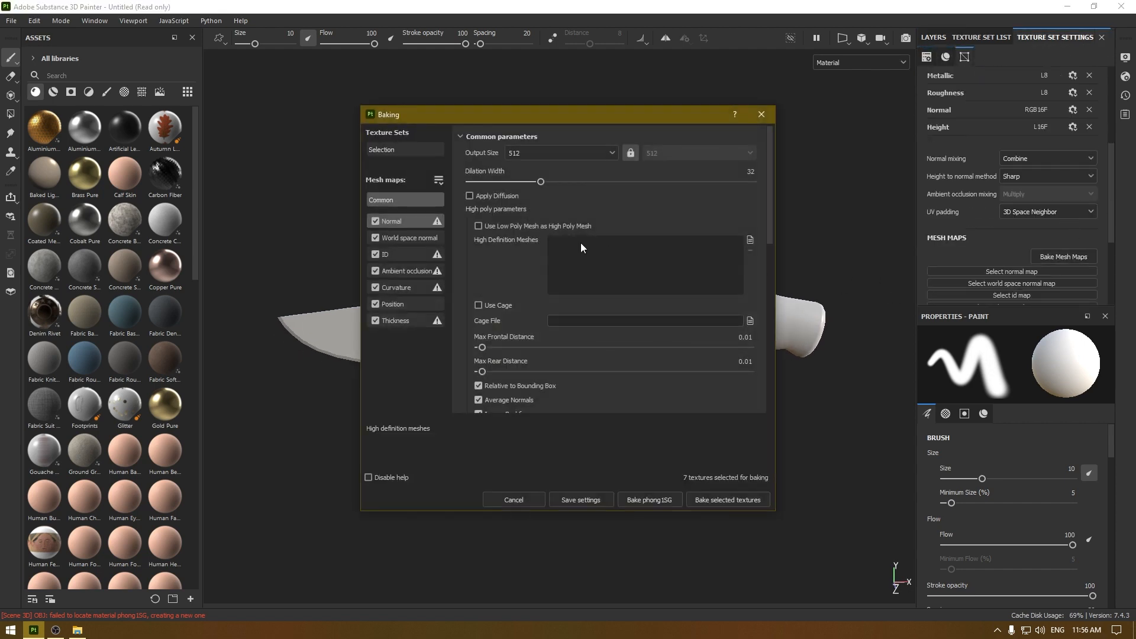
click(563, 154)
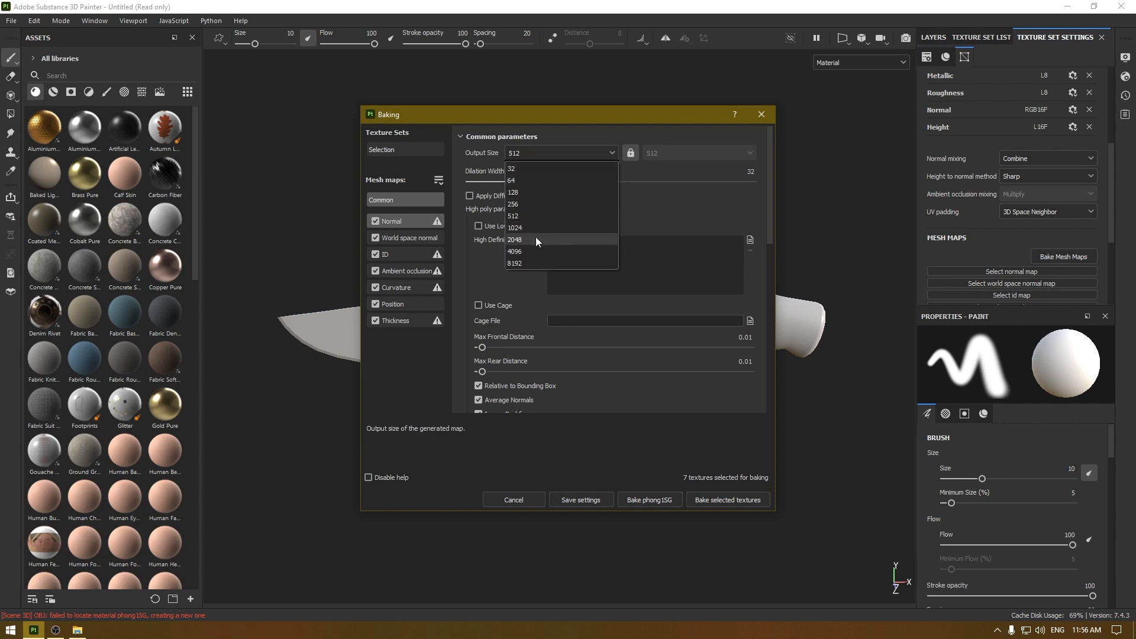
click(534, 237)
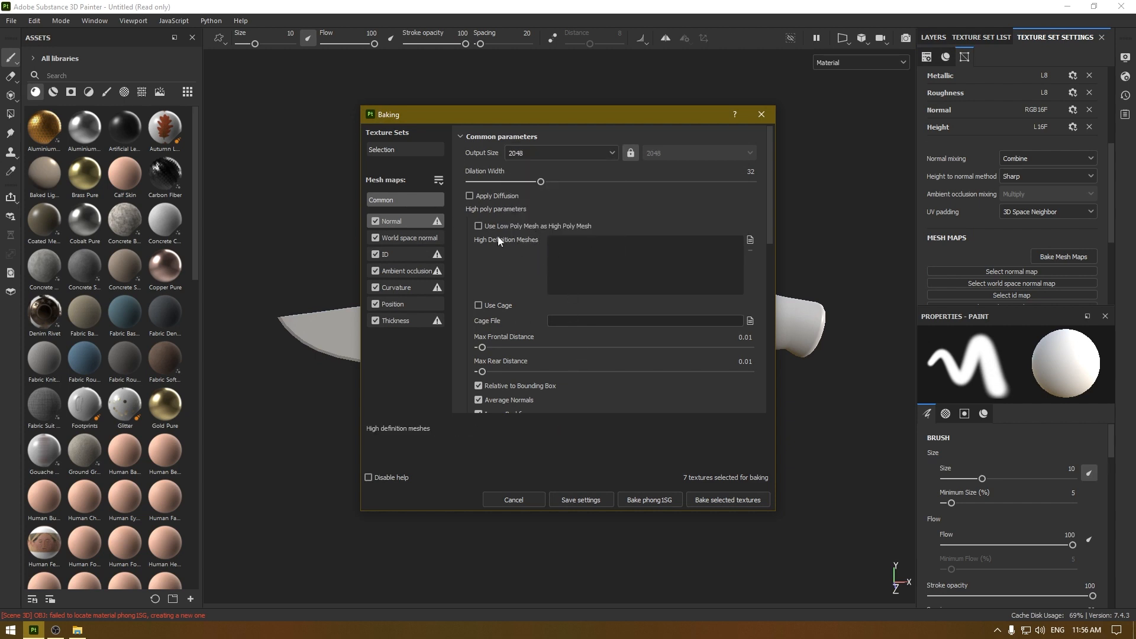
click(556, 224)
Step: Set the baking antialiasing to Subsampling 2x2 and bake the selected mesh maps
scroll(518, 324, down, 3)
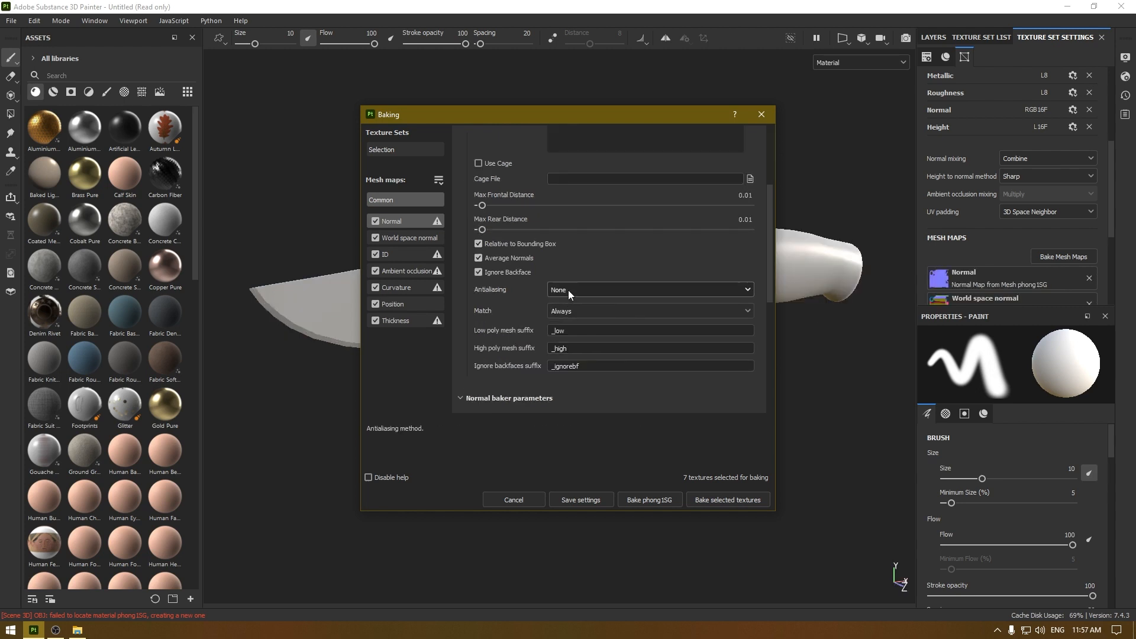
click(595, 290)
click(599, 317)
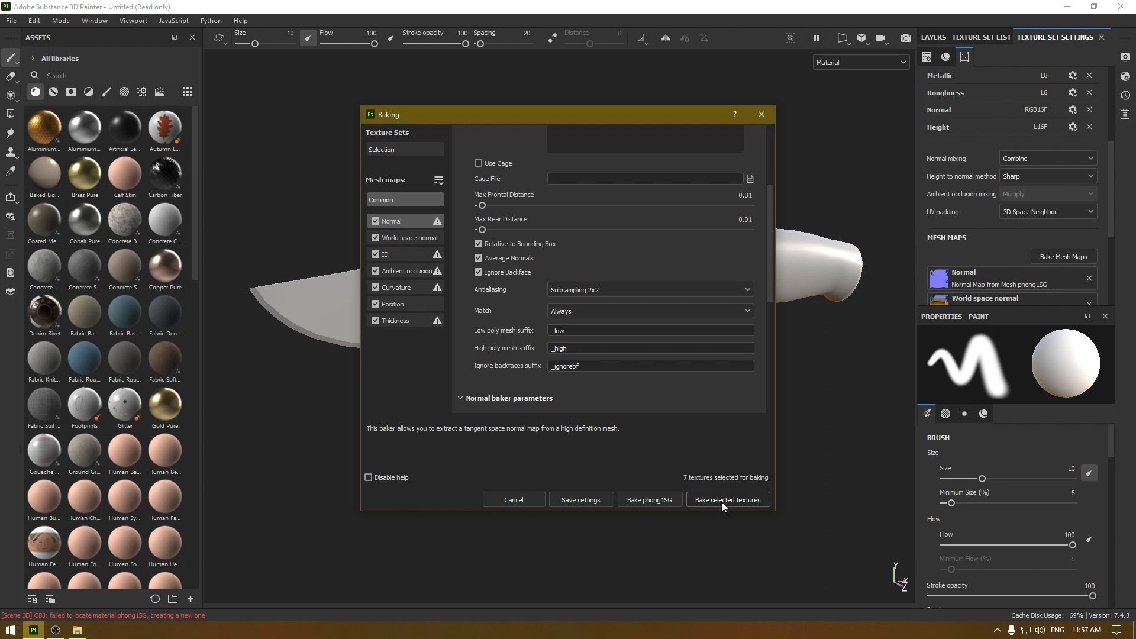
click(721, 499)
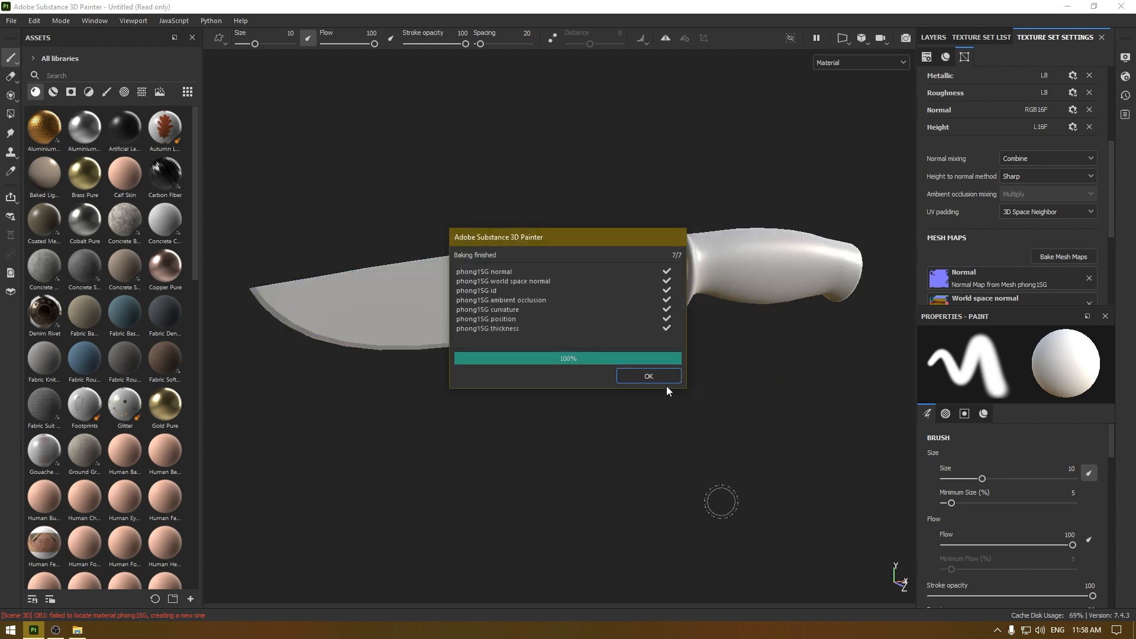
click(659, 380)
Step: Change the main shader to pbr-metal-rough
alt+drag(659, 379, 691, 357)
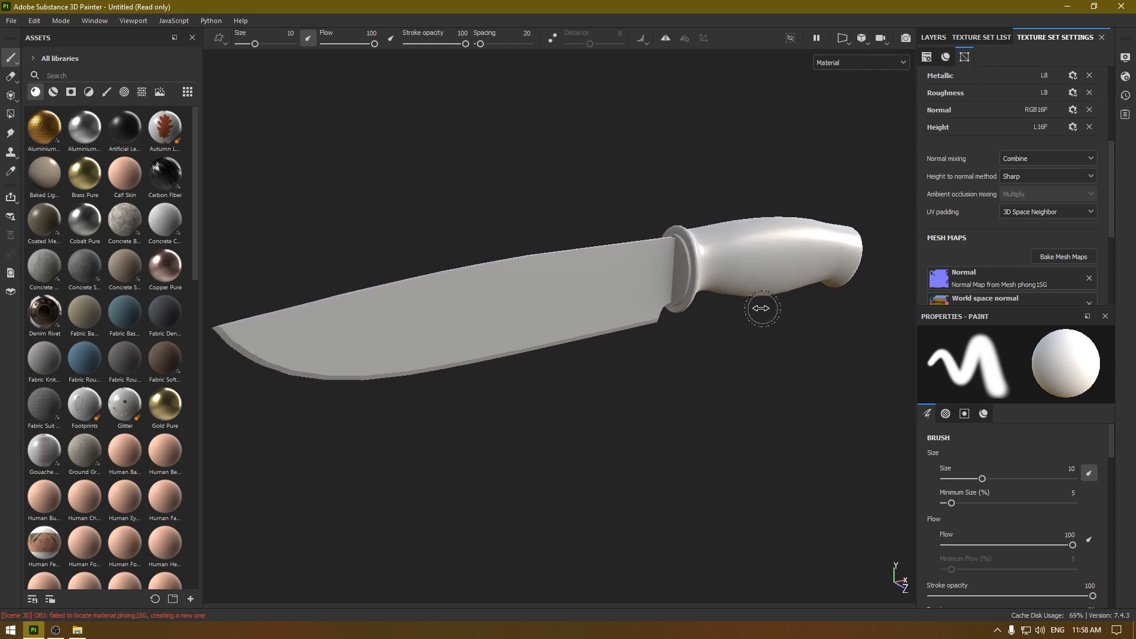
shift+right_drag(761, 309, 741, 309)
alt+drag(744, 309, 704, 331)
click(1125, 77)
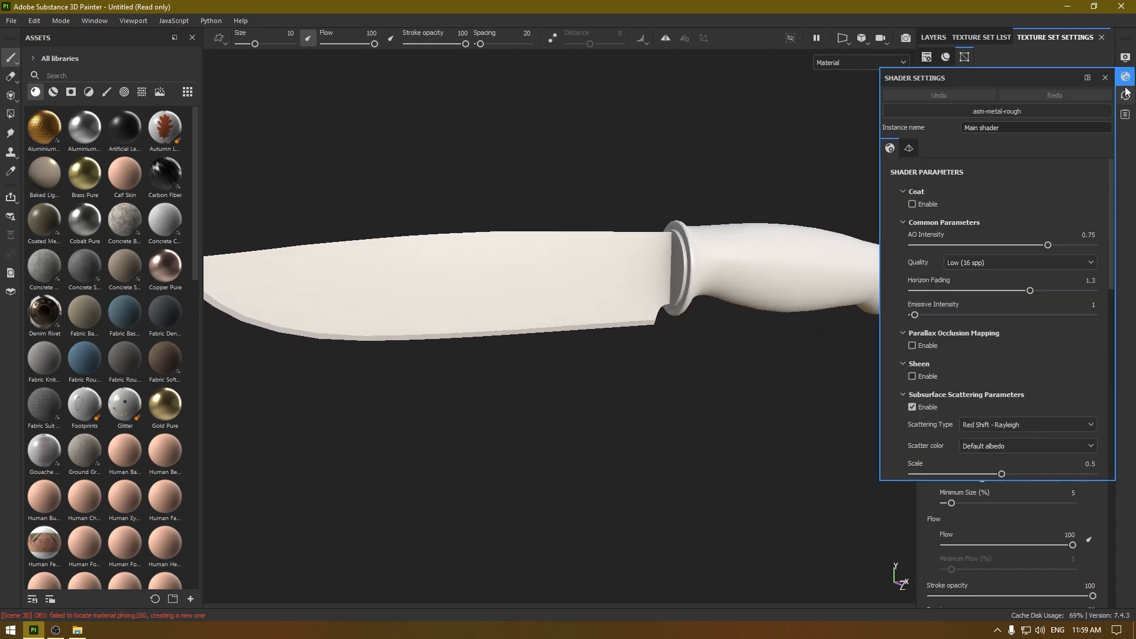
click(1027, 113)
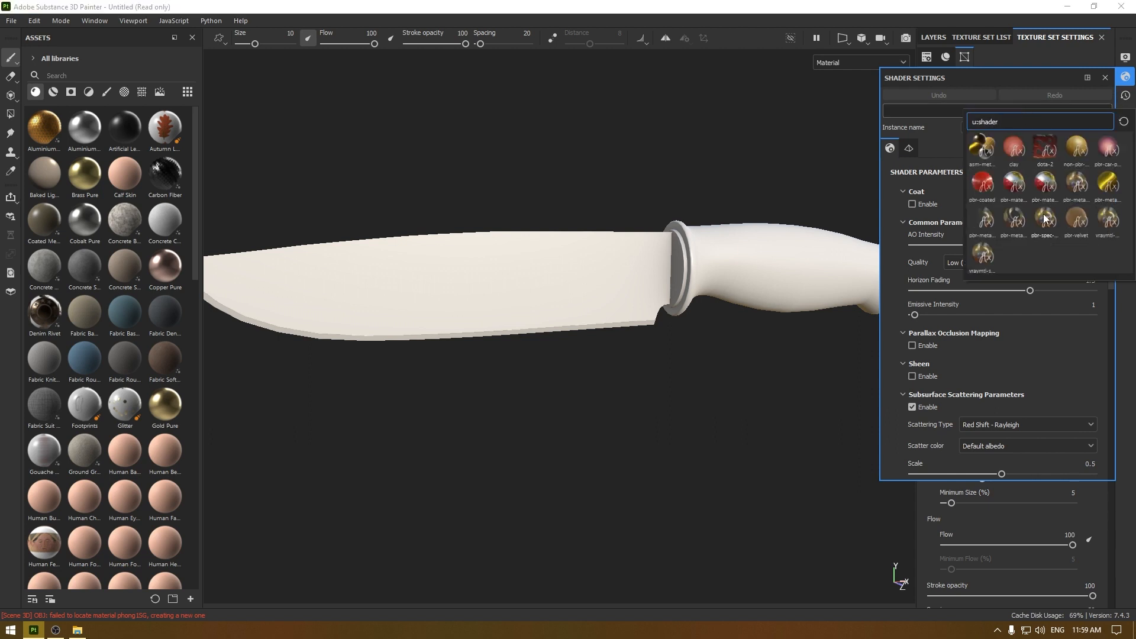
mouse_move(1098, 189)
click(1123, 90)
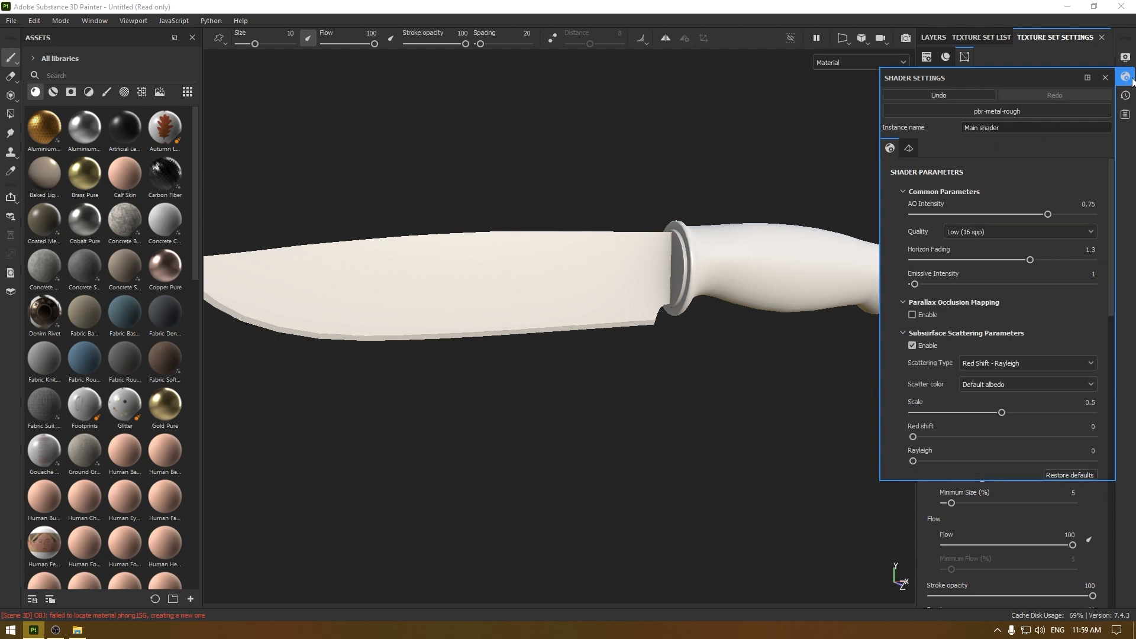
click(1129, 80)
Step: Delete the default Layer 1 from the layer stack
alt+drag(725, 357, 642, 313)
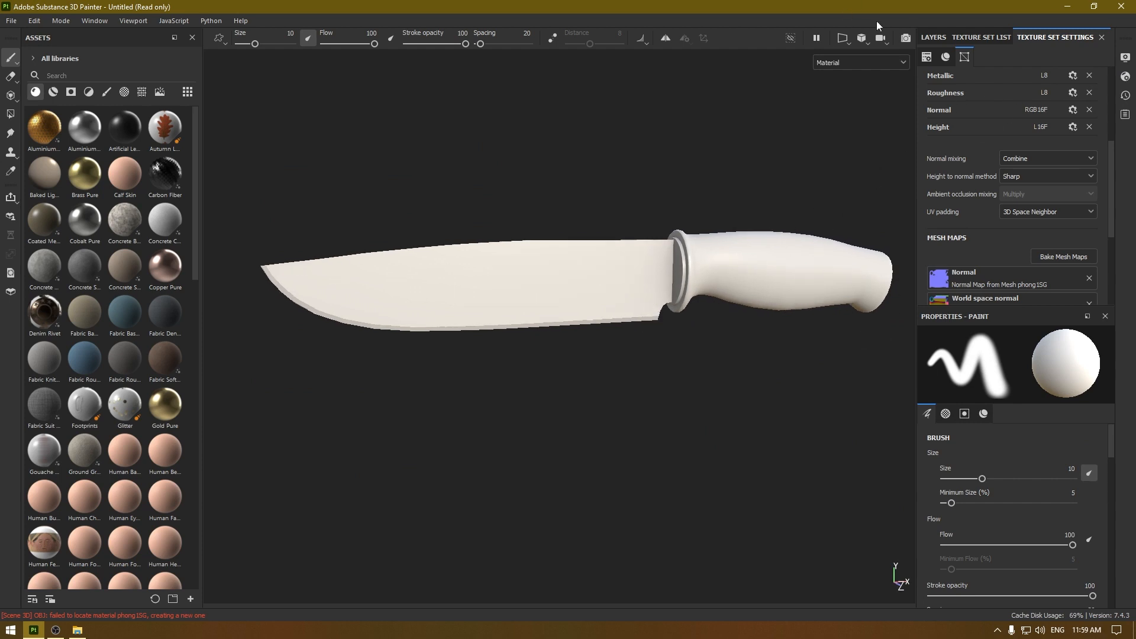
click(935, 37)
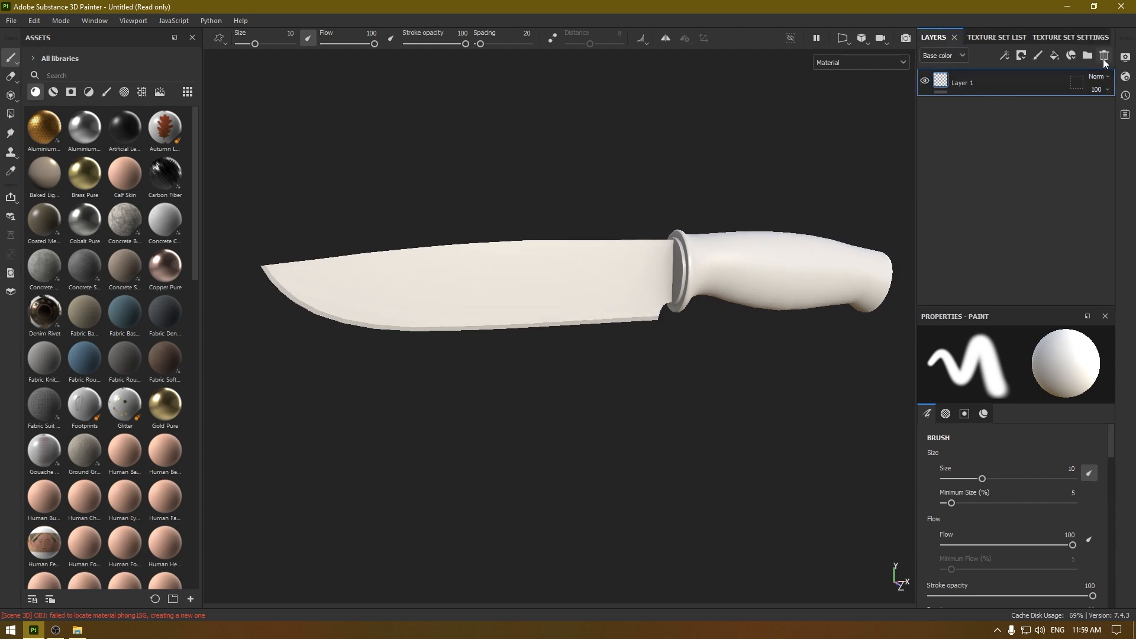
click(1104, 56)
Step: Add the Iron Rough material from the asset library to the empty layer stack
scroll(107, 295, down, 7)
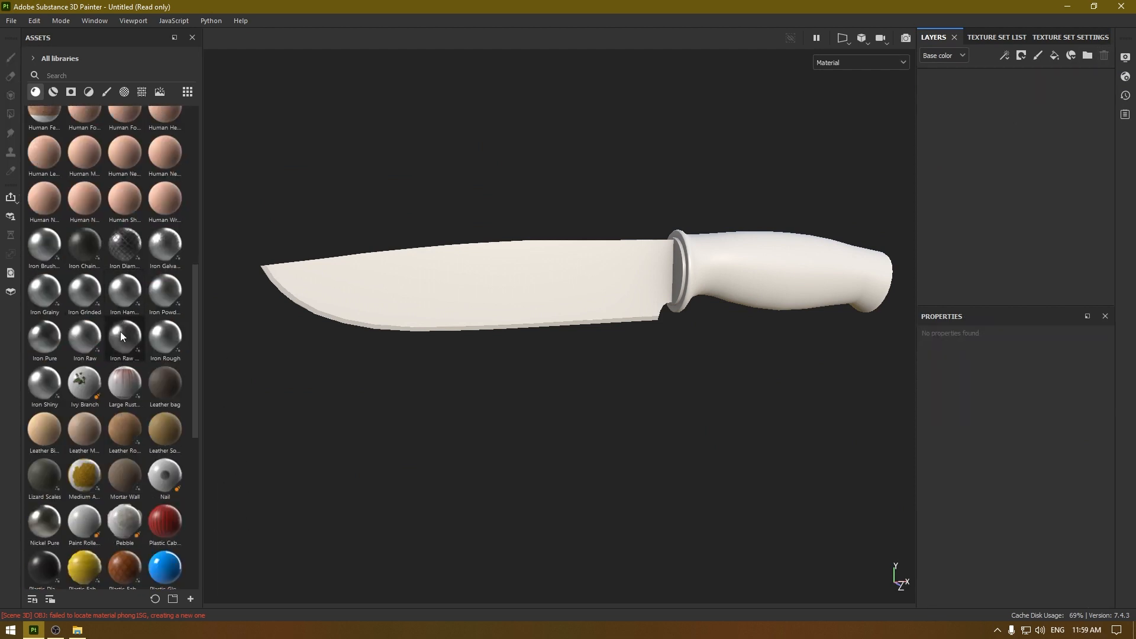
mouse_move(120, 335)
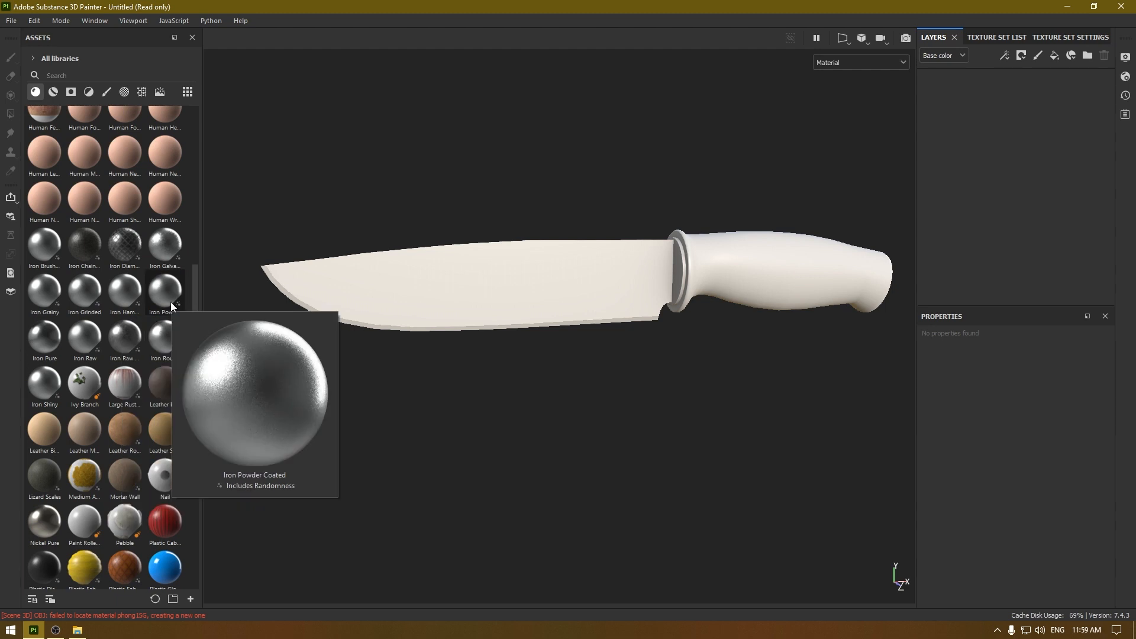
mouse_move(168, 330)
drag(168, 329, 1026, 141)
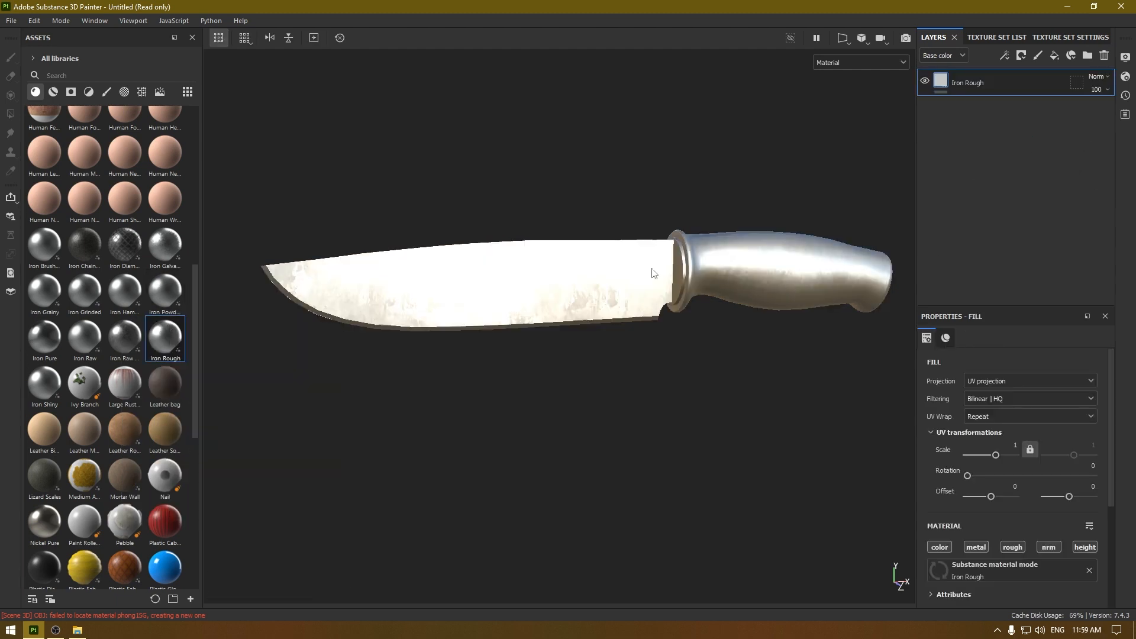
Step: Set the Iron Rough layer's roughness to 0.4
alt+drag(654, 271, 624, 355)
alt+right_drag(624, 461, 615, 374)
alt+drag(615, 374, 666, 296)
mouse_move(667, 255)
shift+right_down()
mouse_move(639, 250)
mouse_move(654, 252)
shift+right_up()
alt+drag(654, 253, 682, 246)
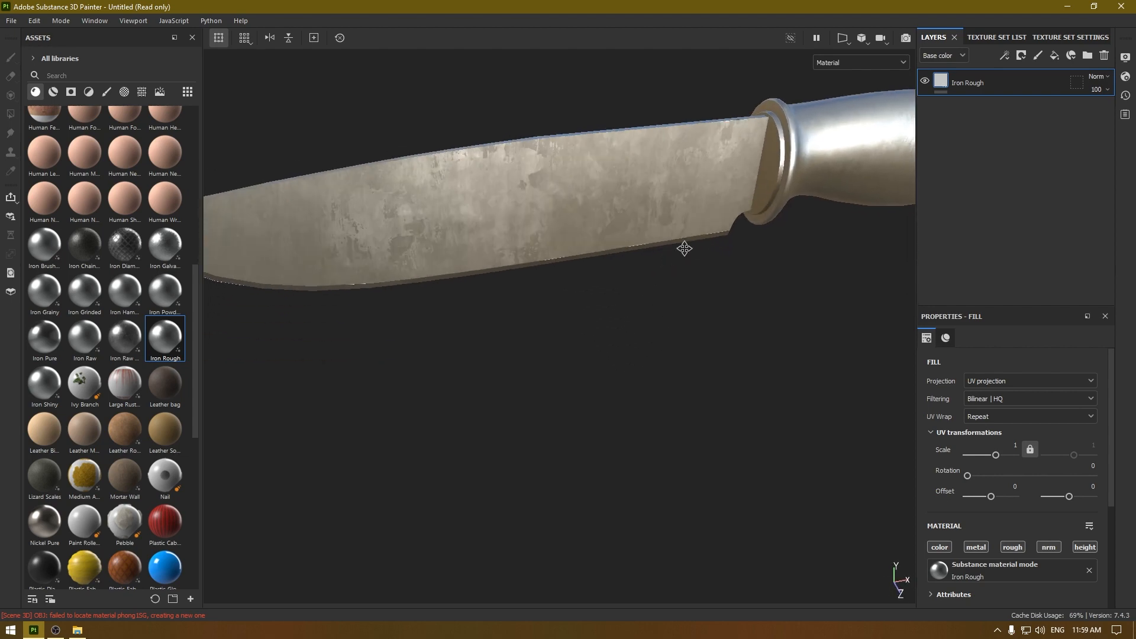
scroll(1052, 428, down, 3)
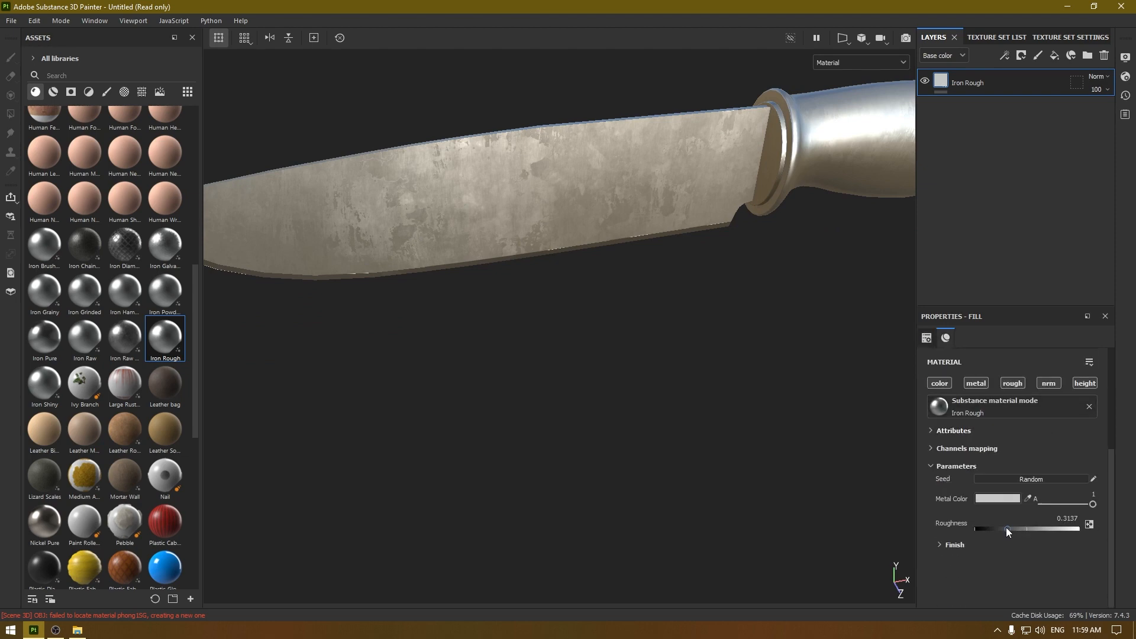
drag(1007, 527, 1024, 526)
alt+drag(638, 313, 684, 373)
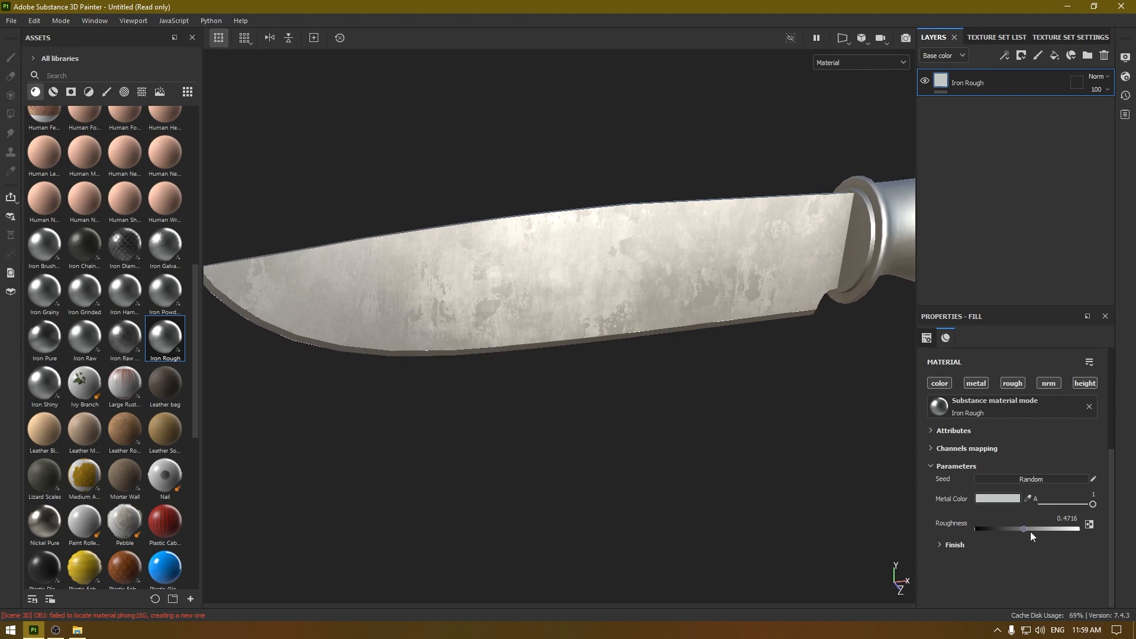
drag(1023, 527, 1017, 530)
click(1068, 519)
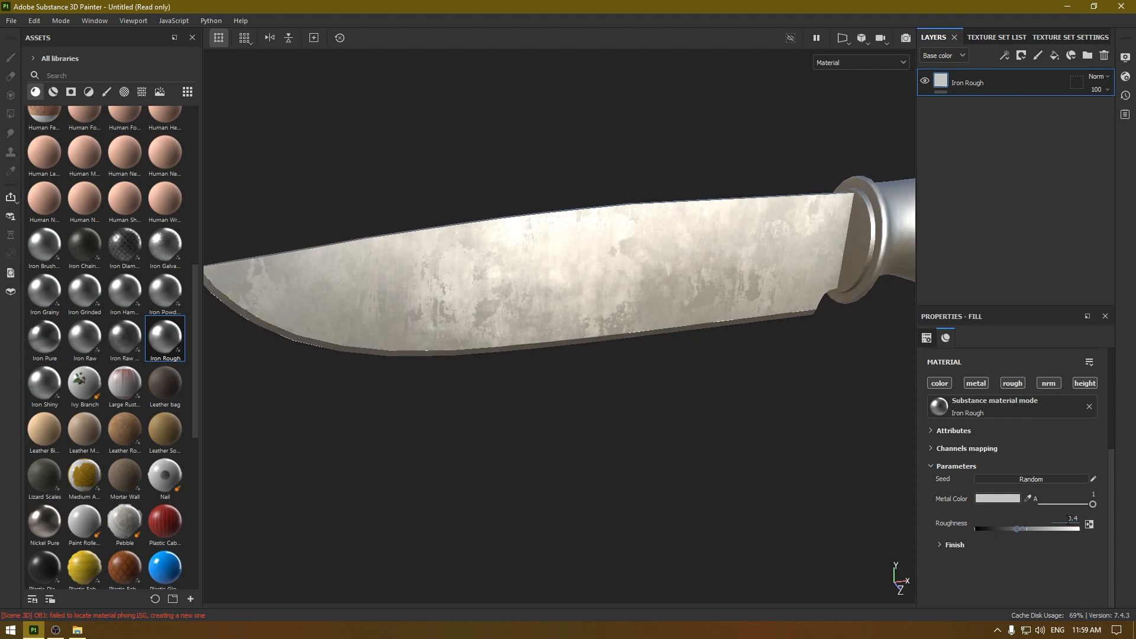
Step: Change the Iron Rough metal color to a warm grey with hue 0.059 and value 0.535
click(1009, 499)
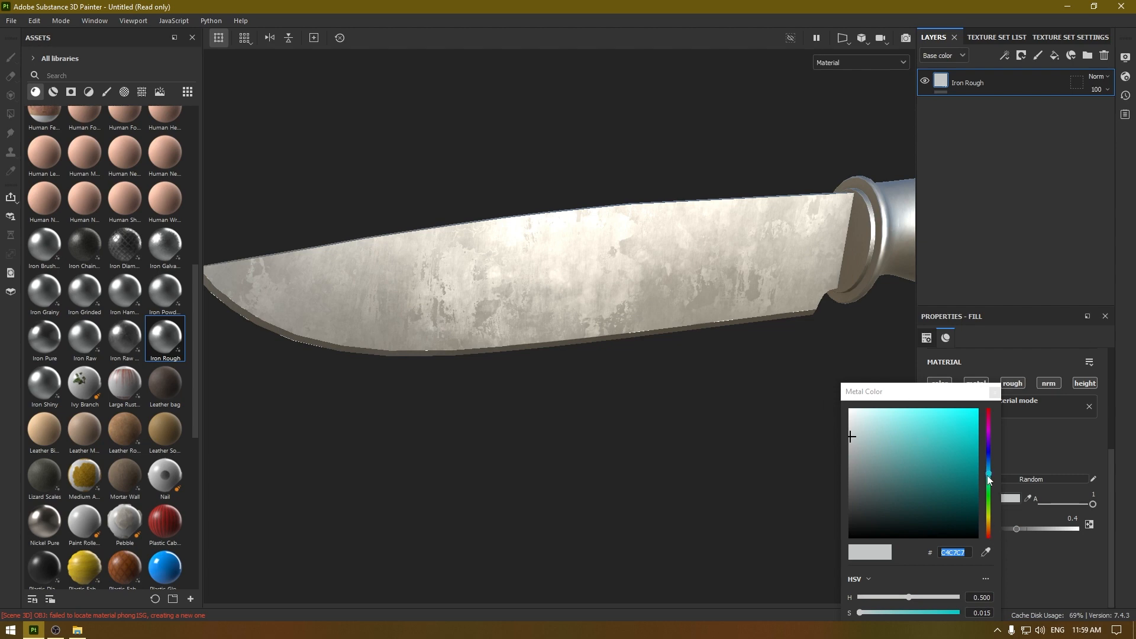
drag(884, 389, 923, 225)
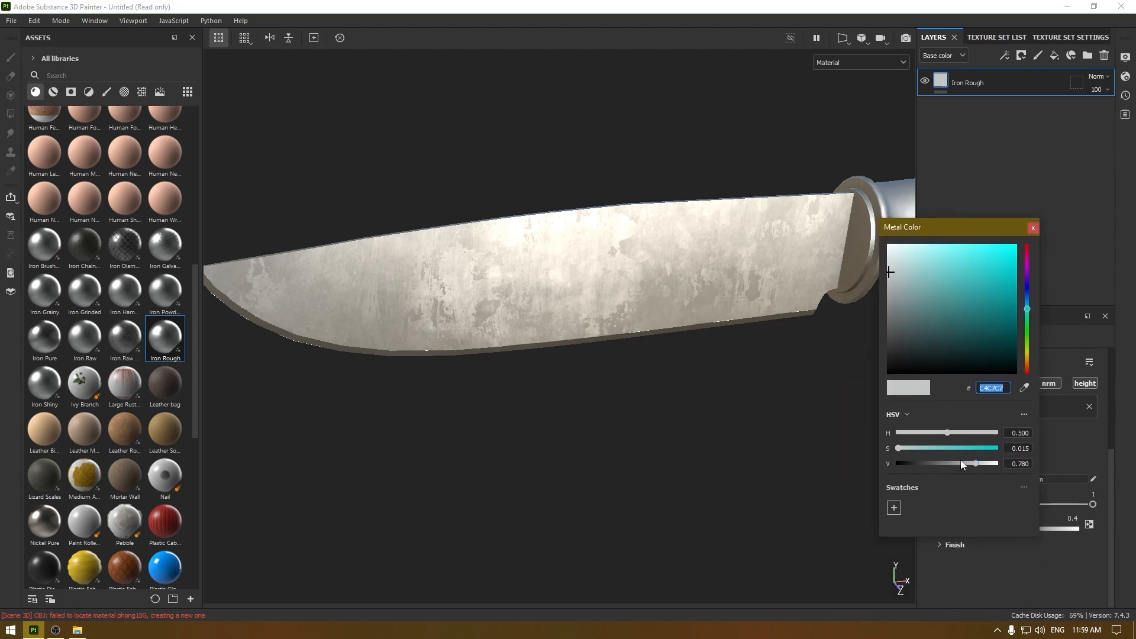
drag(974, 463, 950, 462)
alt+drag(680, 382, 641, 378)
drag(1031, 306, 1031, 366)
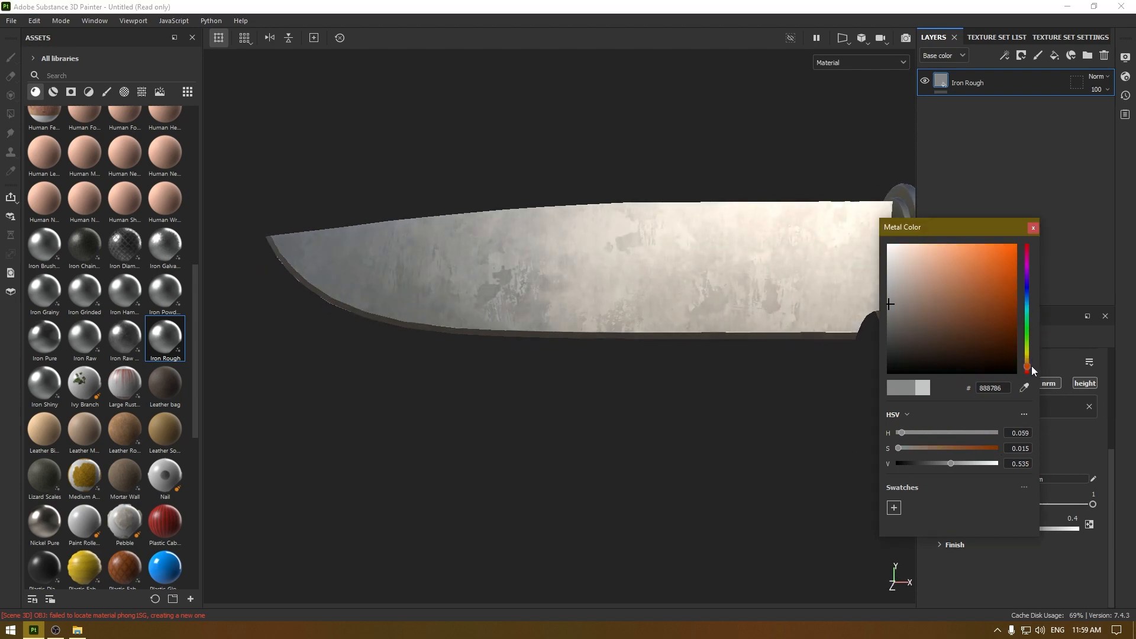
Step: Darken the Iron Rough metal color to a value of 0.337, hex 565555
drag(951, 464, 934, 464)
alt+drag(641, 432, 656, 404)
drag(934, 460, 938, 461)
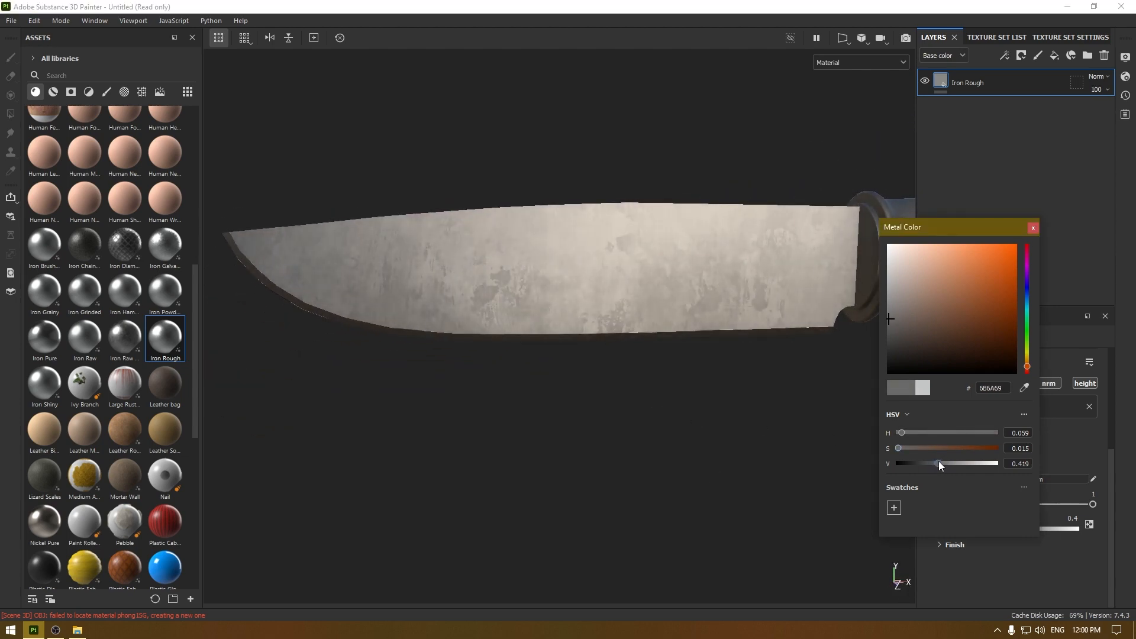
alt+drag(734, 461, 663, 458)
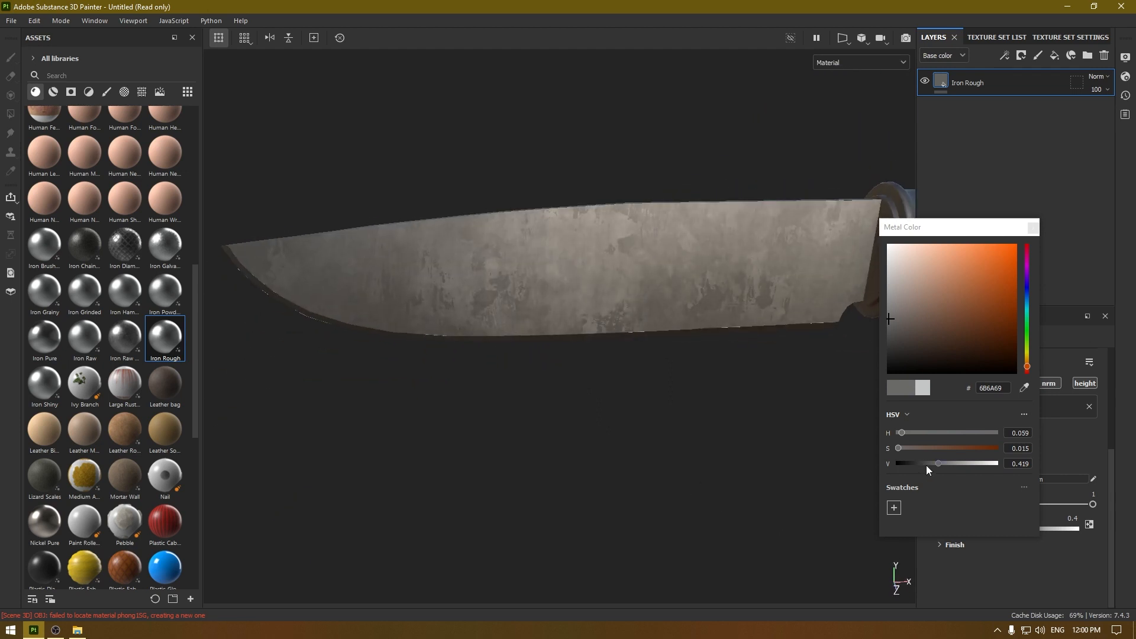
drag(939, 463, 923, 462)
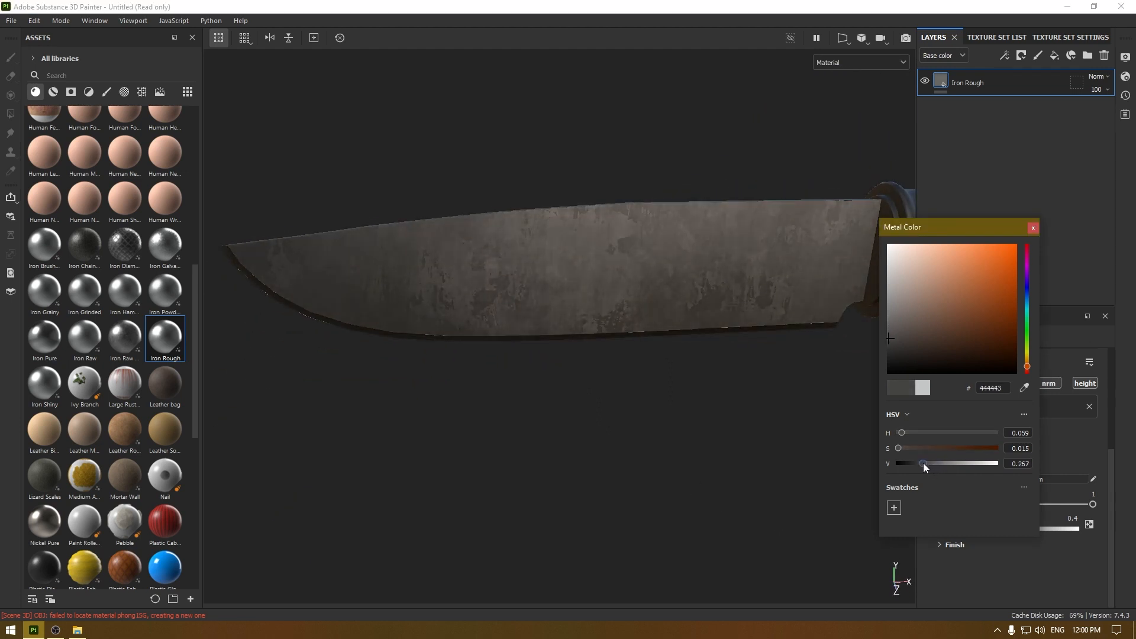
alt+drag(673, 389, 593, 391)
drag(927, 462, 930, 464)
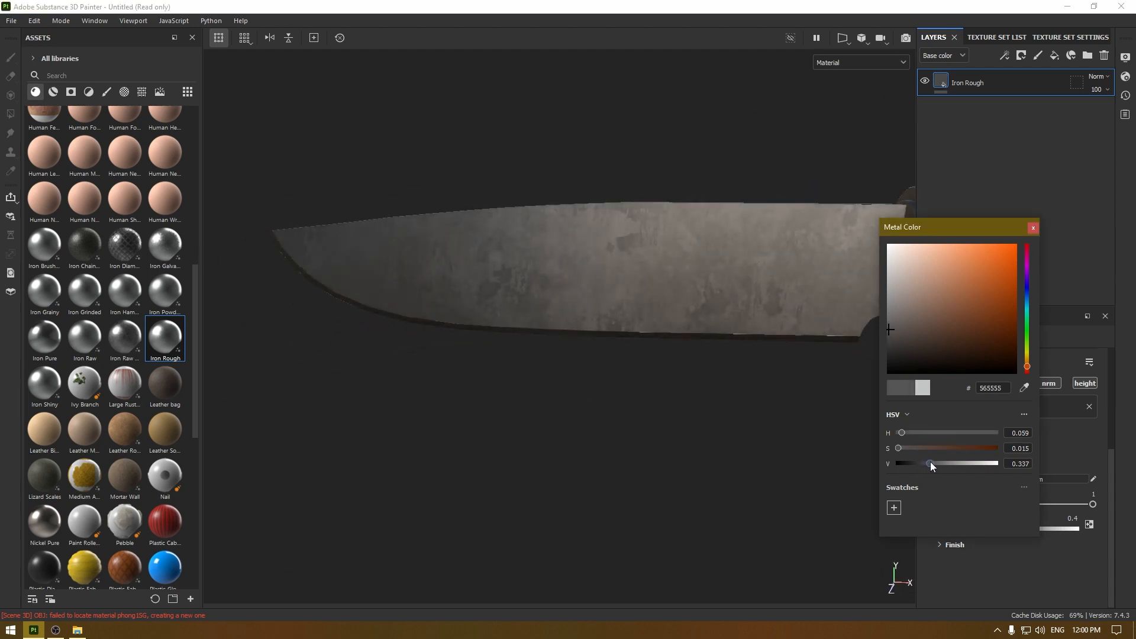
click(1033, 228)
Step: Lower the Iron Rough layer's roughness to 0.25 for a glossier blade
alt+drag(740, 414, 811, 498)
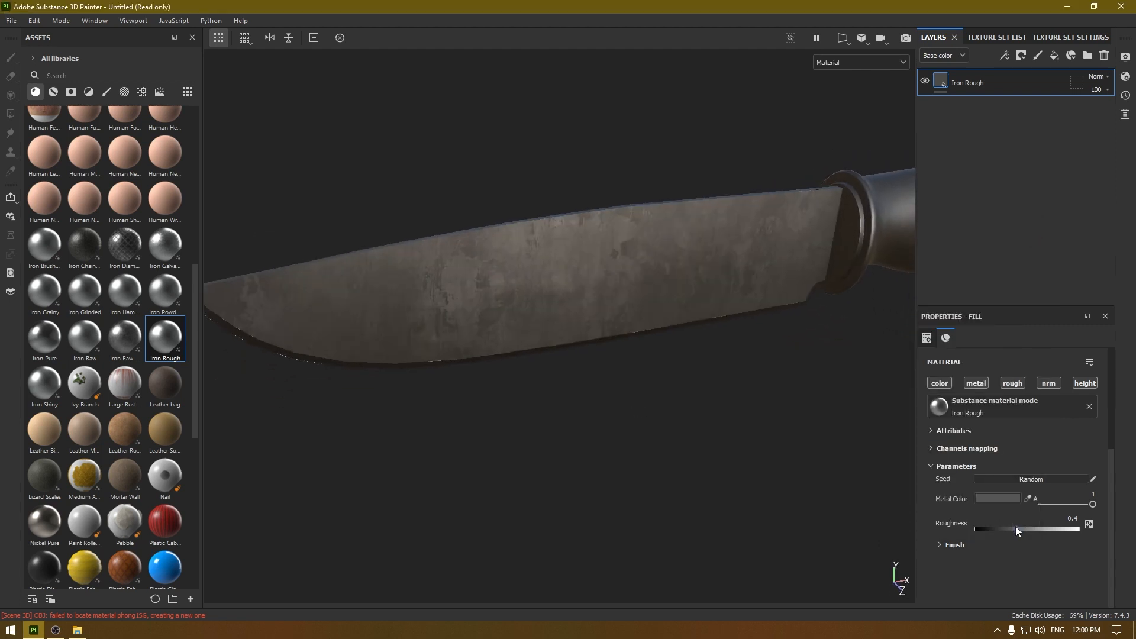
mouse_move(1015, 526)
mouse_down()
mouse_move(989, 528)
mouse_move(1000, 528)
mouse_up()
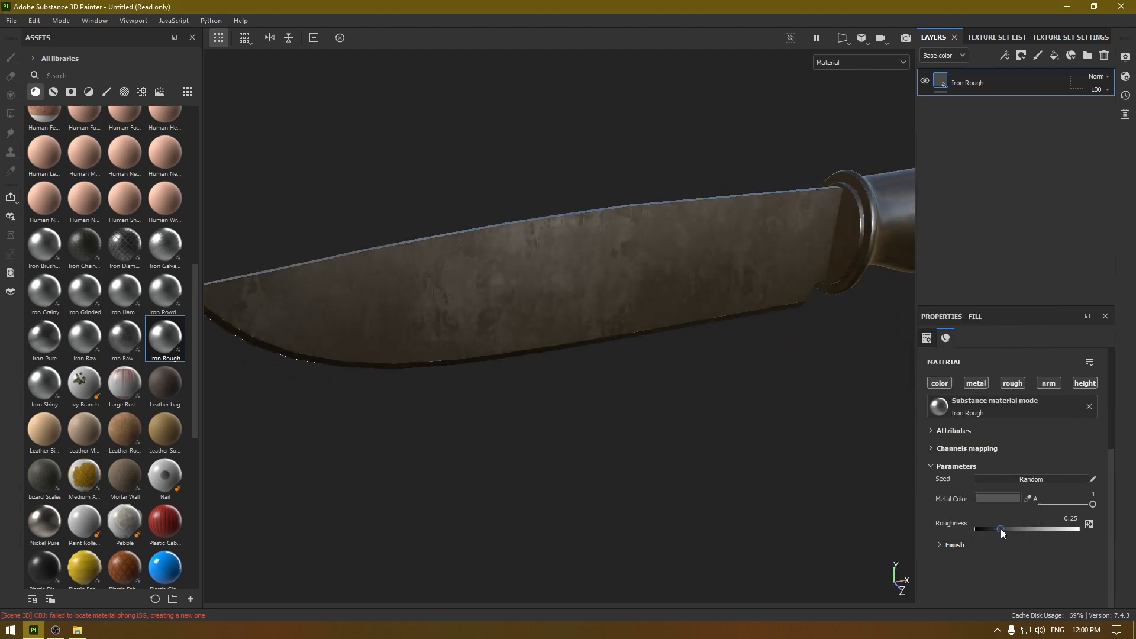
alt+drag(651, 475, 708, 482)
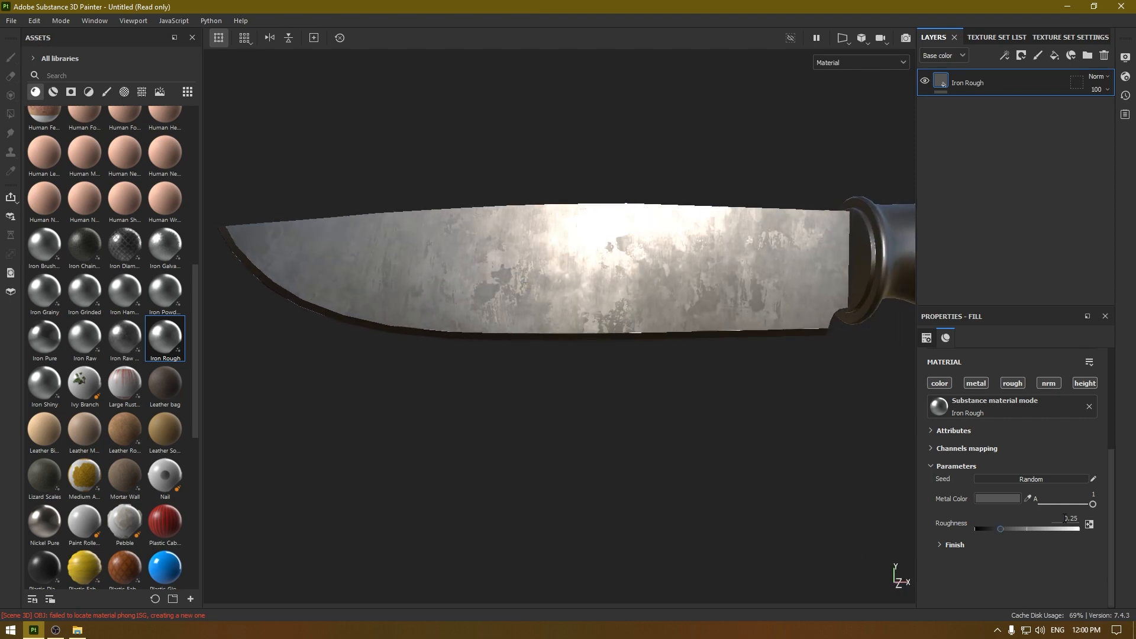
Step: Set the Iron Rough layer's roughness to 0.3
key(Return)
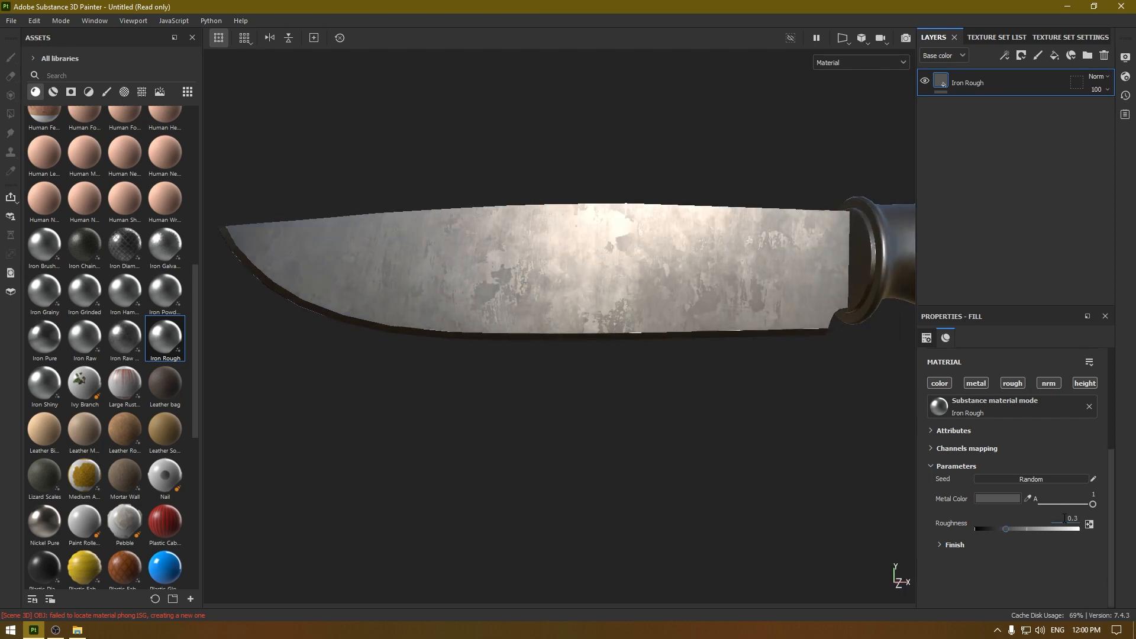
alt+drag(645, 366, 537, 342)
scroll(537, 338, down, 1)
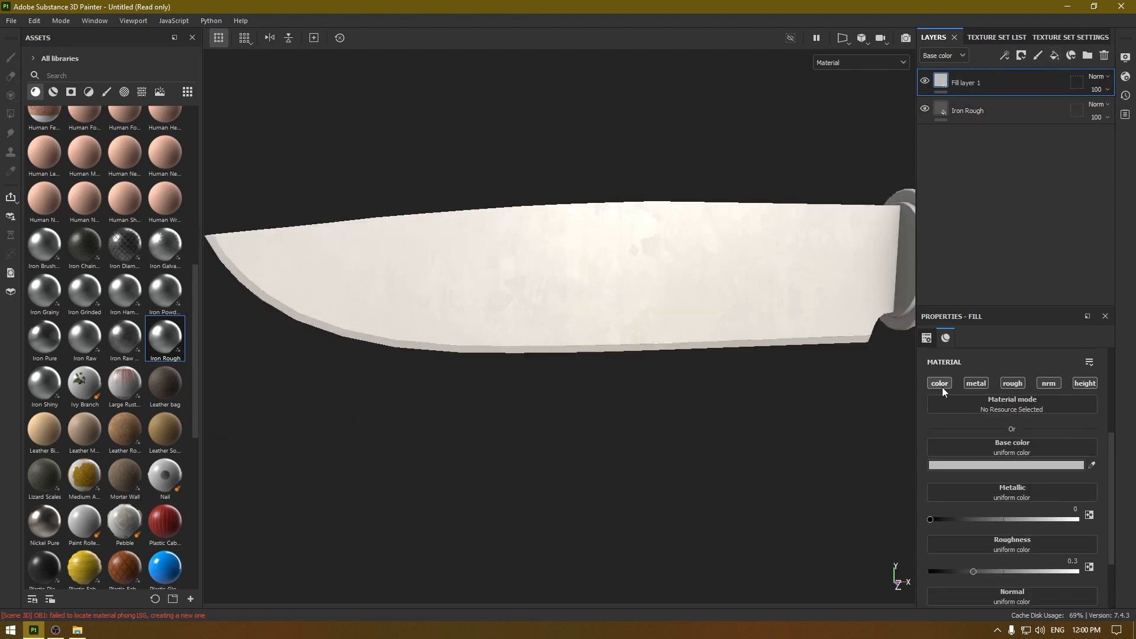
Step: Turn off the color, metallic, normal and height channels of the new fill layer, keeping only roughness
click(940, 384)
click(981, 381)
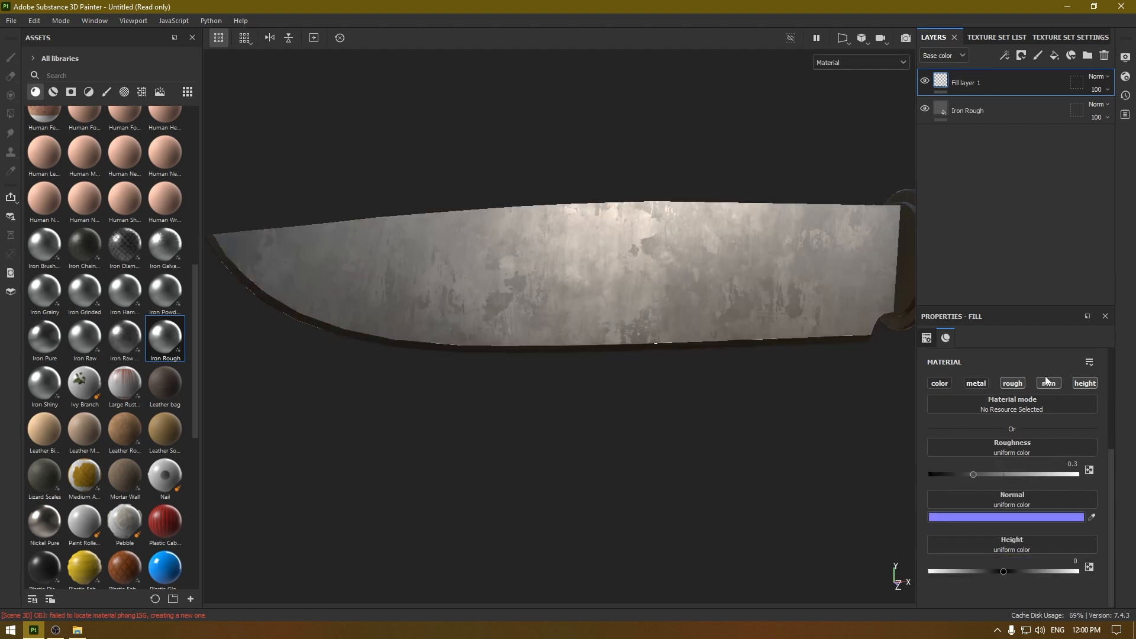
click(1049, 383)
click(1084, 383)
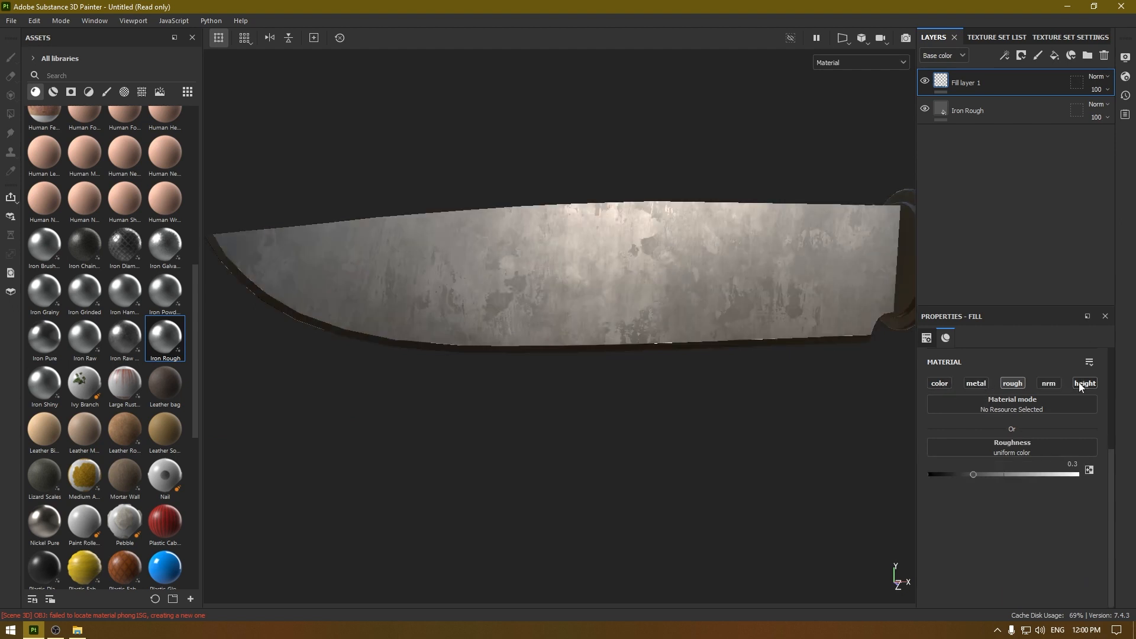
Step: Add a black mask to Fill layer 1 and give the mask a fill using the Anisotropic Noise texture
right_click(984, 79)
click(1017, 100)
right_click(993, 91)
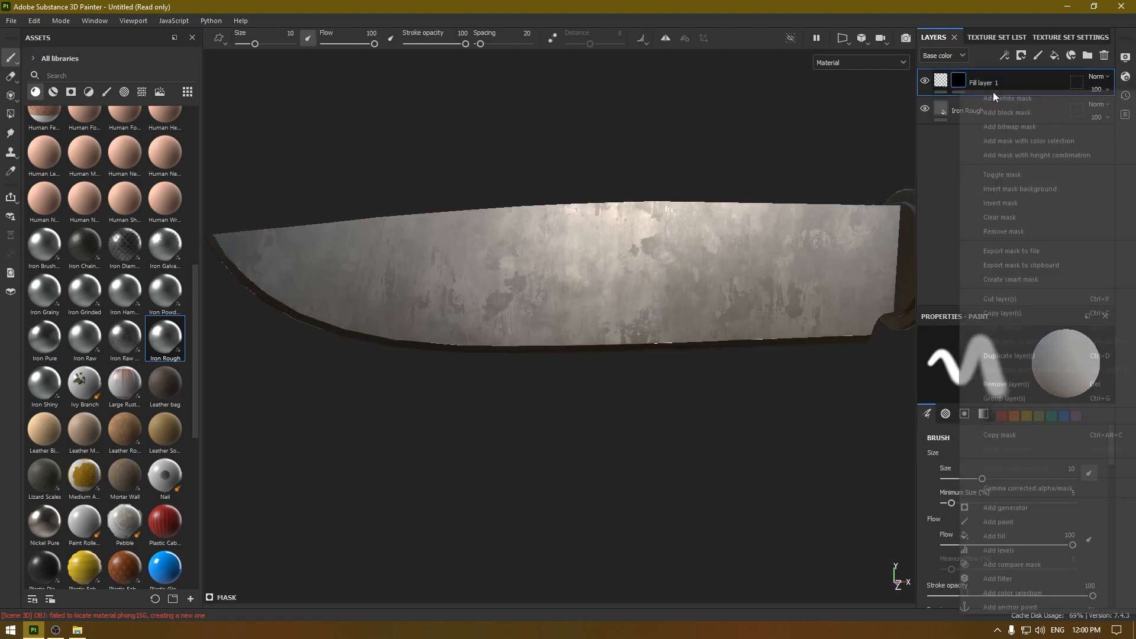
click(1024, 536)
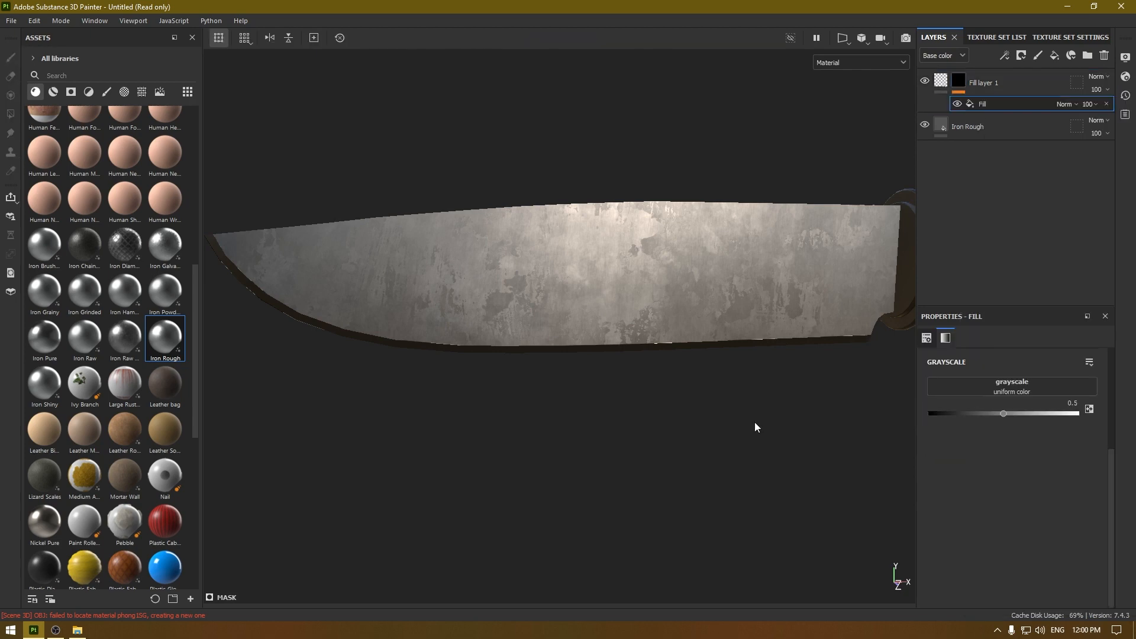
click(1003, 383)
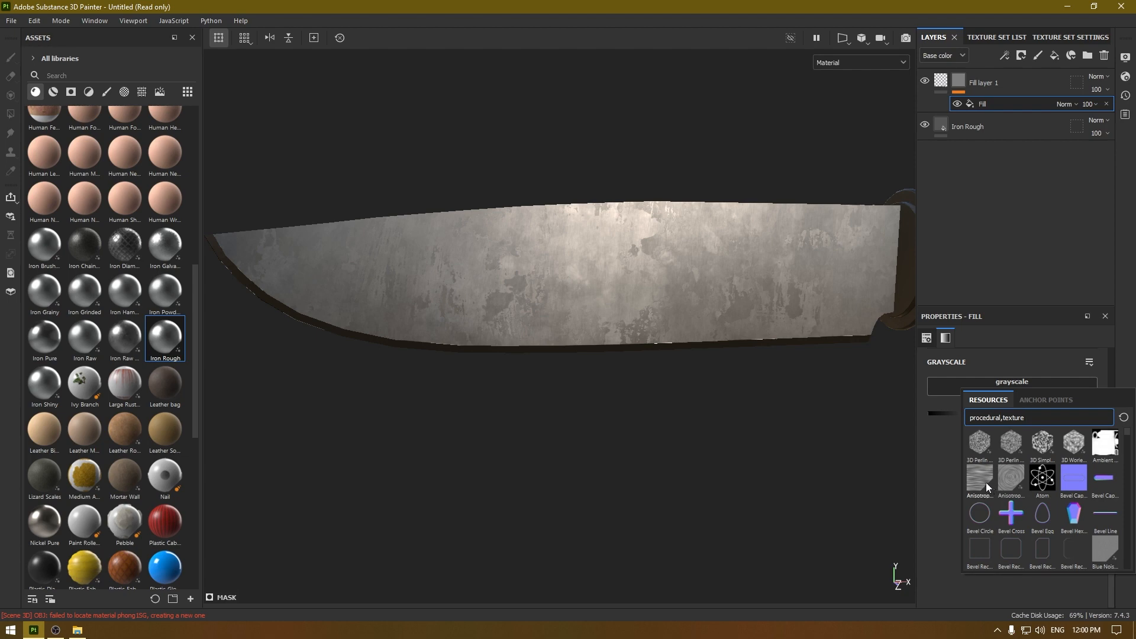
mouse_move(980, 484)
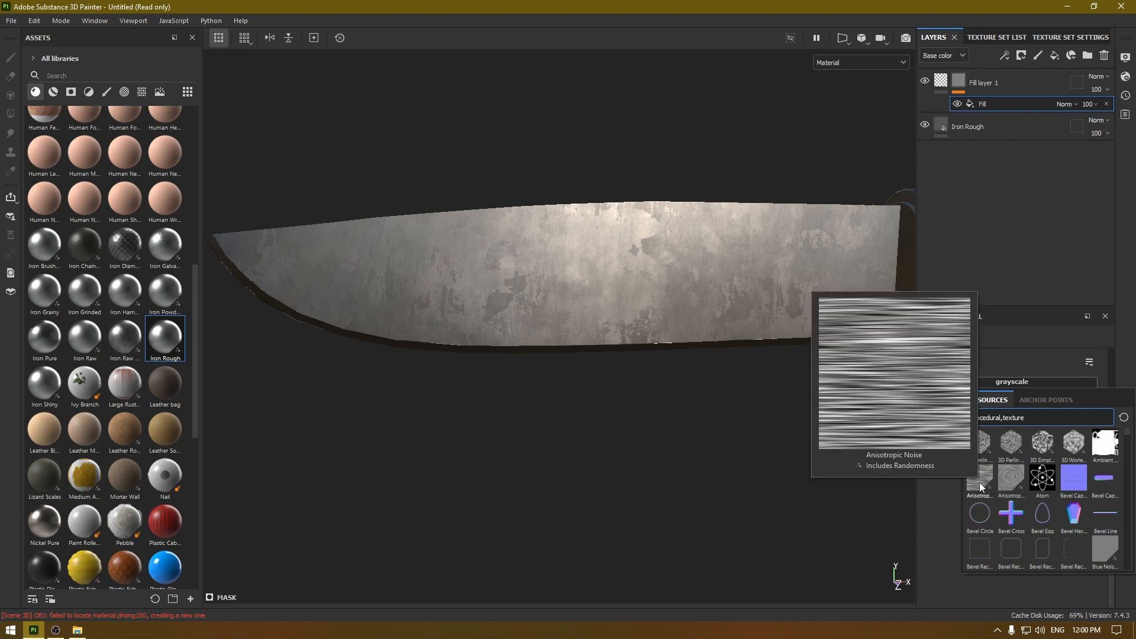
click(980, 482)
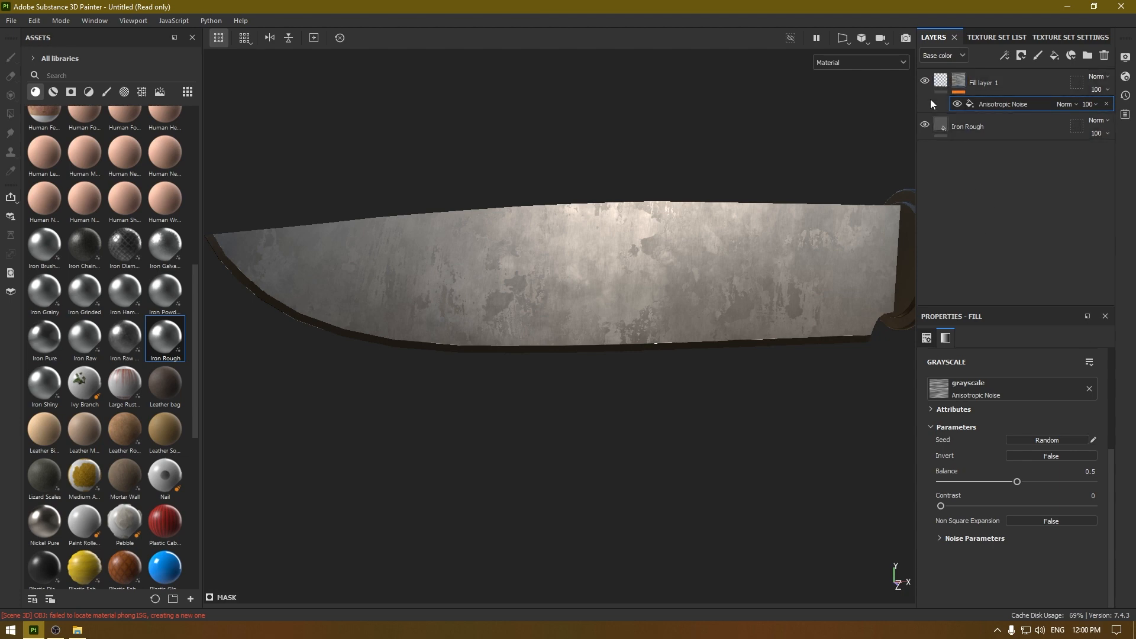
Step: Lower Fill layer 1's uniform roughness to 0.2157
click(940, 81)
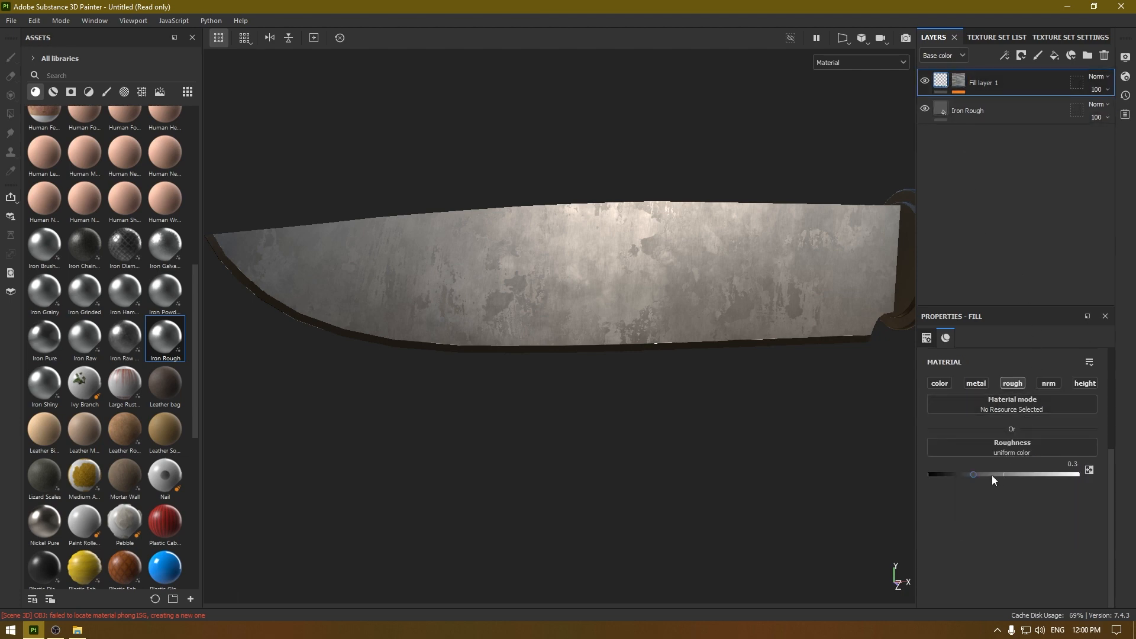
drag(974, 473, 985, 473)
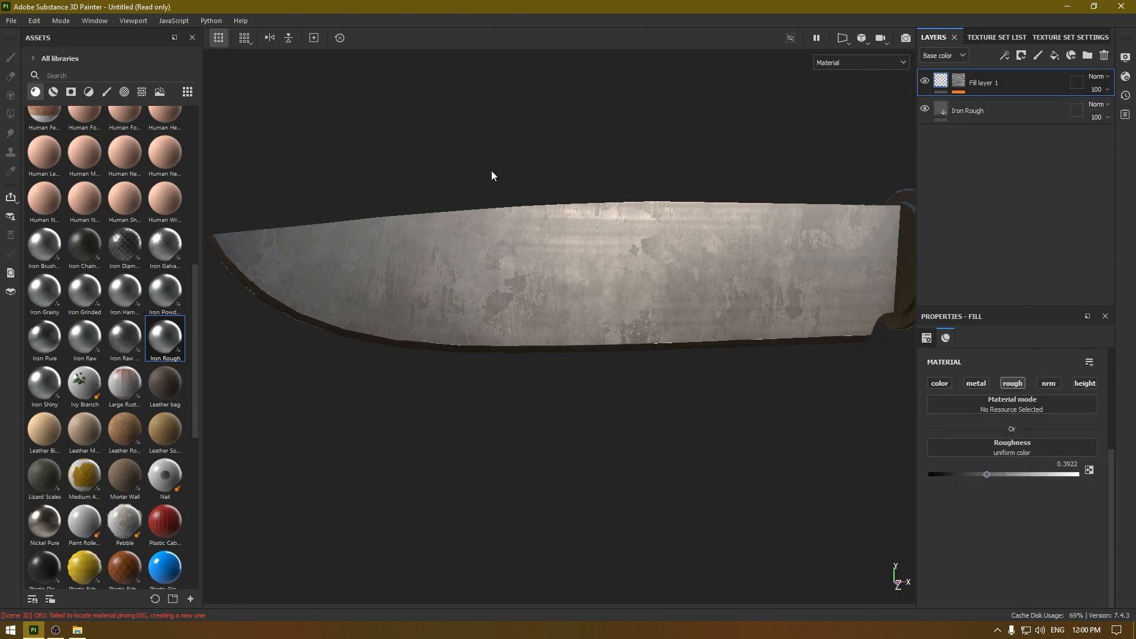
alt+drag(675, 335, 668, 432)
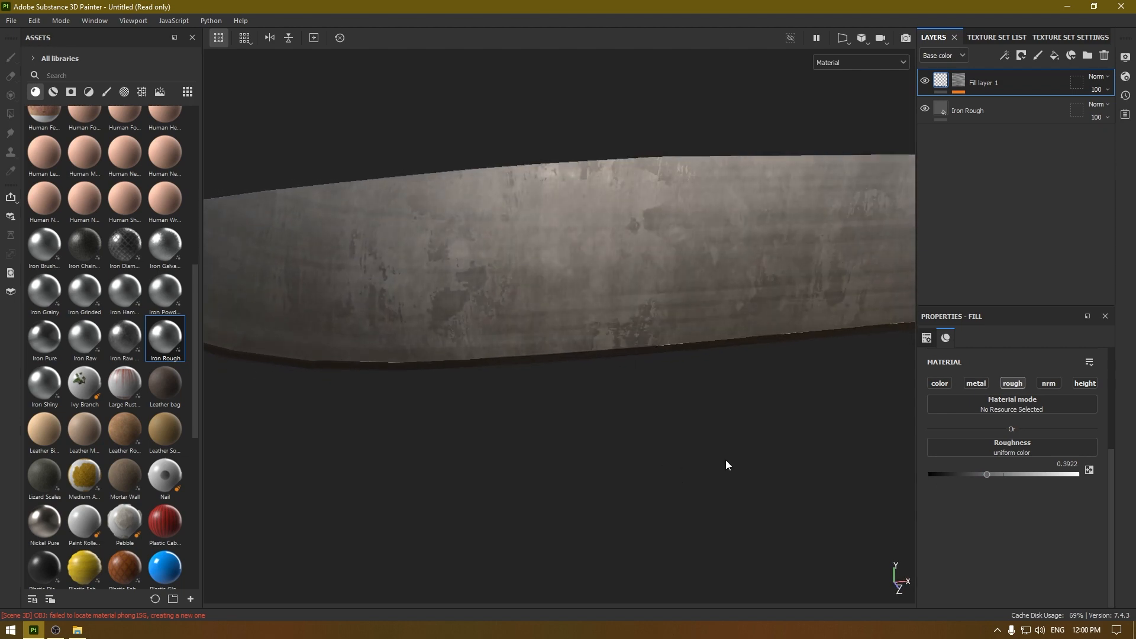
drag(984, 477, 960, 471)
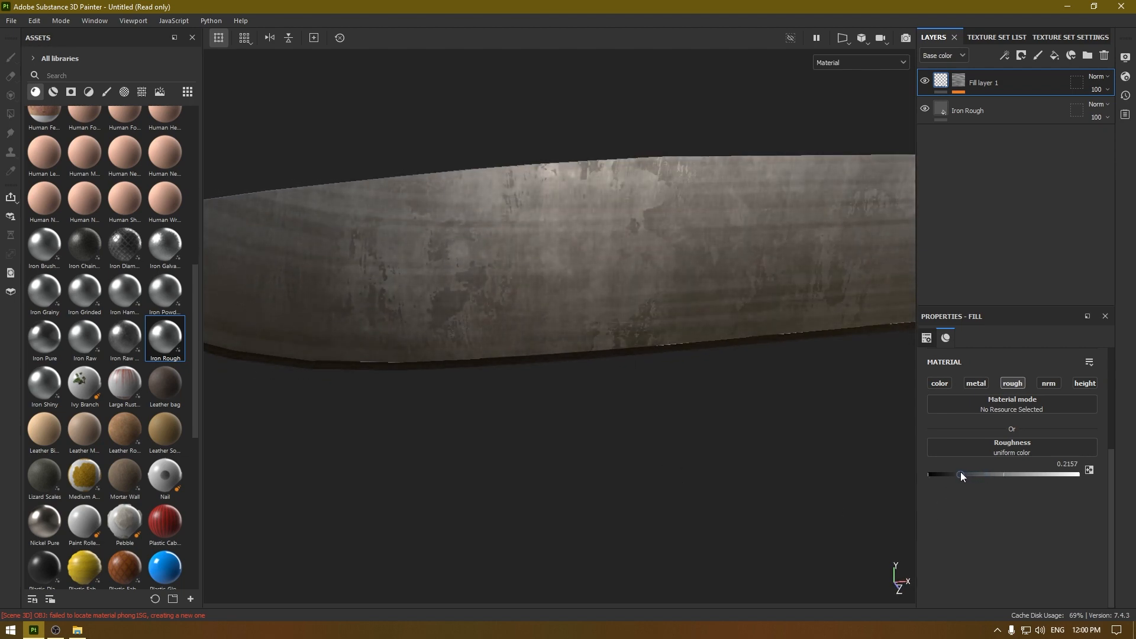
alt+drag(686, 408, 711, 407)
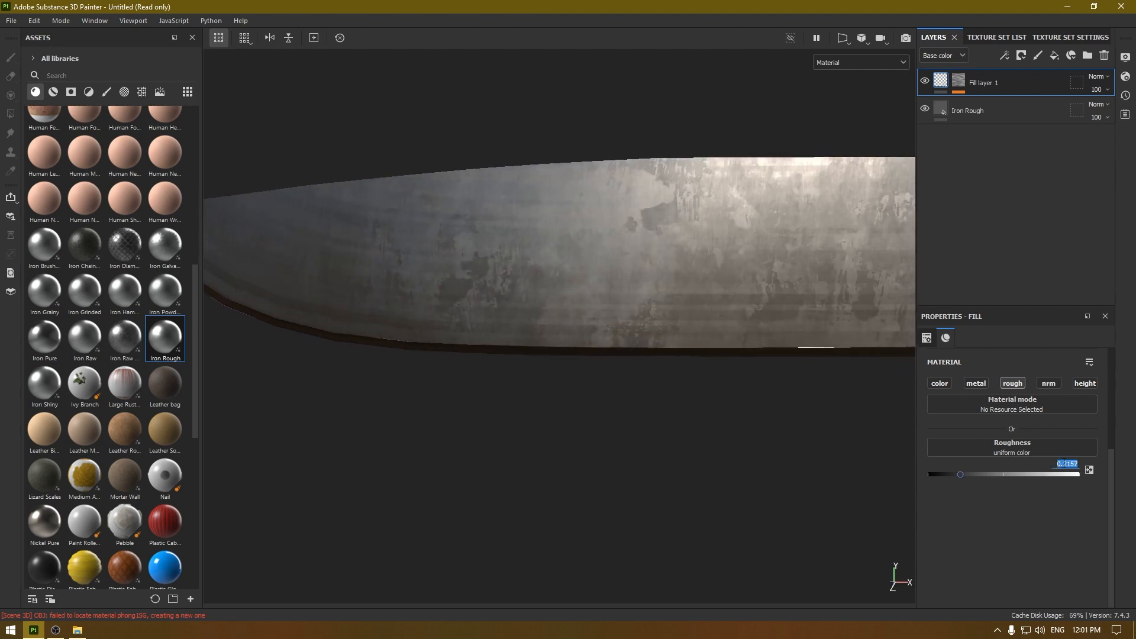
Step: Switch the mask's Anisotropic Noise fill to tri-planar projection
click(957, 81)
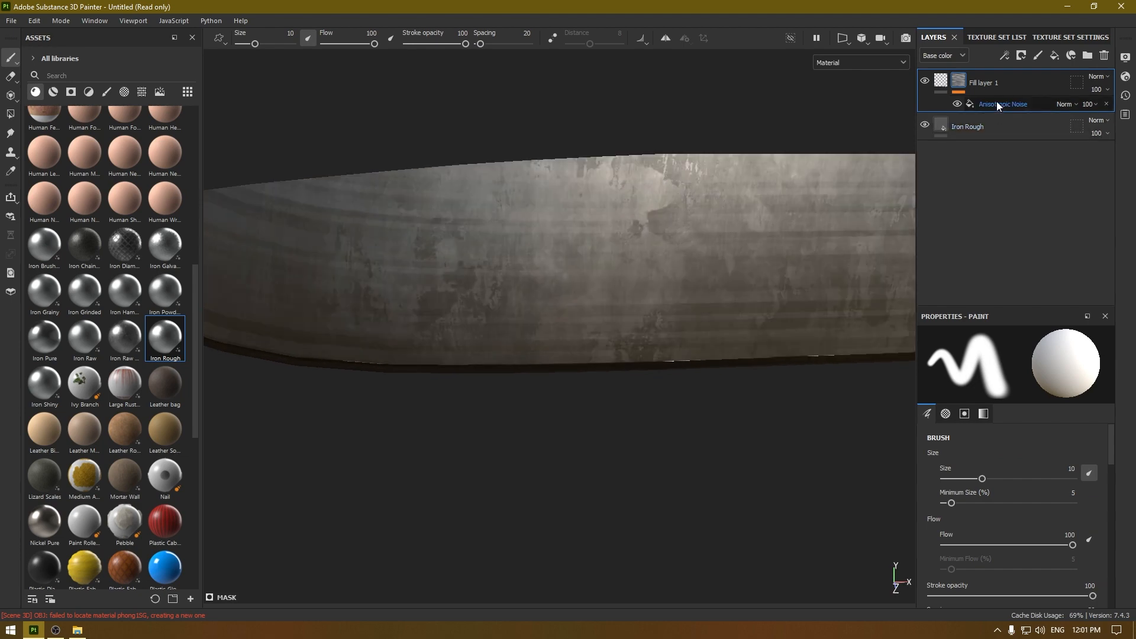
click(996, 103)
scroll(992, 481, up, 2)
scroll(1010, 428, up, 2)
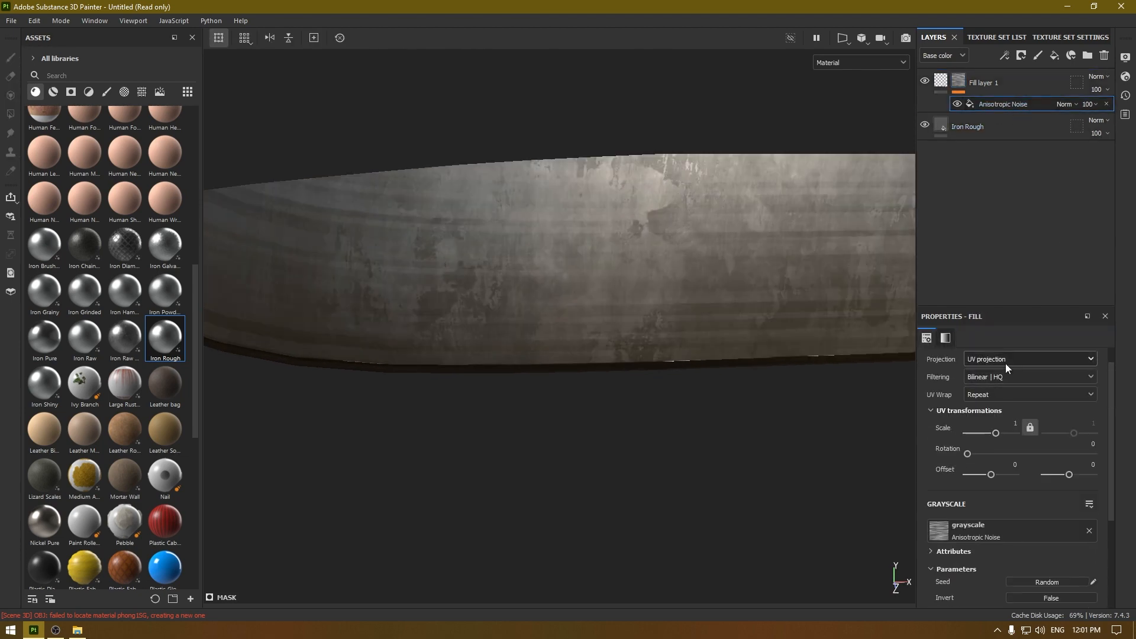
click(1003, 357)
click(1006, 397)
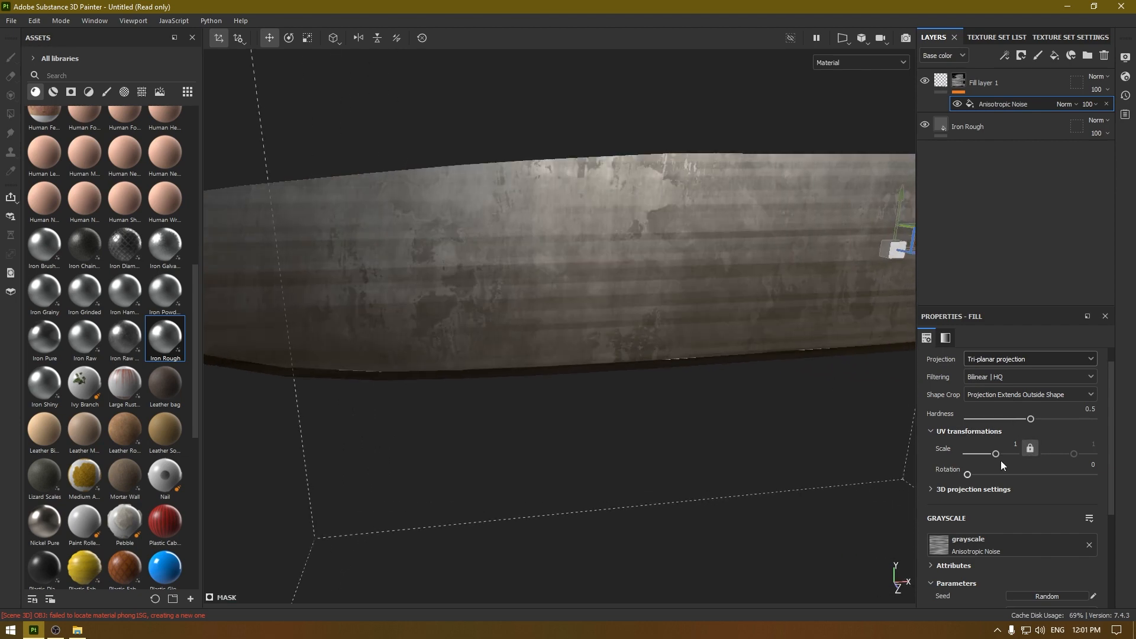
Step: Try a scale of 16 for the Anisotropic Noise and inspect the brushed pattern along the blade
drag(996, 453, 1002, 454)
alt+drag(840, 410, 680, 377)
alt+right_drag(680, 377, 674, 369)
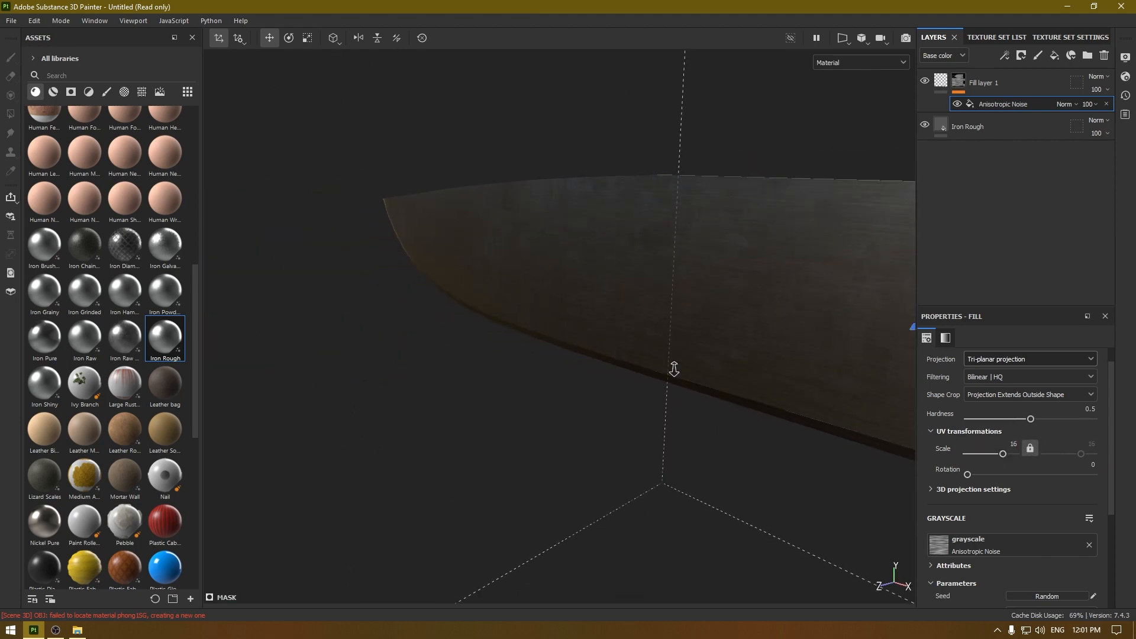
alt+drag(673, 369, 789, 495)
alt+right_drag(789, 494, 808, 491)
alt+drag(808, 491, 842, 484)
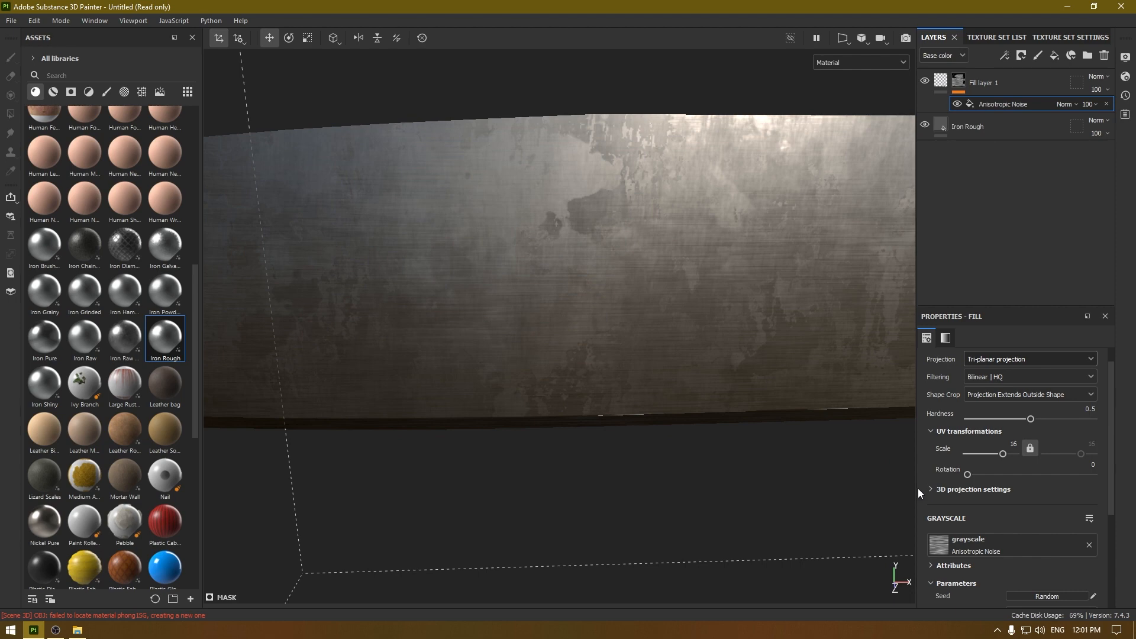
Step: Reduce the Anisotropic Noise scale to 10 and check it on the blade
click(1013, 443)
text(10)
key(Return)
scroll(636, 328, down, 2)
alt+drag(636, 328, 641, 375)
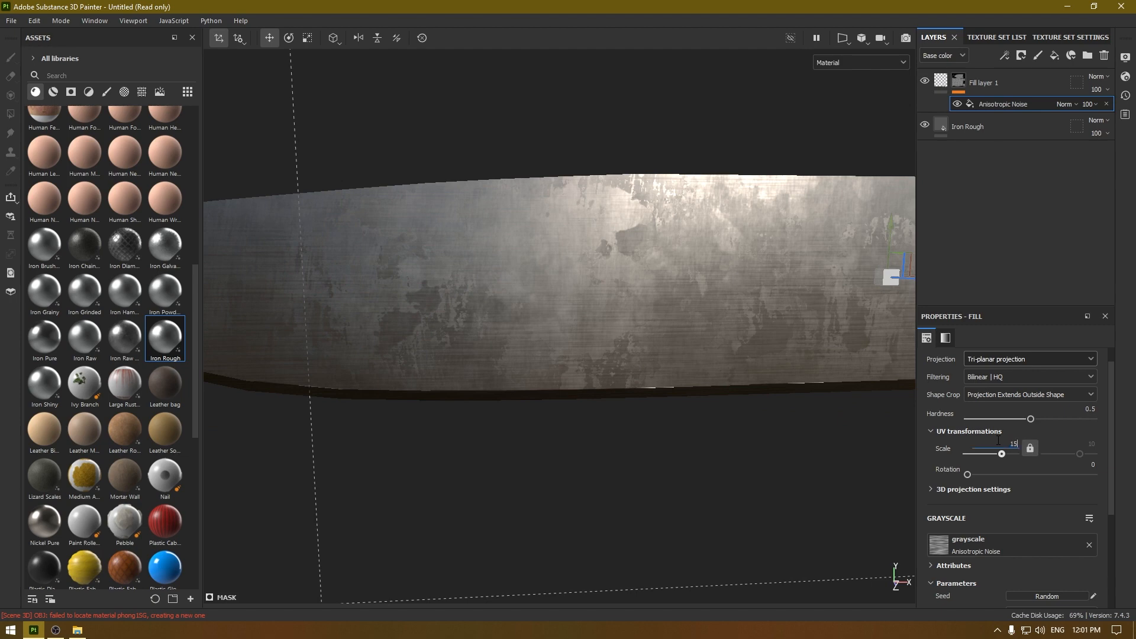
Step: Try Anisotropic Noise scales of 15 and 8 on the blade
key(Return)
alt+drag(548, 391, 480, 376)
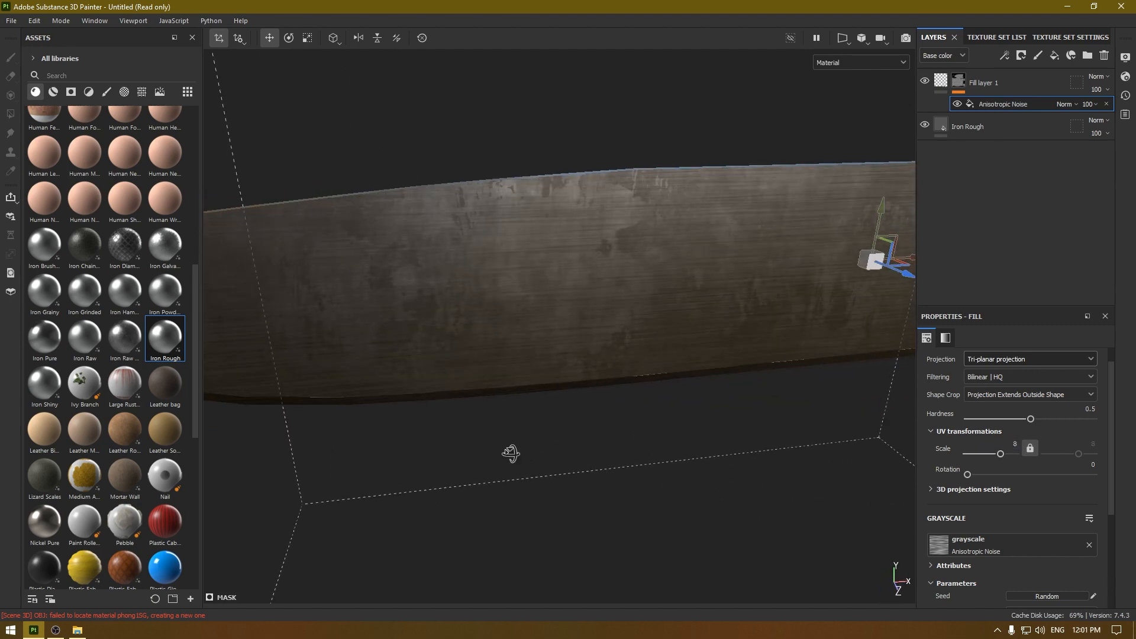
alt+drag(510, 453, 661, 481)
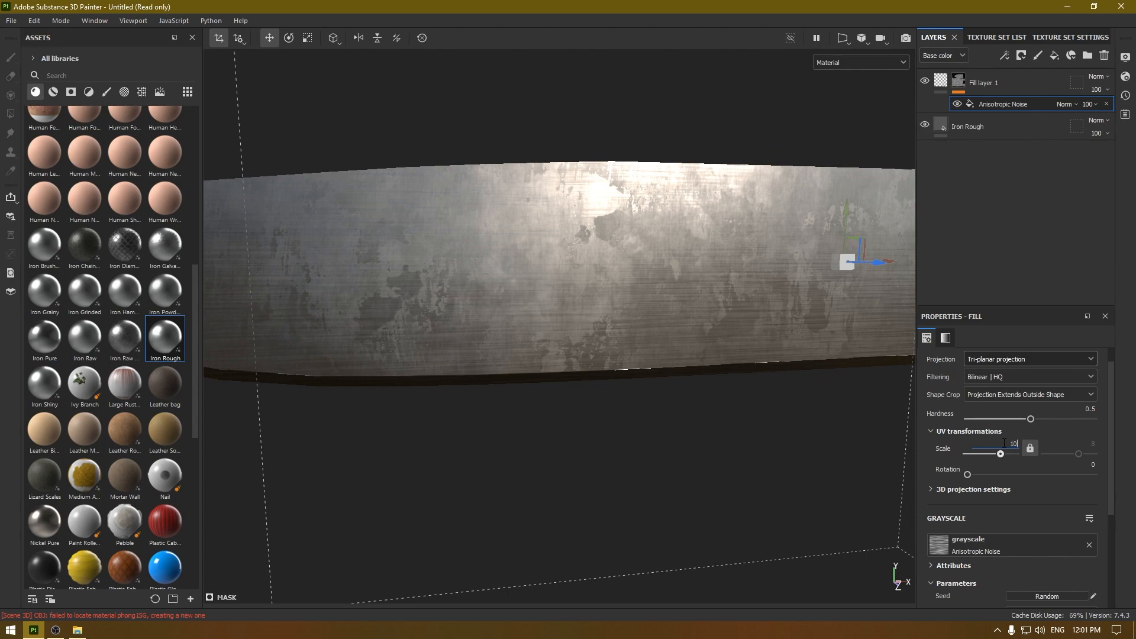
Step: Set the Anisotropic Noise scale back to 10
key(Return)
alt+drag(739, 379, 712, 340)
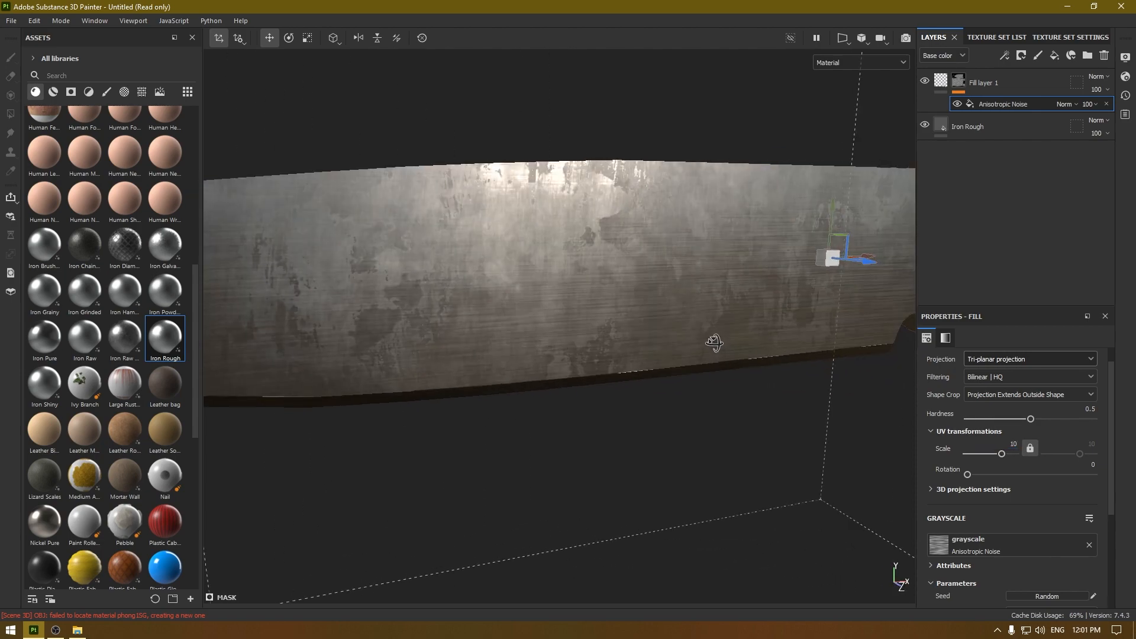
alt+drag(715, 411, 619, 300)
Step: Try a slightly higher roughness of about 0.23 on Fill layer 1 and return it to 0.2
click(941, 81)
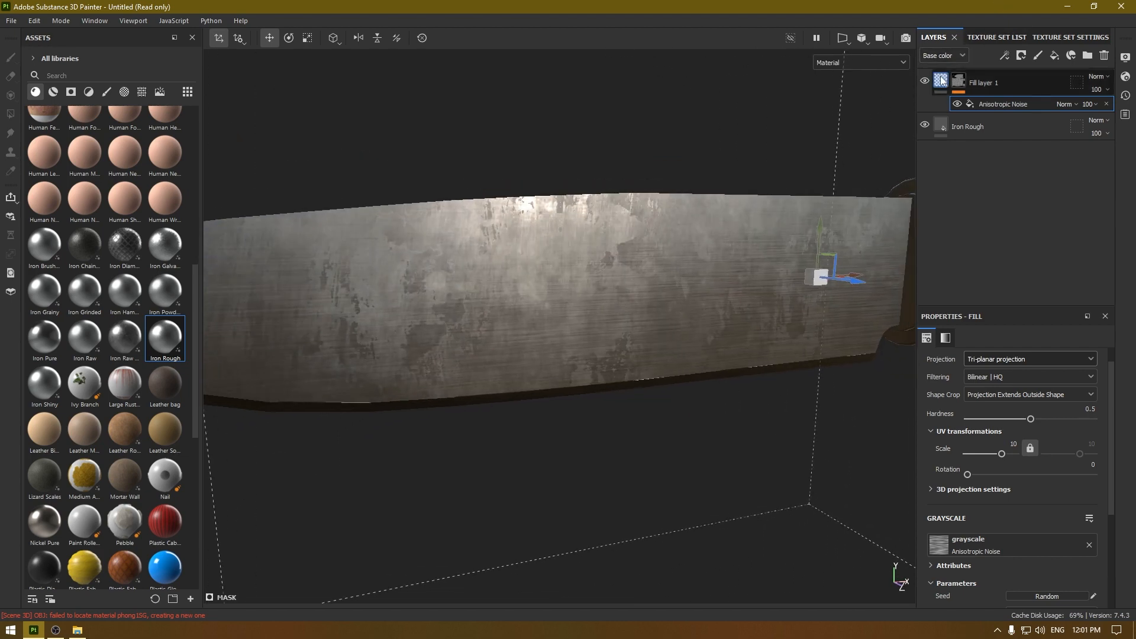
scroll(976, 515, down, 3)
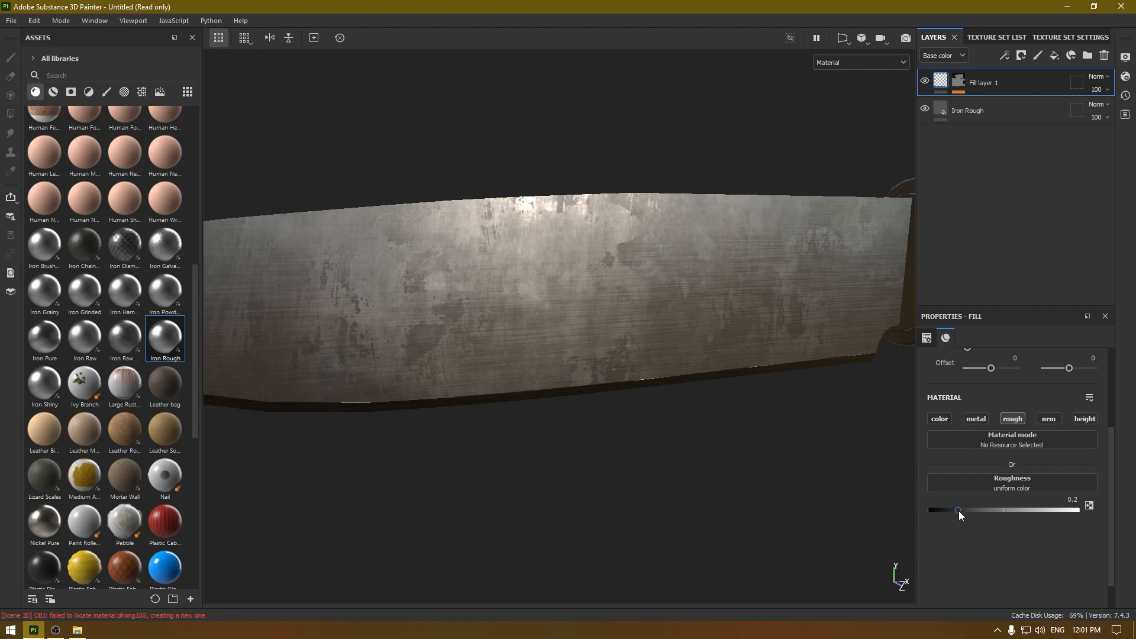
mouse_move(958, 510)
mouse_down()
mouse_move(1010, 505)
mouse_move(964, 512)
mouse_up()
alt+drag(805, 473, 705, 418)
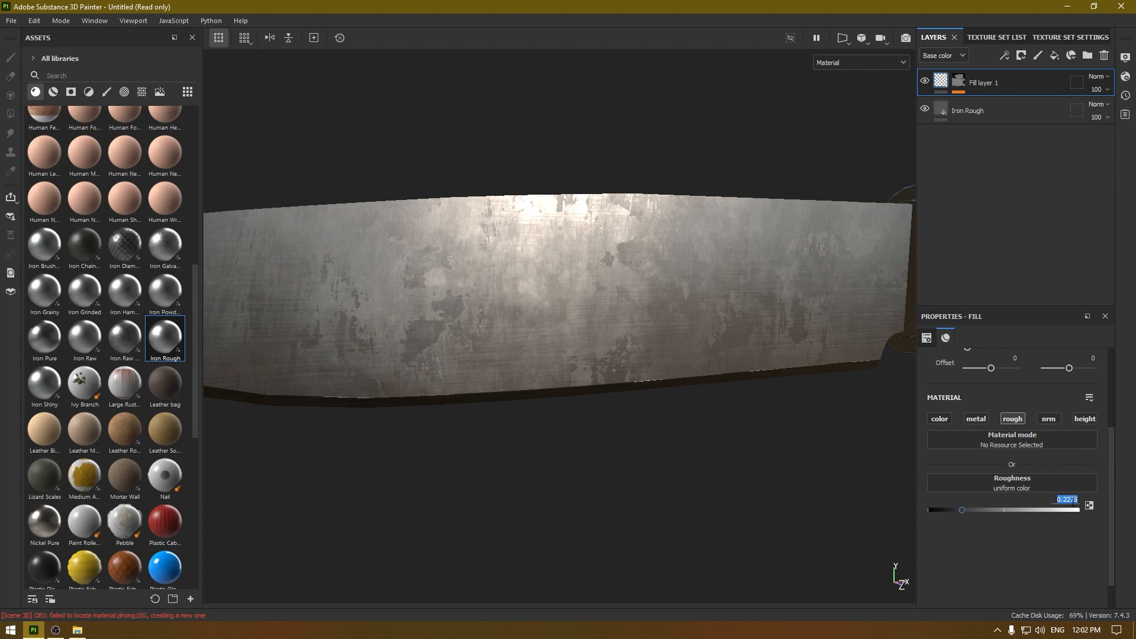
scroll(544, 256, down, 3)
alt+drag(544, 256, 527, 380)
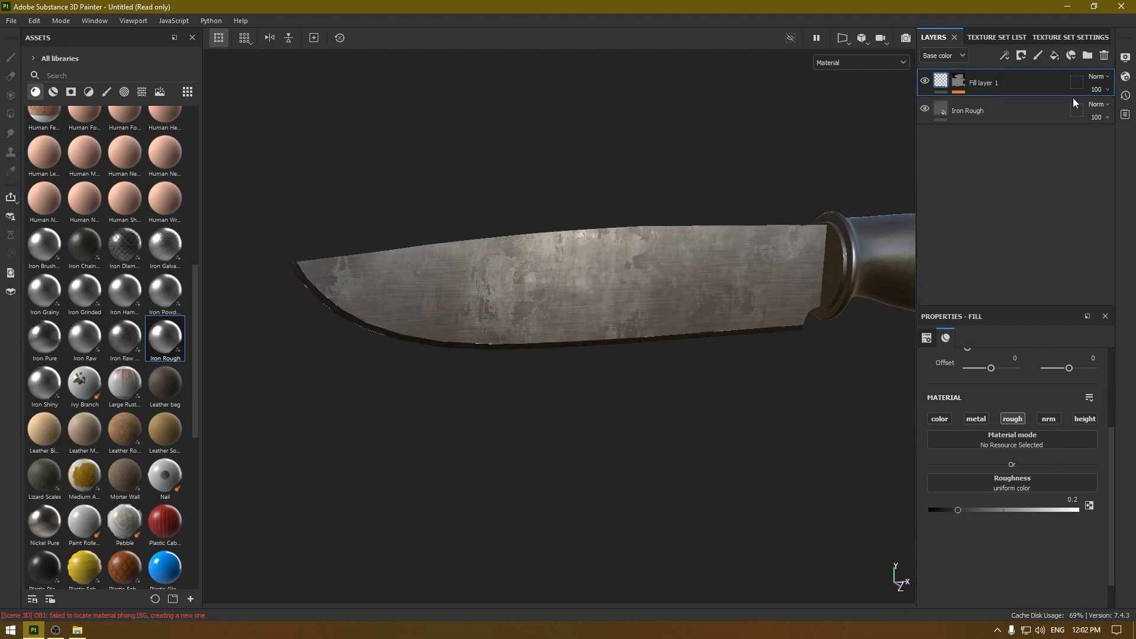
Step: Duplicate the Iron Rough layer and move the copy above Fill layer 1
click(1023, 118)
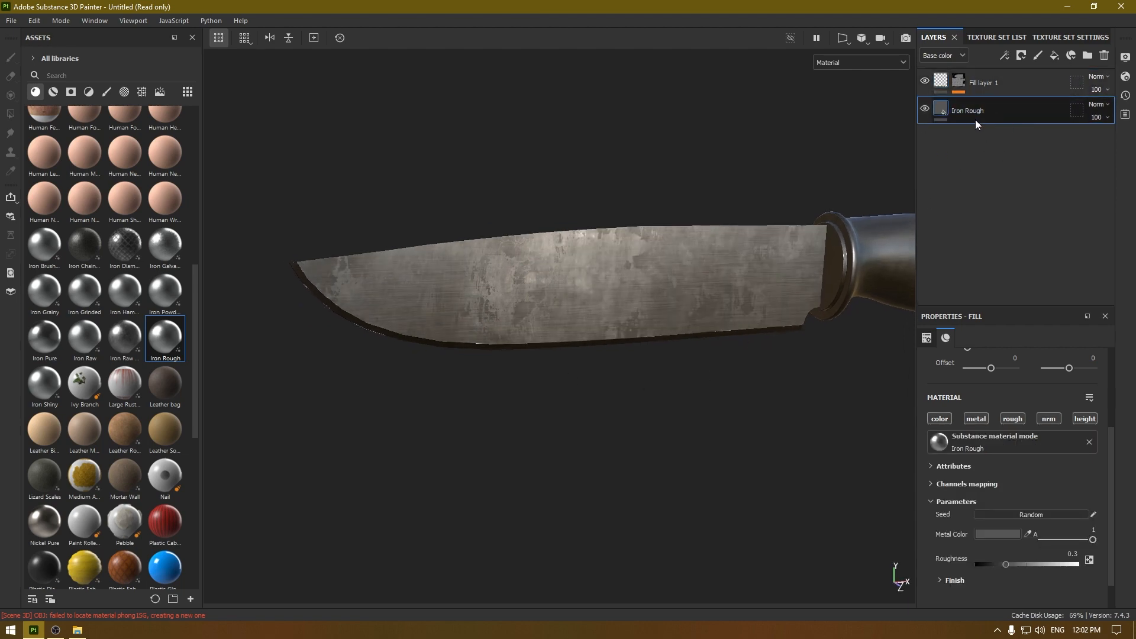
right_click(1000, 110)
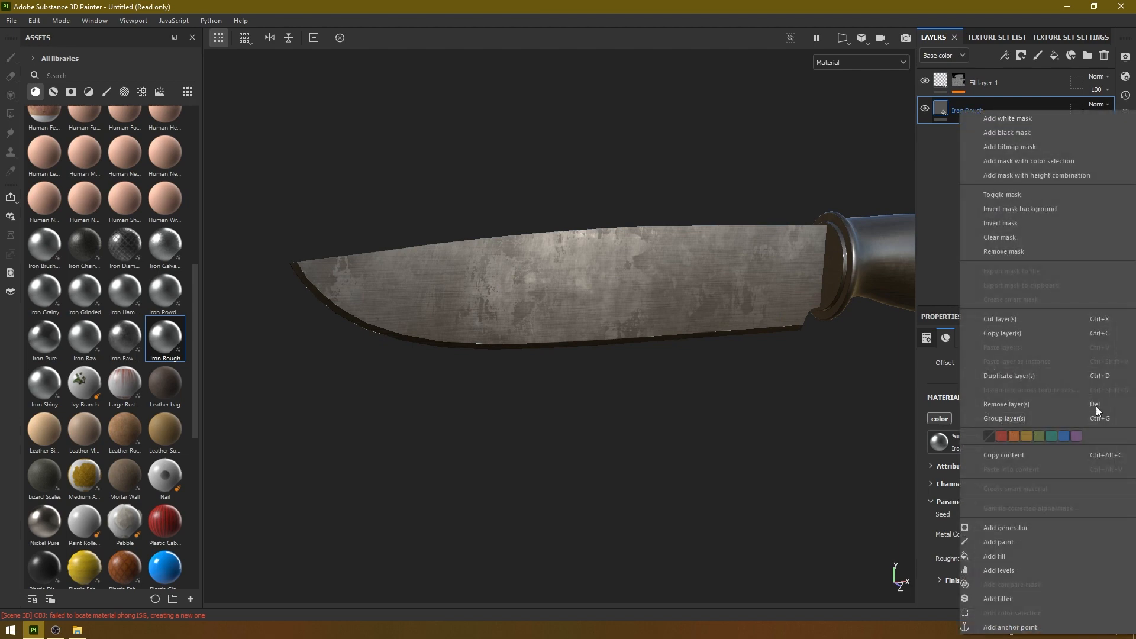
click(1037, 374)
drag(982, 109, 979, 71)
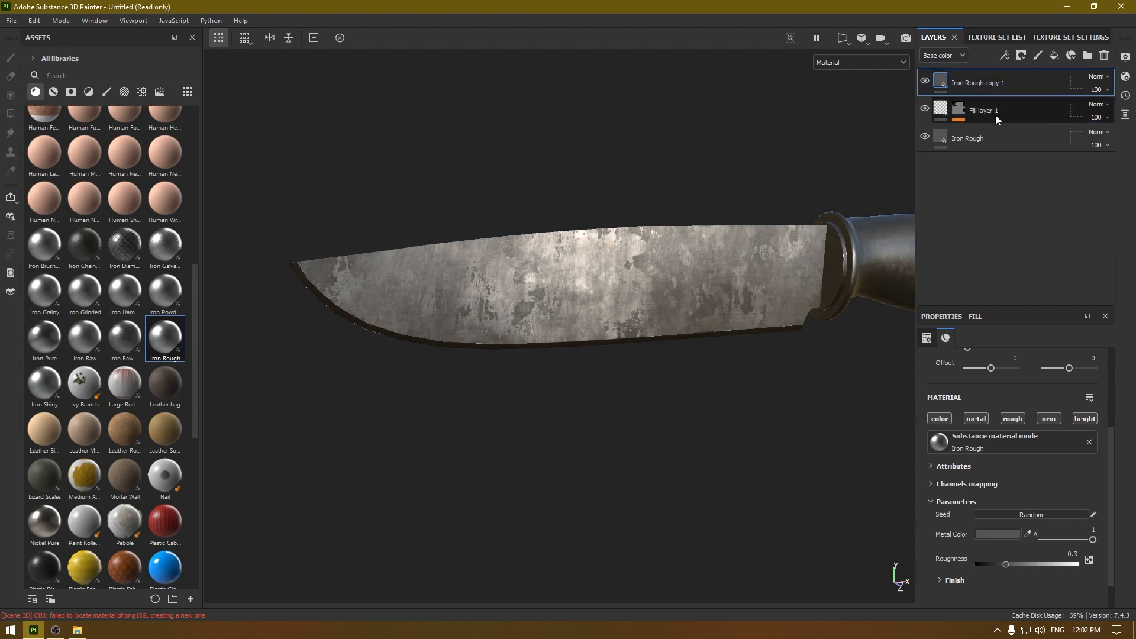
Step: Set the Iron Rough copy's roughness to 0.35
scroll(1034, 435, down, 2)
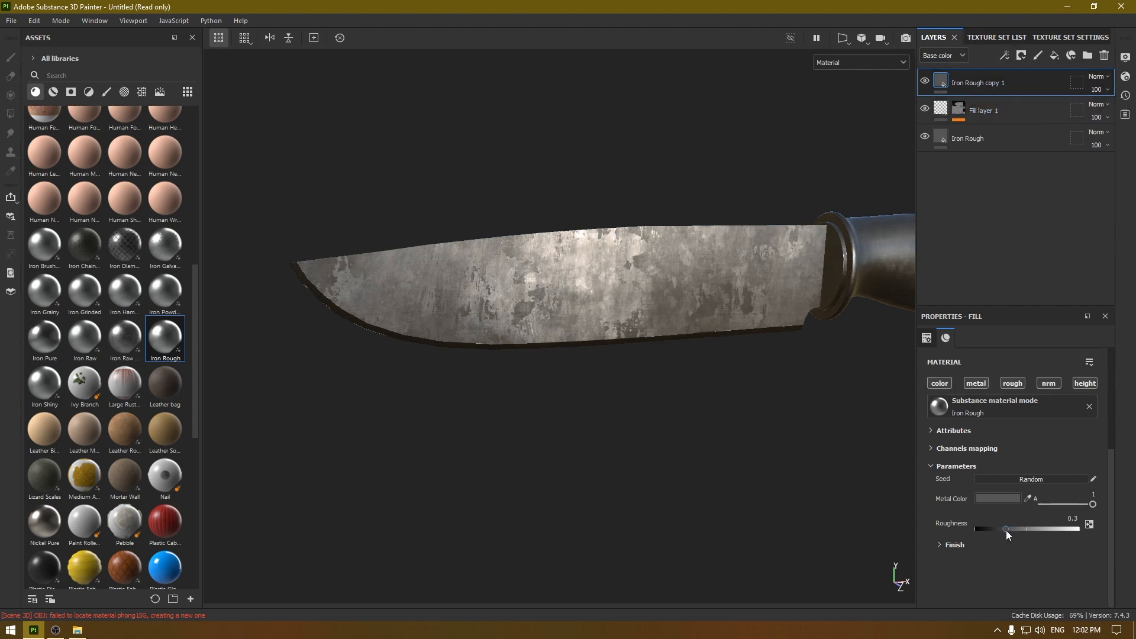
drag(1006, 530, 1008, 529)
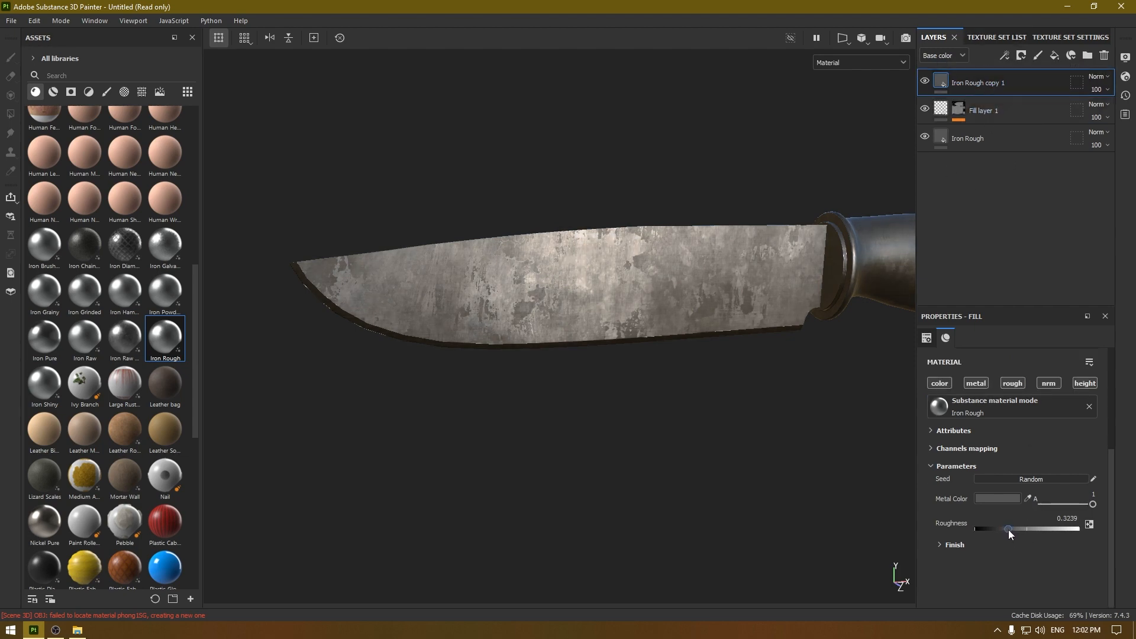
click(1066, 518)
key(Return)
Step: Lighten the Iron Rough copy's metal color to a mid grey
click(1000, 498)
drag(891, 556, 908, 553)
click(993, 319)
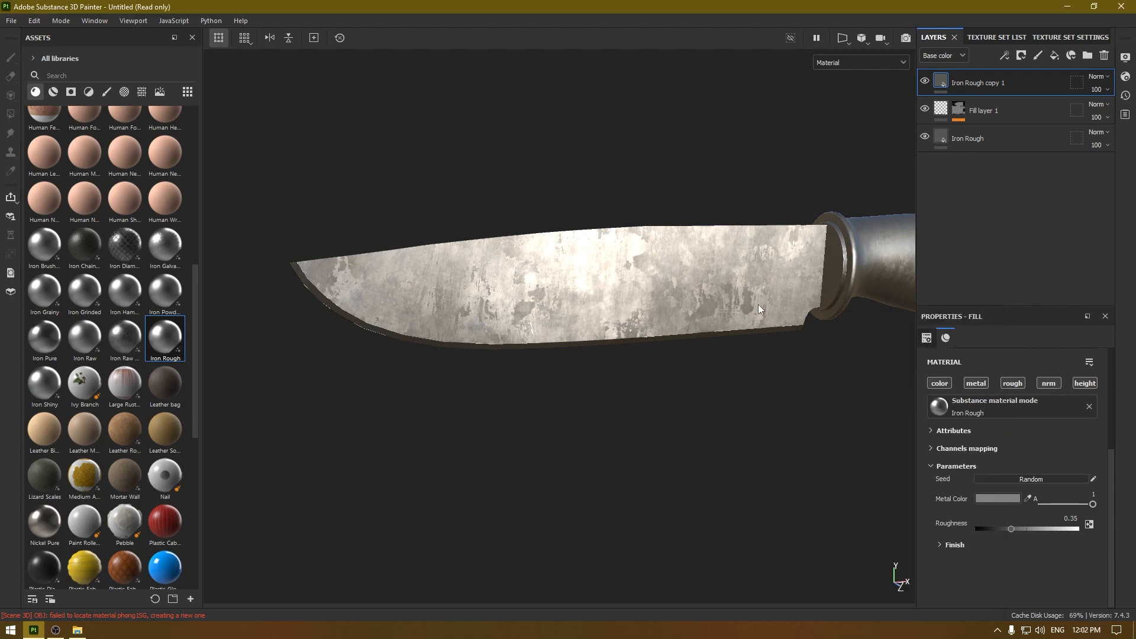
alt+drag(725, 297, 699, 349)
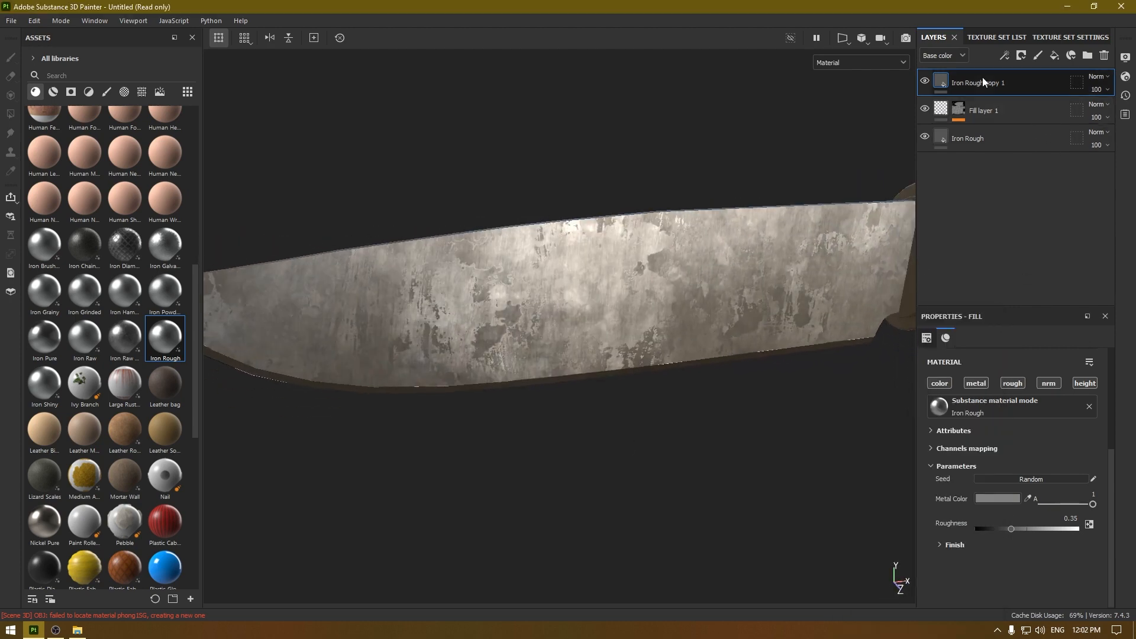
Step: Give the Iron Rough copy a black mask driven by a Metal Edge Wear generator
right_click(1016, 80)
click(1016, 100)
right_click(1006, 86)
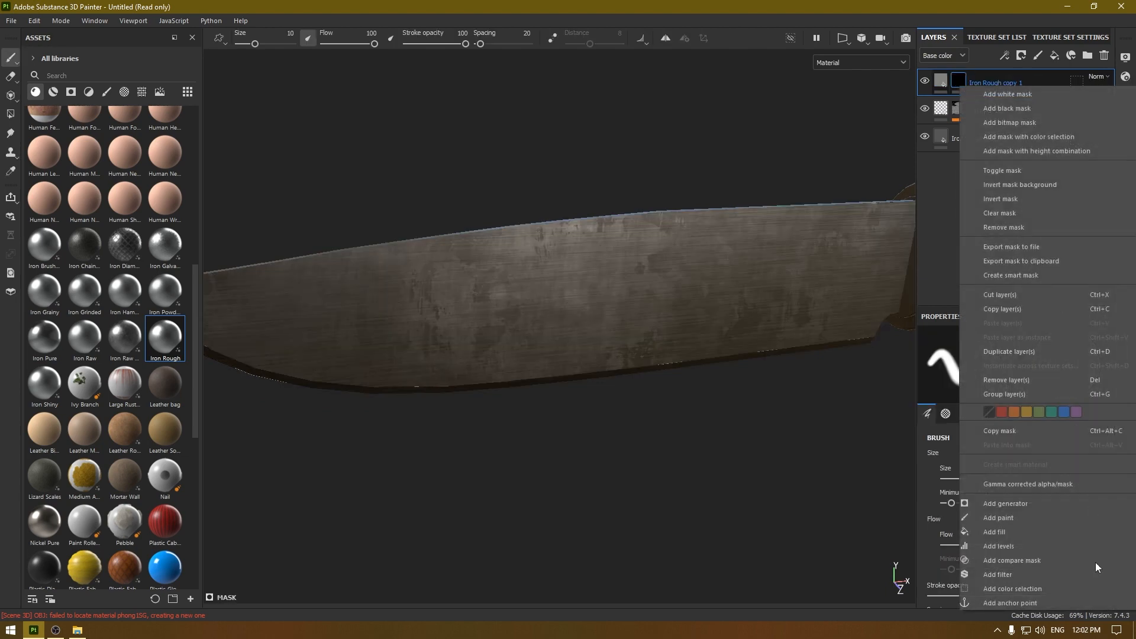
click(1047, 500)
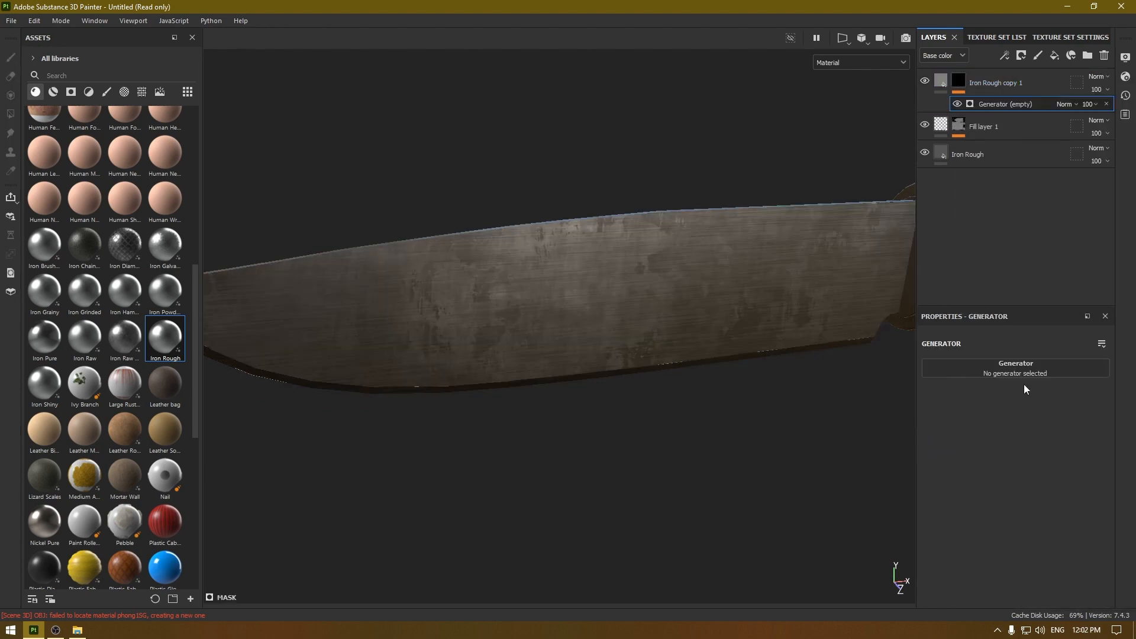
click(1020, 373)
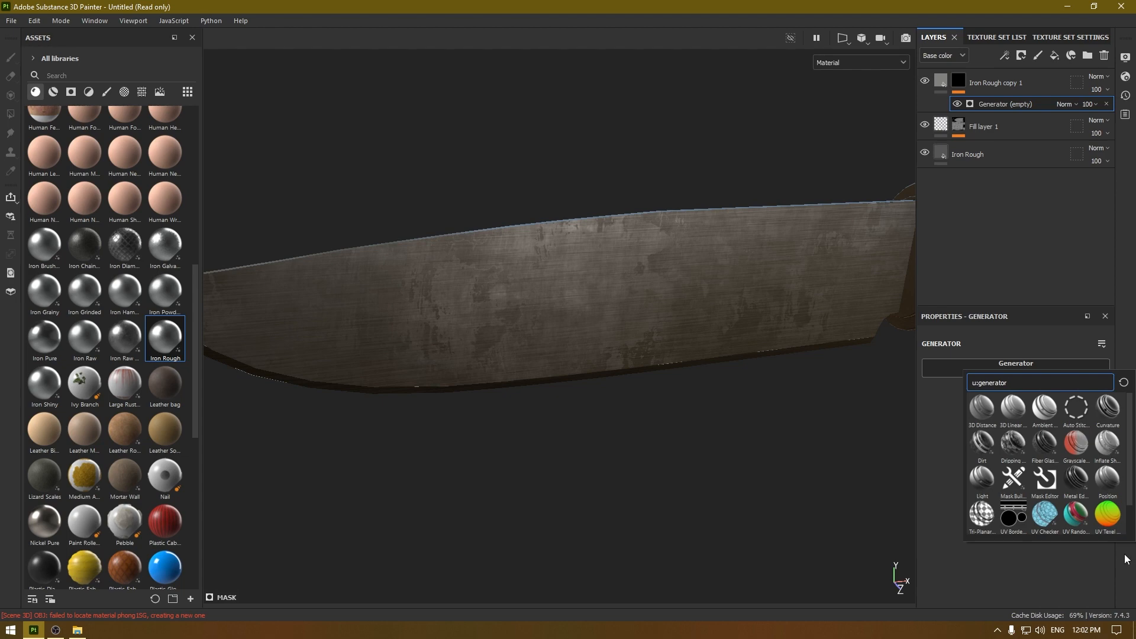
click(1062, 482)
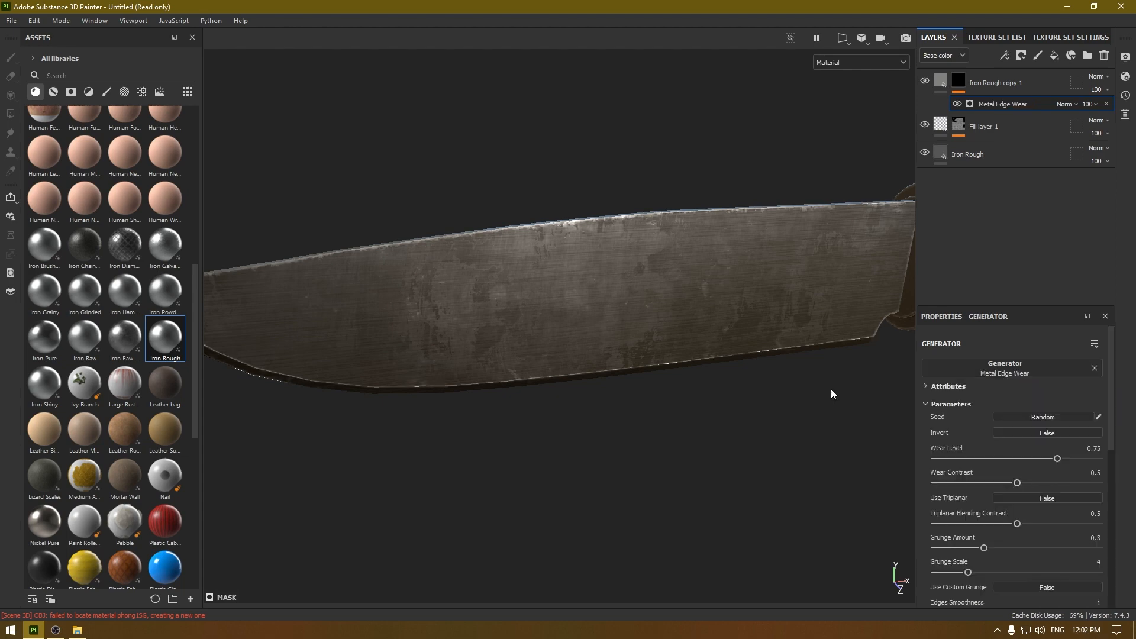
Step: Set the Metal Edge Wear generator's wear level to 0.8 and wear contrast to 0.45, checking the wear along the blade
alt+drag(578, 400, 677, 373)
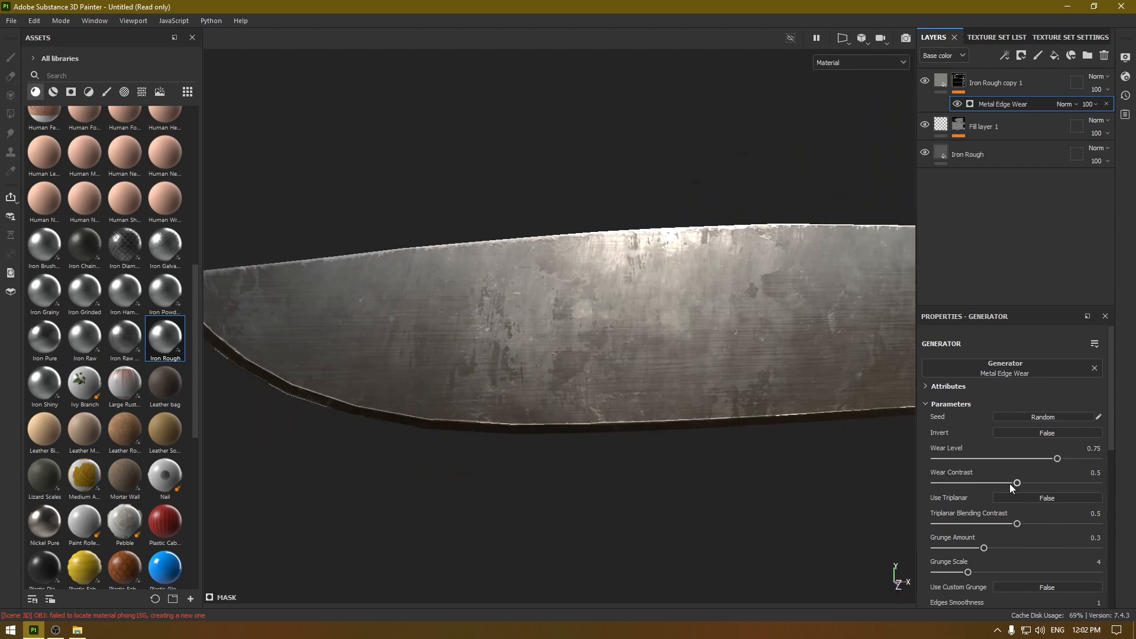
drag(1016, 483, 1072, 460)
alt+drag(826, 422, 784, 435)
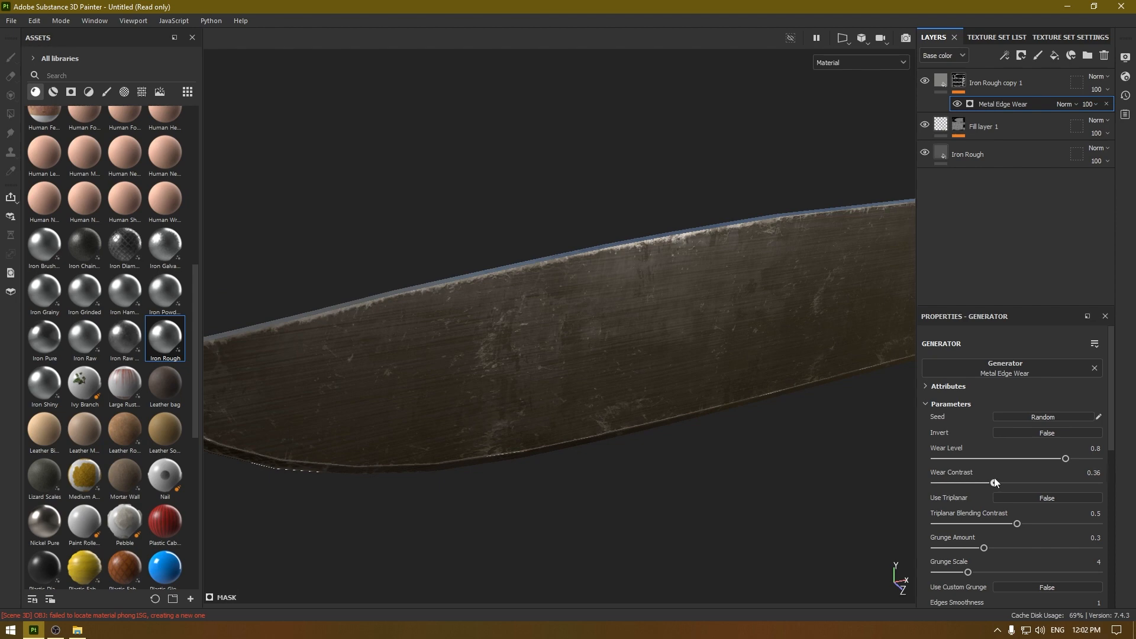
drag(994, 483, 997, 483)
alt+drag(680, 426, 562, 418)
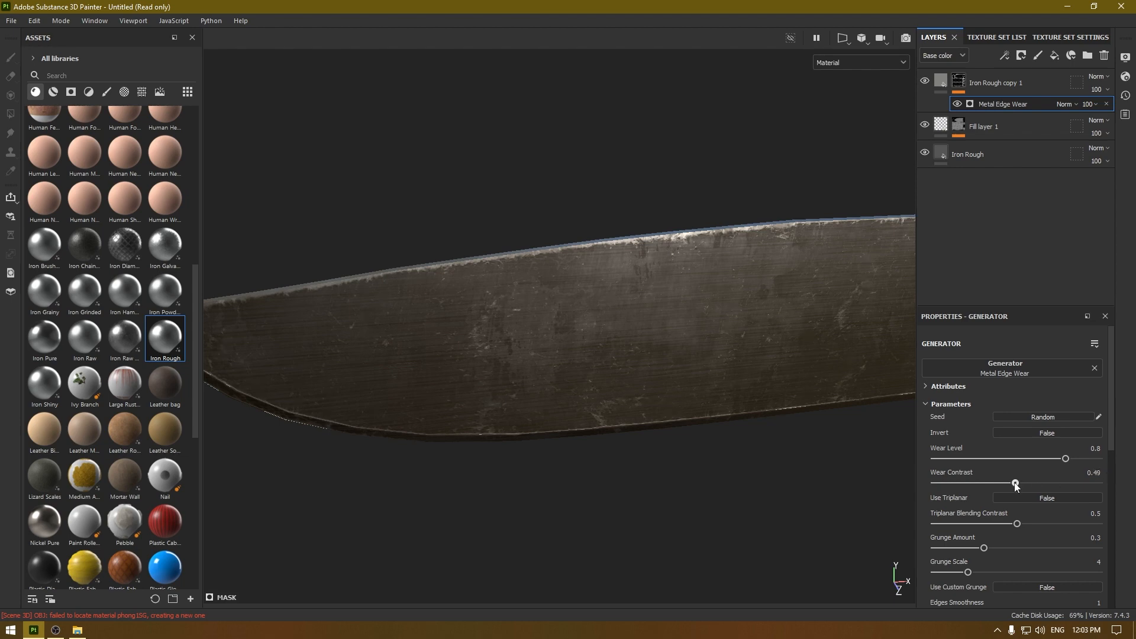
alt+drag(781, 484, 737, 437)
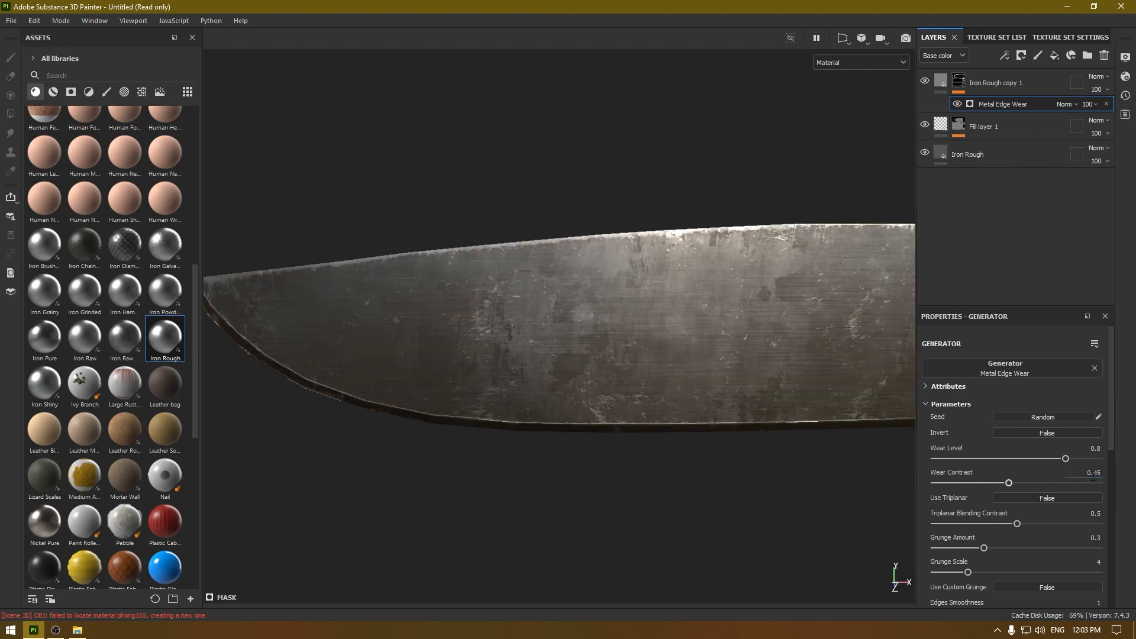
alt+drag(651, 308, 463, 325)
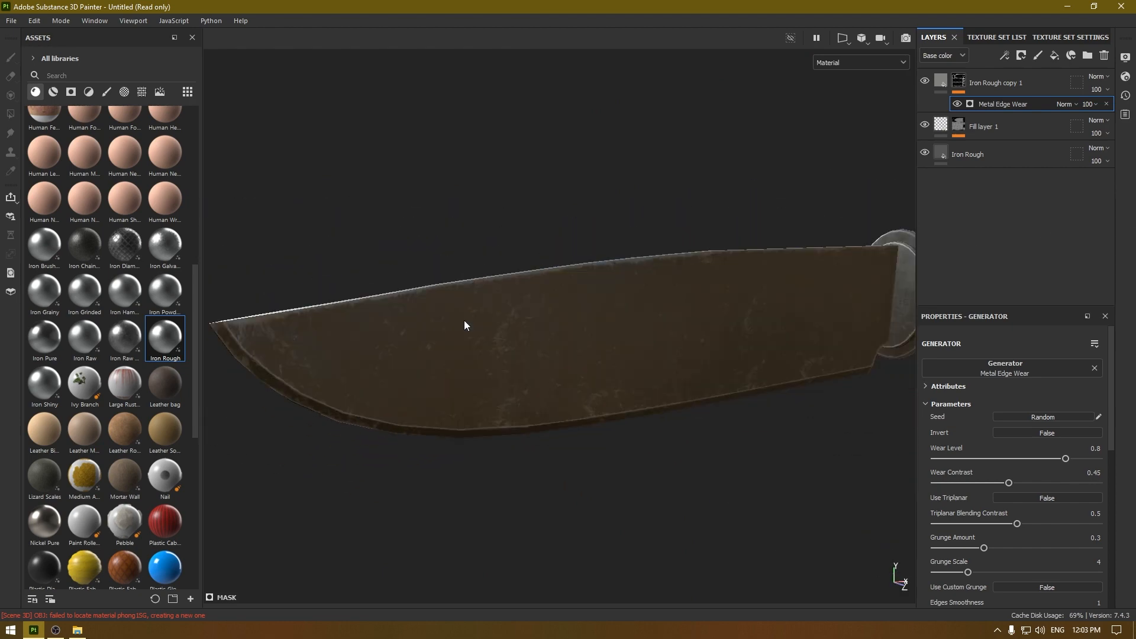
scroll(513, 313, down, 2)
alt+middle_drag(567, 283, 577, 296)
alt+drag(577, 295, 536, 341)
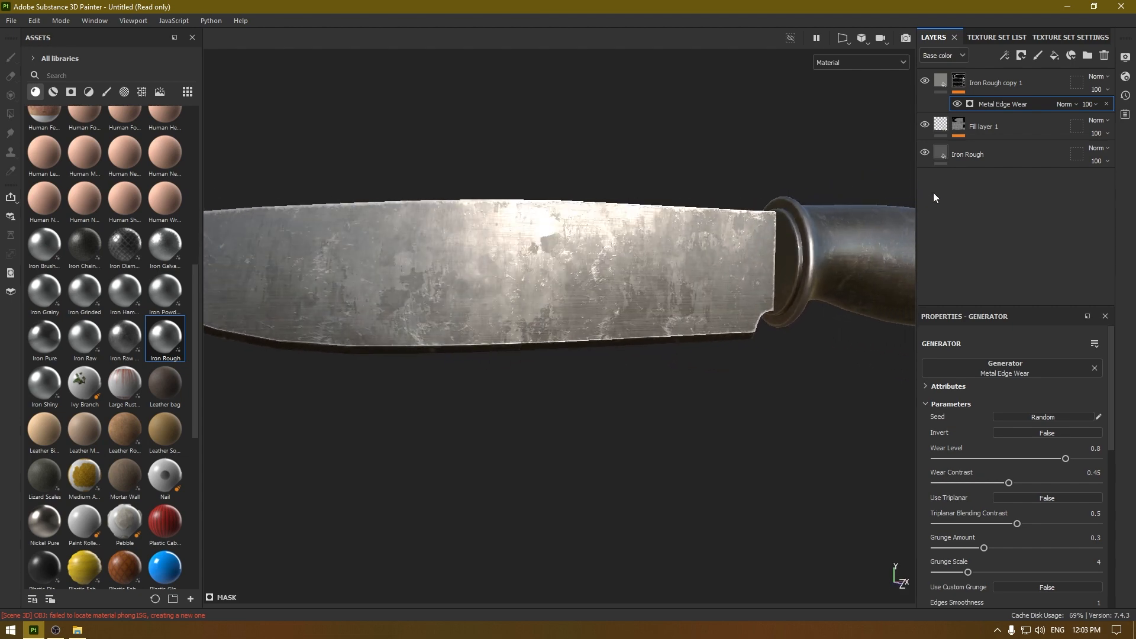
Step: Try tri-planar projection on the base Iron Rough layer and examine the blade
click(970, 158)
scroll(1013, 453, up, 2)
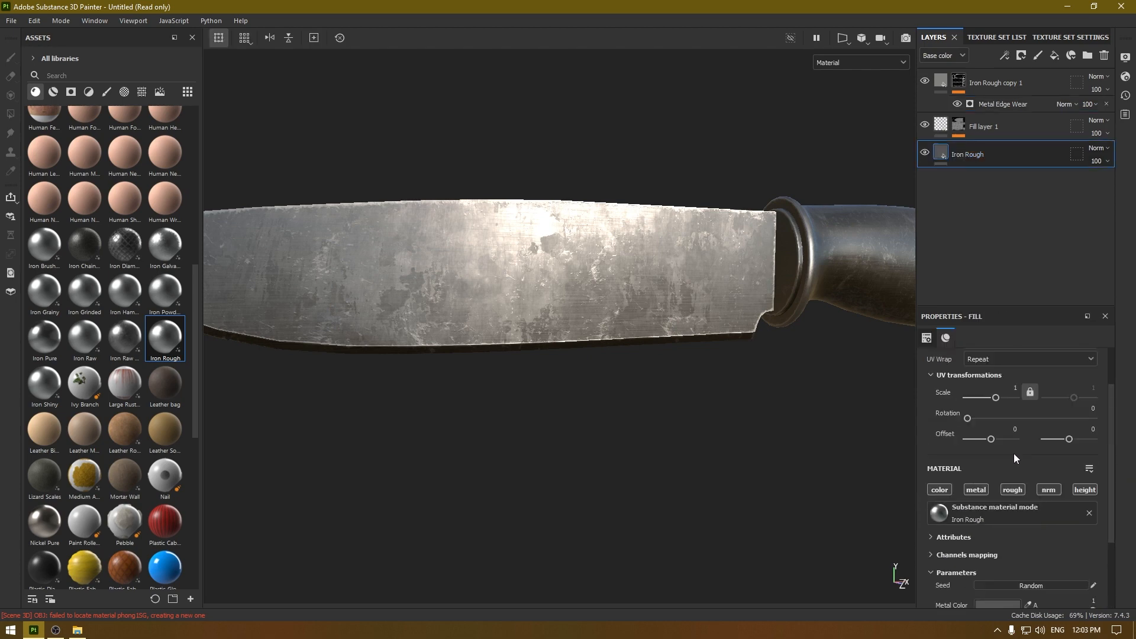
scroll(1013, 459, up, 2)
click(992, 382)
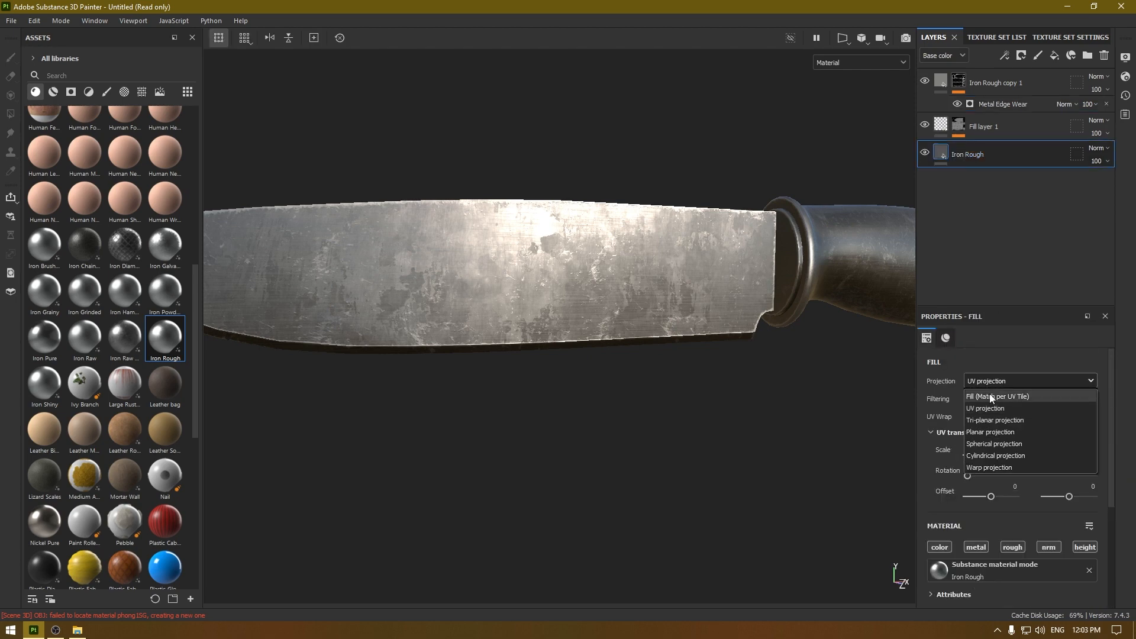
click(990, 422)
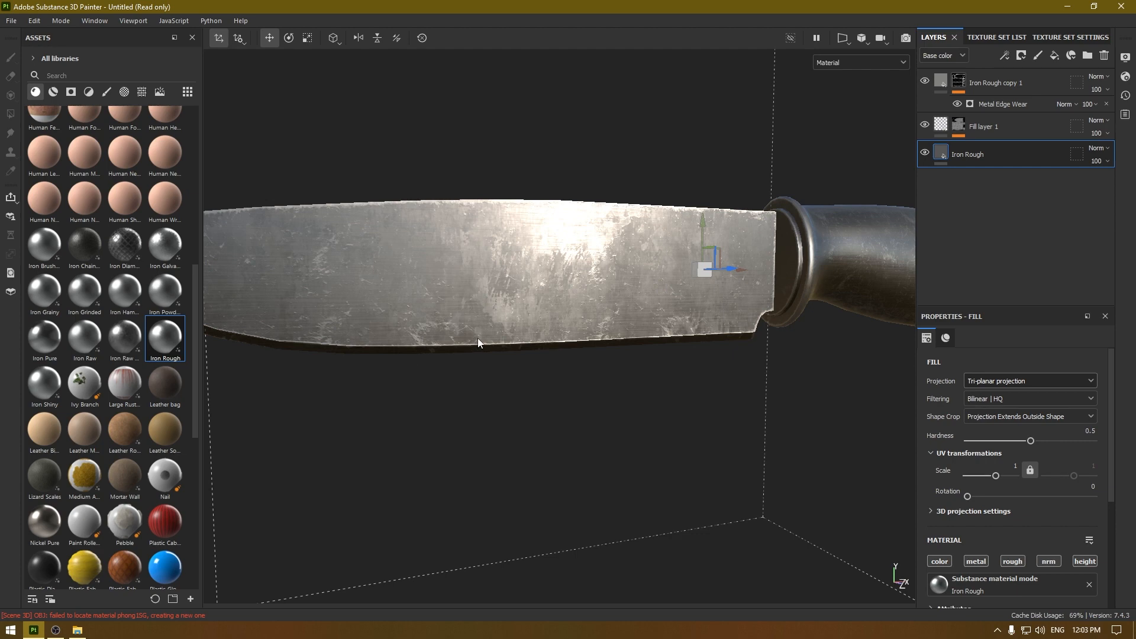
mouse_move(506, 343)
alt+mouse_down()
mouse_move(367, 398)
mouse_move(520, 349)
alt+mouse_up()
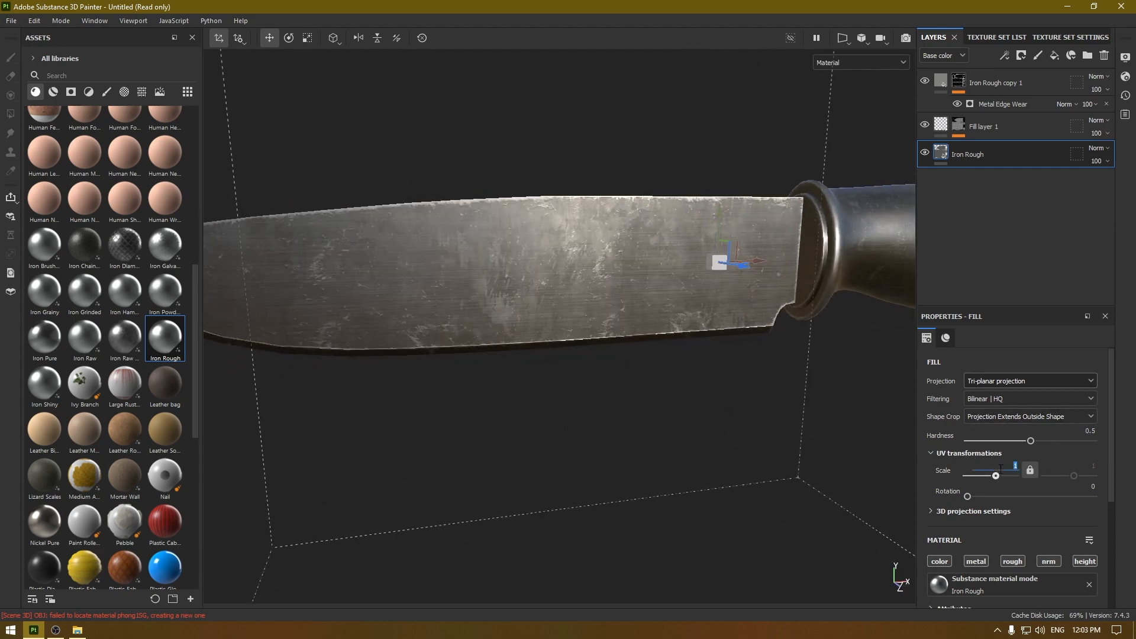
Step: Try UV scales of 2 and 3 on the base Iron Rough layer and return the scale to 1
text(2)
key(Return)
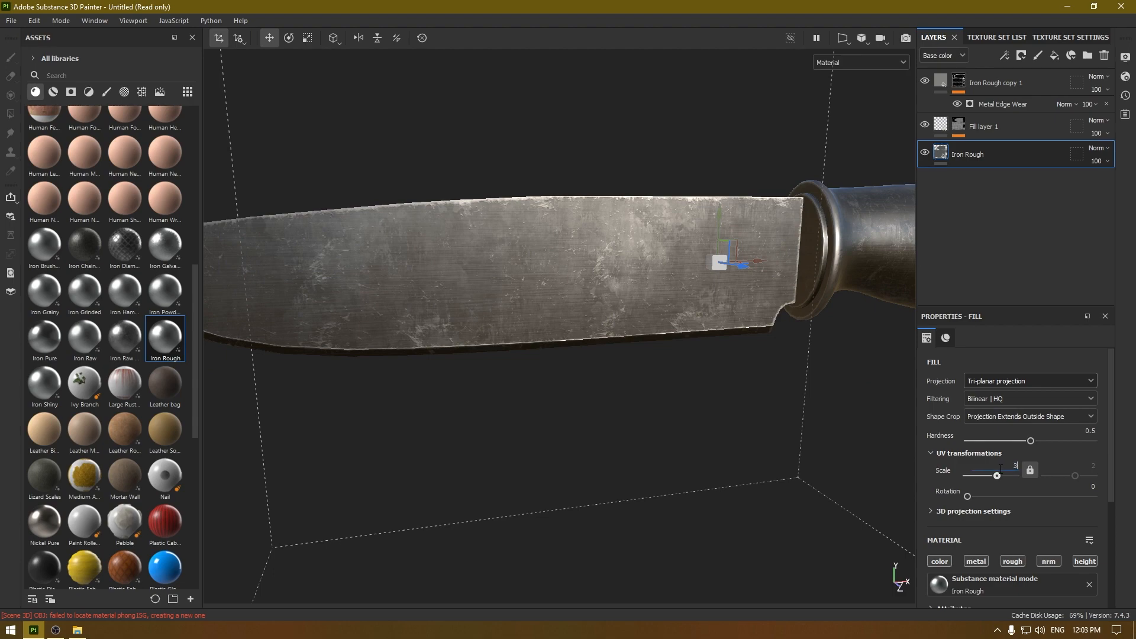
key(Return)
alt+drag(747, 374, 700, 350)
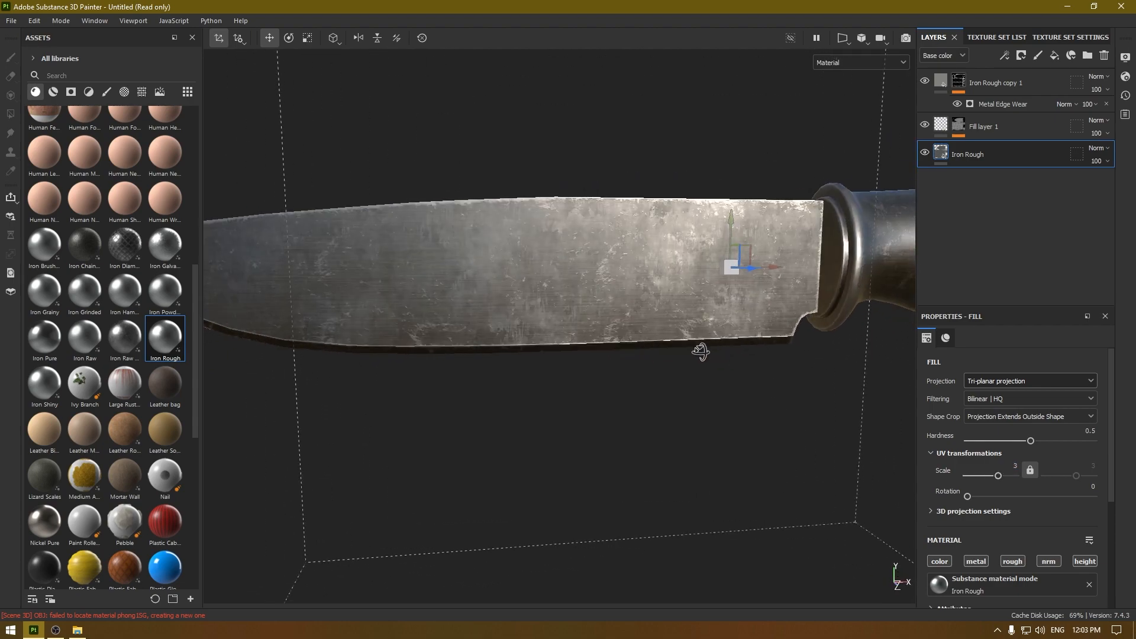
text(1)
key(Return)
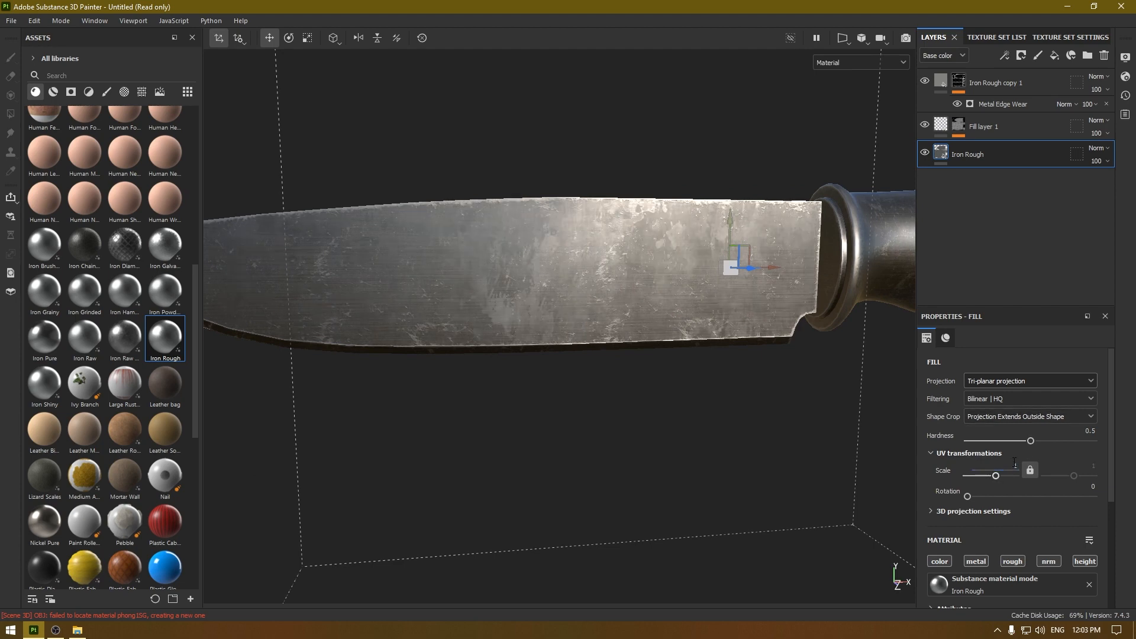
Step: Switch the base Iron Rough layer back to UV projection and check the whole knife
click(989, 384)
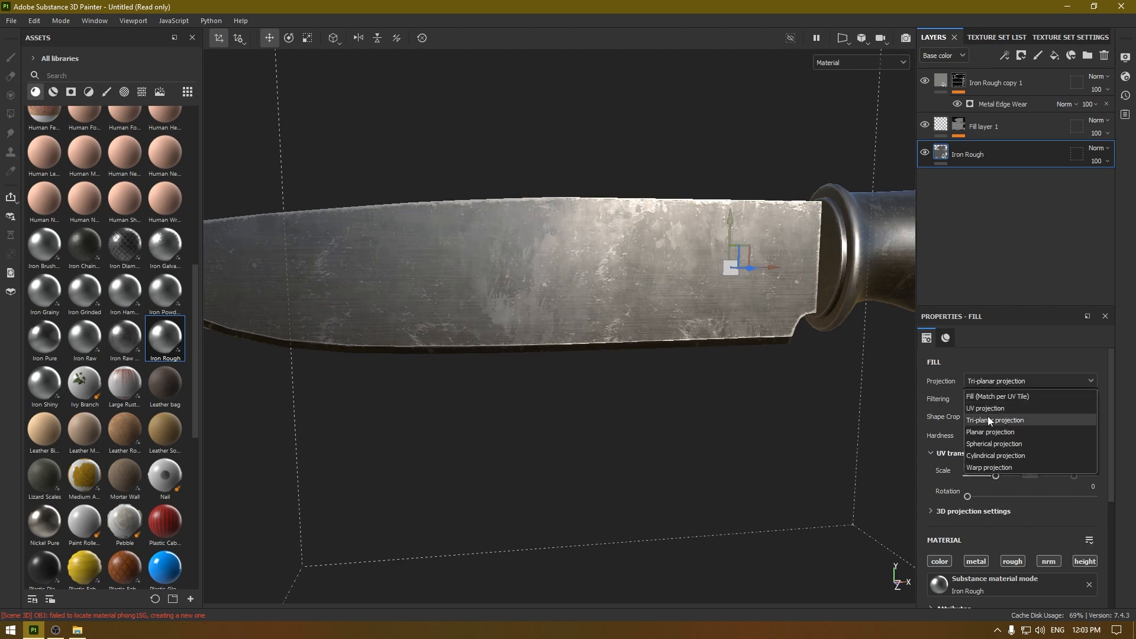
click(987, 407)
mouse_move(638, 321)
alt+mouse_down()
mouse_move(552, 256)
mouse_move(690, 342)
mouse_move(636, 337)
alt+mouse_up()
alt+right_drag(628, 402, 627, 429)
alt+drag(627, 430, 654, 358)
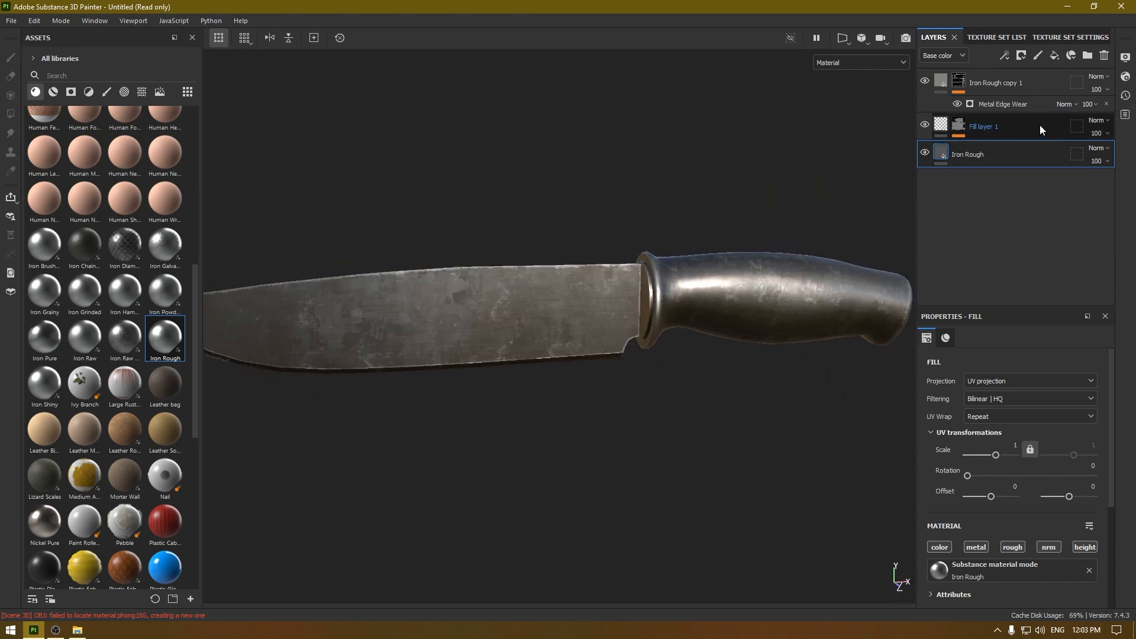
ctrl+click(1021, 128)
alt+drag(689, 272, 627, 287)
click(1017, 126)
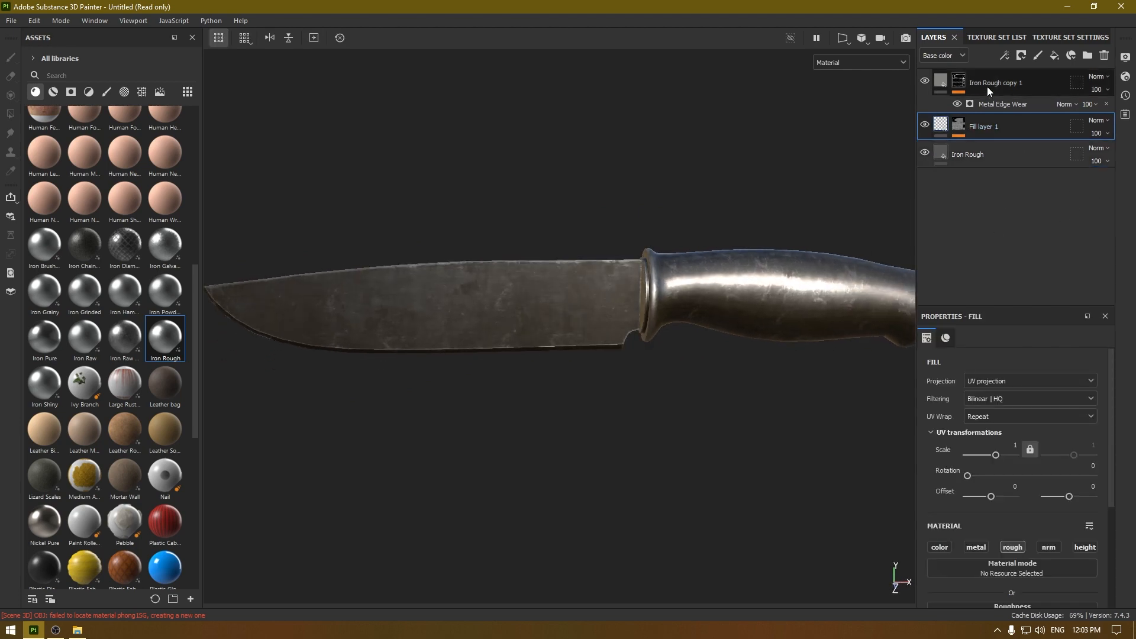
click(986, 86)
Step: Switch to the Knife folder in File Explorer and preview the Wolf_PN G image
click(77, 629)
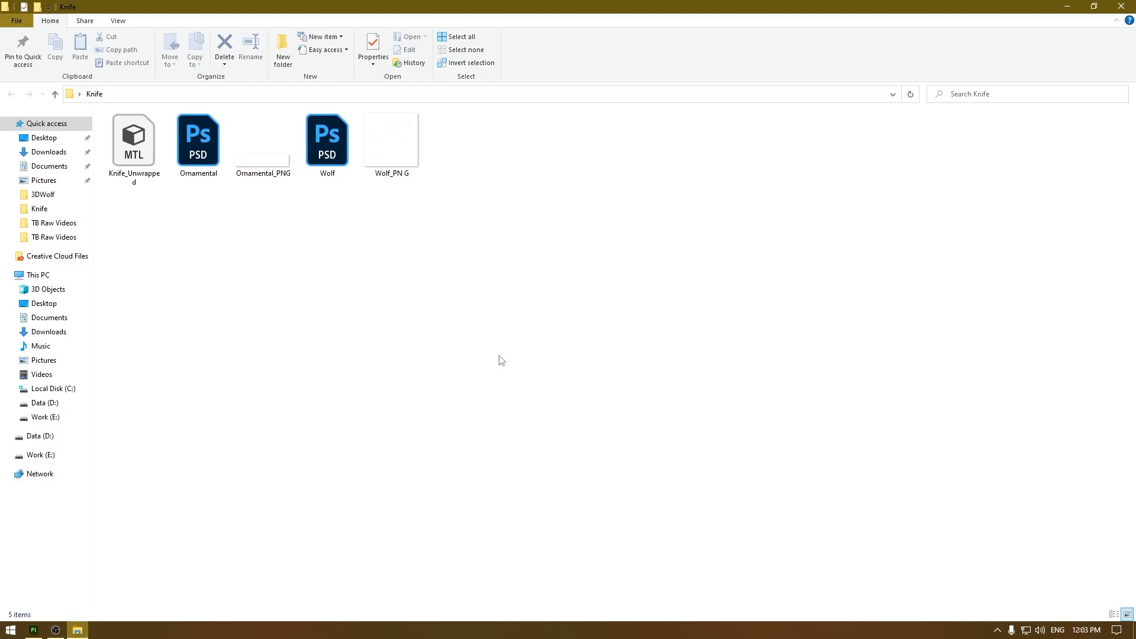
double_click(396, 157)
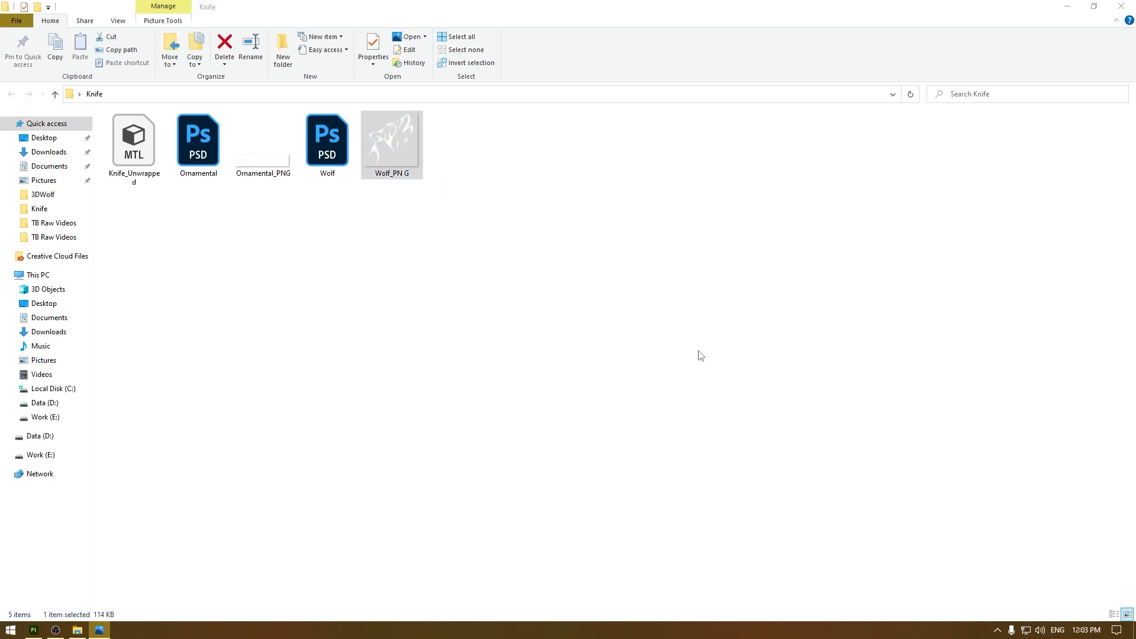
click(1122, 10)
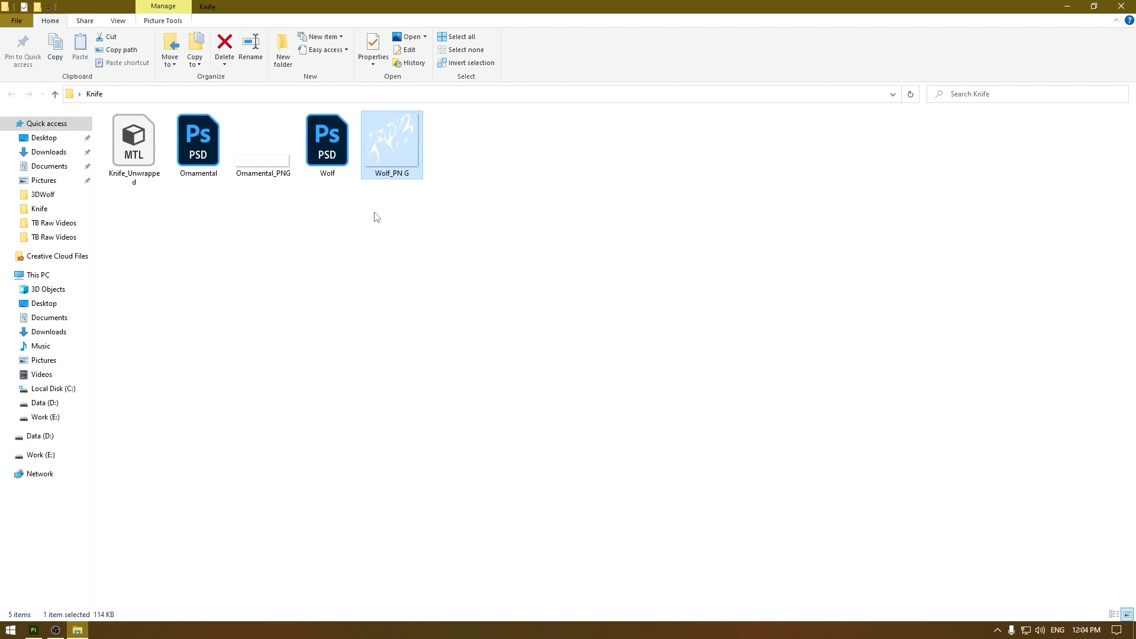
Step: Import Wolf.psd and Wolf_PN G.png from the Knife folder into Substance 3D Painter as alphas for the current session
mouse_move(399, 235)
mouse_down()
mouse_move(316, 119)
mouse_move(242, 628)
mouse_move(89, 582)
mouse_move(38, 603)
mouse_move(34, 631)
mouse_move(94, 408)
mouse_move(94, 313)
mouse_up()
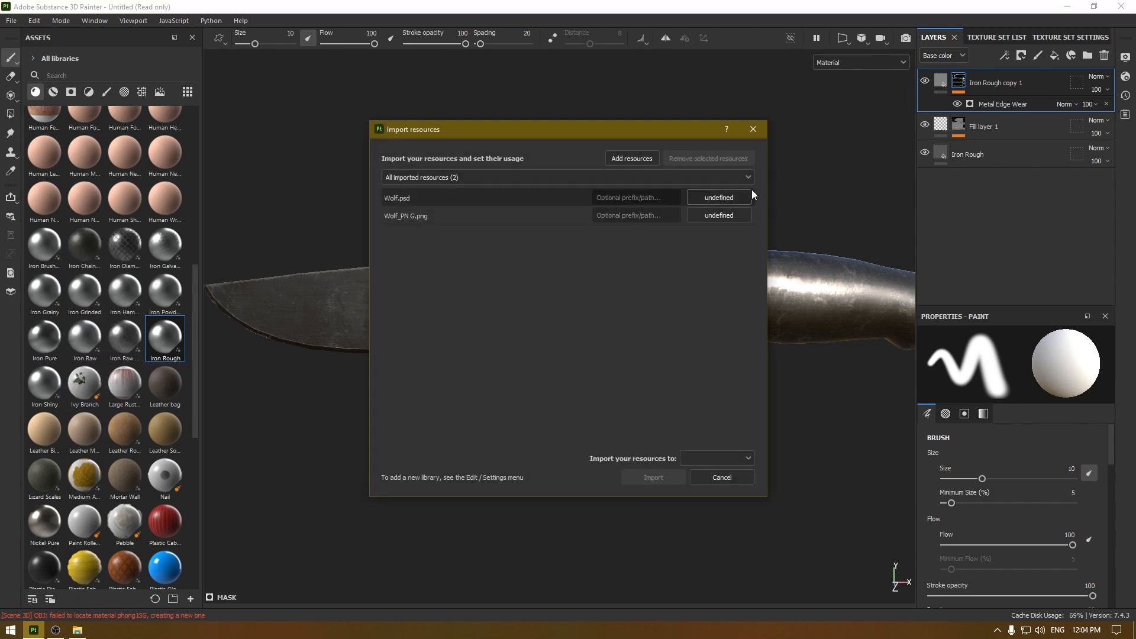
click(718, 197)
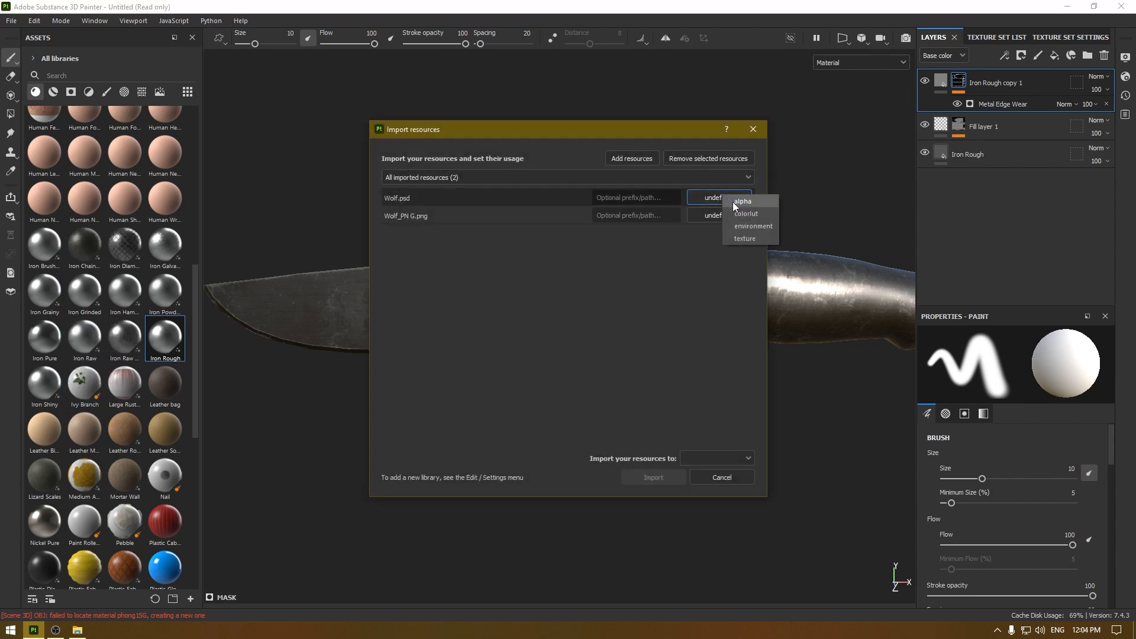
click(732, 201)
click(726, 218)
click(730, 231)
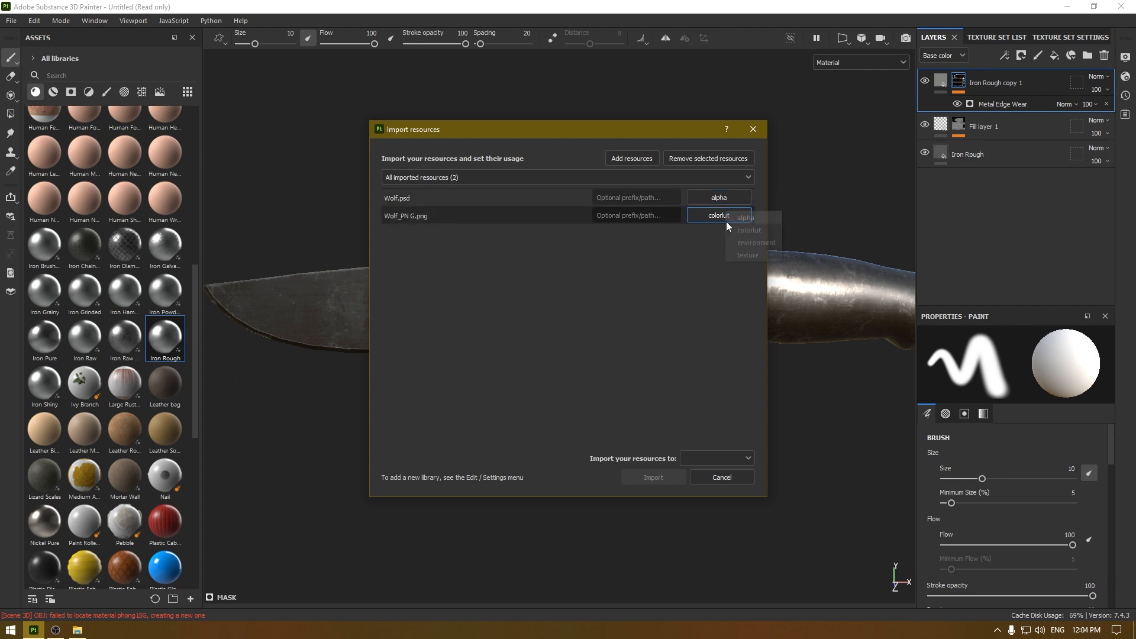
click(726, 220)
click(734, 218)
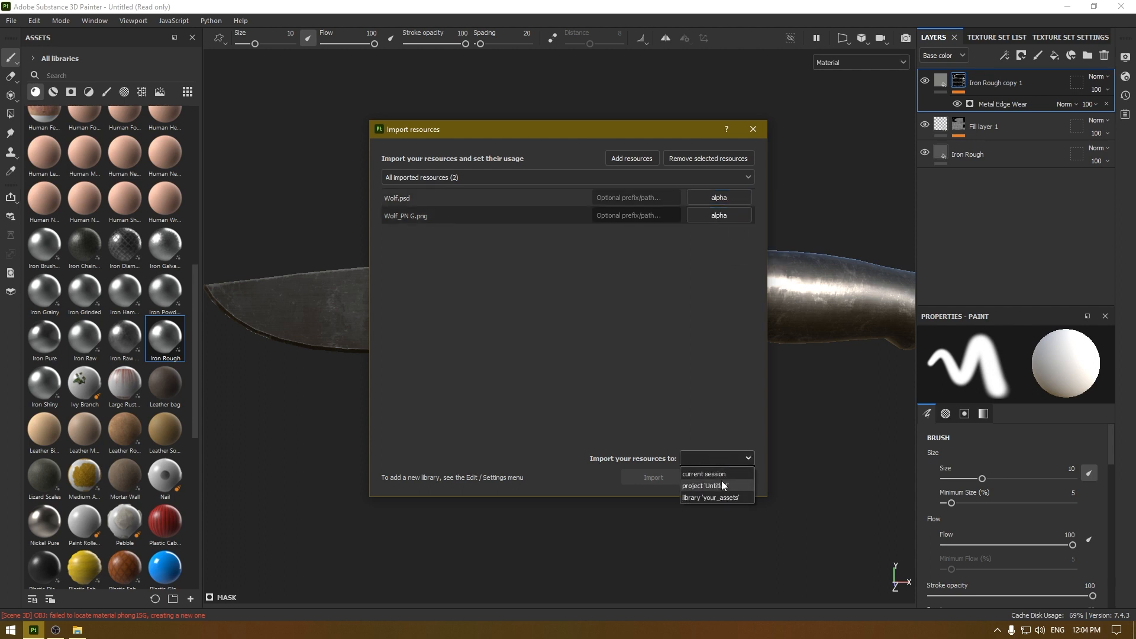
click(720, 473)
click(656, 480)
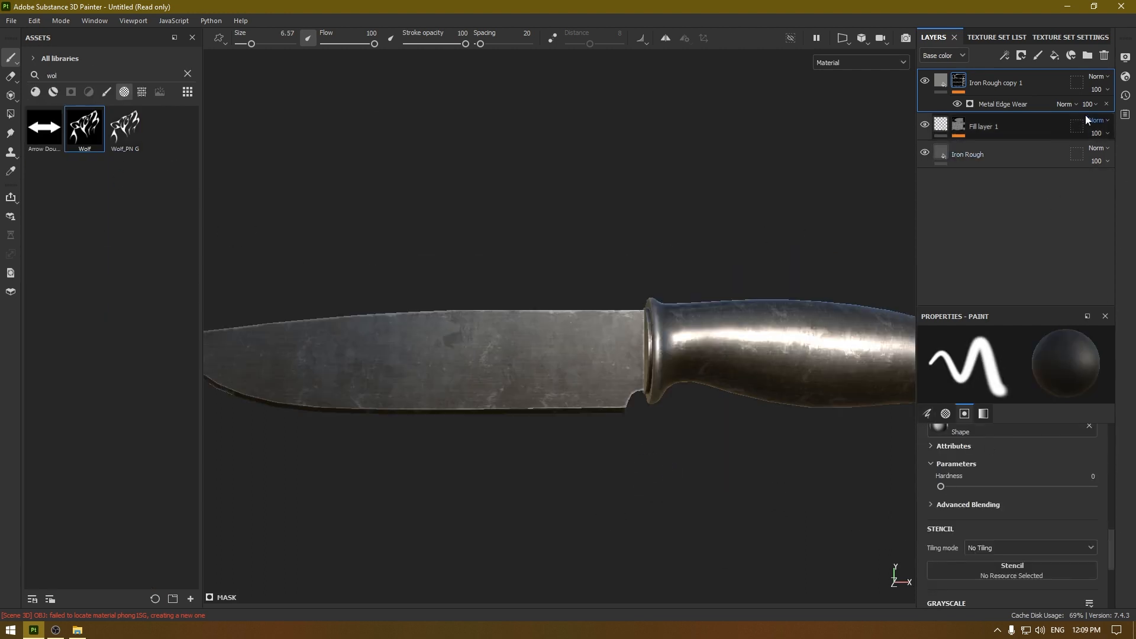
Step: Add a fill layer above the Iron Rough copy and turn off its color, metal and normal channels
click(1054, 57)
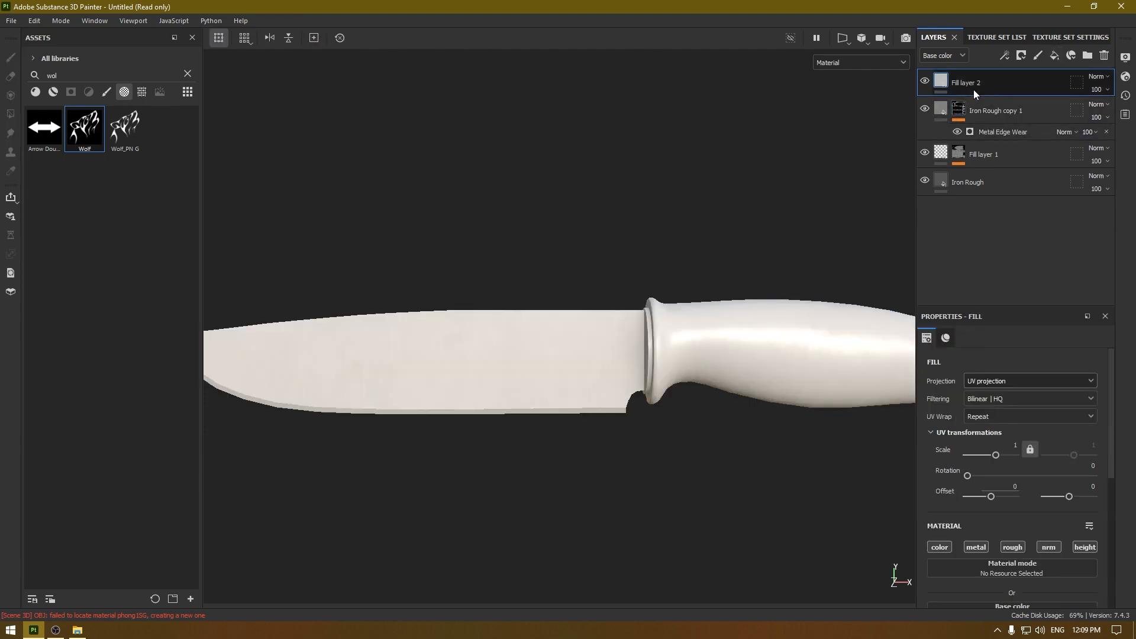
scroll(945, 566, down, 2)
click(940, 476)
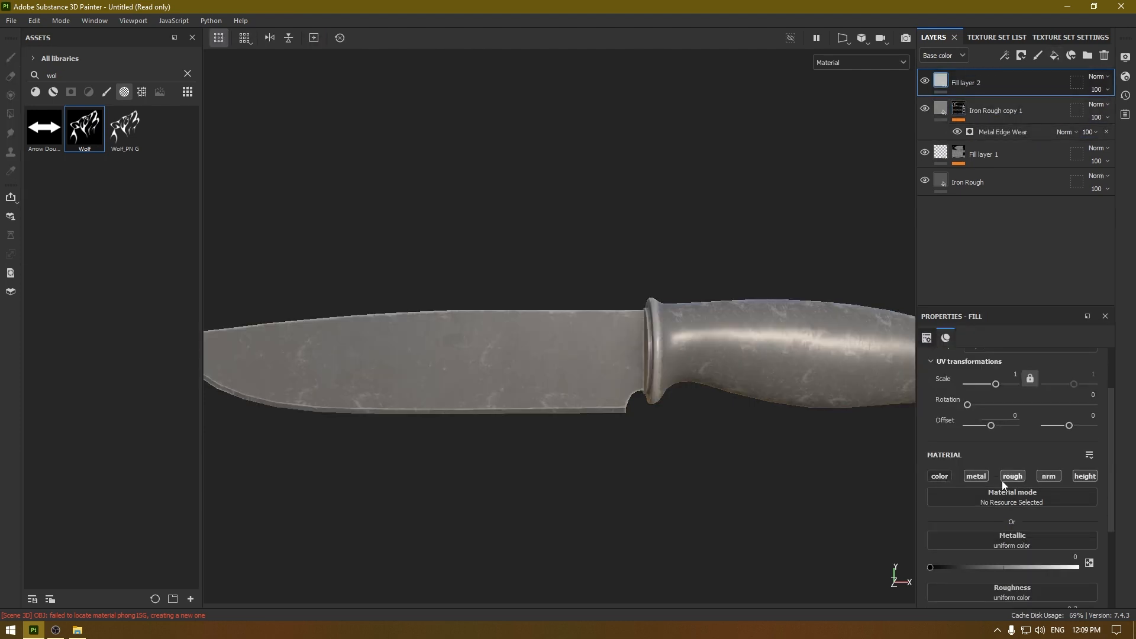
click(976, 476)
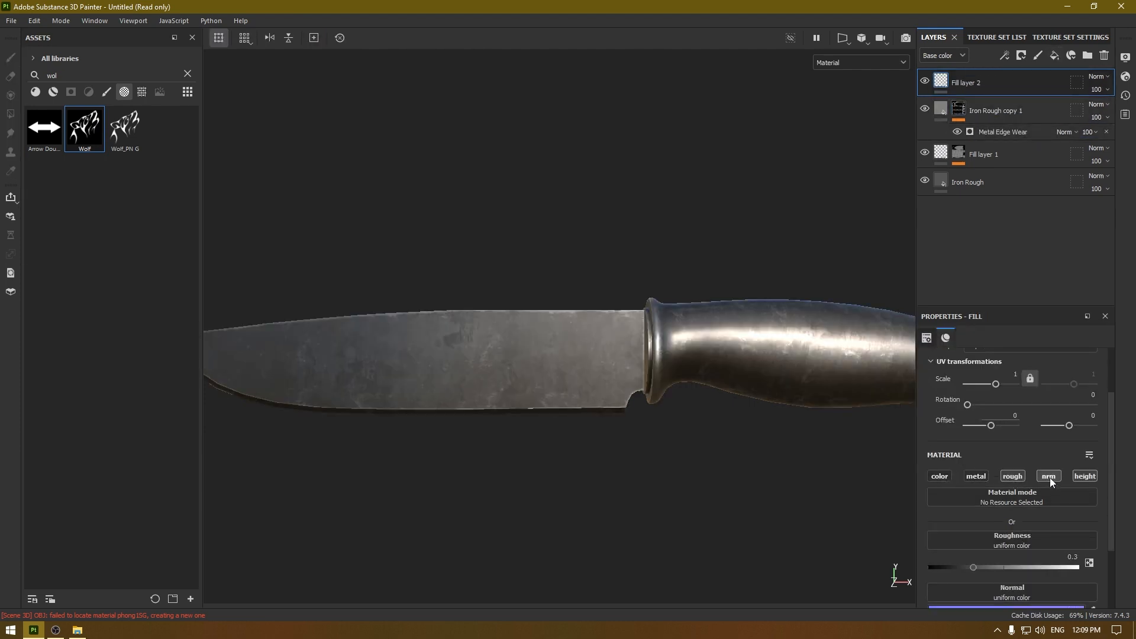
click(1048, 477)
Step: Add a black mask with a paint effect to Fill layer 2
right_click(962, 88)
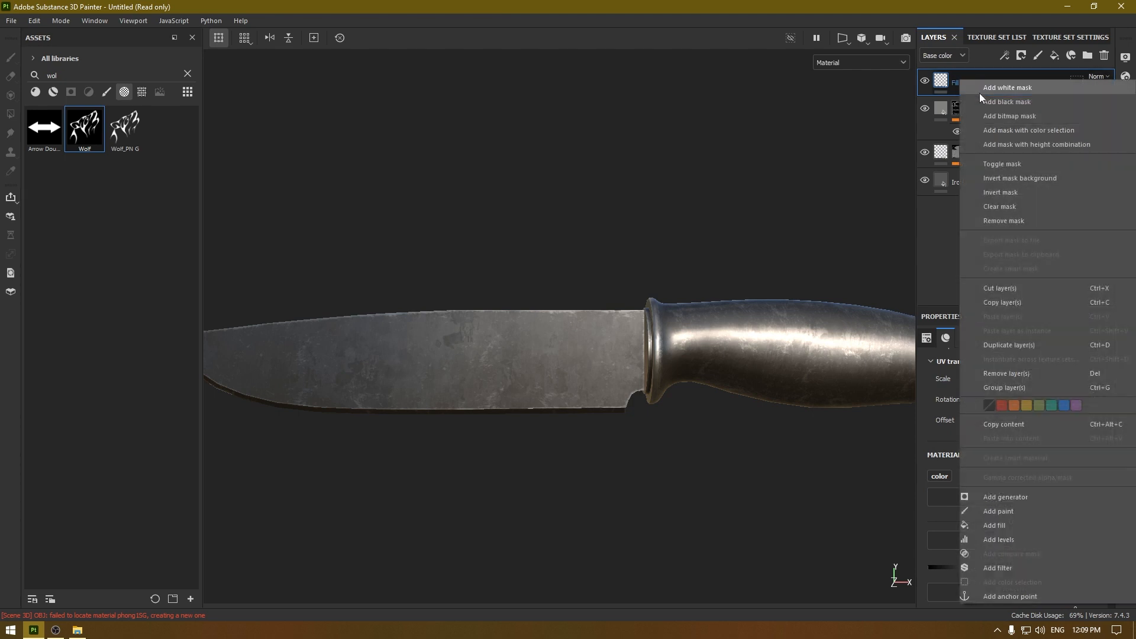
click(995, 104)
right_click(978, 79)
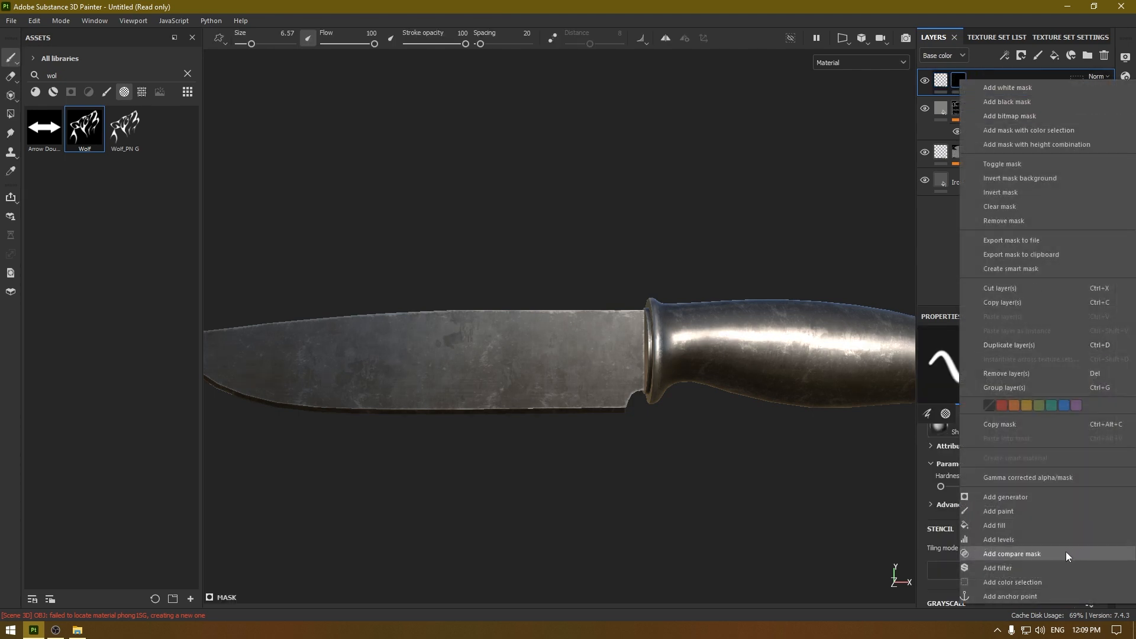
click(1037, 514)
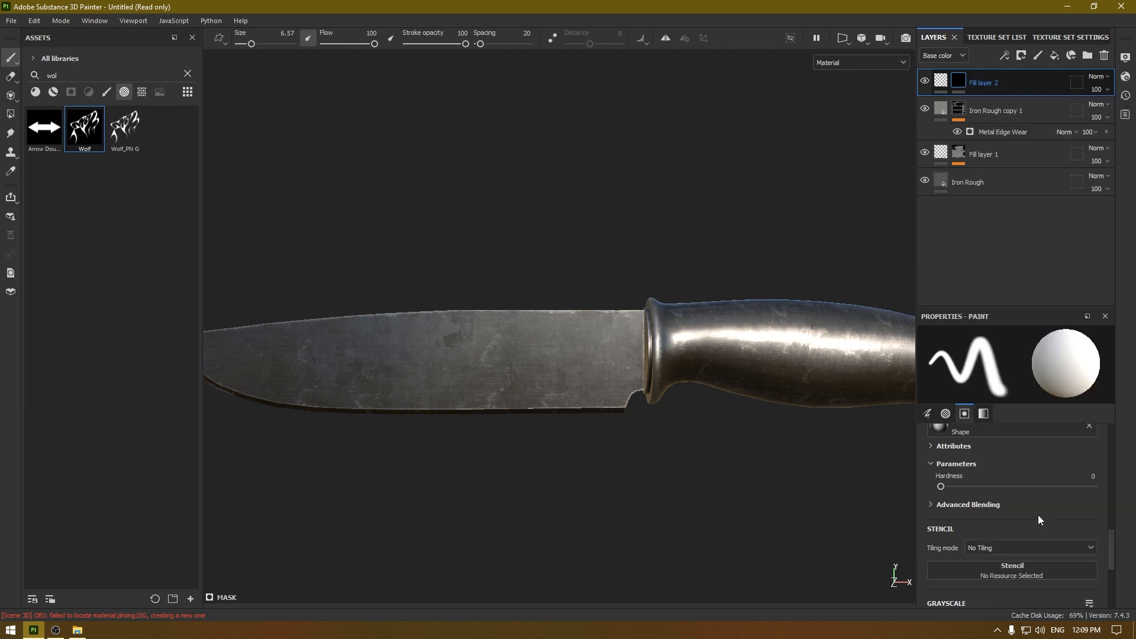
scroll(1037, 515, up, 1)
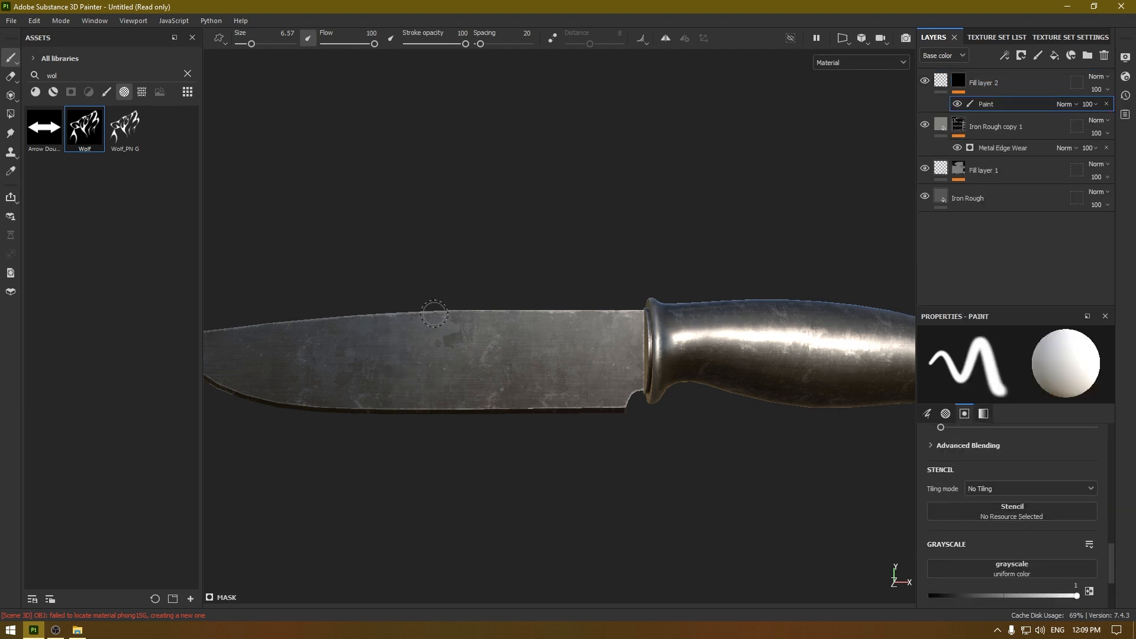
Step: Load the Wolf alpha as the paint stencil, align it on the blade beside the handle, and paint part of it with a slightly larger brush
drag(92, 142, 998, 514)
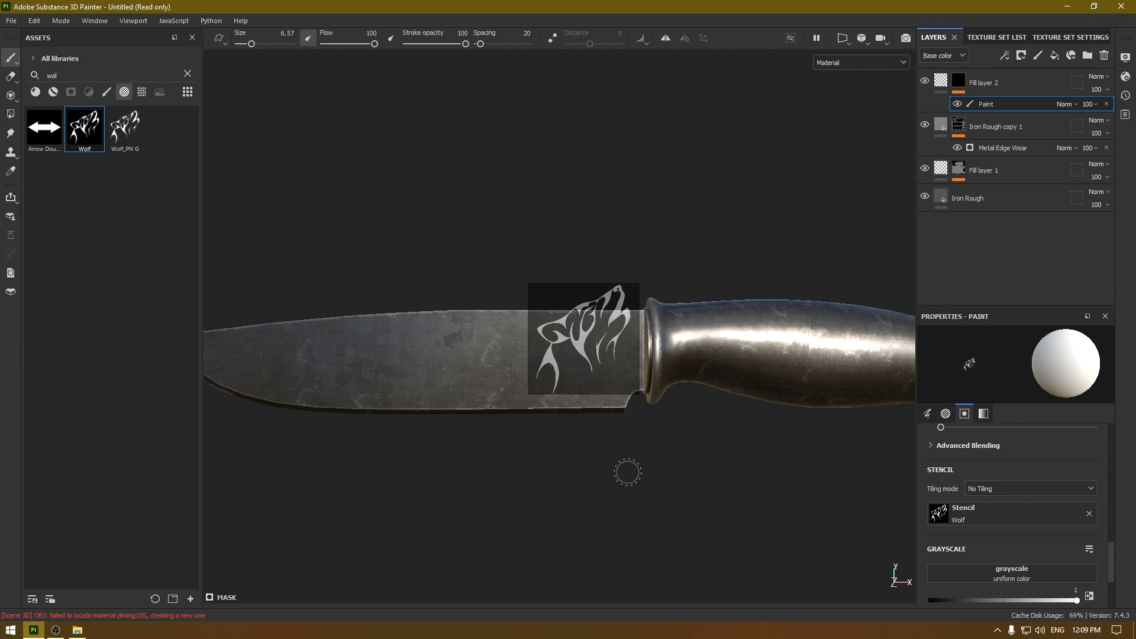
alt+right_drag(627, 472, 693, 636)
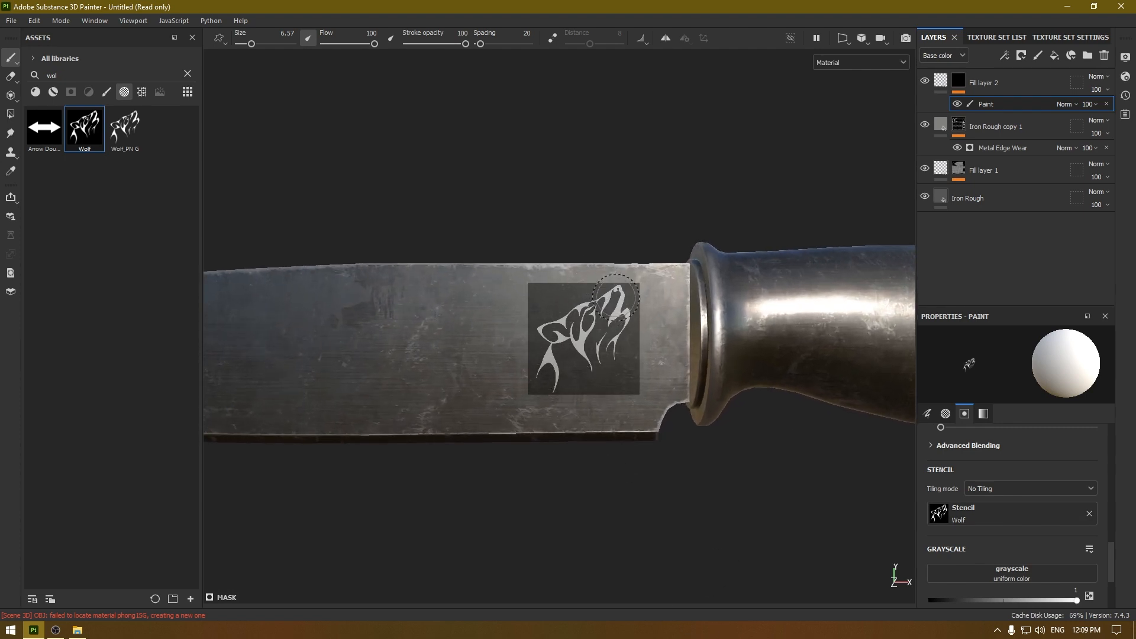
alt+middle_drag(614, 298, 580, 292)
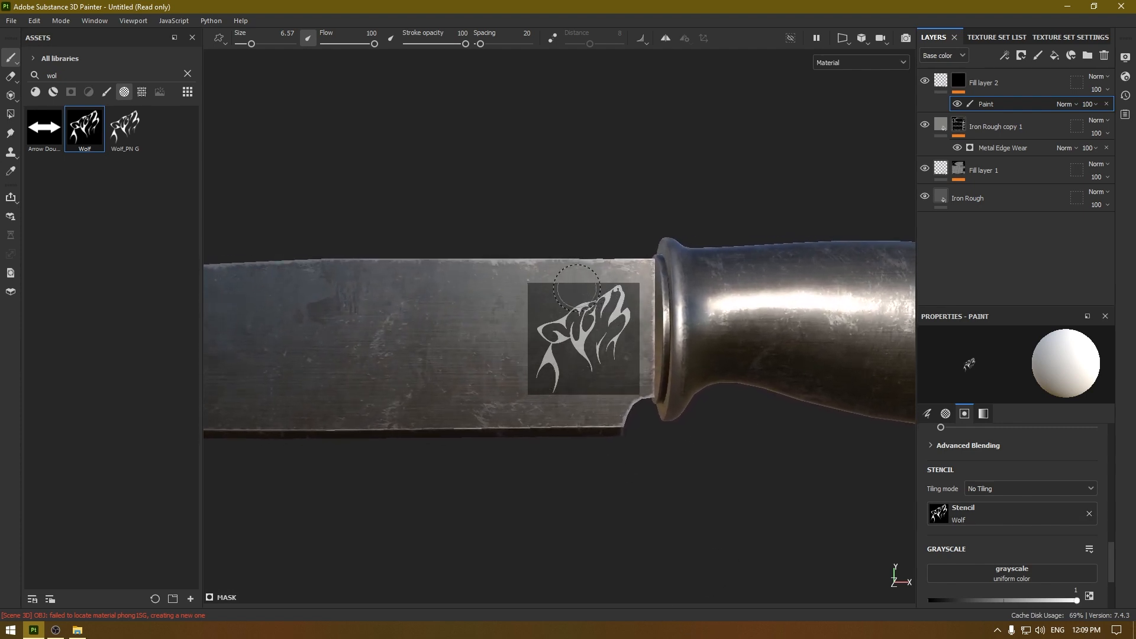
alt+right_drag(581, 292, 532, 218)
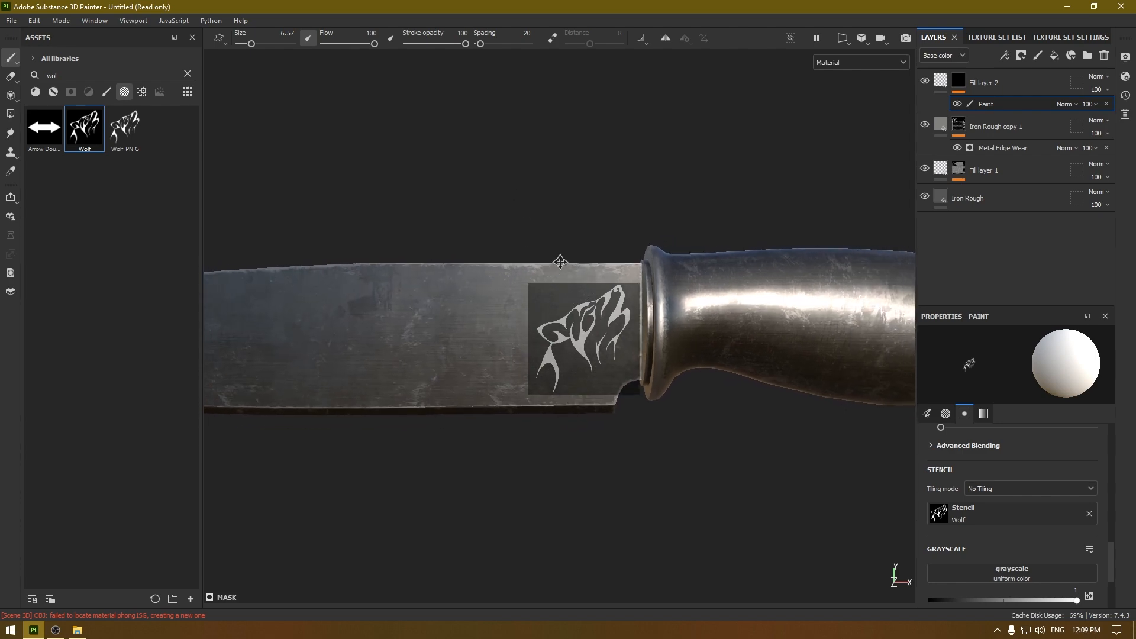
alt+middle_drag(557, 254, 555, 264)
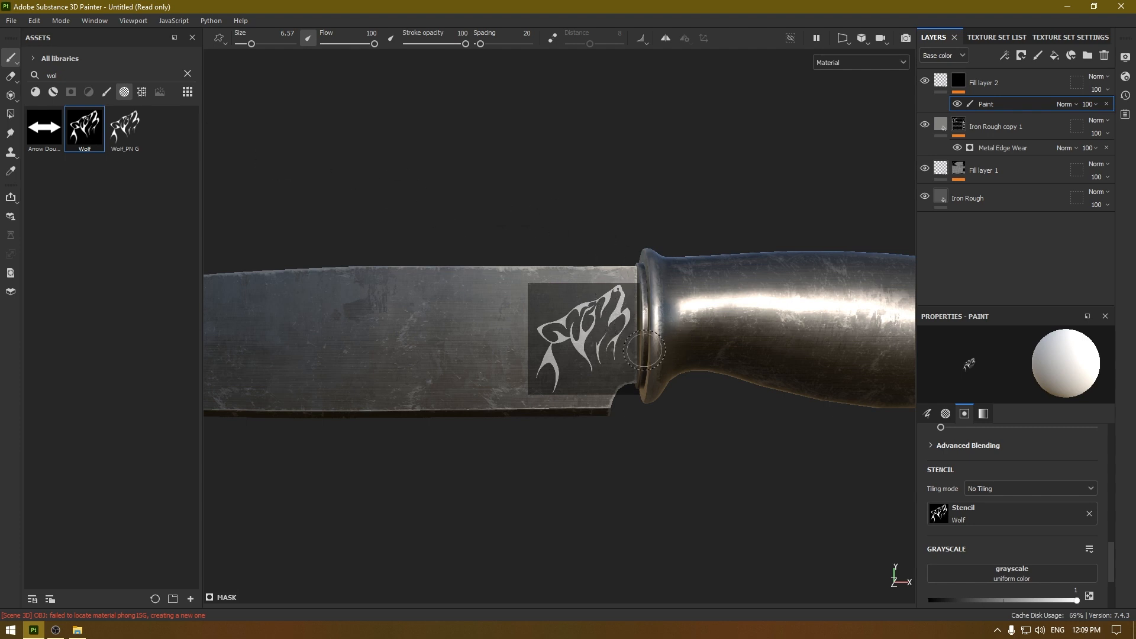
key(bracketright)
drag(614, 313, 632, 309)
Step: Lower Fill layer 2's height to -0.0353 so the painted emblem is engraved
click(940, 81)
scroll(1021, 521, down, 3)
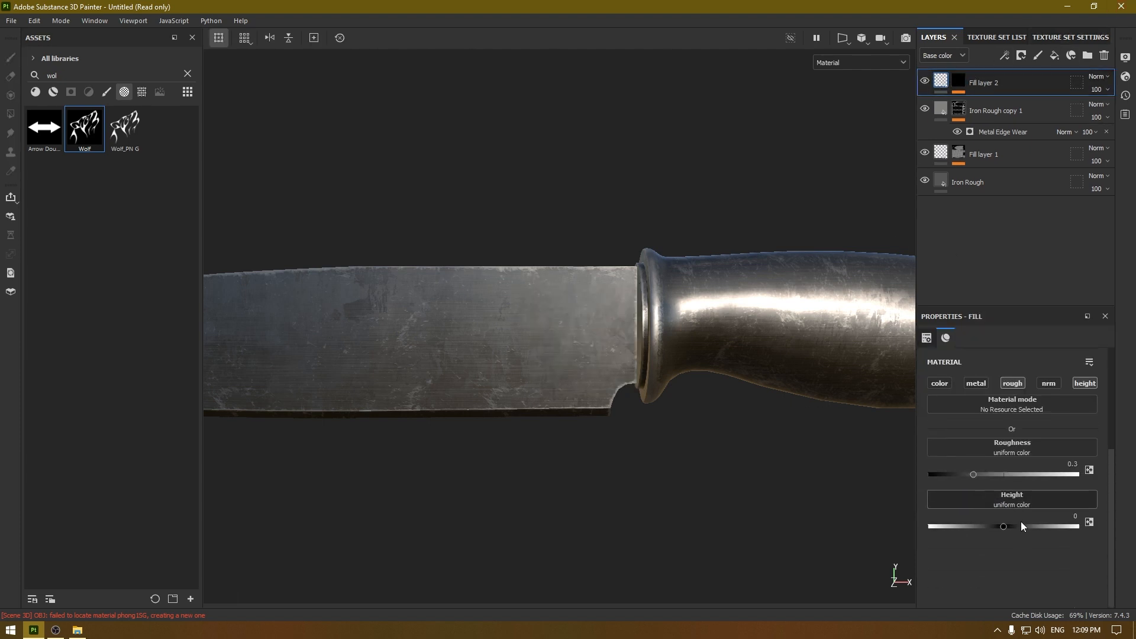
drag(1003, 524, 1000, 524)
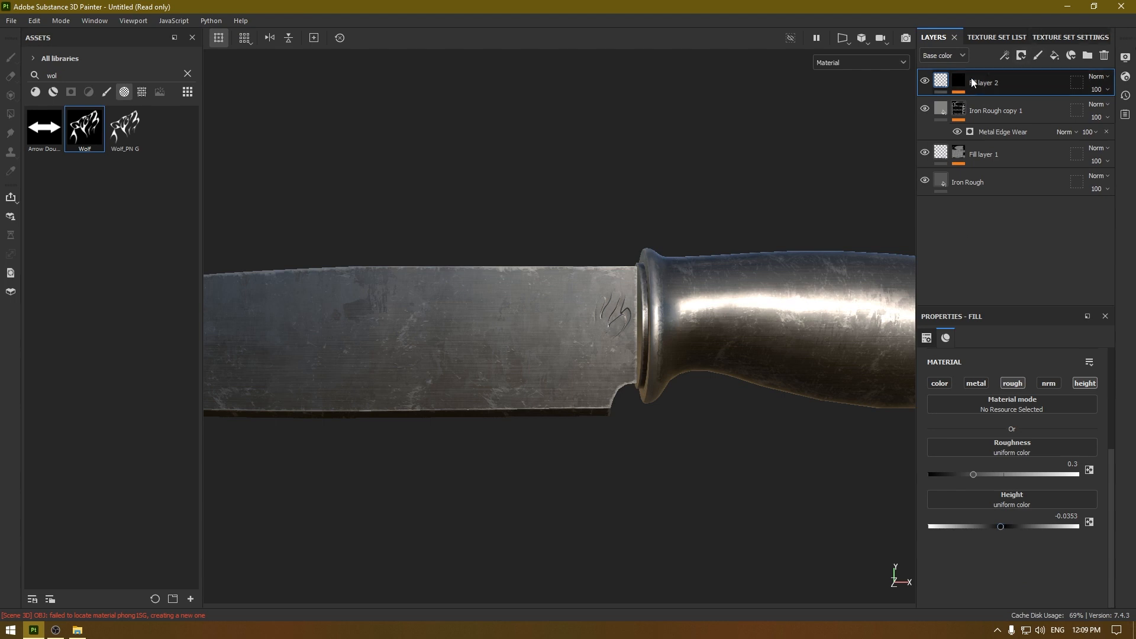
Step: Paint the rest of the wolf stencil into Fill layer 2's mask and remove the stencil
click(991, 107)
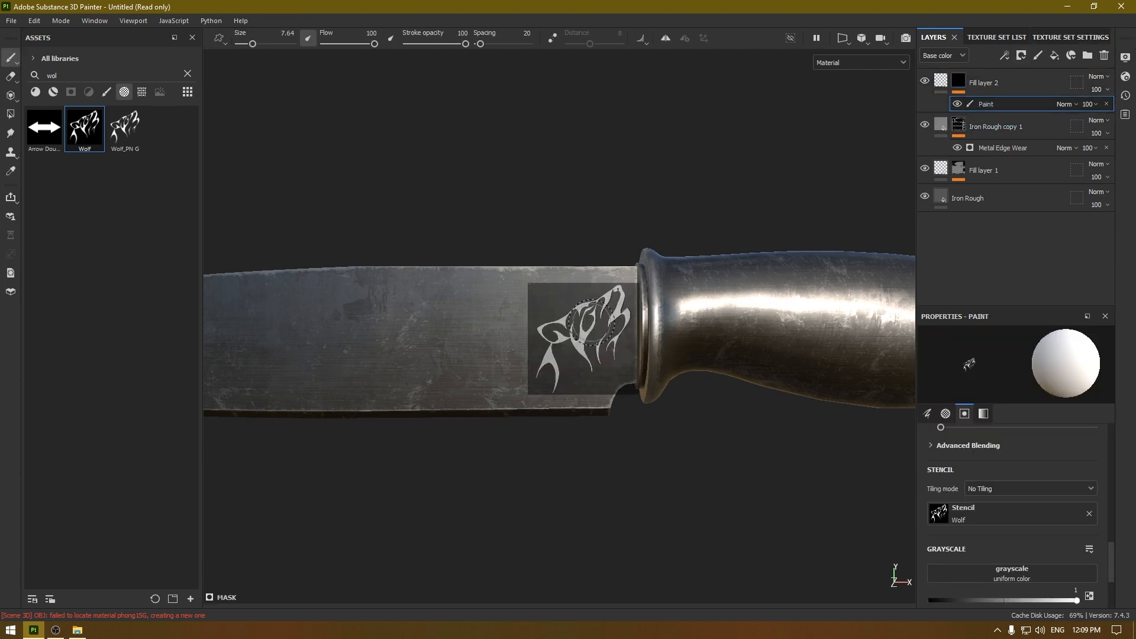
mouse_move(589, 319)
mouse_down()
mouse_move(609, 302)
mouse_move(595, 364)
mouse_move(599, 352)
mouse_move(562, 322)
mouse_move(549, 345)
mouse_move(562, 362)
mouse_move(550, 371)
mouse_move(595, 290)
mouse_move(630, 299)
mouse_up()
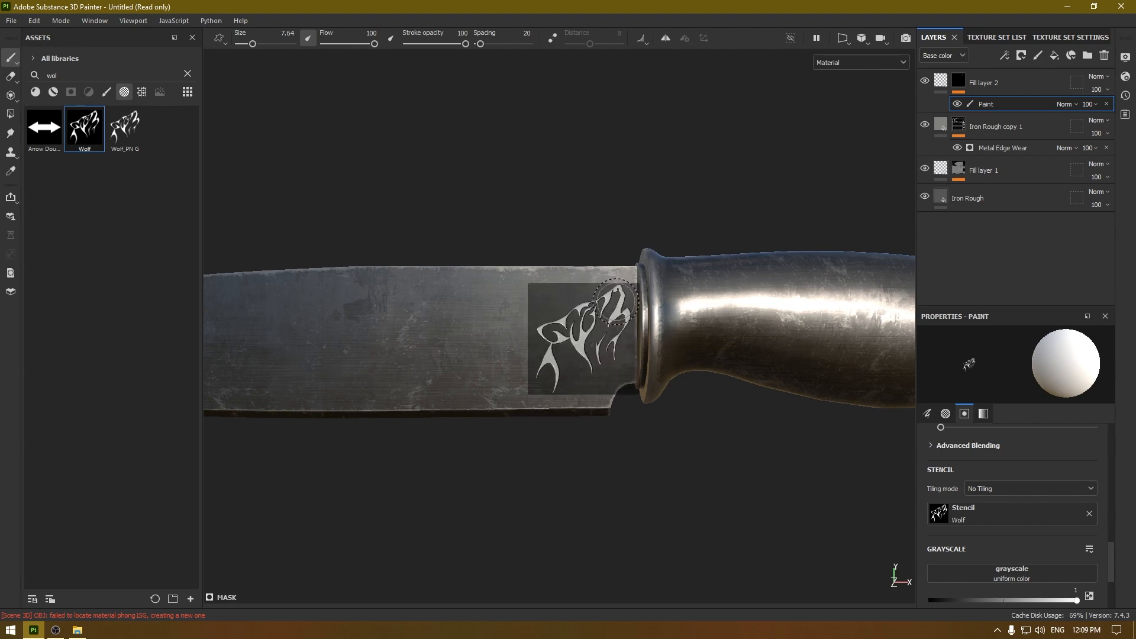
click(1090, 512)
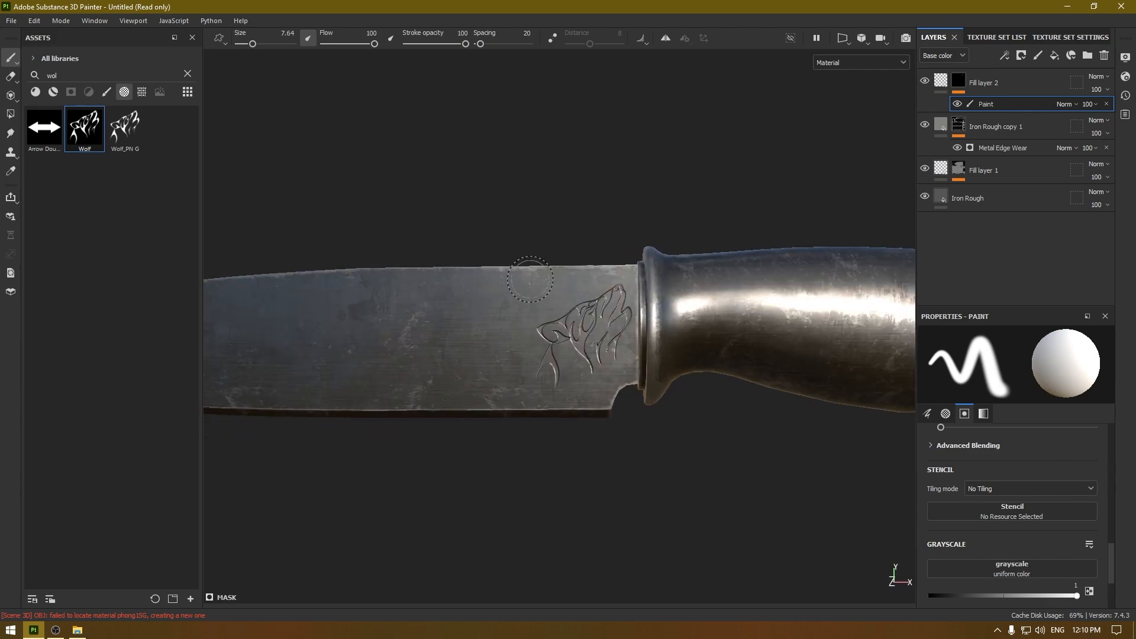
Step: Lower Fill layer 2's roughness to 0.1255 and examine the wolf engraving in different light
scroll(530, 279, up, 3)
mouse_move(657, 473)
alt+mouse_down()
mouse_move(639, 444)
mouse_move(666, 464)
mouse_move(598, 385)
mouse_move(685, 470)
mouse_move(580, 398)
mouse_move(680, 450)
alt+mouse_up()
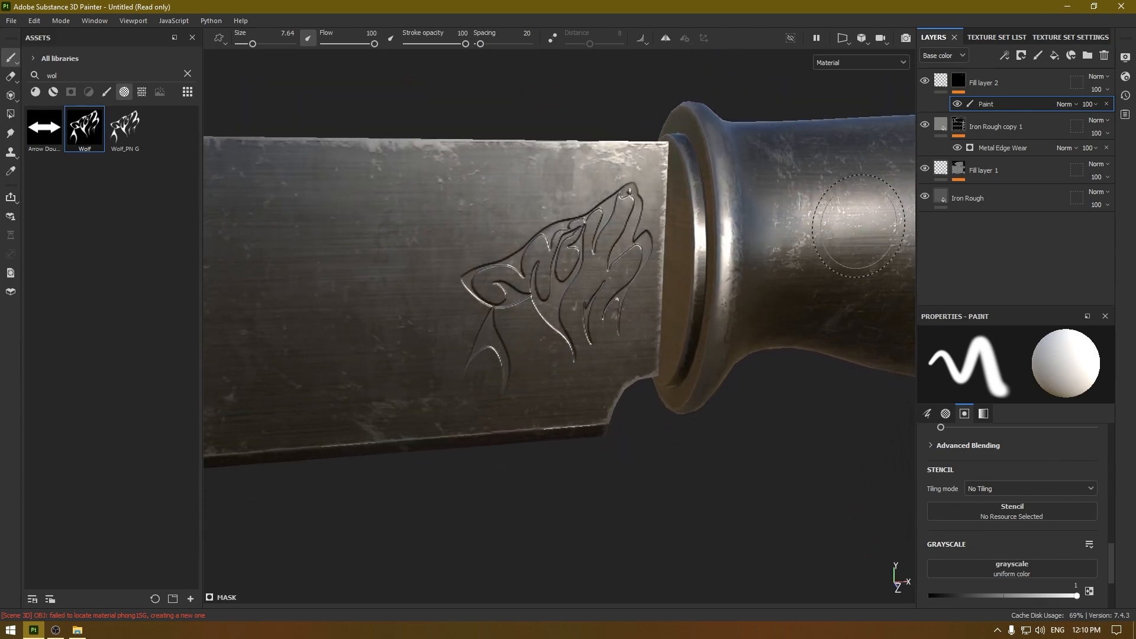
scroll(690, 210, up, 2)
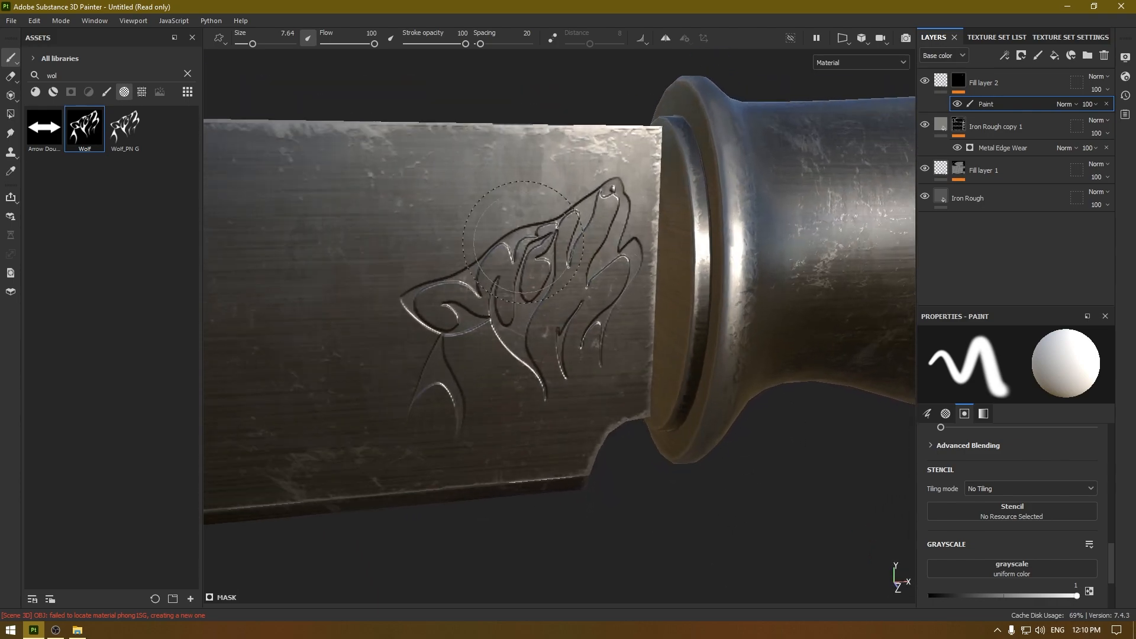
click(946, 84)
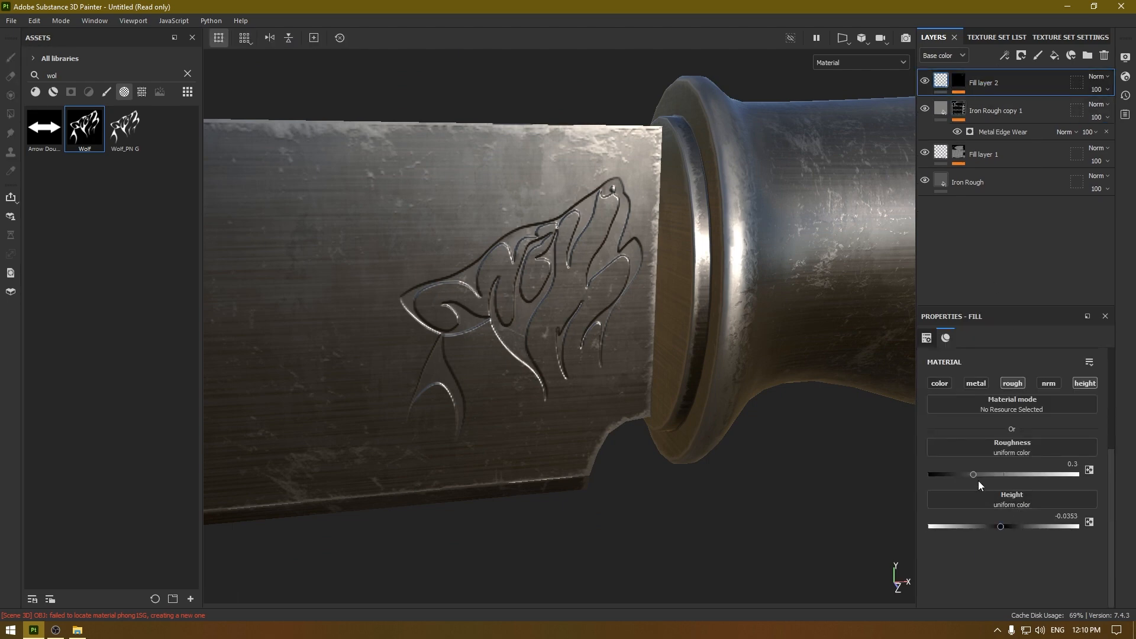
drag(974, 471, 948, 474)
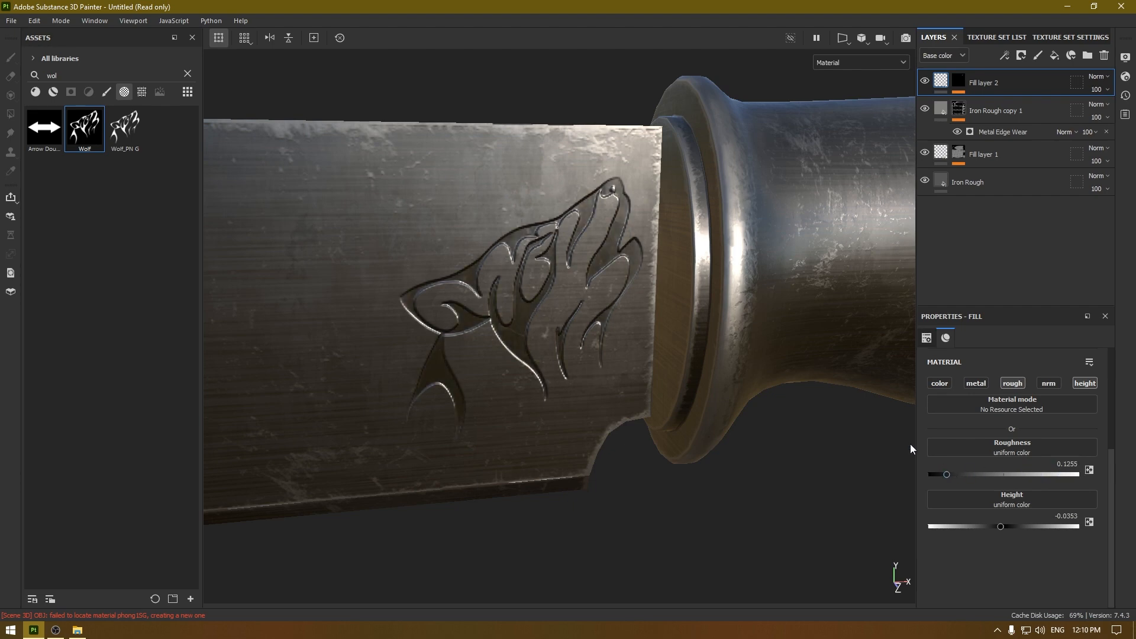
scroll(725, 492, down, 3)
alt+drag(725, 493, 582, 317)
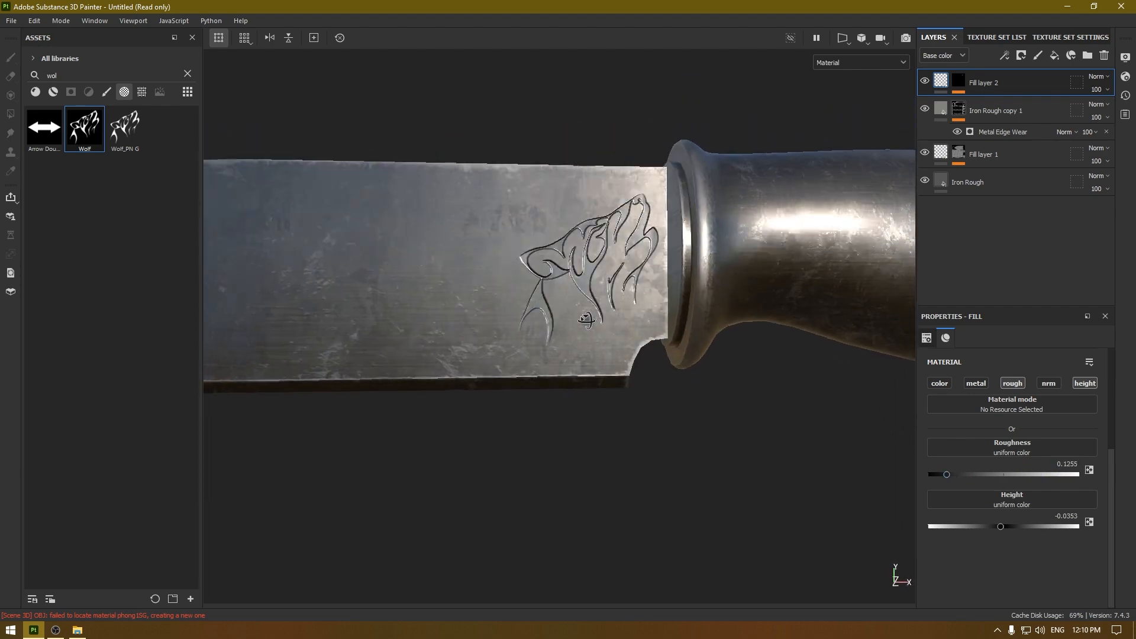
scroll(708, 518, up, 3)
alt+drag(708, 517, 657, 402)
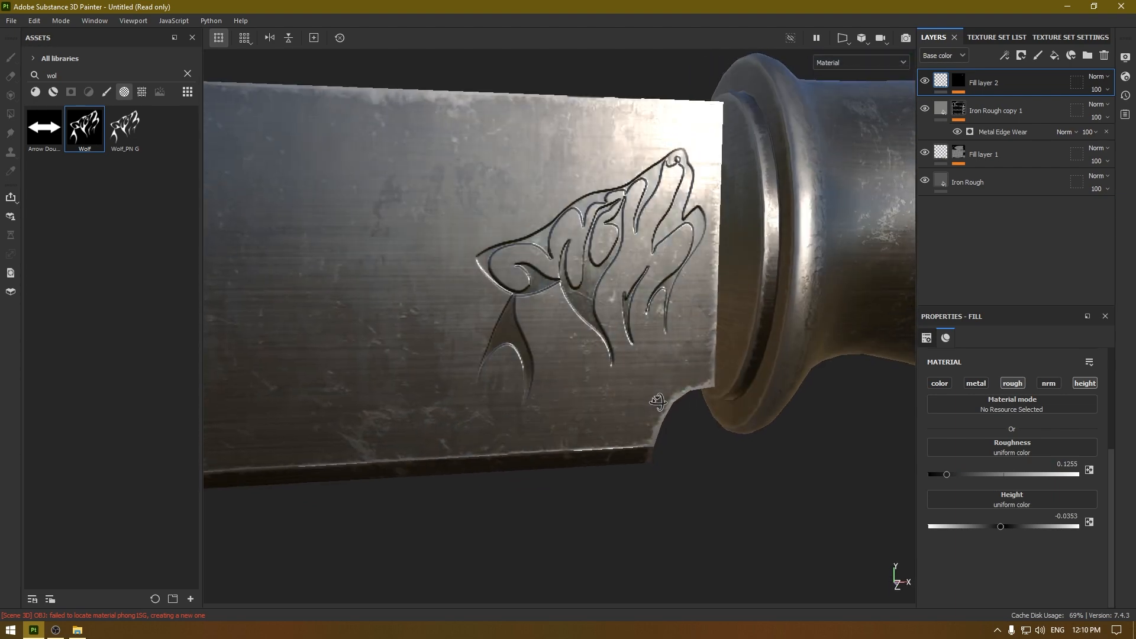
Step: Try Fill layer 2's roughness at 0.8667, and bring it back down to about 0.345
drag(956, 471, 1049, 474)
alt+drag(622, 425, 652, 317)
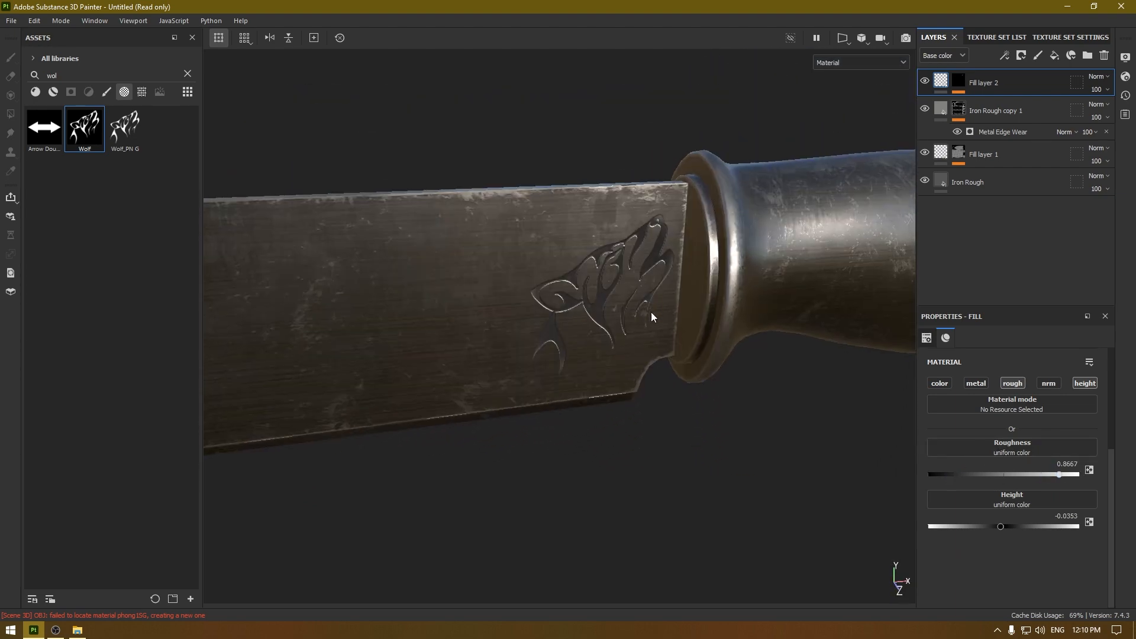
mouse_move(1058, 478)
mouse_down()
mouse_move(969, 470)
mouse_move(980, 470)
mouse_up()
mouse_move(627, 319)
alt+mouse_down()
mouse_move(594, 299)
mouse_move(637, 432)
mouse_move(663, 432)
alt+mouse_up()
scroll(594, 299, up, 3)
Step: Set Fill layer 2's roughness to 0.35 and its height to -0.05
click(1063, 463)
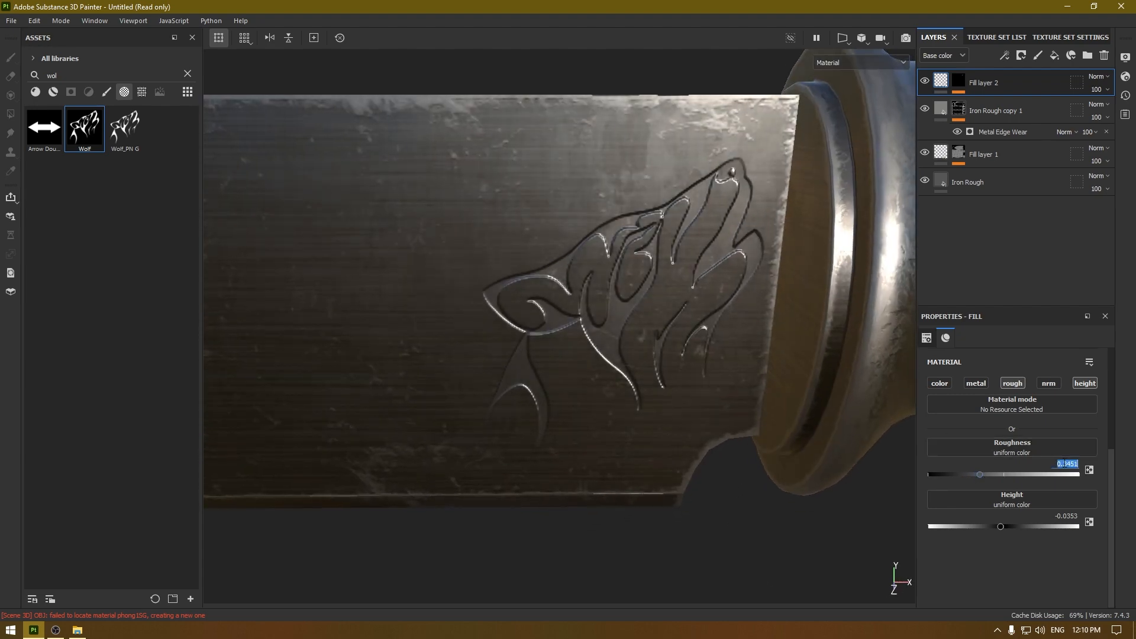
text(0.035)
key(Return)
click(1058, 515)
text(-0.05)
key(Return)
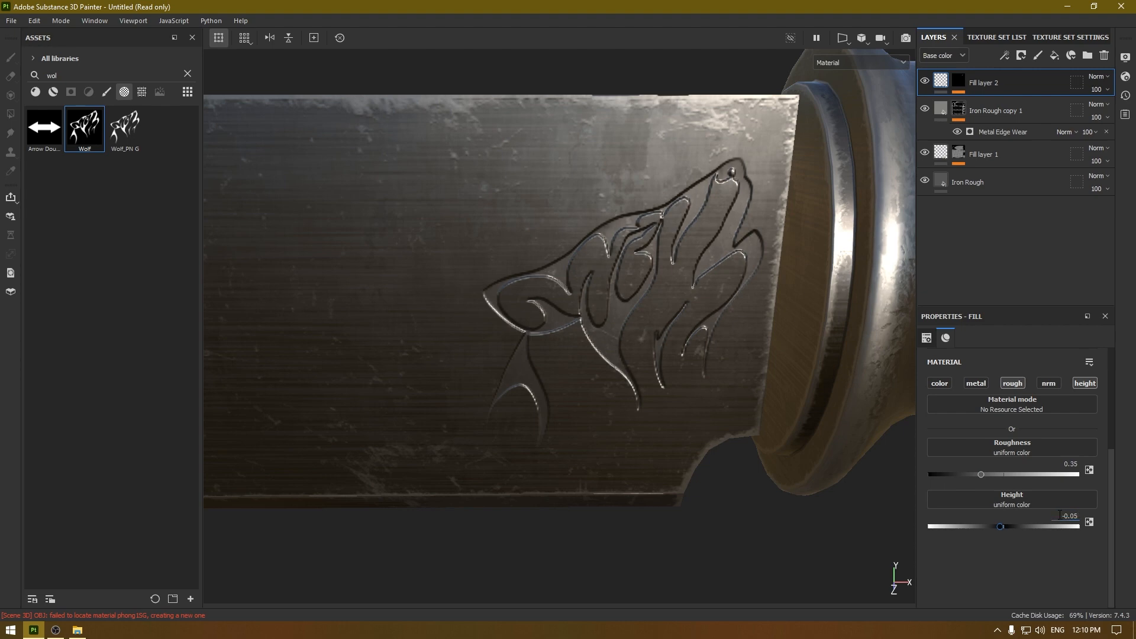
Step: Examine the engraved wolf and the whole blade from several distances and angles
scroll(657, 402, down, 3)
alt+drag(666, 389, 583, 457)
scroll(648, 408, down, 2)
scroll(666, 504, up, 2)
scroll(601, 175, down, 3)
scroll(497, 267, up, 4)
scroll(561, 384, down, 3)
alt+drag(541, 245, 535, 334)
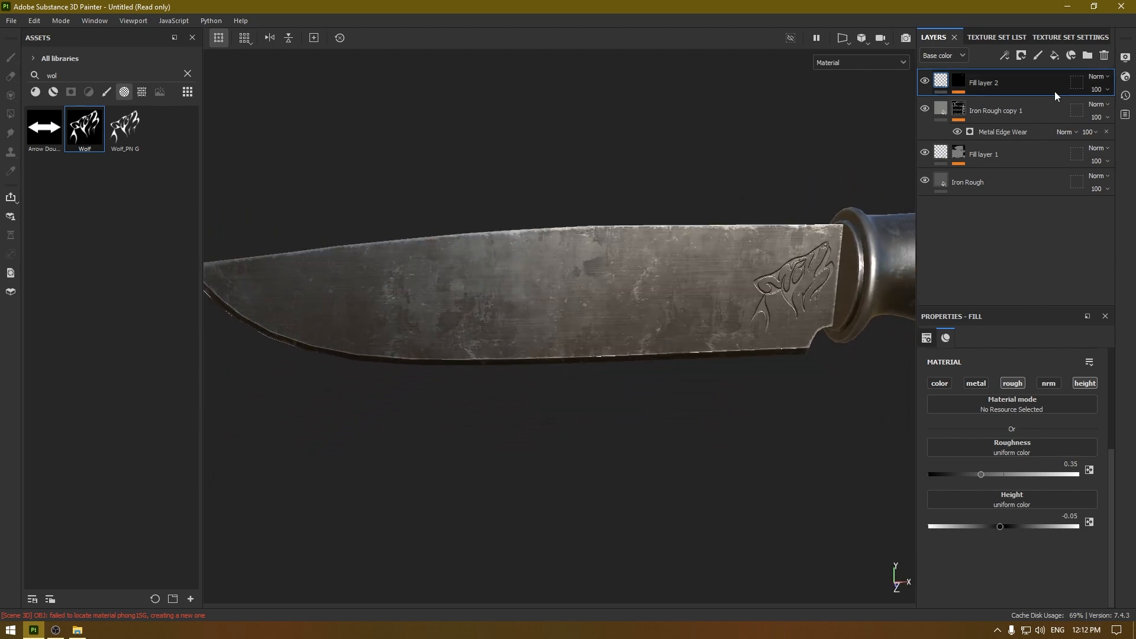
Step: Rename Fill layer 2 as emblem
double_click(993, 85)
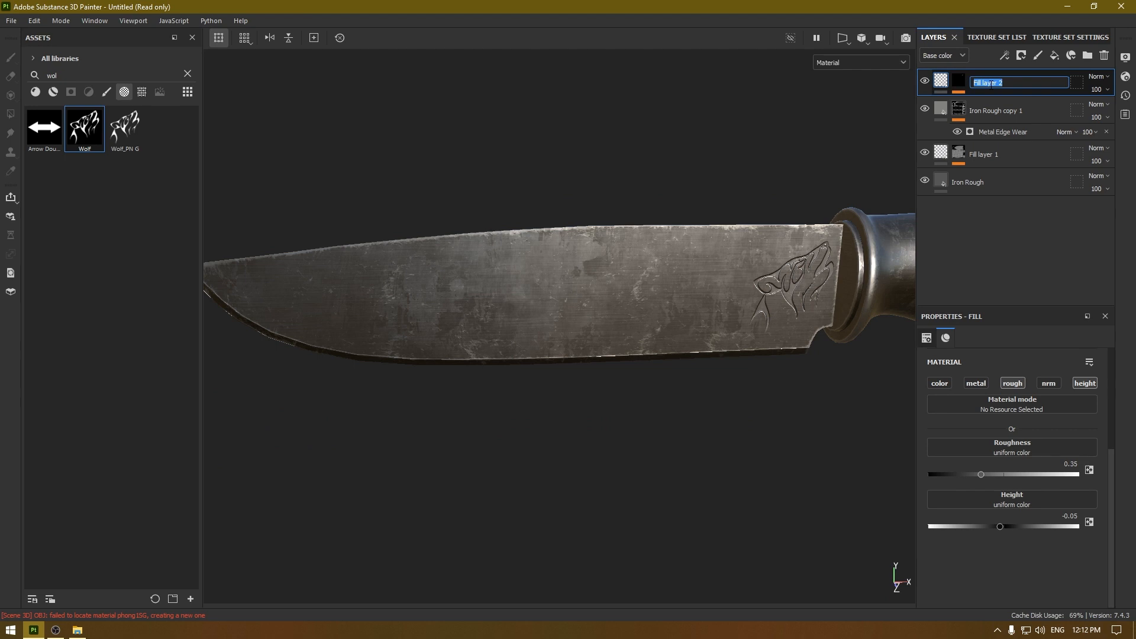
text(emblem)
key(Return)
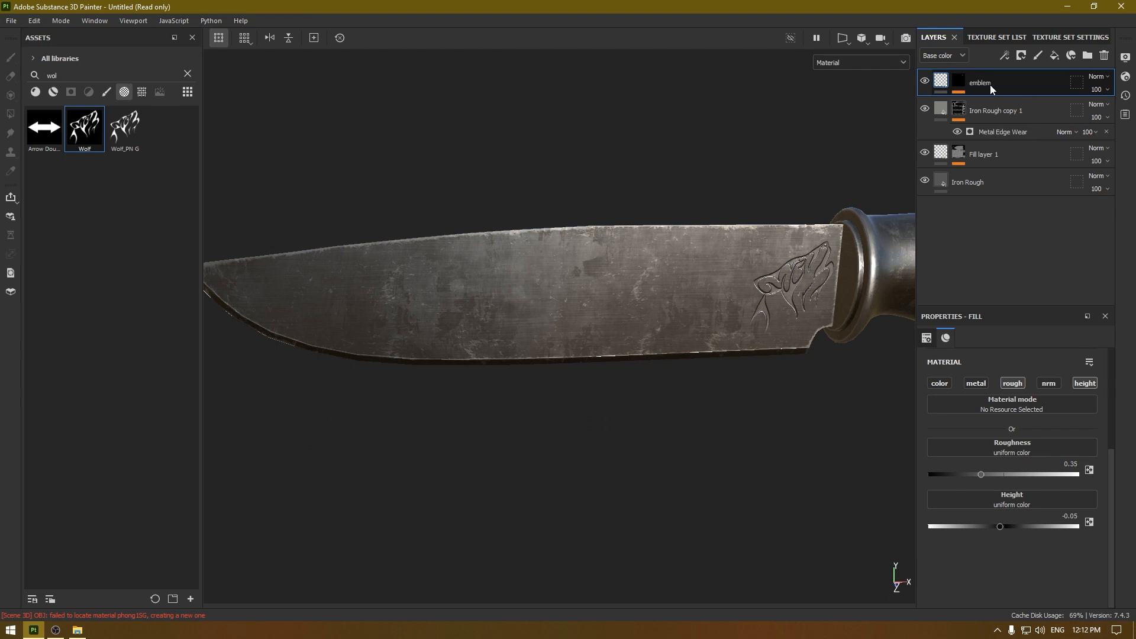
Step: Add a fill layer above emblem with its color, metal and normal channels turned off
click(1054, 55)
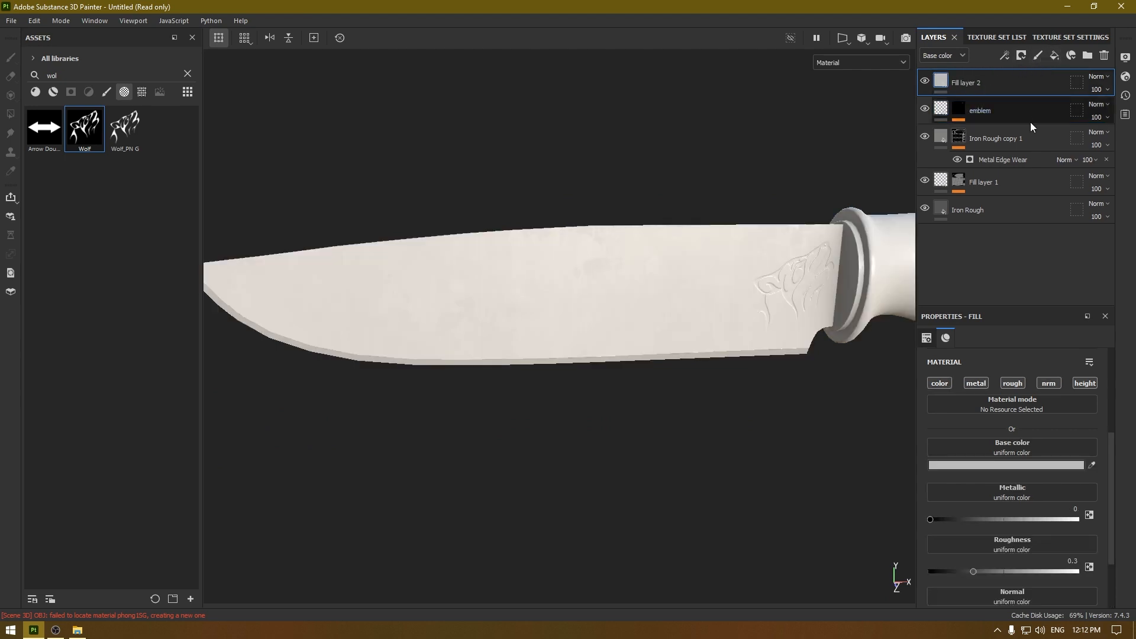
click(938, 382)
click(984, 383)
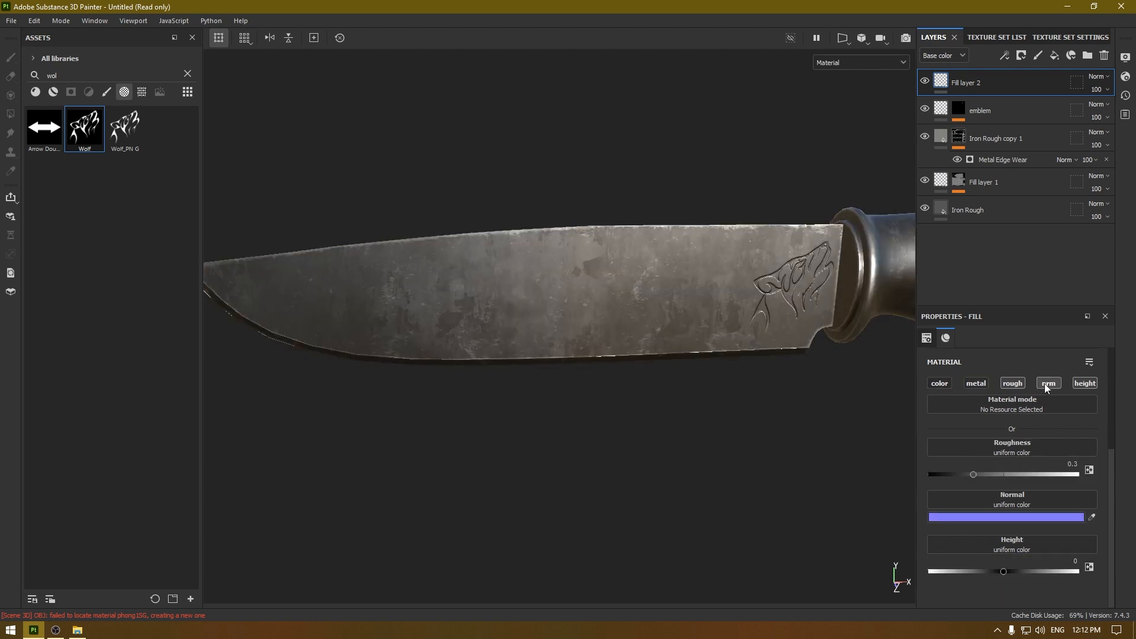
click(1047, 383)
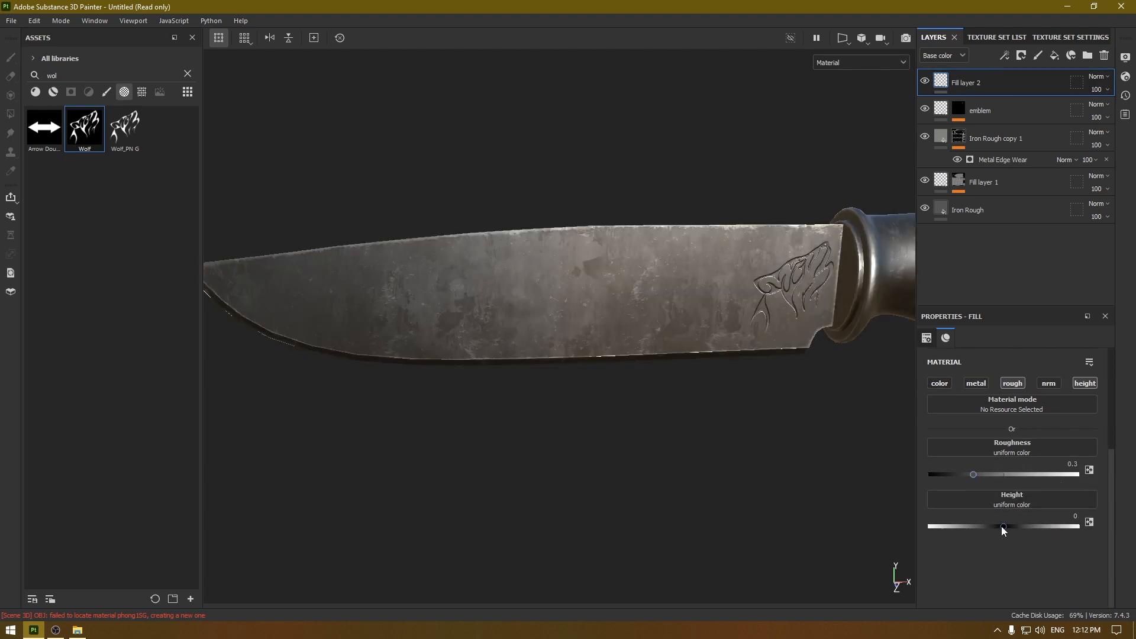
Step: Add a black mask with a fill effect to the new fill layer and use Grunge Scratches Rough as its grayscale texture
right_click(959, 84)
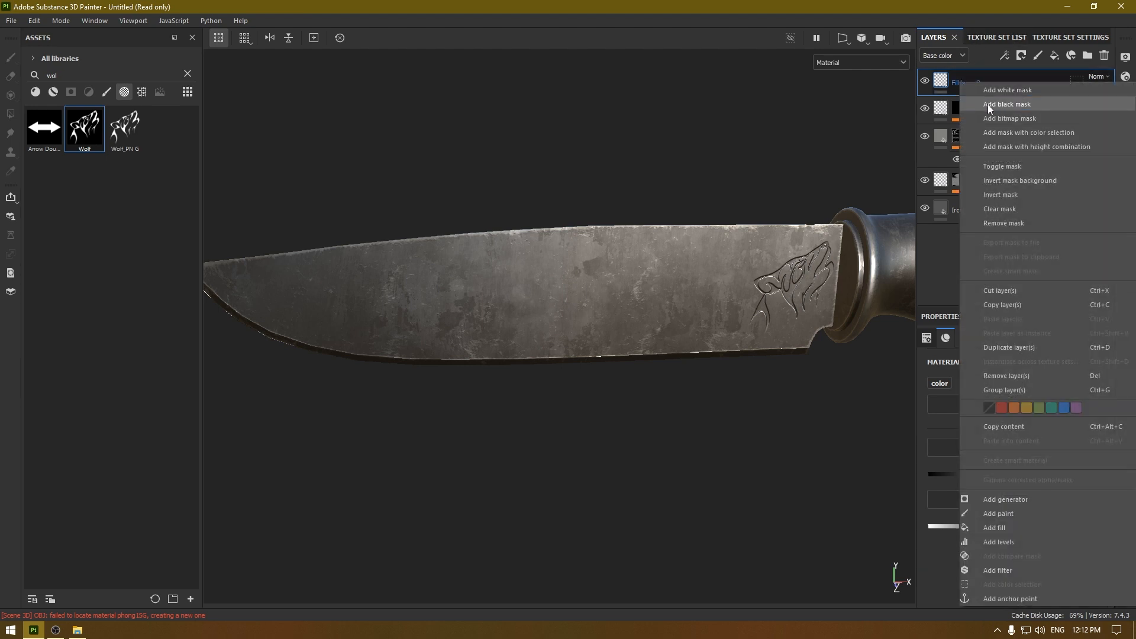
click(989, 113)
click(1017, 538)
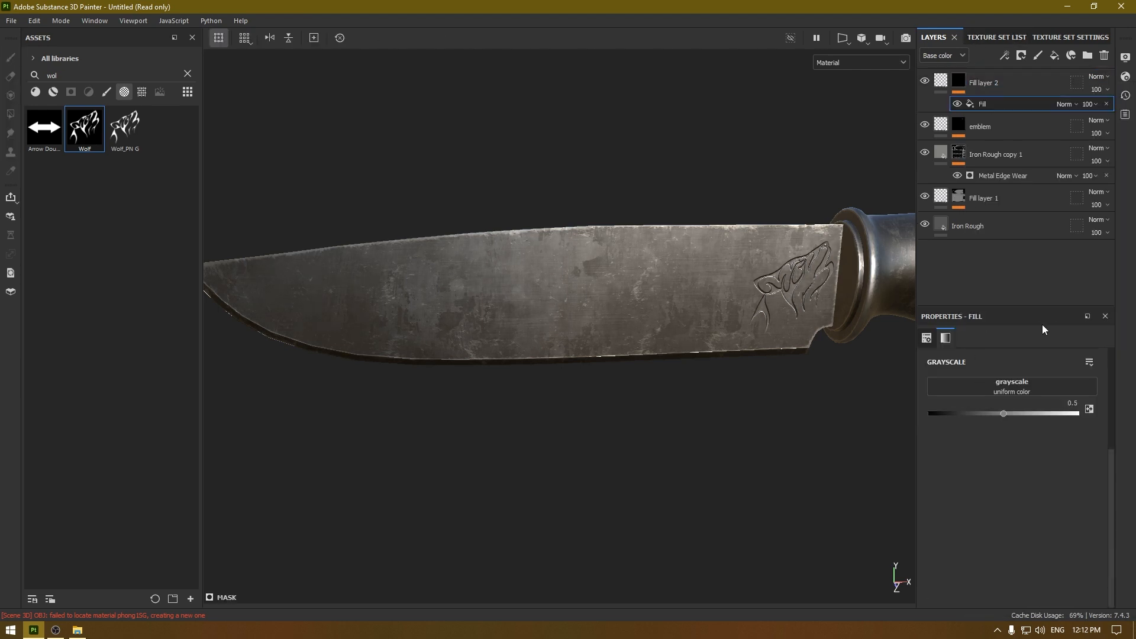
click(967, 388)
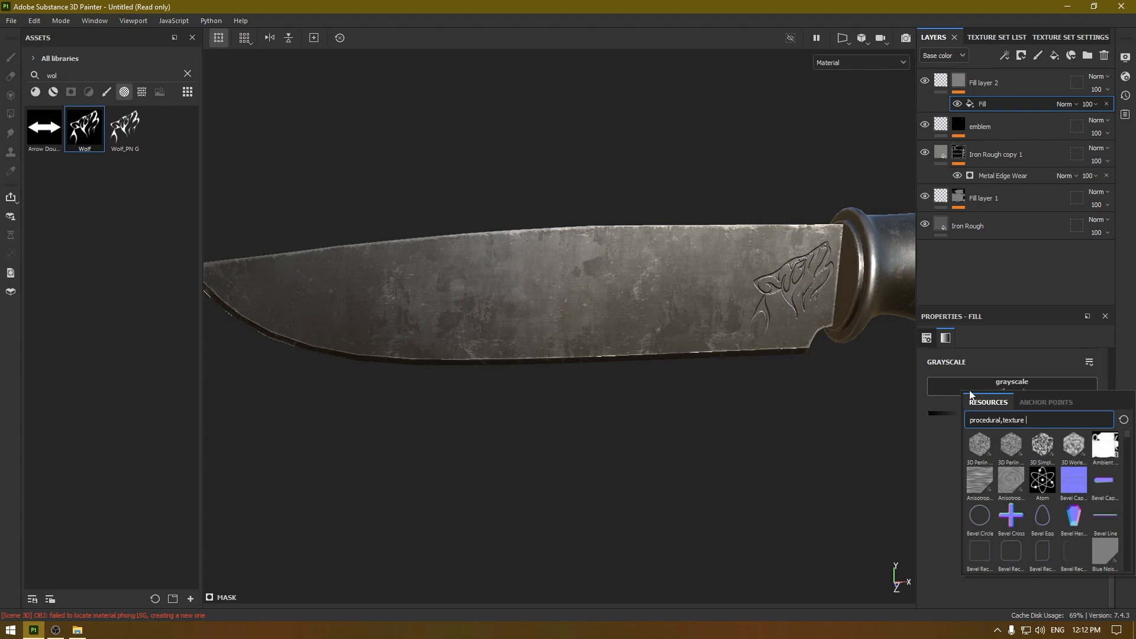
key(ctrl+a)
text(scra)
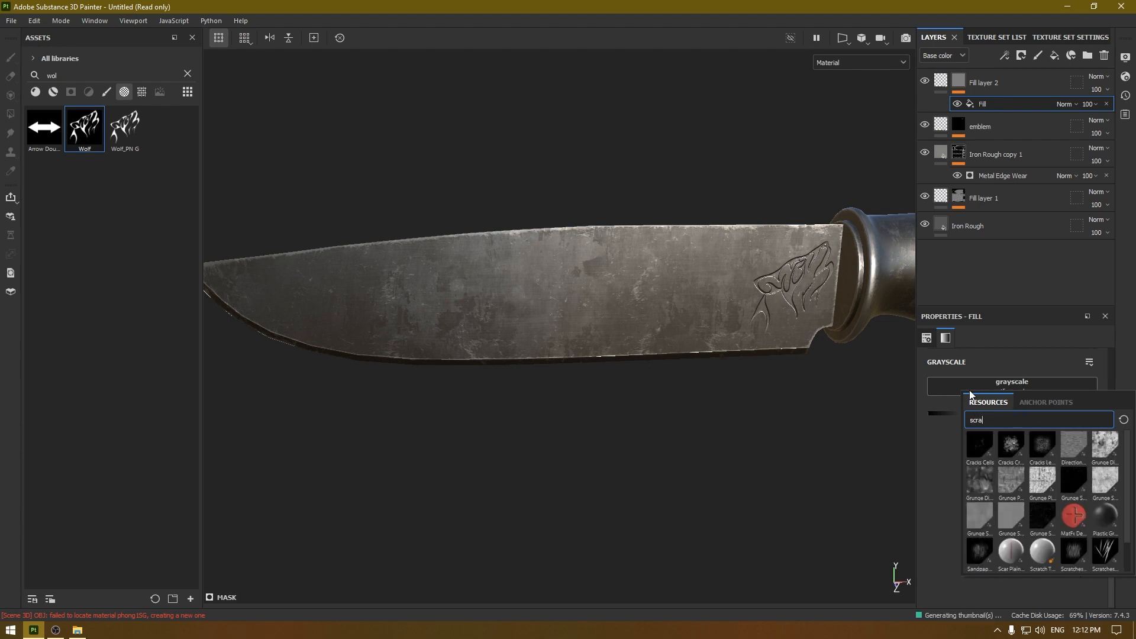
mouse_move(1073, 487)
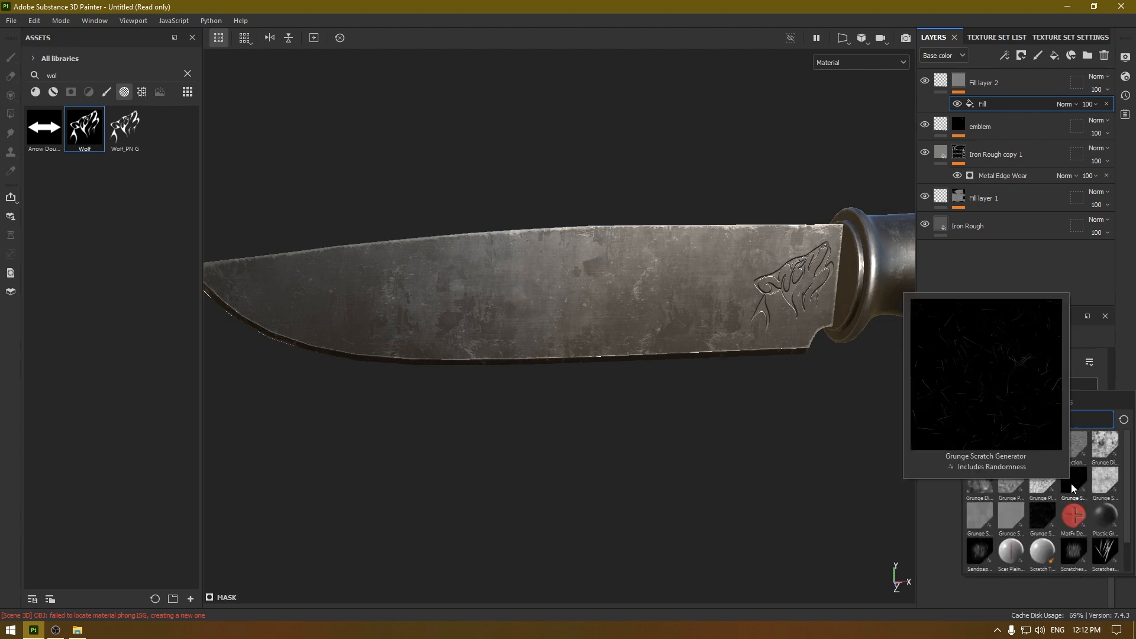
click(1033, 511)
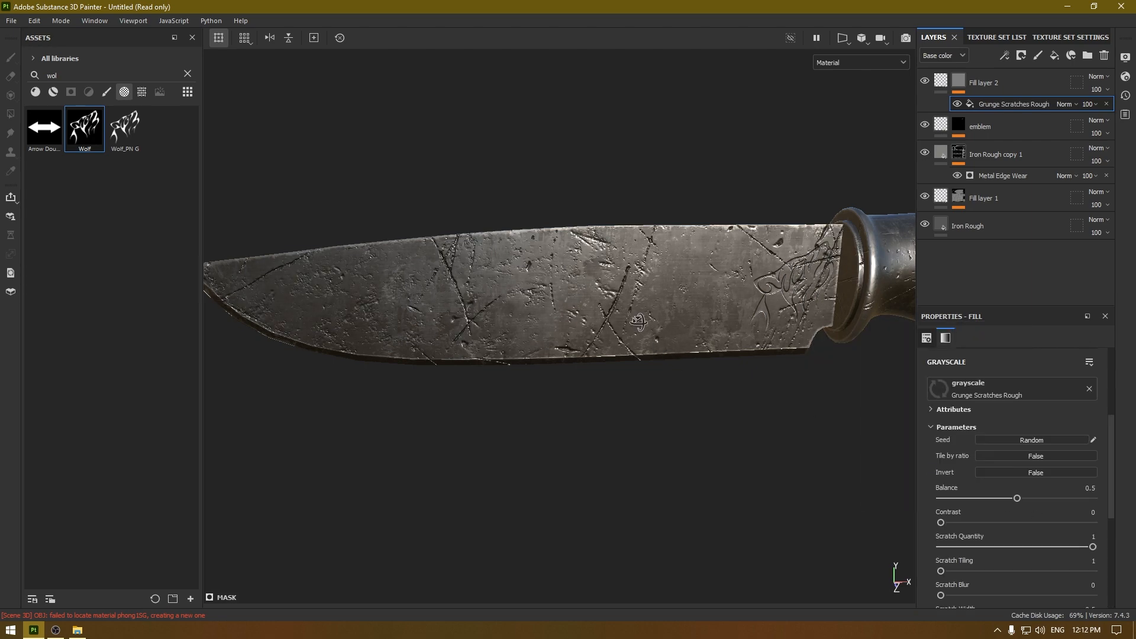
Step: Set the scratches texture's Balance to 0.41 and its Scratch Quantity to 0.79
alt+drag(710, 425, 671, 404)
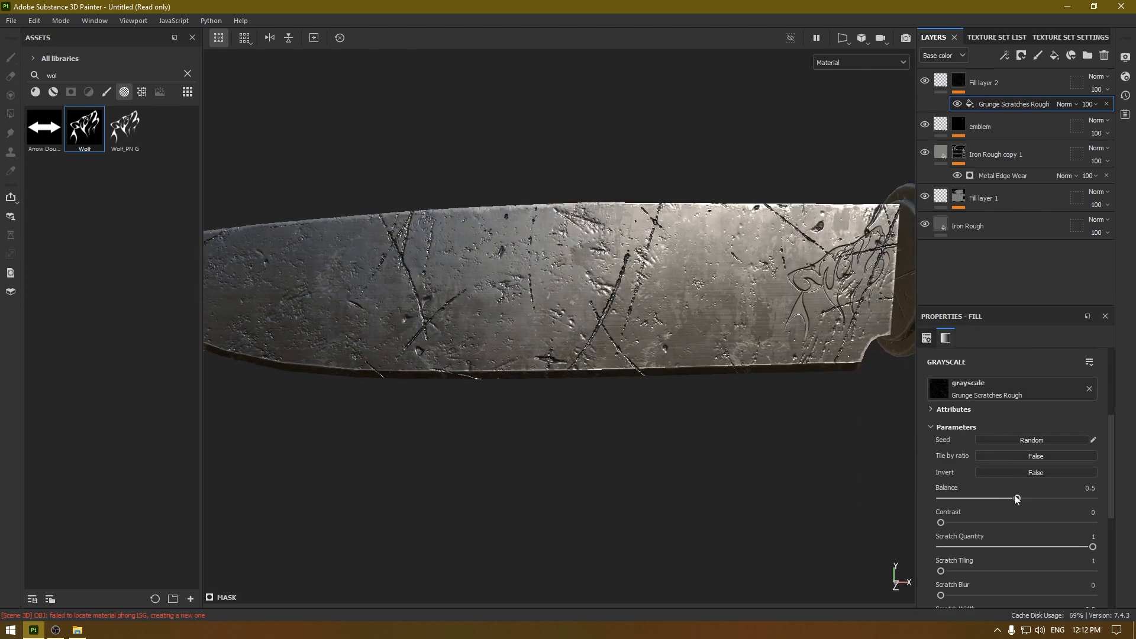
drag(1016, 498, 1003, 500)
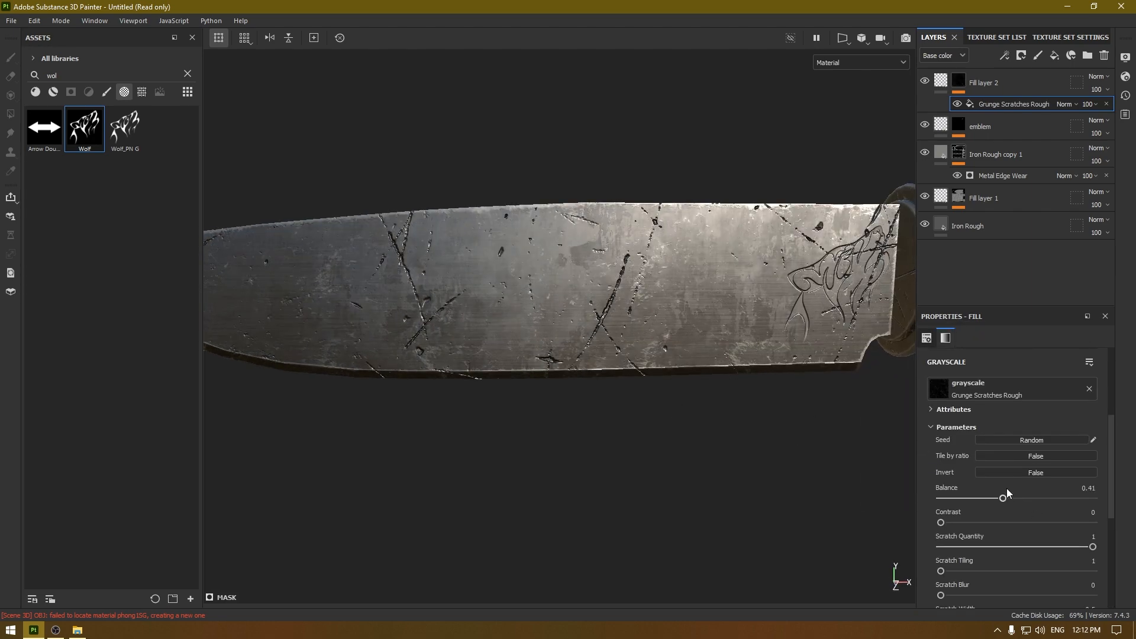
scroll(1006, 488, down, 3)
drag(1092, 442, 1060, 454)
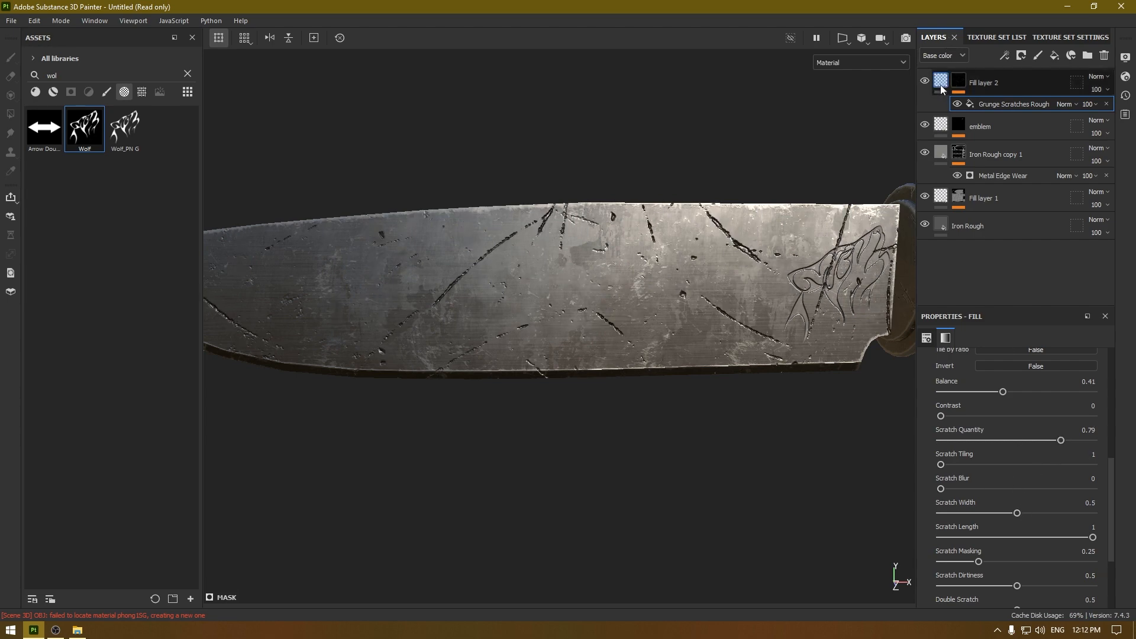
Step: Set the height of the scratches fill layer to -0.01 for much shallower engraving
key(Delete)
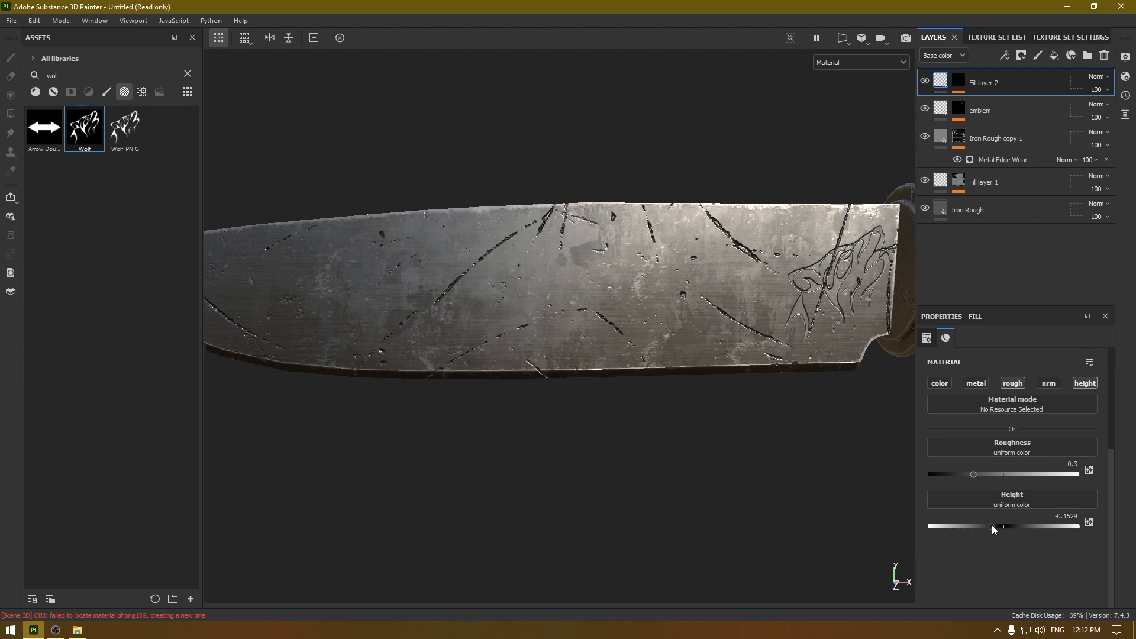
drag(995, 527, 1001, 526)
scroll(684, 451, up, 5)
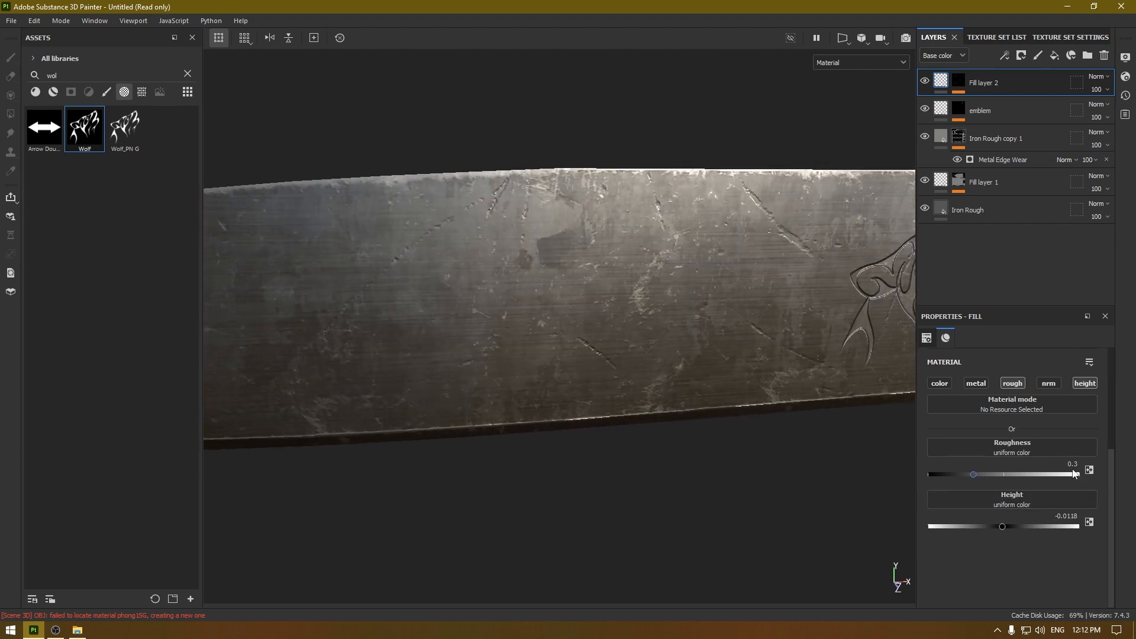
click(1071, 518)
text(-)
alt+drag(443, 480, 458, 446)
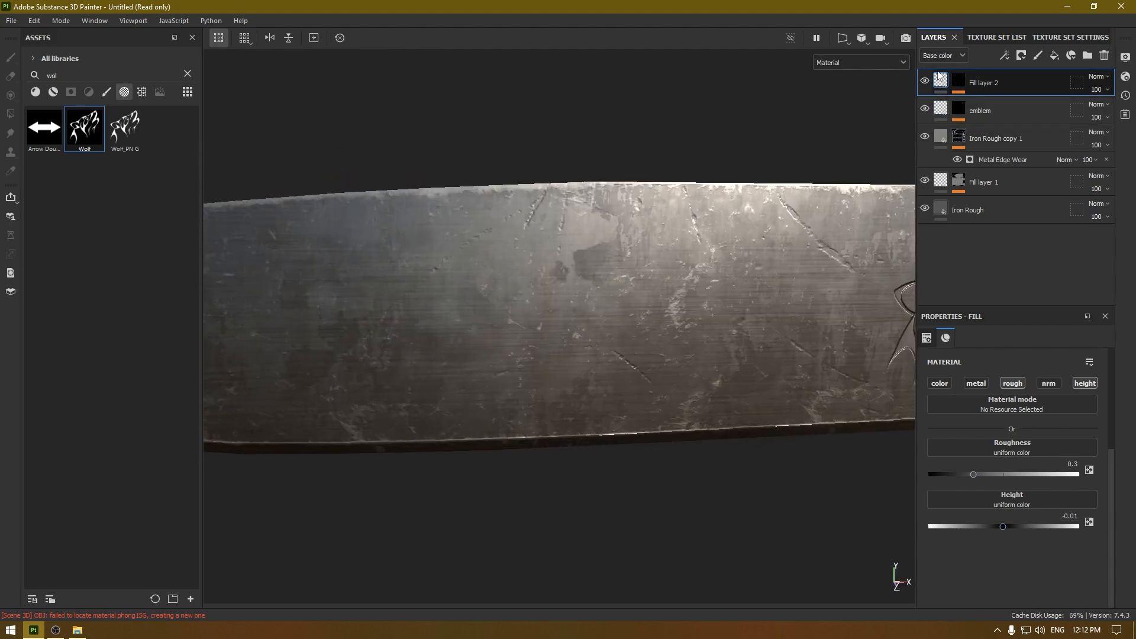
Step: Set the Contrast of the Grunge Scratches Rough mask fill to 0.53 and raise its Dust Intensity
click(955, 83)
click(1010, 106)
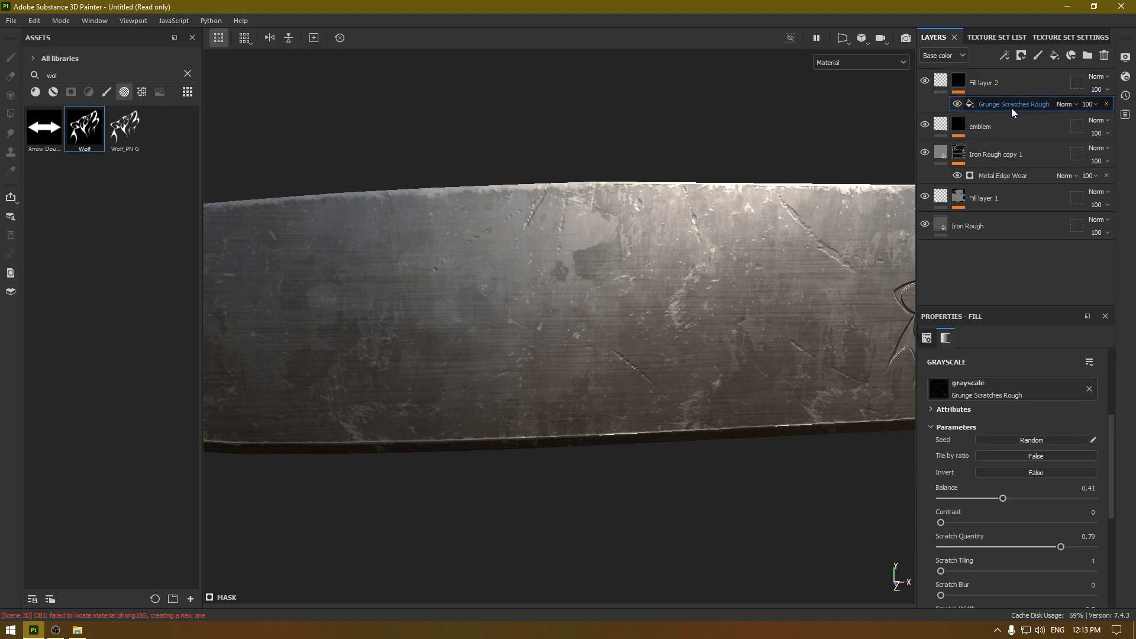
scroll(1030, 456, down, 3)
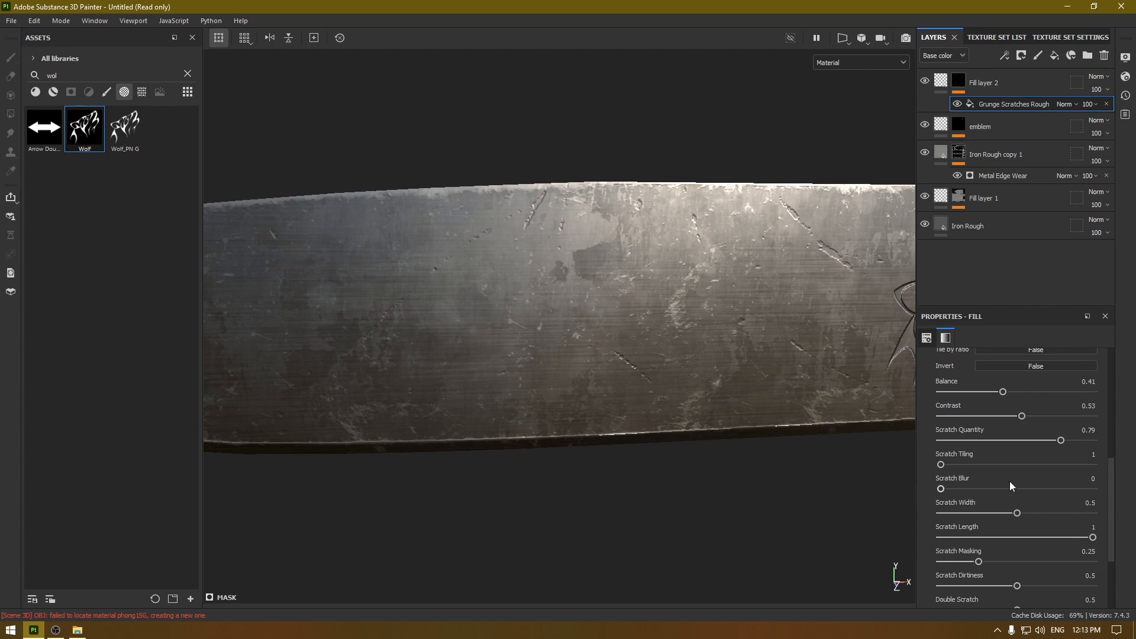
scroll(1009, 481, down, 2)
scroll(1002, 510, down, 1)
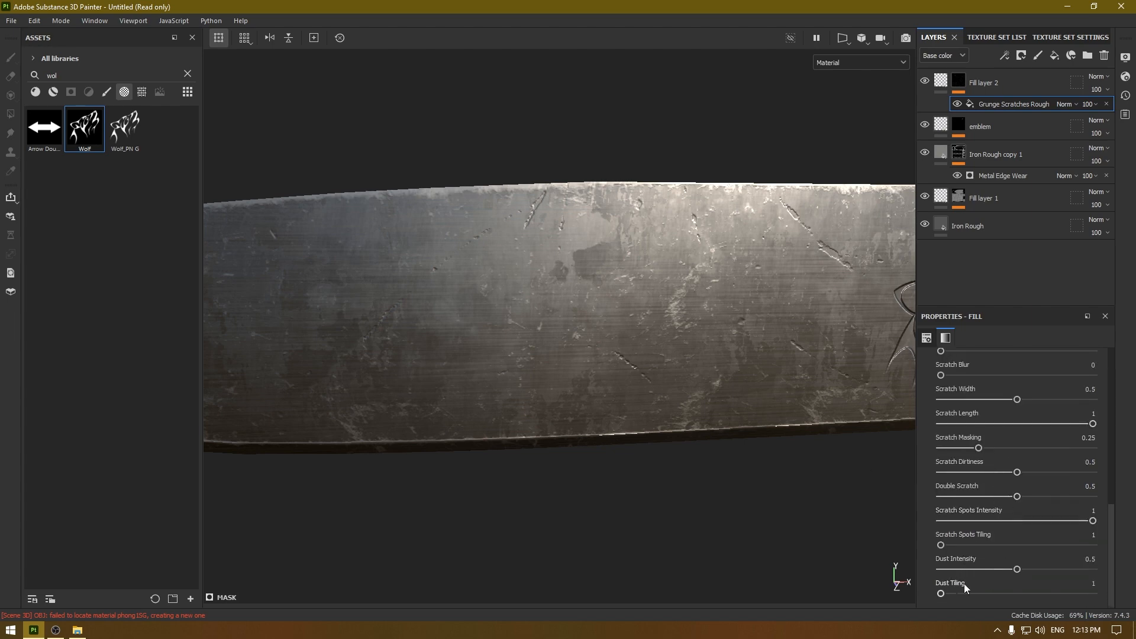
drag(1016, 570, 1064, 581)
scroll(655, 449, down, 3)
mouse_move(537, 229)
alt+mouse_down()
mouse_move(542, 346)
mouse_move(655, 353)
mouse_move(655, 320)
mouse_move(852, 322)
mouse_move(913, 253)
mouse_move(453, 370)
mouse_move(406, 337)
mouse_move(583, 388)
mouse_move(627, 372)
alt+mouse_up()
Step: Group all layers from Fill layer 2 down to Iron Rough into a folder named Blade
click(1014, 74)
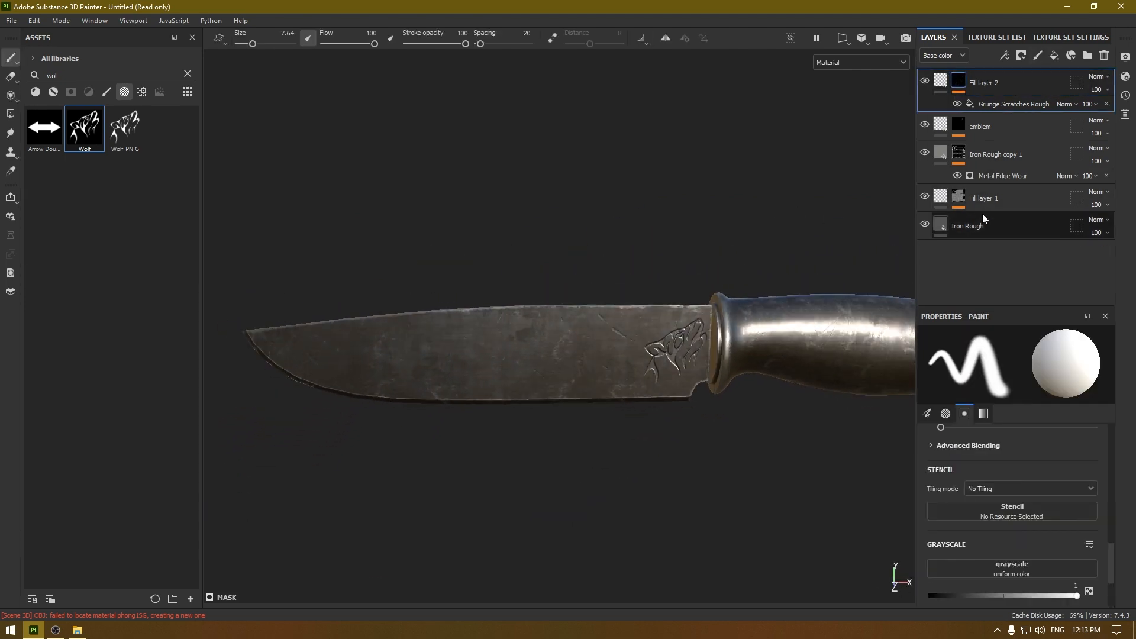
shift+click(976, 223)
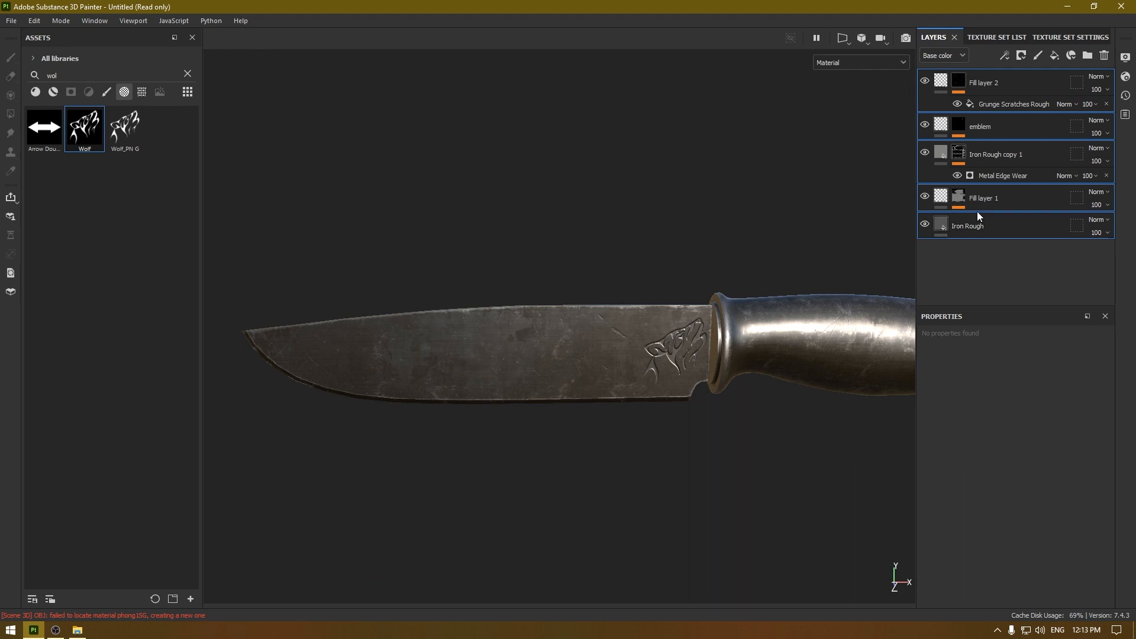
key(ctrl+g)
double_click(966, 86)
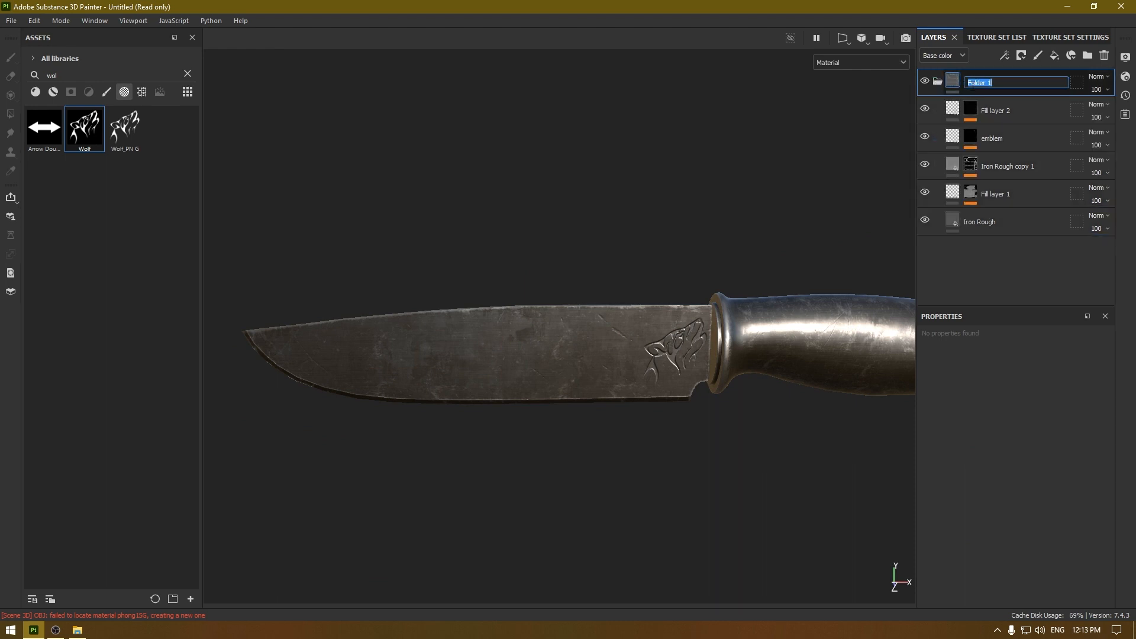
text(Blade)
key(Return)
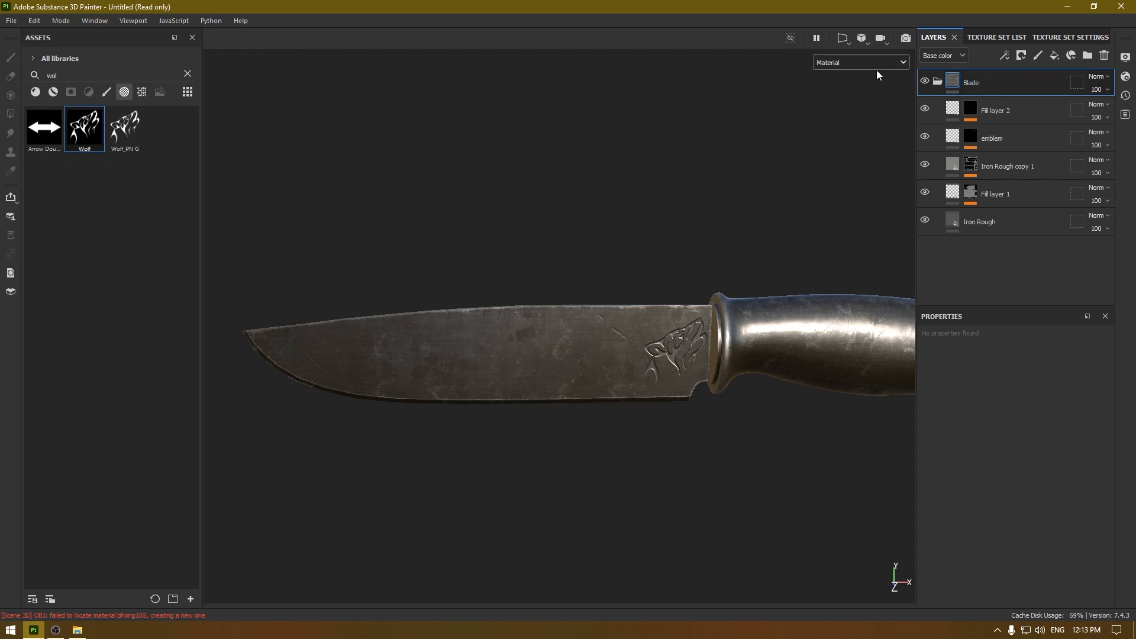
Step: Add a black mask to the Blade folder and reveal only the blade with a mesh-mode Polygon Fill
click(936, 81)
right_click(992, 80)
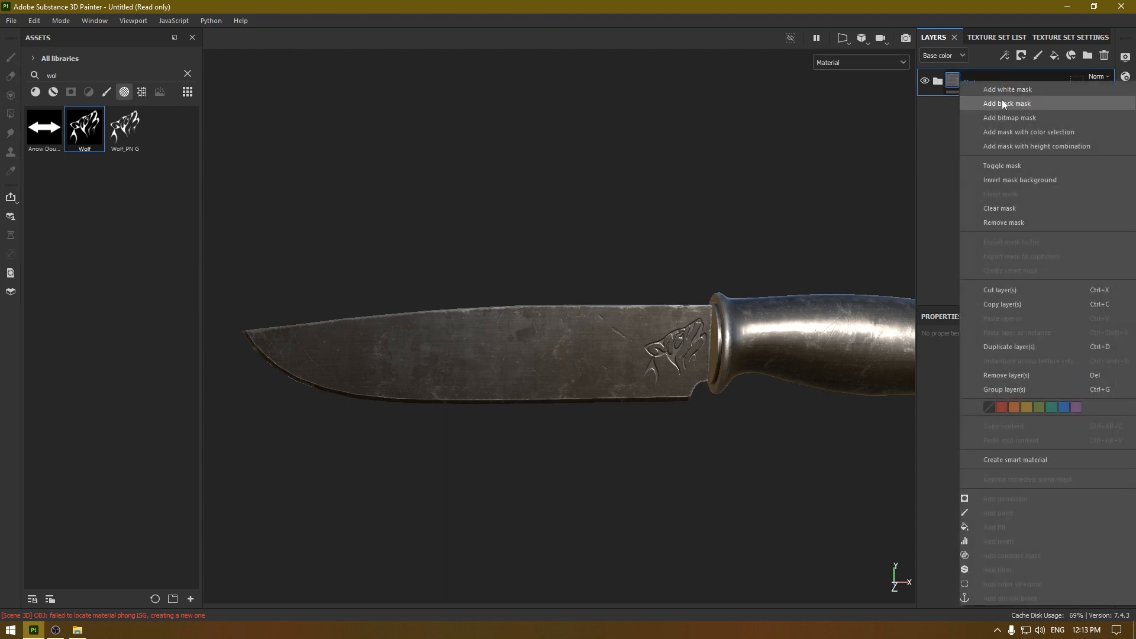
click(1002, 99)
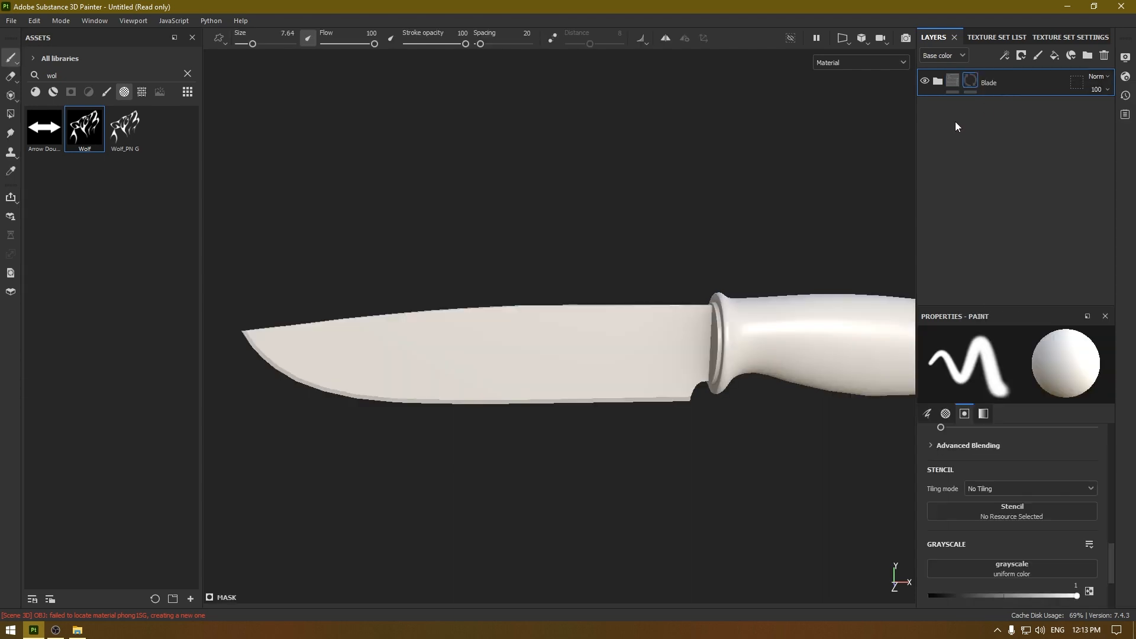
click(11, 115)
click(998, 337)
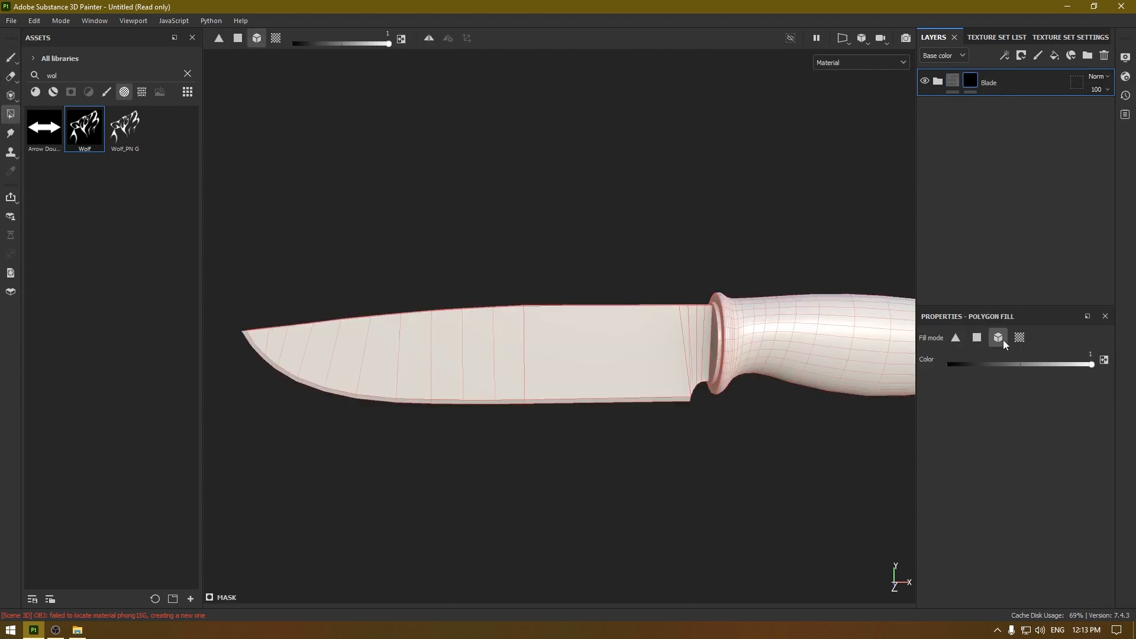
click(614, 381)
mouse_move(526, 417)
alt+mouse_down()
mouse_move(626, 422)
mouse_move(653, 368)
mouse_move(874, 386)
mouse_move(918, 337)
mouse_move(431, 345)
alt+mouse_up()
key(1)
scroll(769, 319, up, 1)
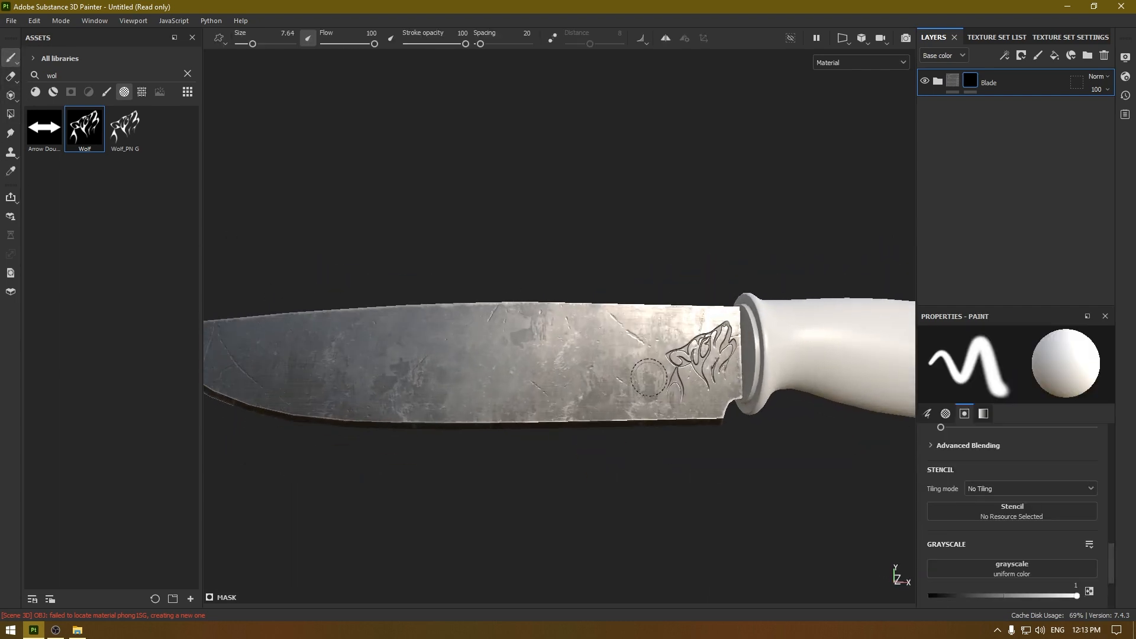
alt+drag(648, 377, 592, 367)
scroll(538, 180, down, 2)
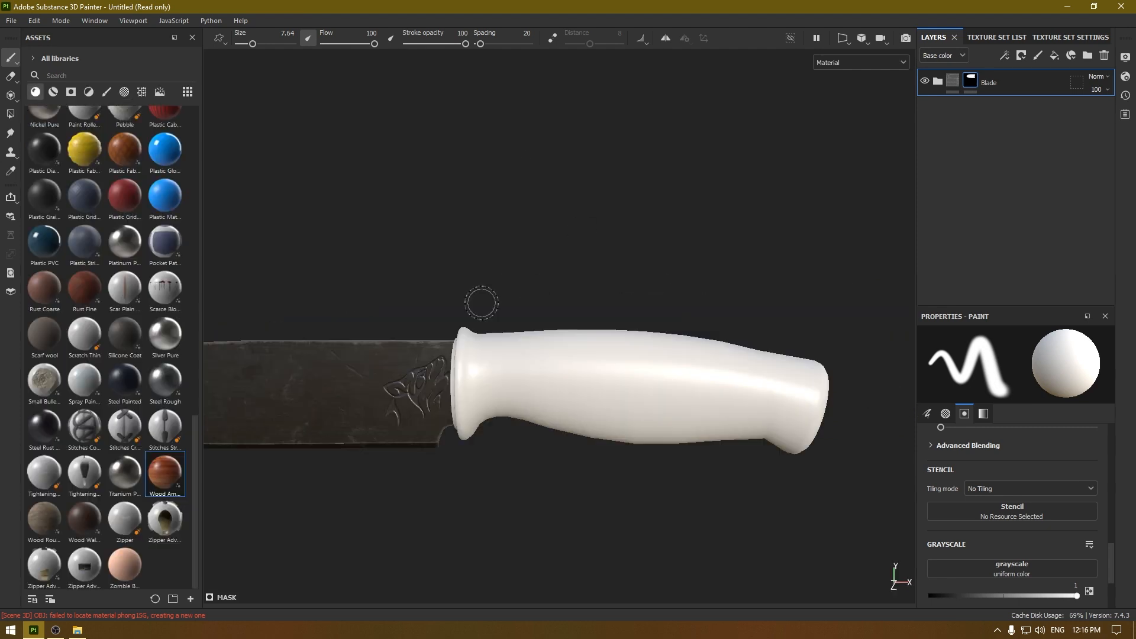
Step: Add the Wood Acajou smart material at the top of the layer stack, above the Blade folder
alt+drag(482, 302, 478, 374)
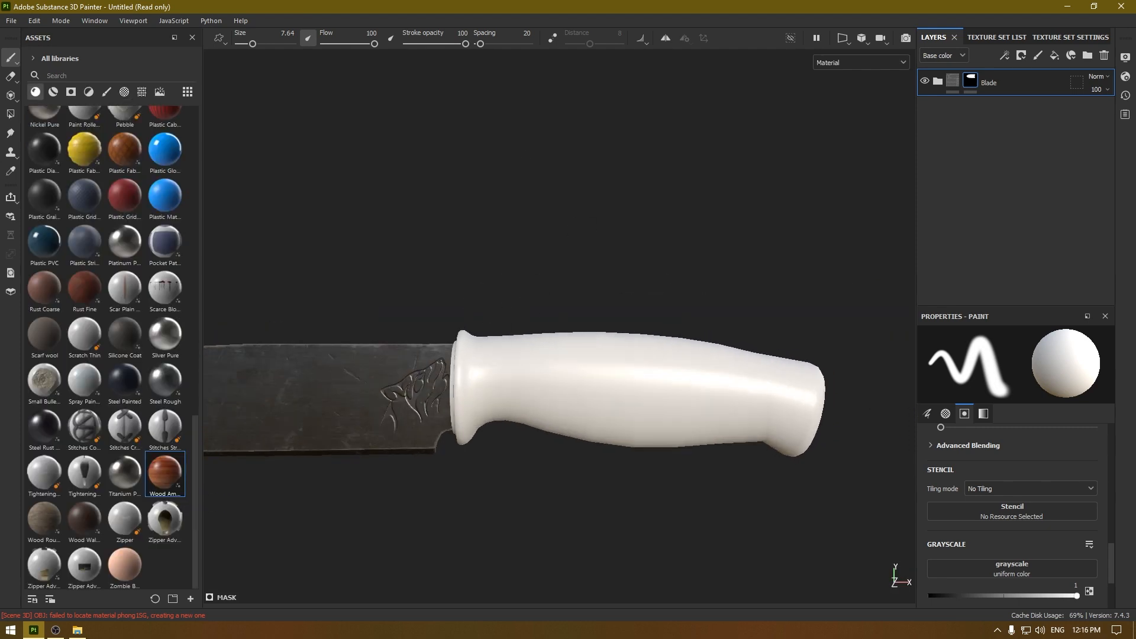
alt+middle_drag(478, 374, 499, 342)
scroll(498, 338, up, 1)
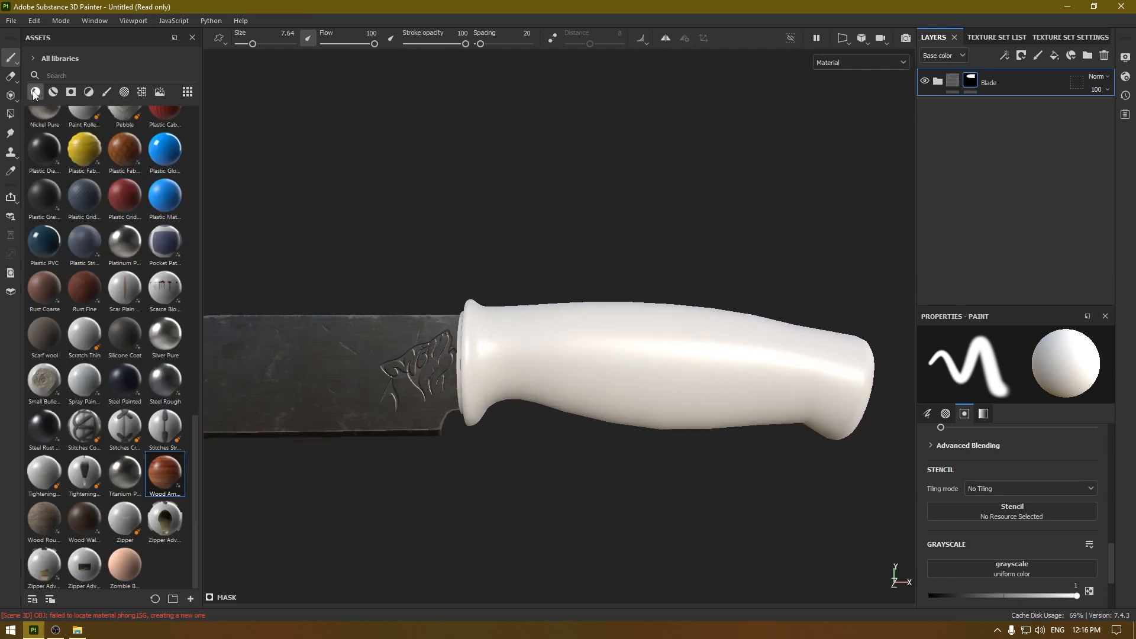
click(53, 91)
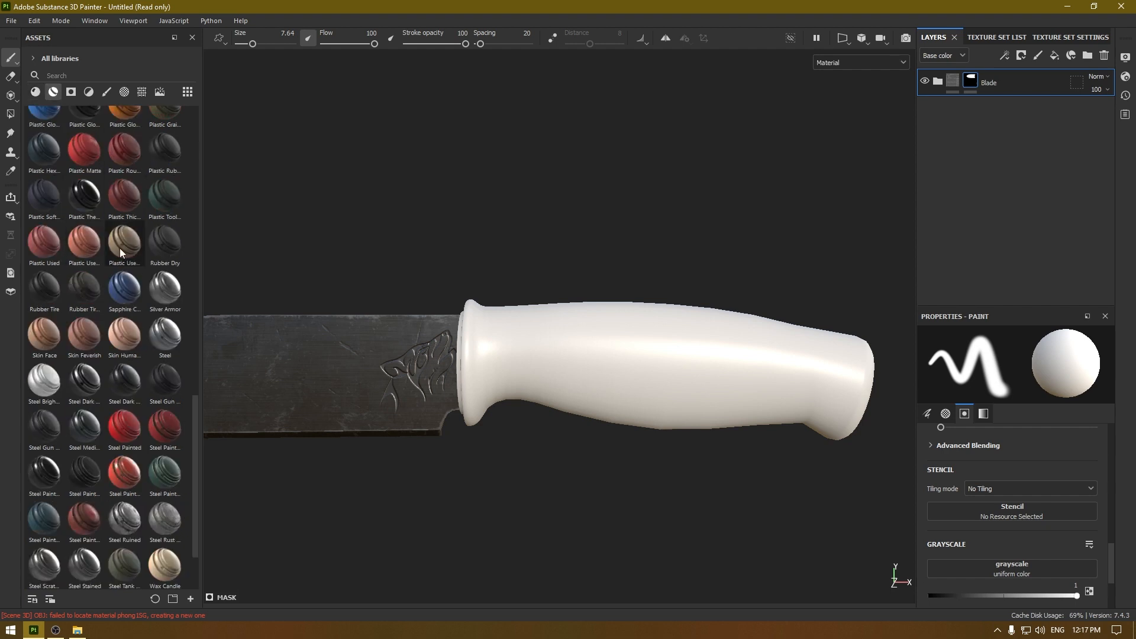
scroll(119, 233, down, 2)
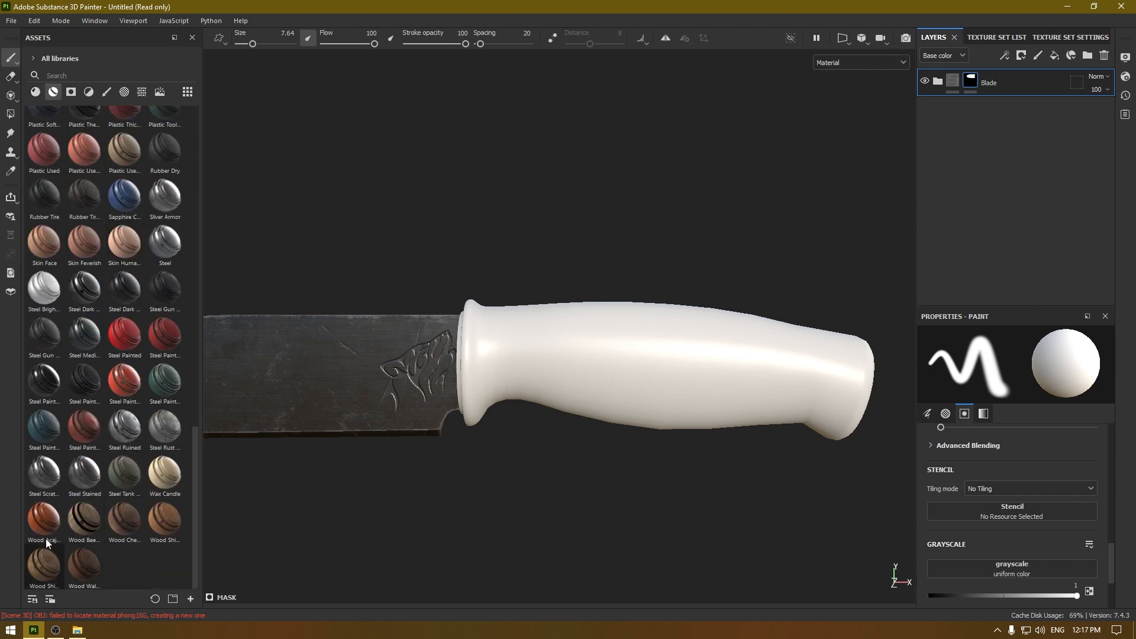
mouse_move(35, 530)
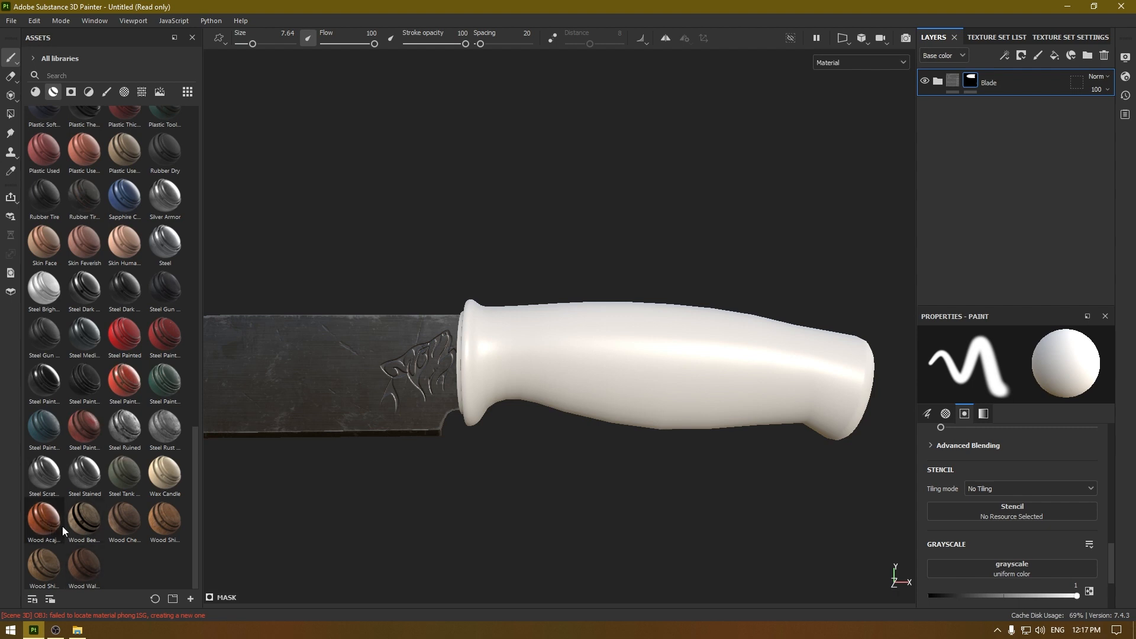
drag(837, 298, 977, 72)
scroll(707, 469, up, 4)
alt+drag(647, 272, 675, 464)
Step: In the Gradient filter on Wood Acajou's Base layer, set Color Quantity to 8 and darken Color 1 to brown and Color 2 to about 6F3611
click(937, 81)
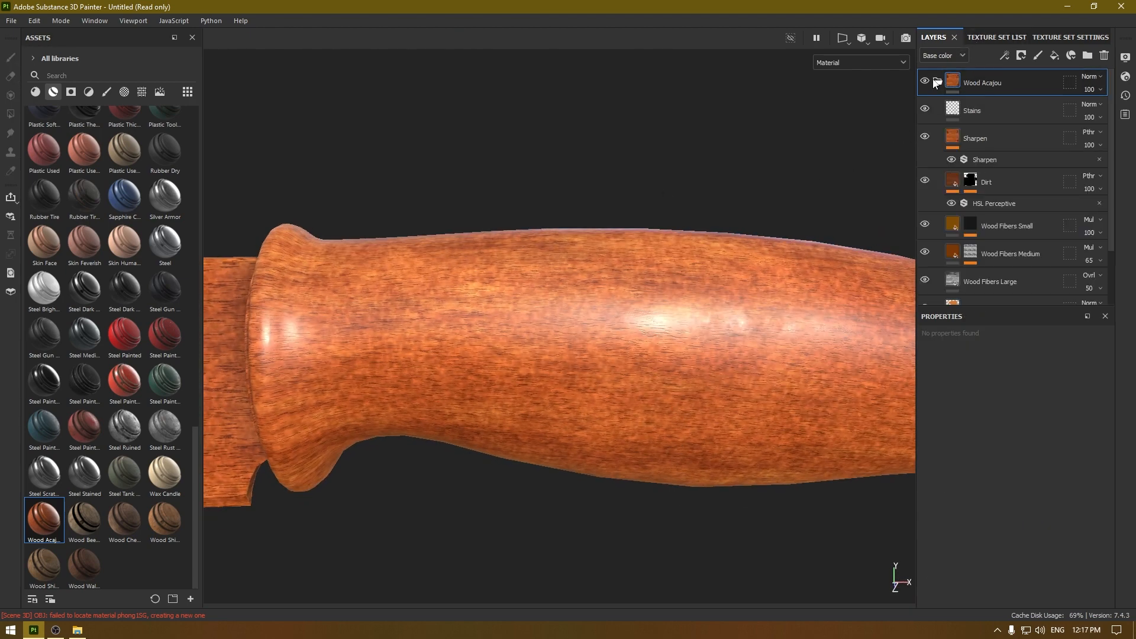
scroll(963, 233, down, 3)
click(1006, 240)
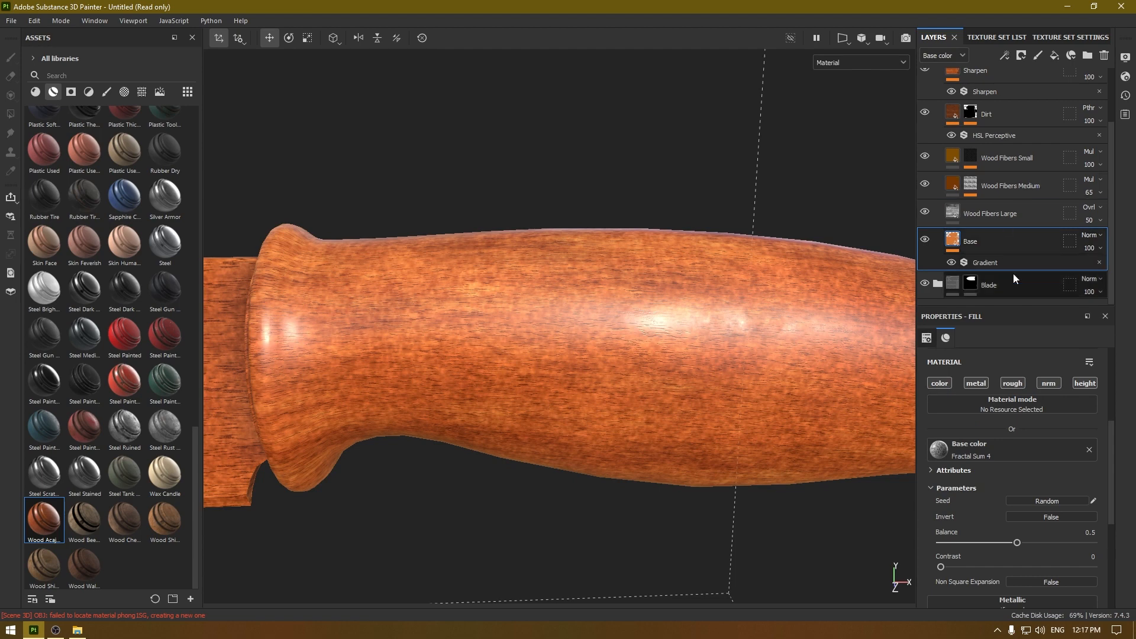
scroll(1038, 532, down, 4)
scroll(1014, 487, up, 1)
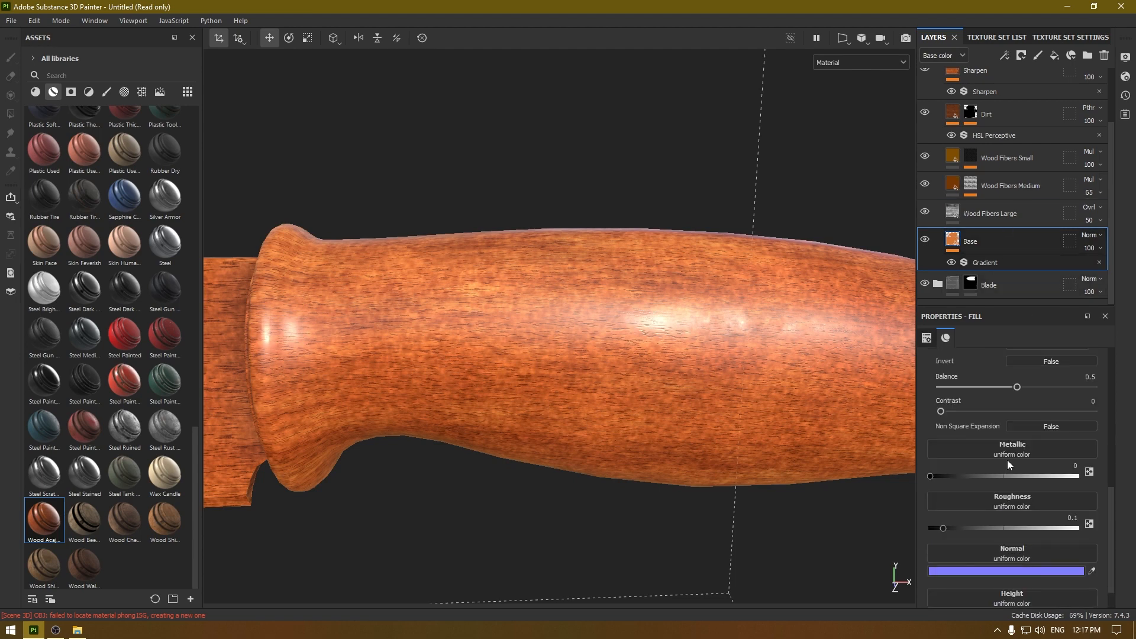
scroll(1016, 452, up, 1)
scroll(1017, 452, down, 1)
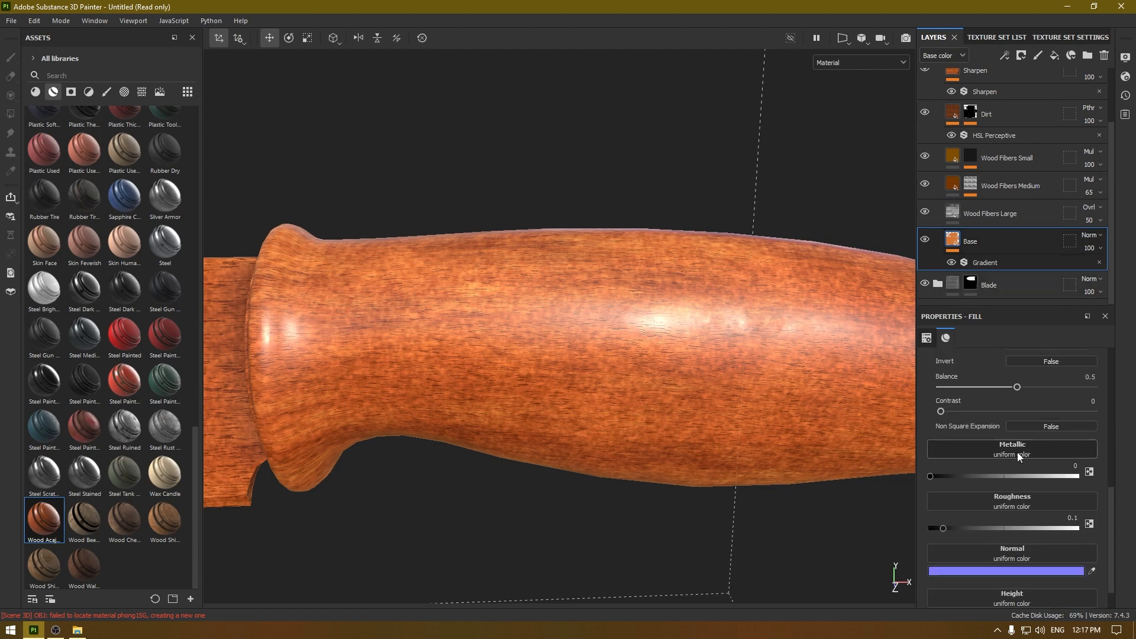
click(985, 263)
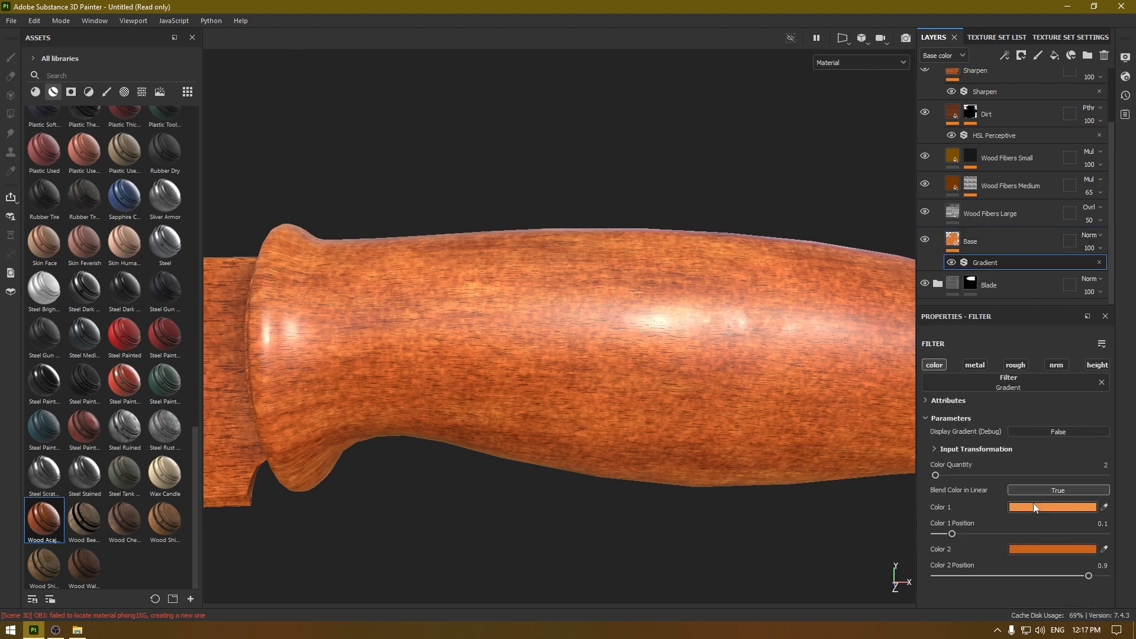
click(1033, 506)
drag(980, 554, 920, 555)
click(1062, 548)
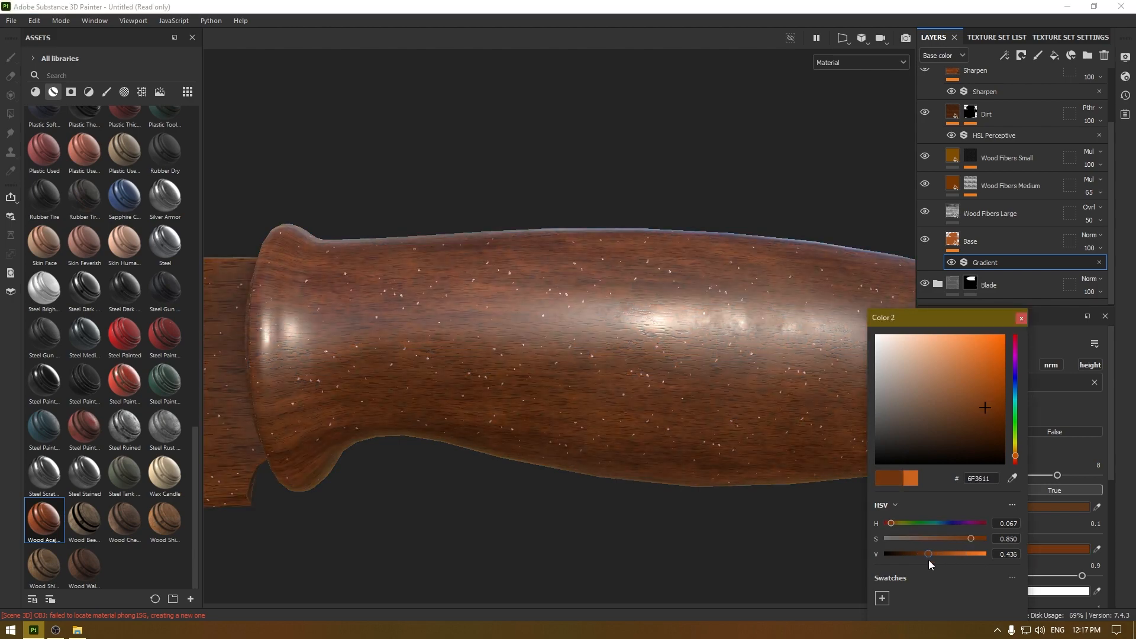
click(1021, 318)
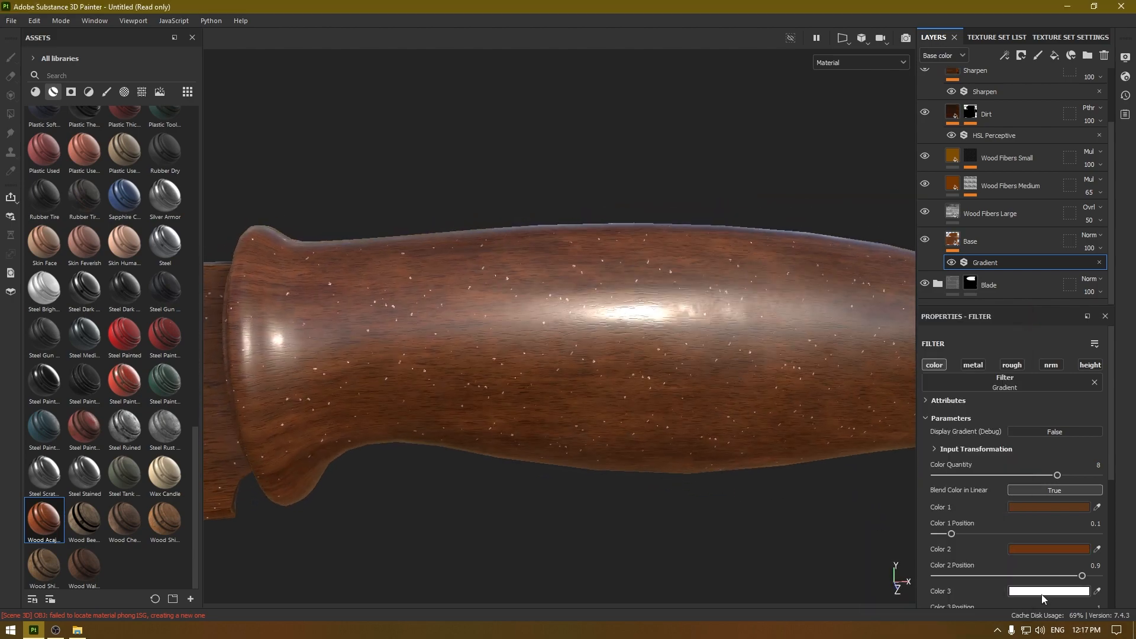
Step: Change the gradient's Color 3 to the dark reddish brown 592D1A
click(1048, 591)
drag(992, 555, 930, 564)
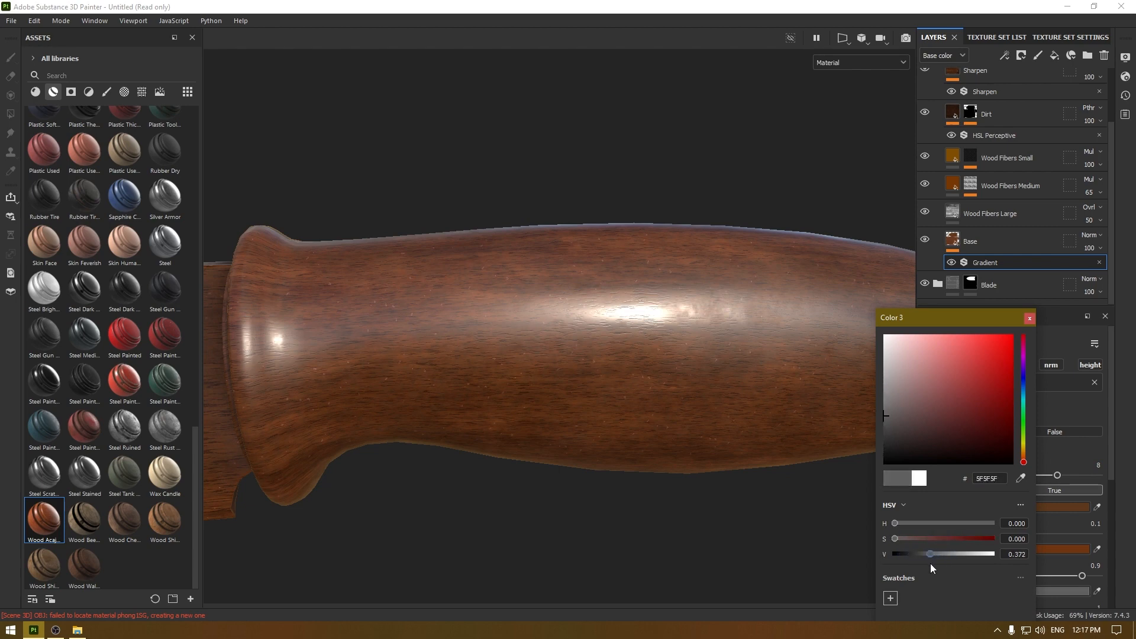
drag(1024, 462, 976, 442)
mouse_move(917, 560)
mouse_down()
mouse_move(981, 555)
mouse_move(900, 552)
mouse_move(928, 552)
mouse_up()
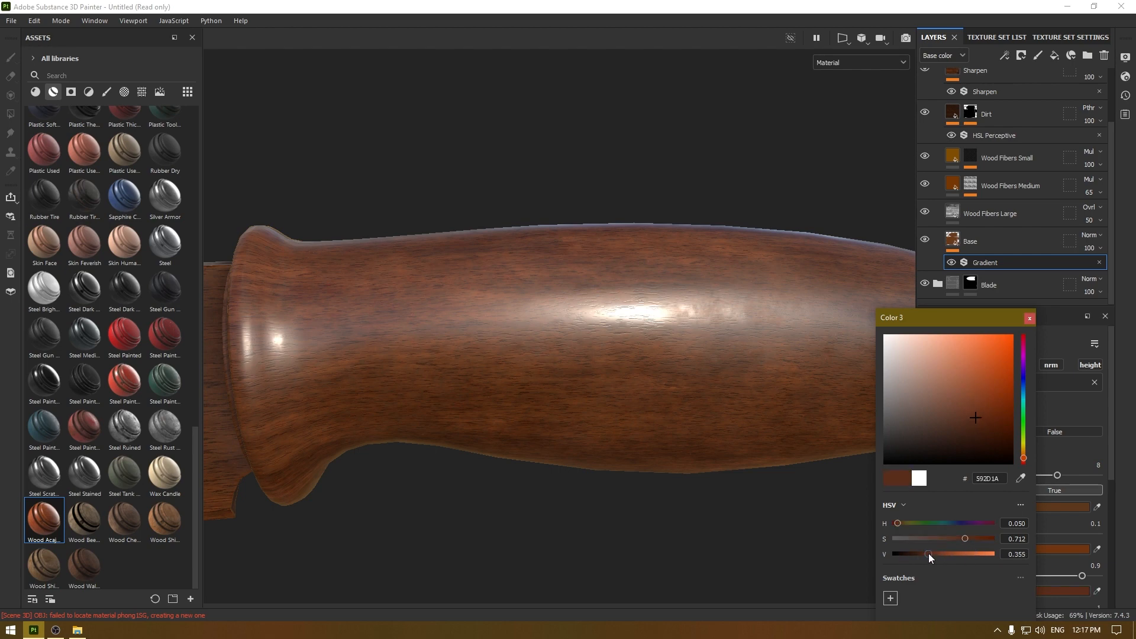
alt+drag(843, 333, 649, 411)
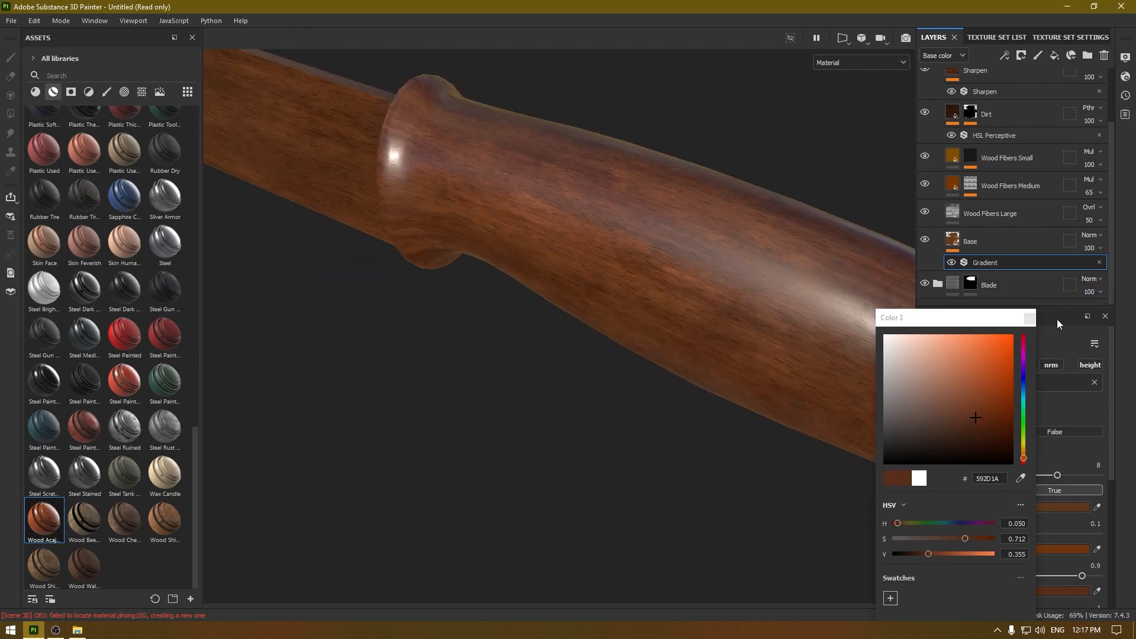
click(1030, 318)
alt+drag(497, 372, 668, 296)
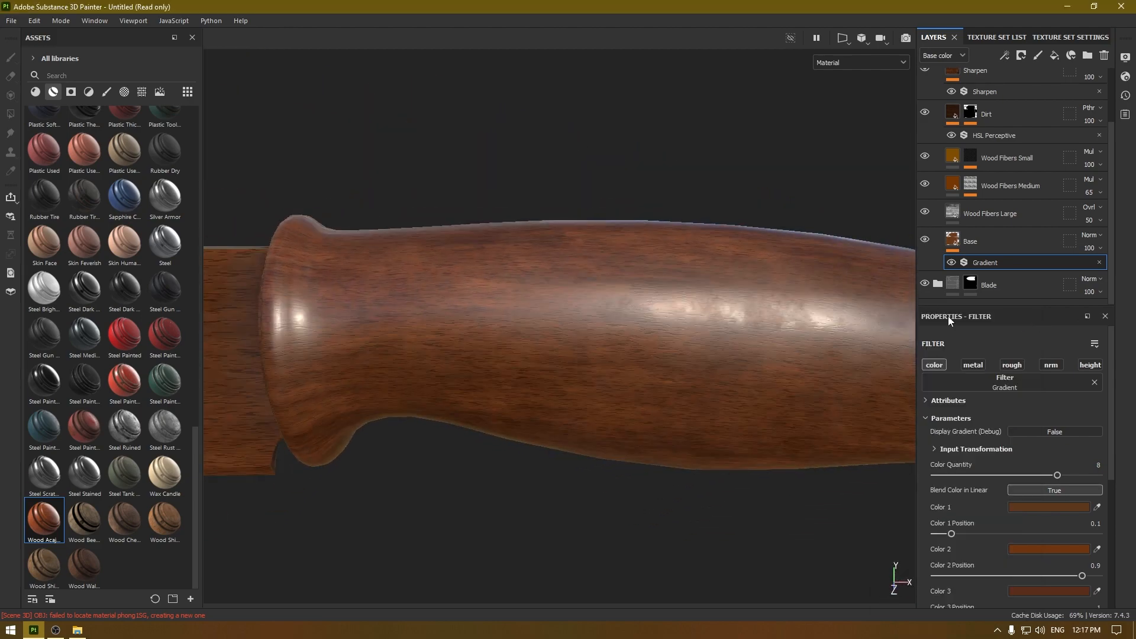
Step: Set the roughness of the Wood Acajou Base layer to 0.15
scroll(1077, 410, down, 3)
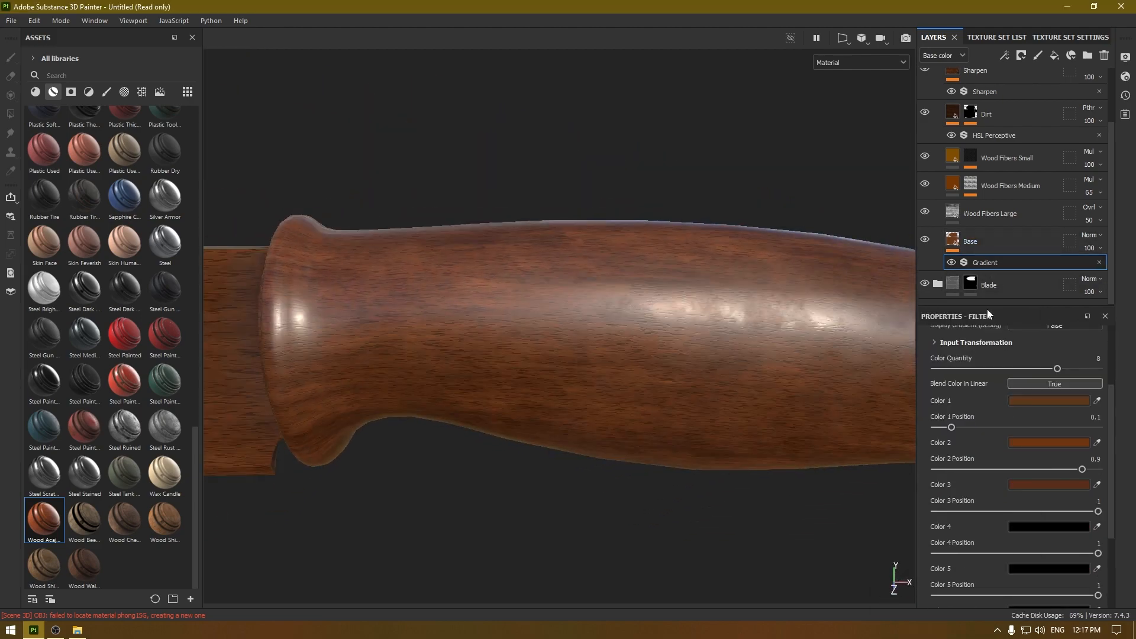
scroll(983, 339, down, 2)
click(957, 239)
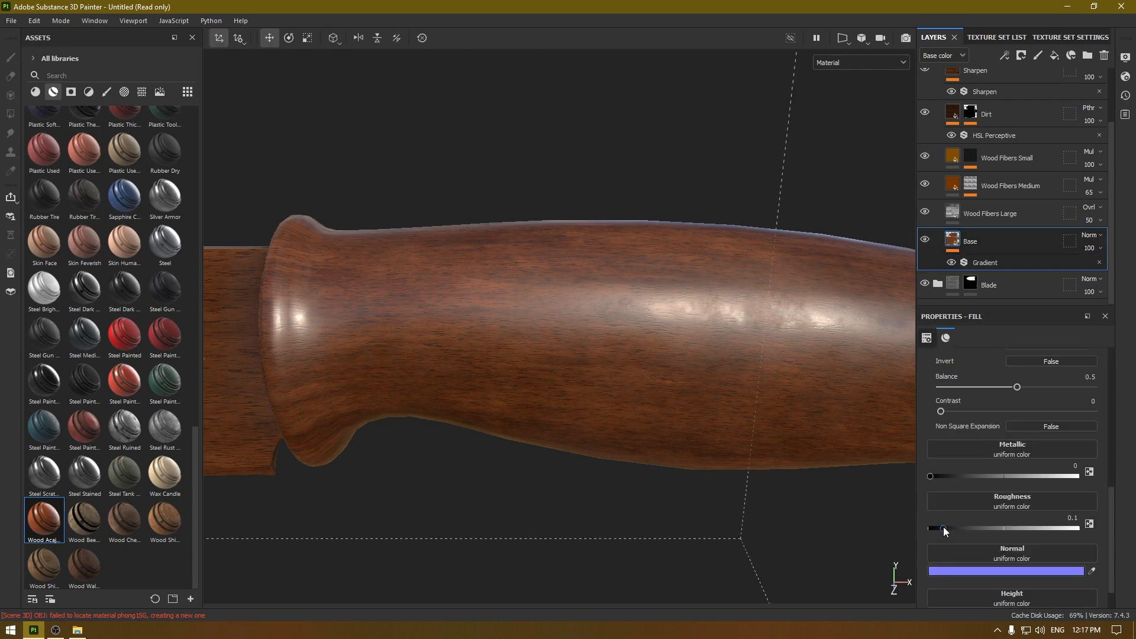
mouse_move(943, 527)
mouse_down()
mouse_move(966, 524)
mouse_move(957, 522)
mouse_up()
click(1067, 518)
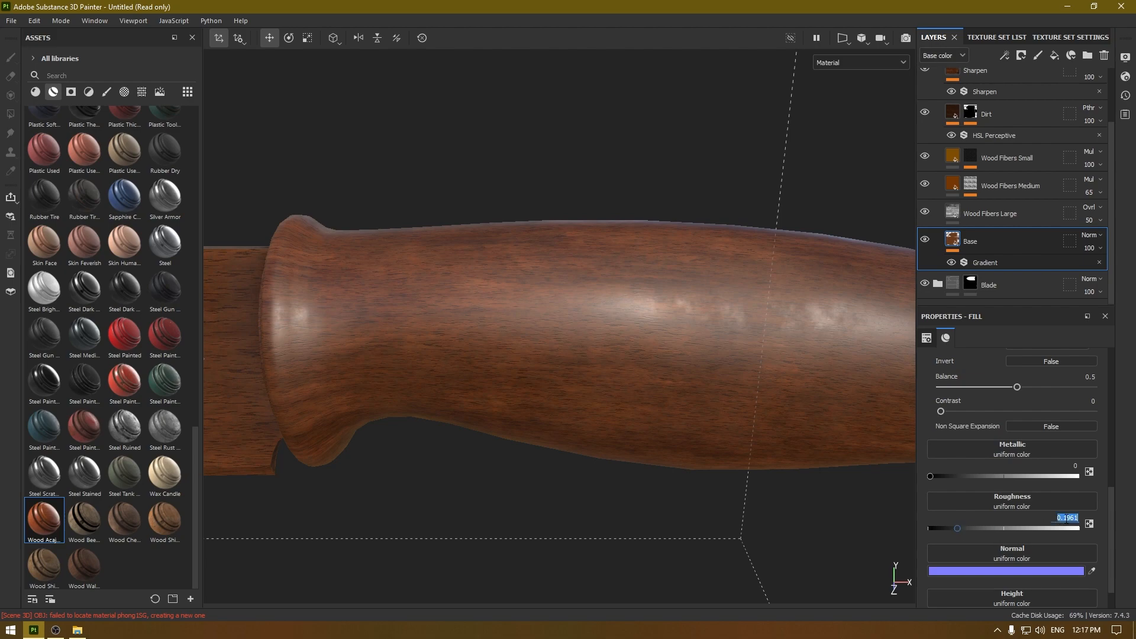
key(Return)
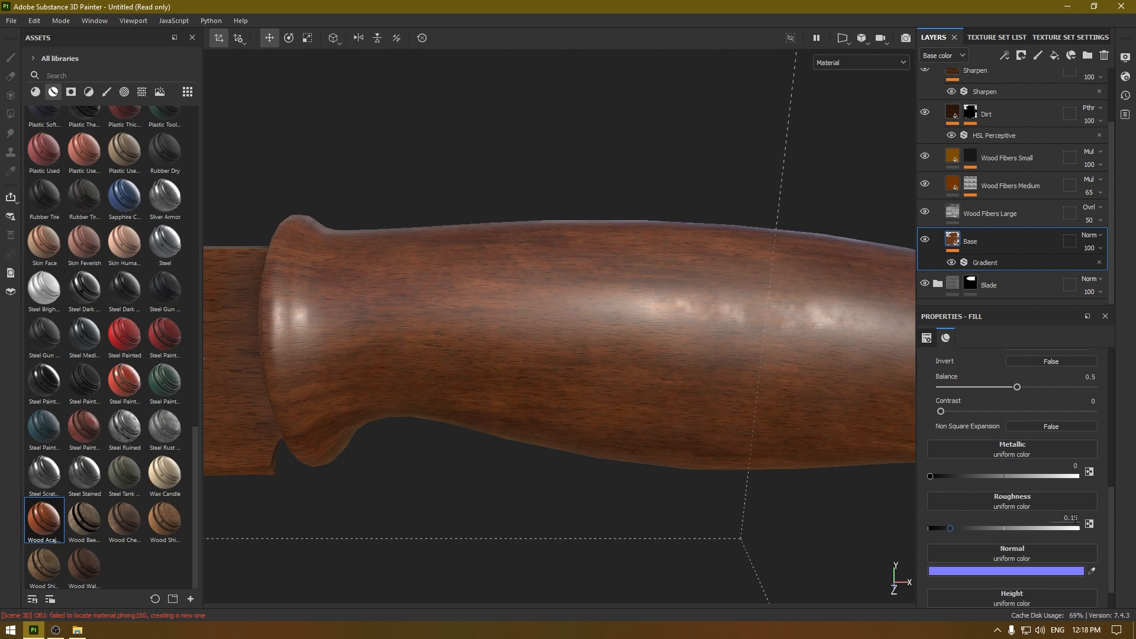
Step: Set the roughness of the Wood Acajou Base layer to 0.17
alt+drag(831, 468, 680, 503)
click(1064, 512)
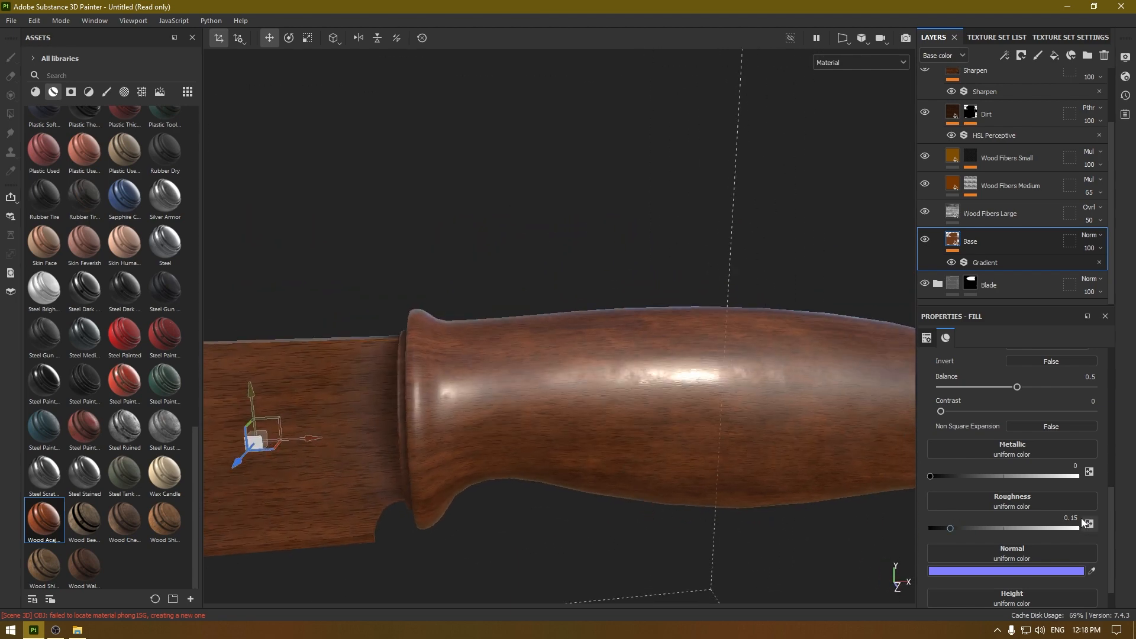
text(0.85)
key(Return)
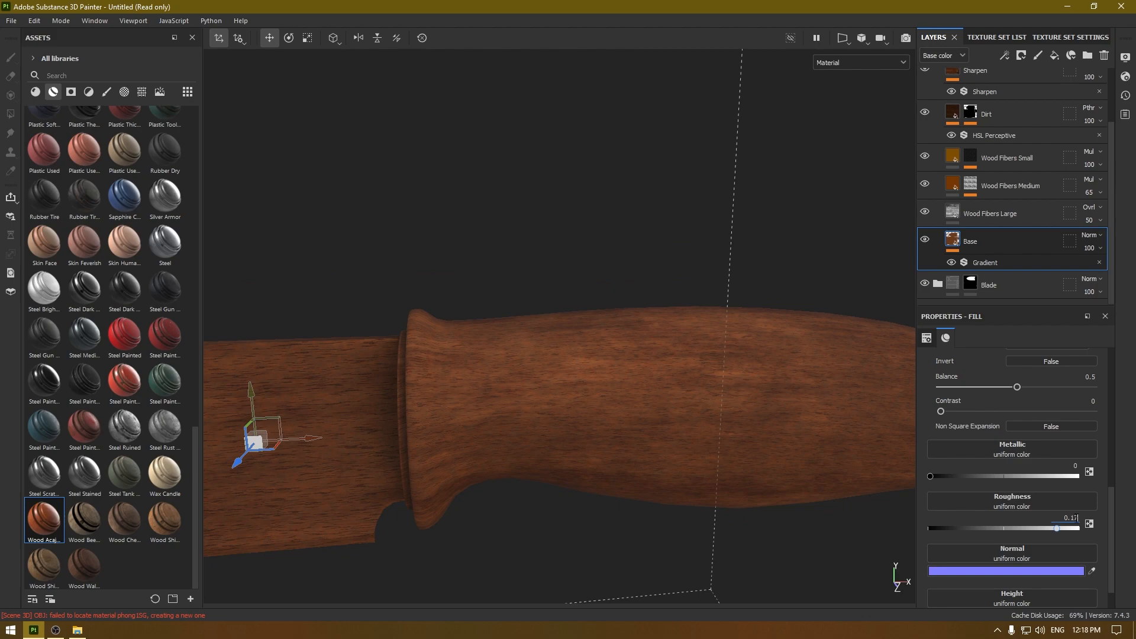
key(Return)
alt+drag(834, 430, 652, 314)
scroll(975, 186, up, 3)
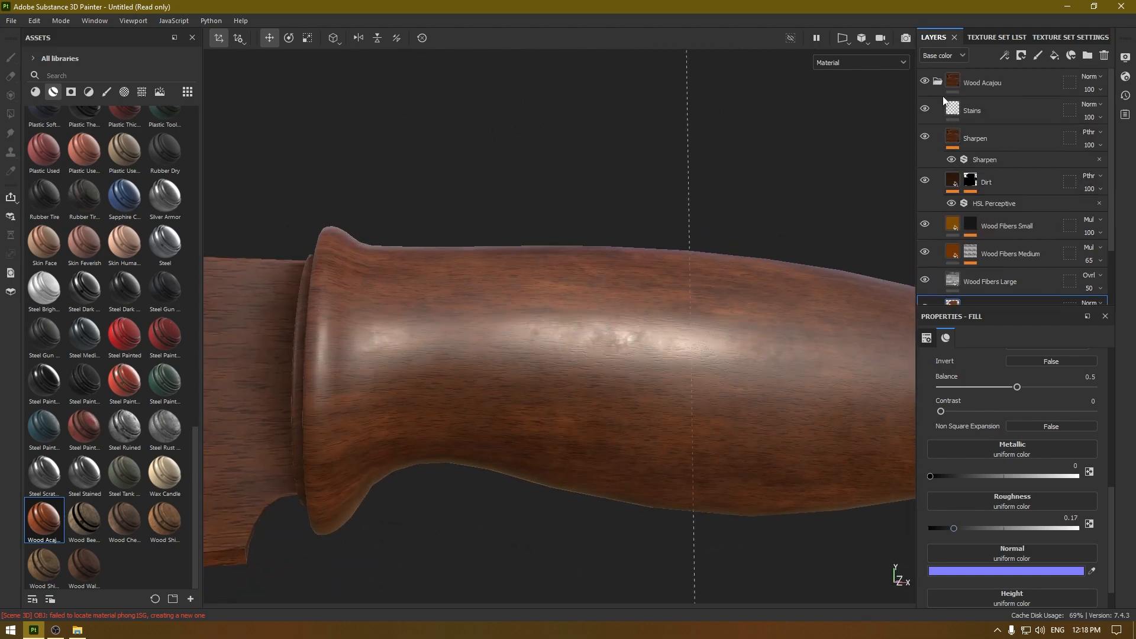
Step: Collapse the Wood Acajou folder and add a fill layer above it with a black mask containing a fill effect
click(938, 81)
click(997, 81)
click(1055, 56)
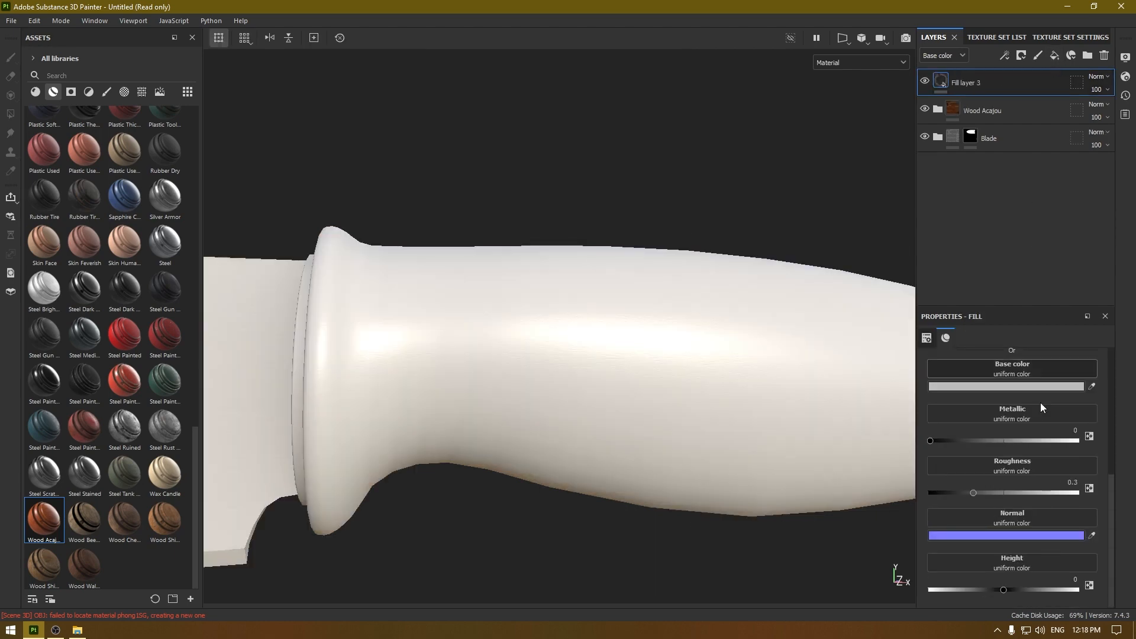
right_click(995, 76)
click(1008, 94)
right_click(989, 84)
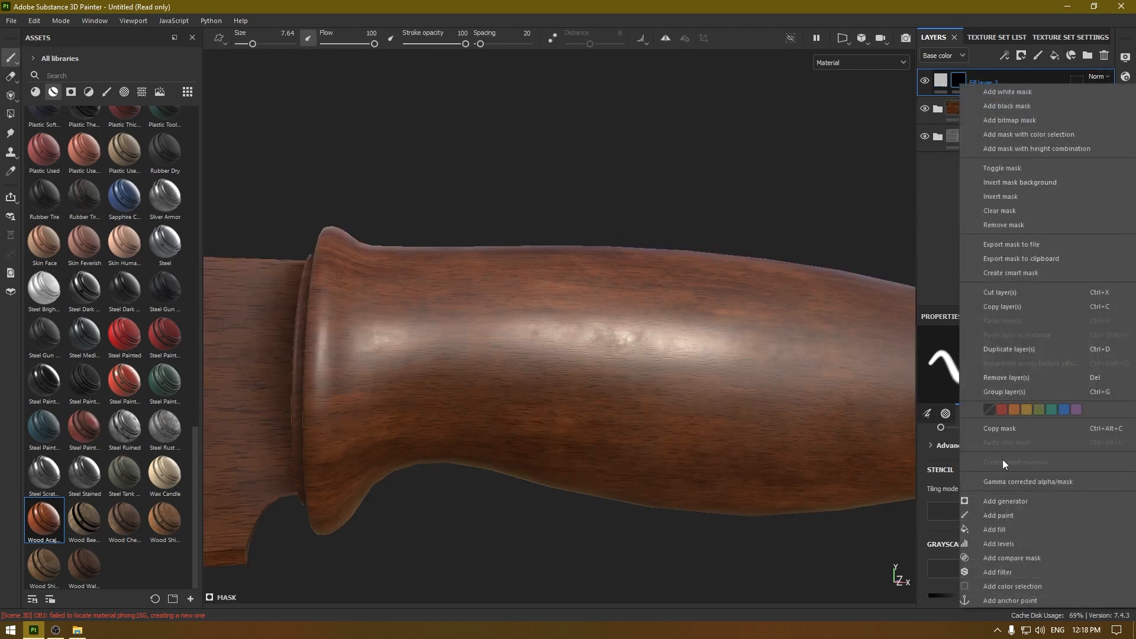
click(998, 527)
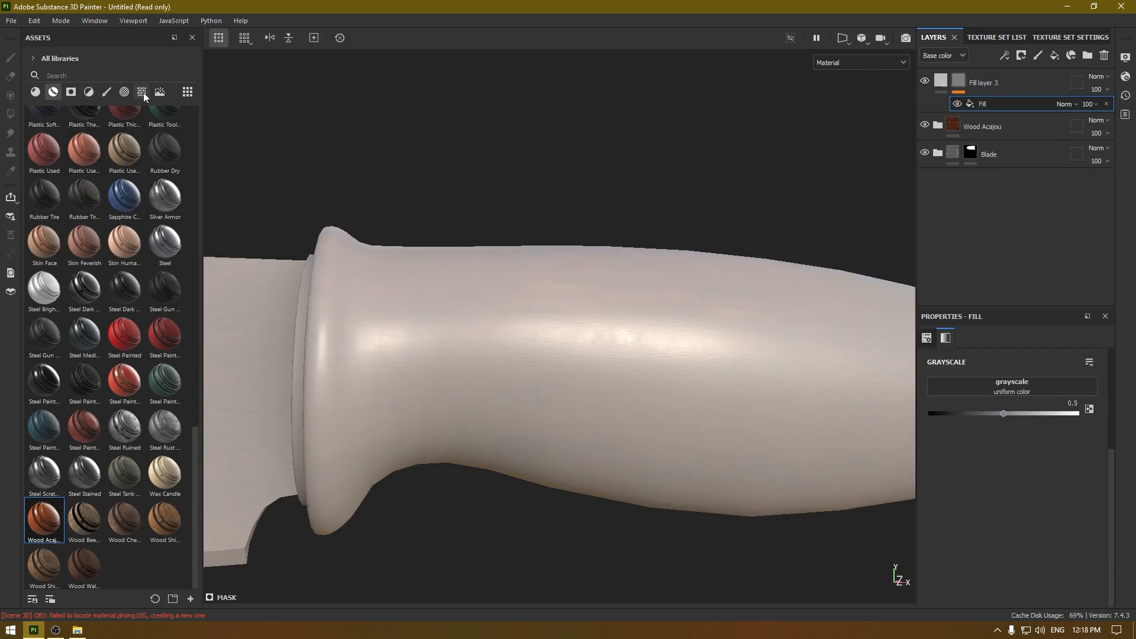
Step: Search the resources for wood and assign the Wood 01 texture to the mask's fill effect
click(958, 393)
text(scra)
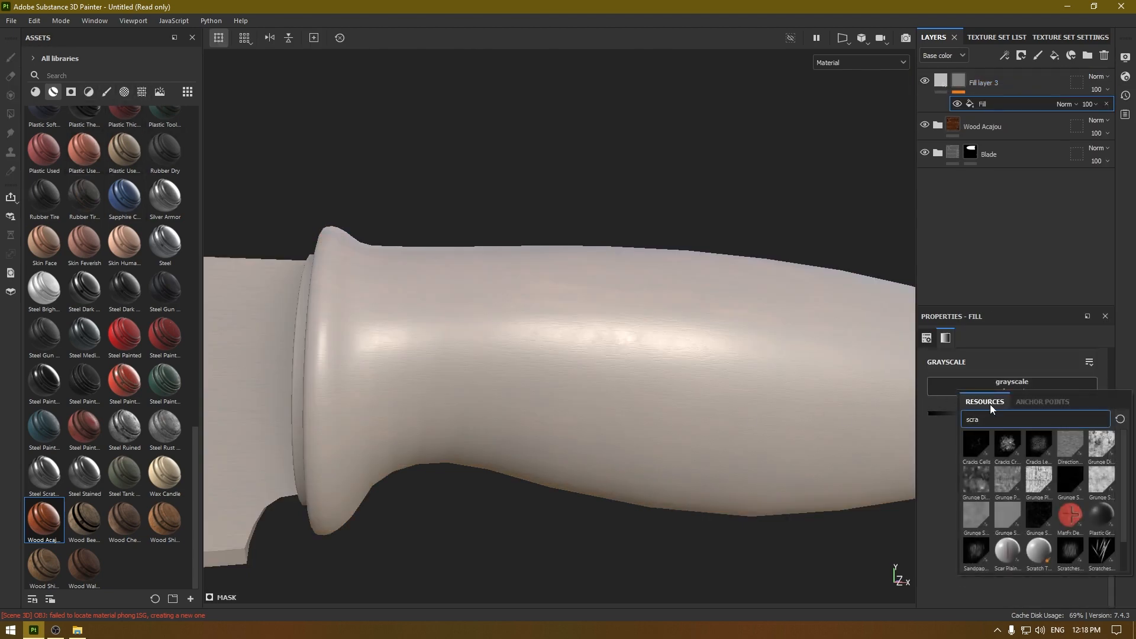
key(ctrl+a)
text(wood)
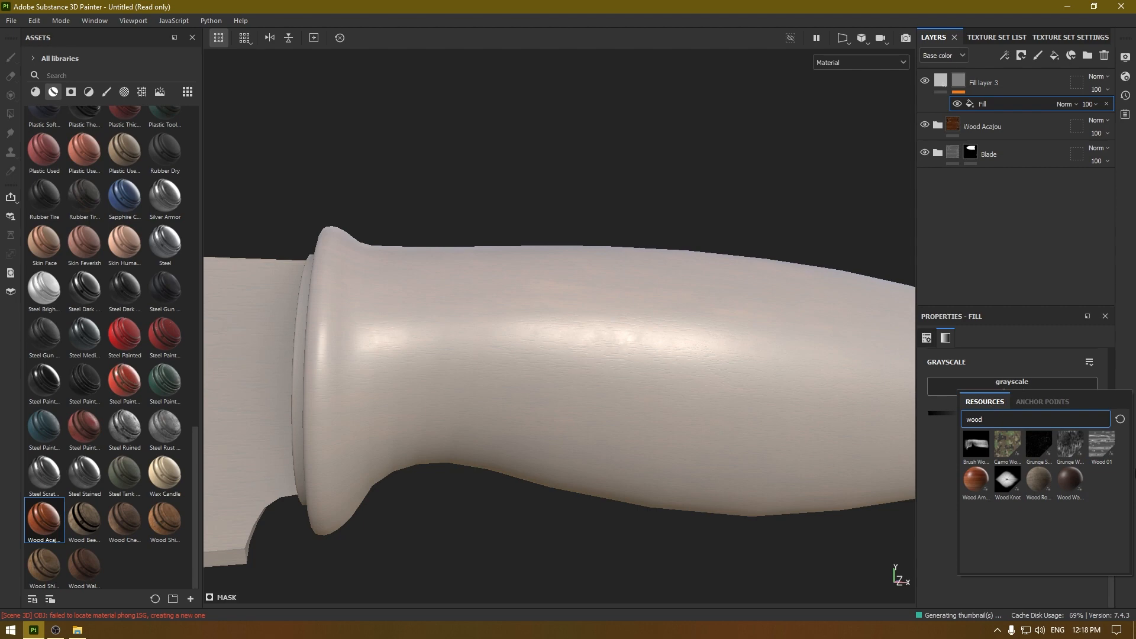
click(1102, 445)
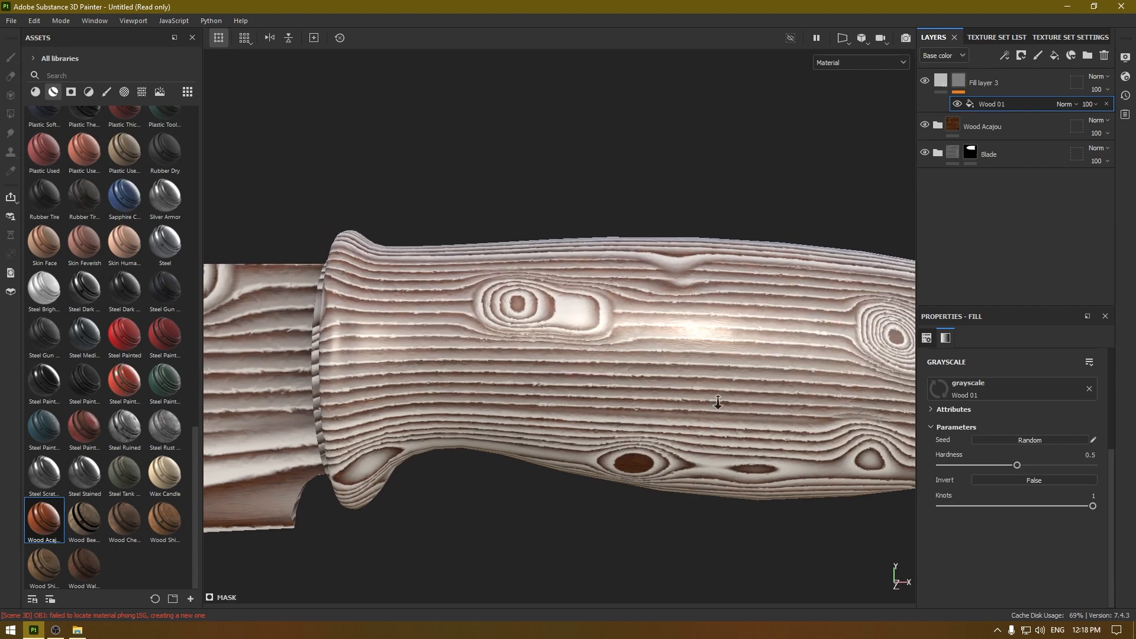
Step: Switch the Wood 01 mask fill to tri-planar projection with scale 1.2 and shift the projection downward on the handle
click(998, 383)
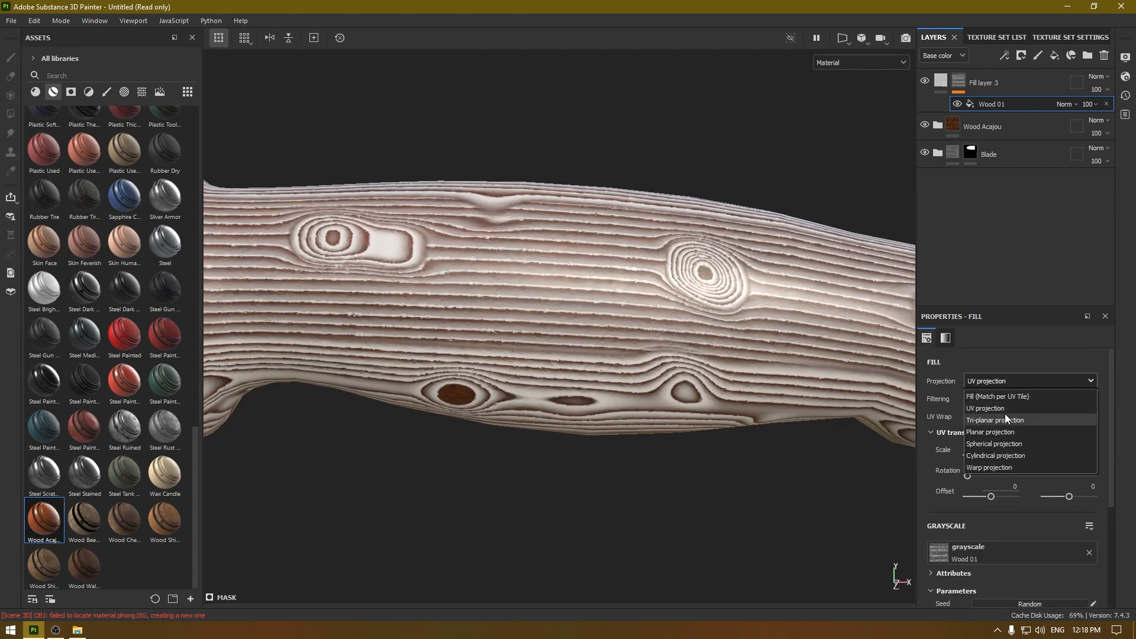
click(1004, 418)
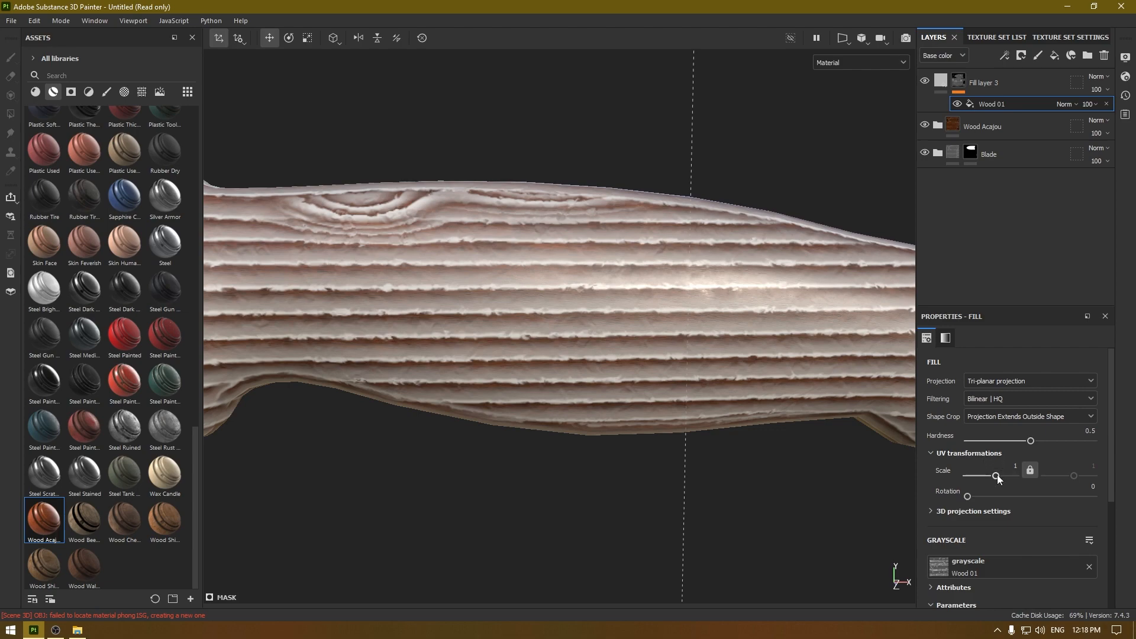
mouse_move(996, 474)
mouse_down()
mouse_move(1005, 476)
mouse_move(995, 476)
mouse_up()
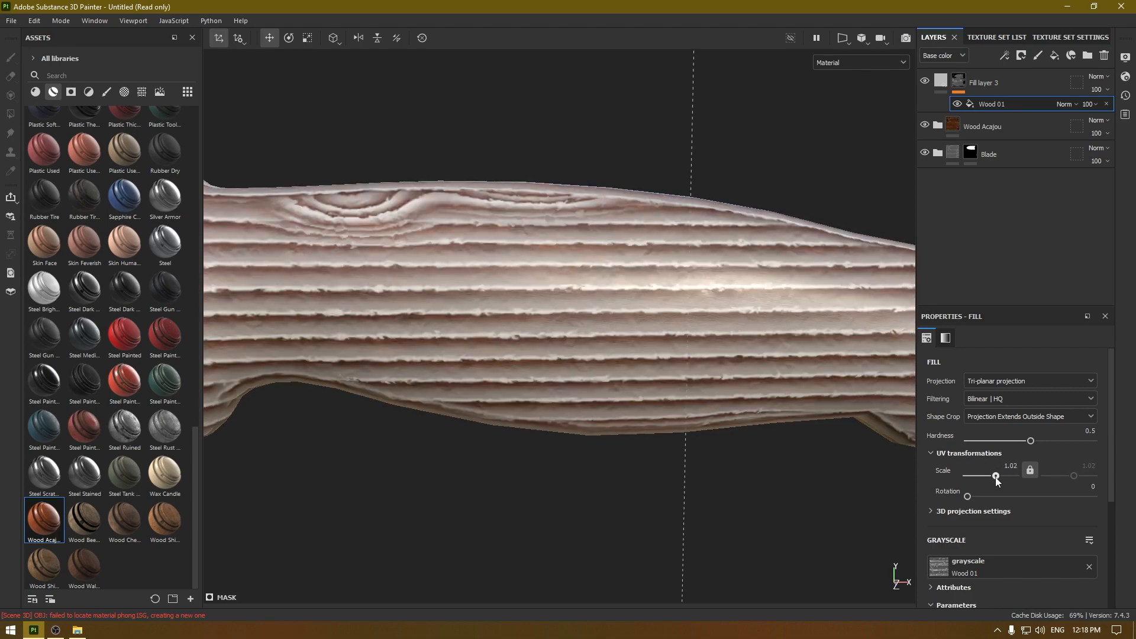
click(1013, 468)
text(1.2)
key(Return)
scroll(583, 514, down, 3)
alt+drag(479, 266, 454, 310)
drag(240, 221, 236, 304)
alt+drag(355, 293, 395, 249)
Step: Change the base color of Fill layer 3 to the very dark brown 15100B
click(940, 82)
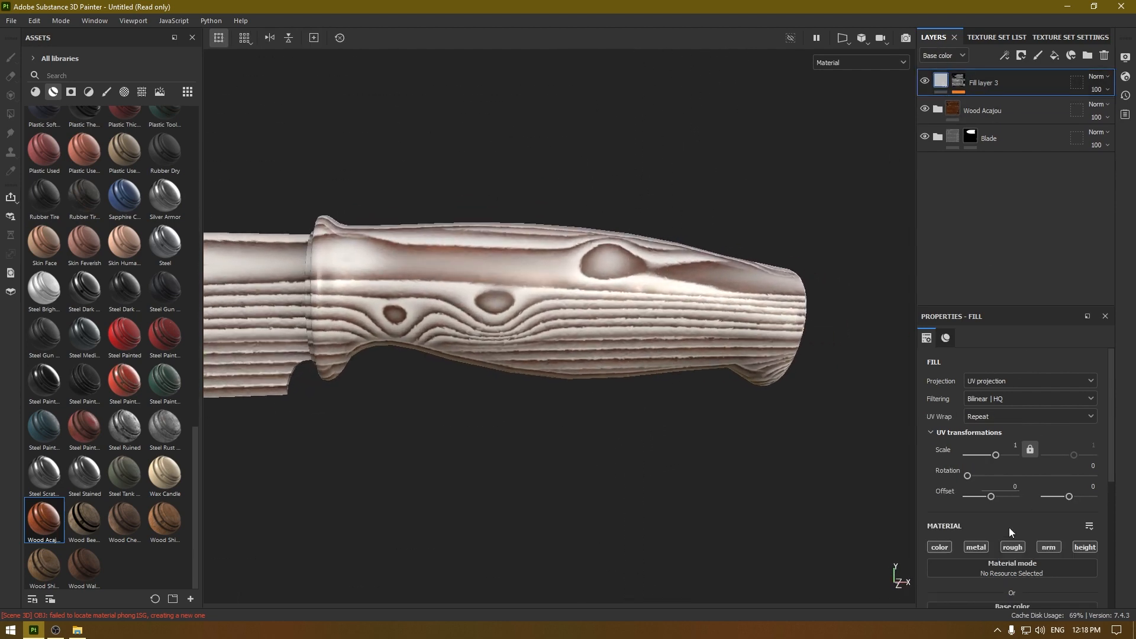
scroll(1009, 527, down, 5)
scroll(1006, 502, up, 1)
click(1002, 488)
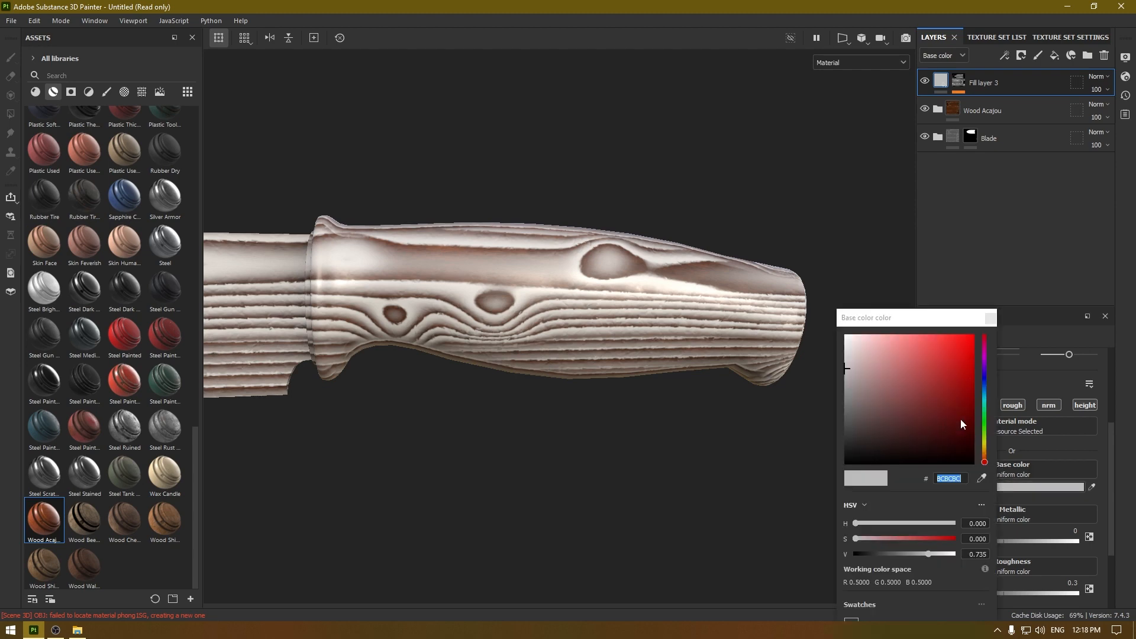
click(983, 454)
click(934, 427)
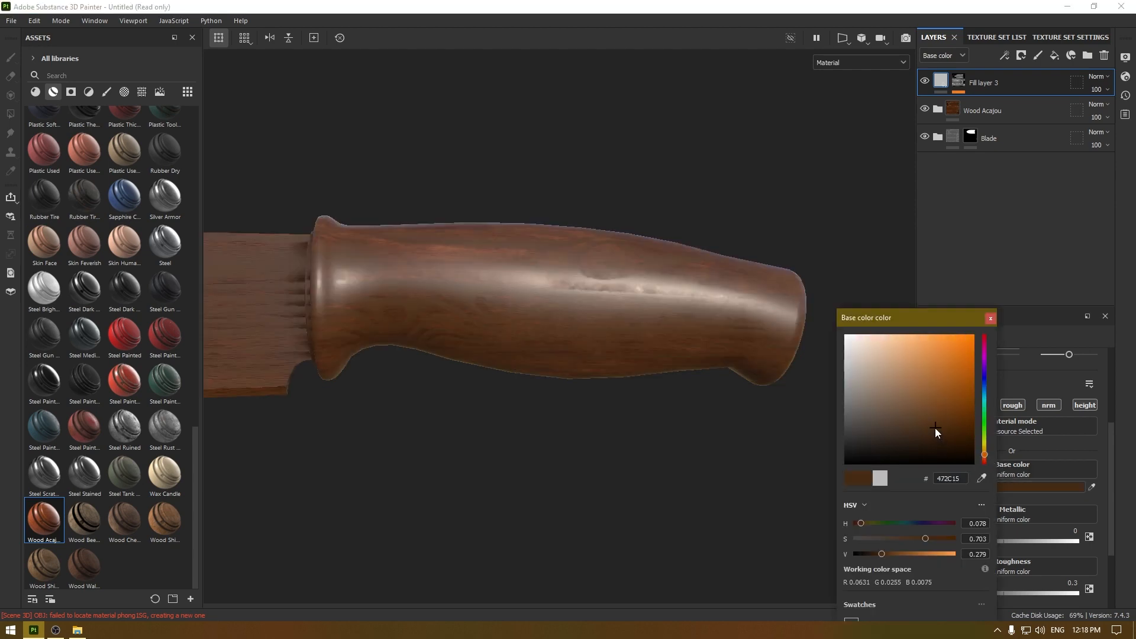
drag(934, 428, 901, 448)
alt+drag(615, 418, 640, 358)
scroll(583, 372, up, 3)
mouse_move(899, 445)
mouse_down()
mouse_move(876, 438)
mouse_move(882, 452)
mouse_move(918, 452)
mouse_move(900, 453)
mouse_up()
alt+drag(591, 355, 582, 305)
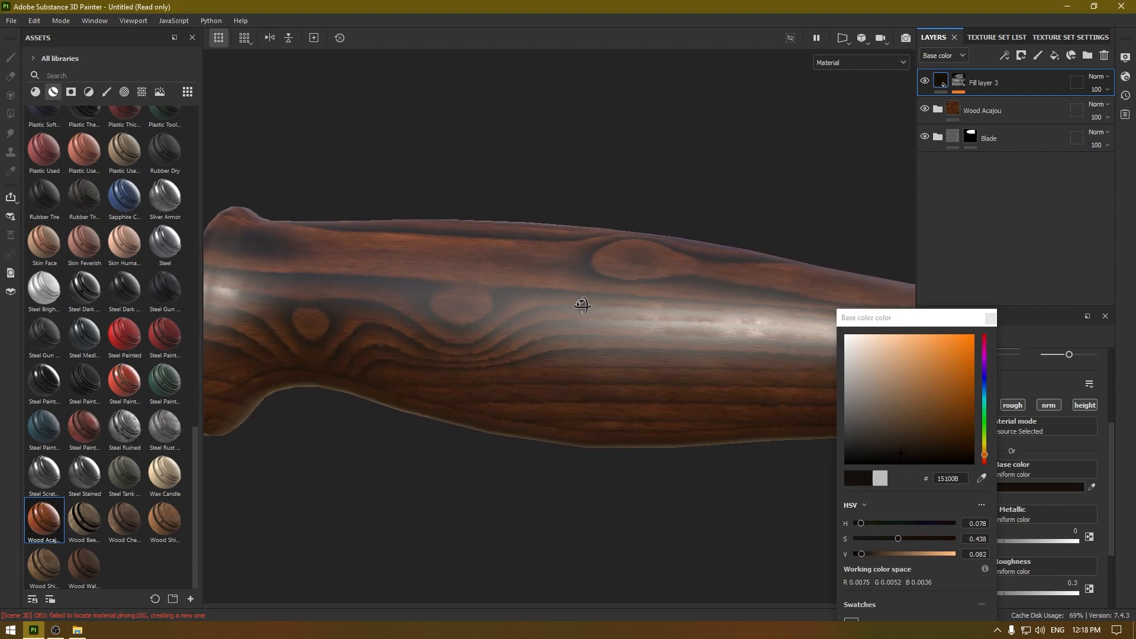
click(988, 323)
click(989, 322)
Step: Try a roughness of about 0.53 on Fill layer 3 and restore it to 0.3
scroll(982, 509, down, 1)
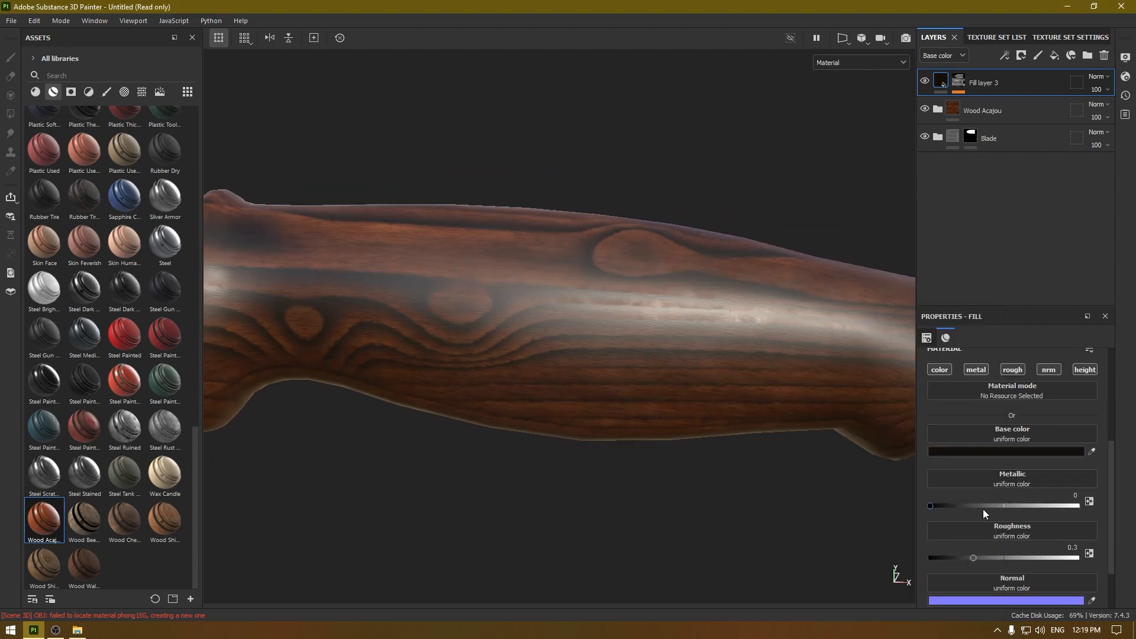
drag(973, 559, 1008, 559)
mouse_move(639, 437)
alt+mouse_down()
mouse_move(607, 426)
mouse_move(627, 428)
alt+mouse_up()
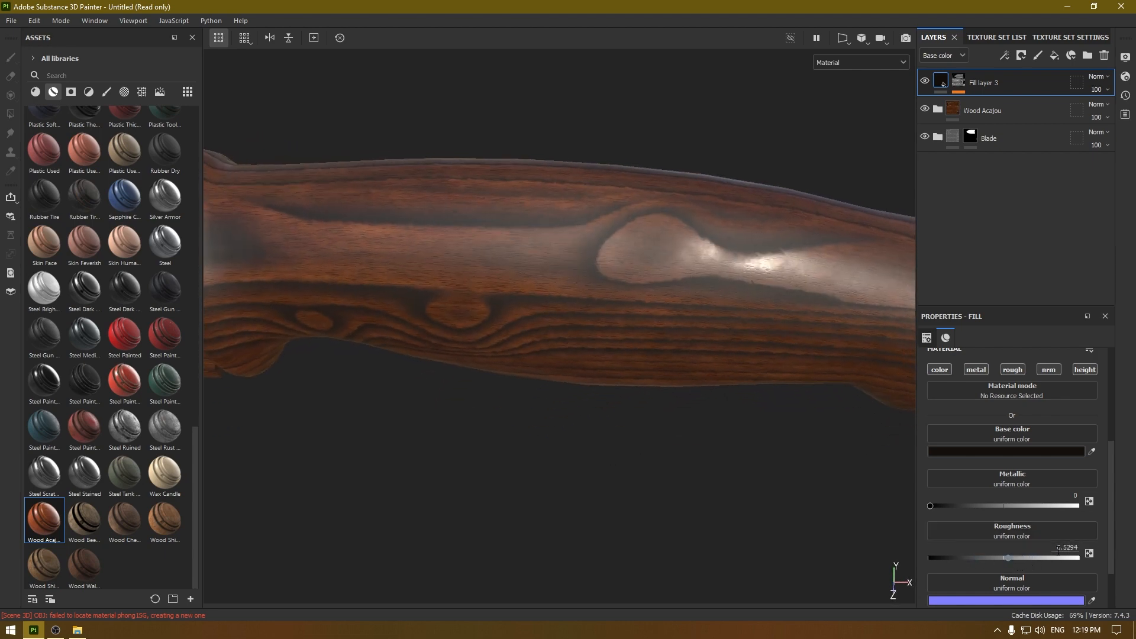
key(Return)
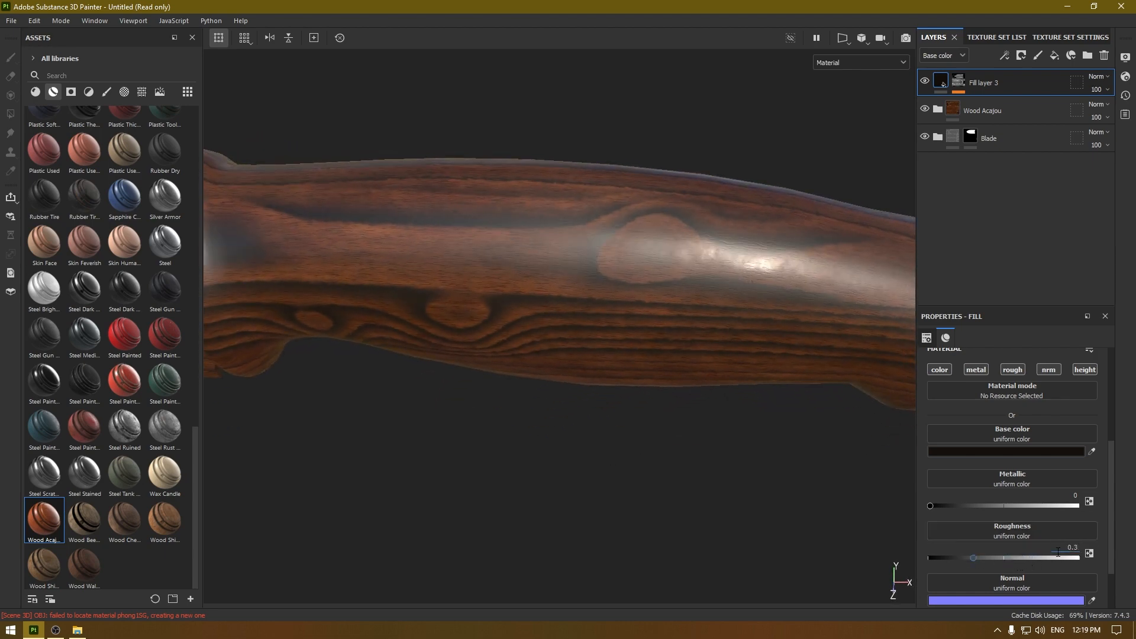
alt+drag(417, 252, 508, 207)
scroll(464, 213, down, 2)
scroll(505, 349, up, 2)
alt+drag(505, 349, 482, 349)
alt+drag(661, 360, 628, 366)
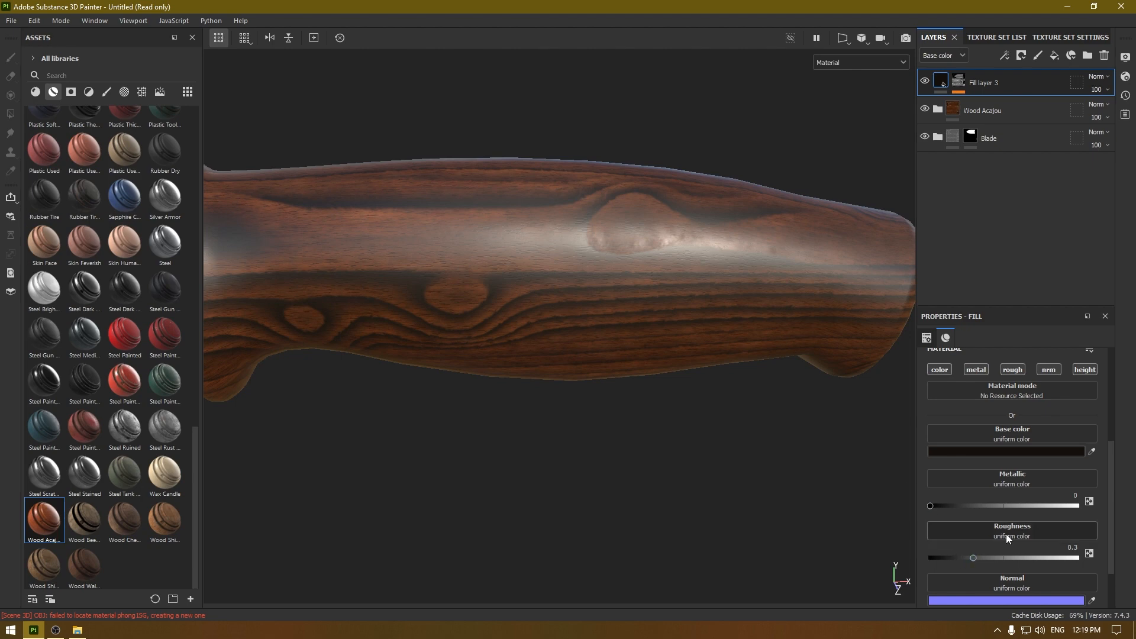
Step: Set the height of Fill layer 3 to 0.01 to give the wood grain slight relief
scroll(1006, 534, down, 2)
drag(1002, 589, 991, 585)
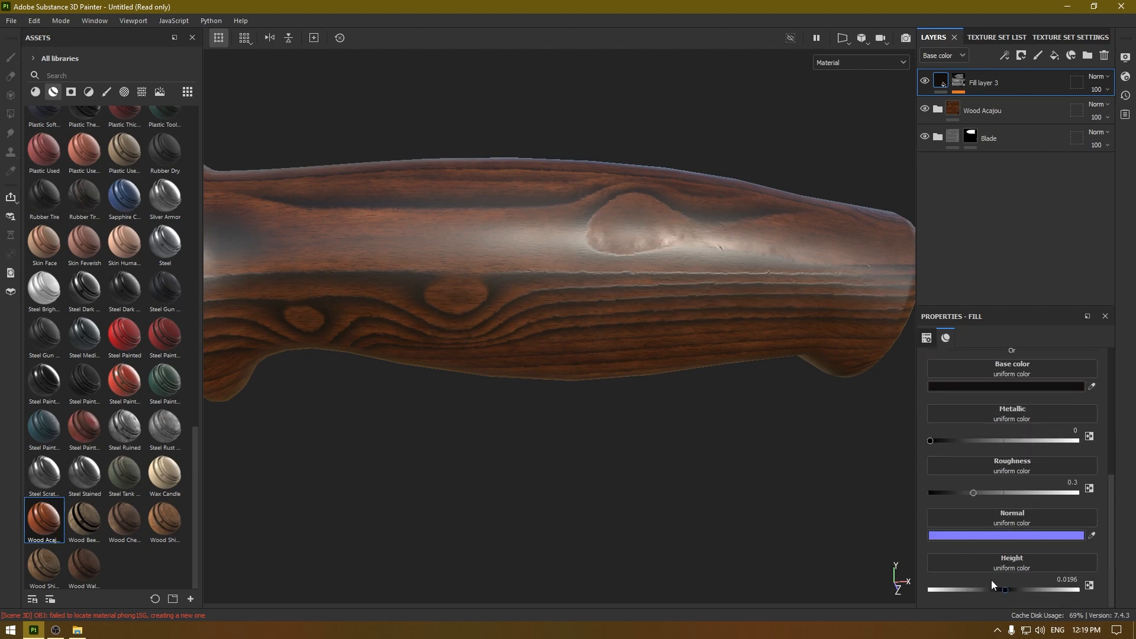
alt+drag(672, 436, 584, 483)
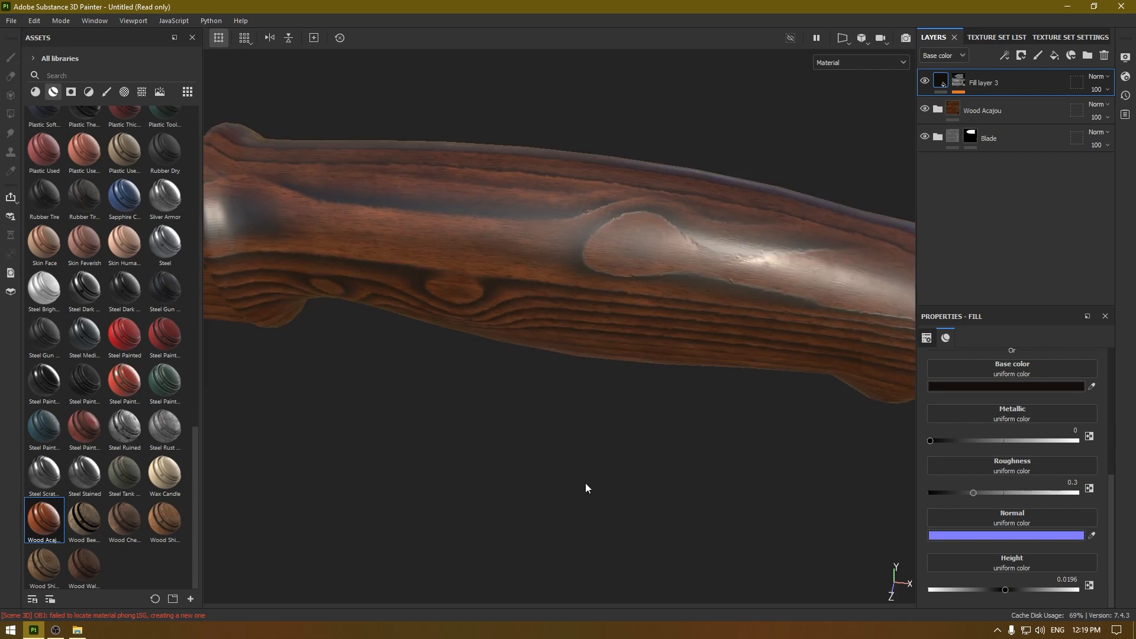
scroll(585, 483, up, 1)
double_click(1066, 579)
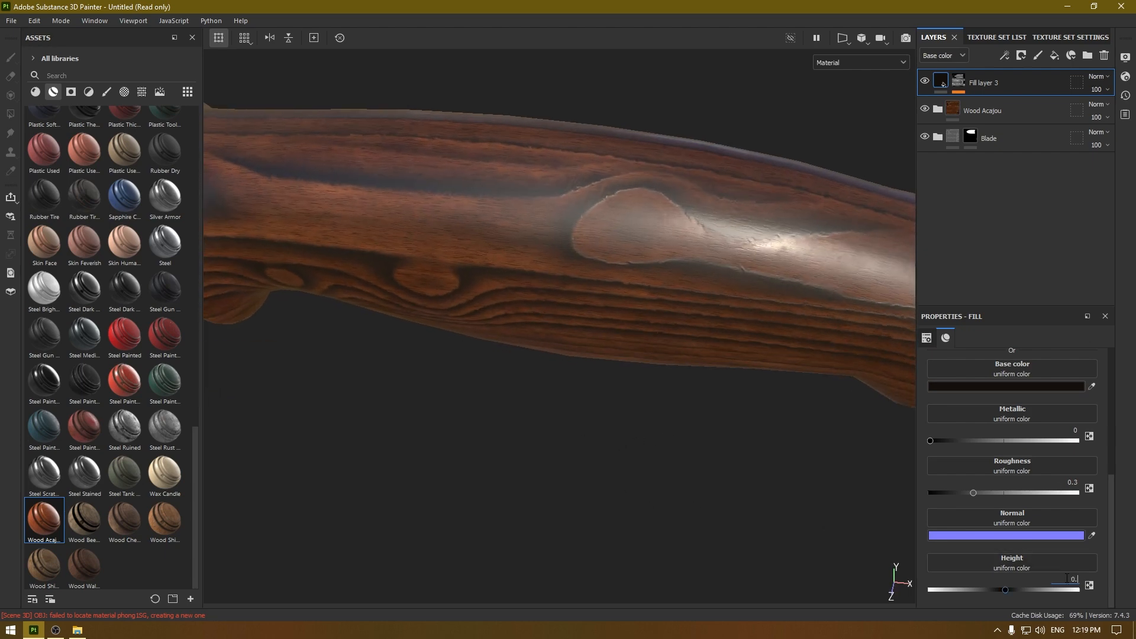
text(0.01)
key(Return)
alt+drag(675, 322, 793, 272)
alt+right_drag(793, 272, 548, 250)
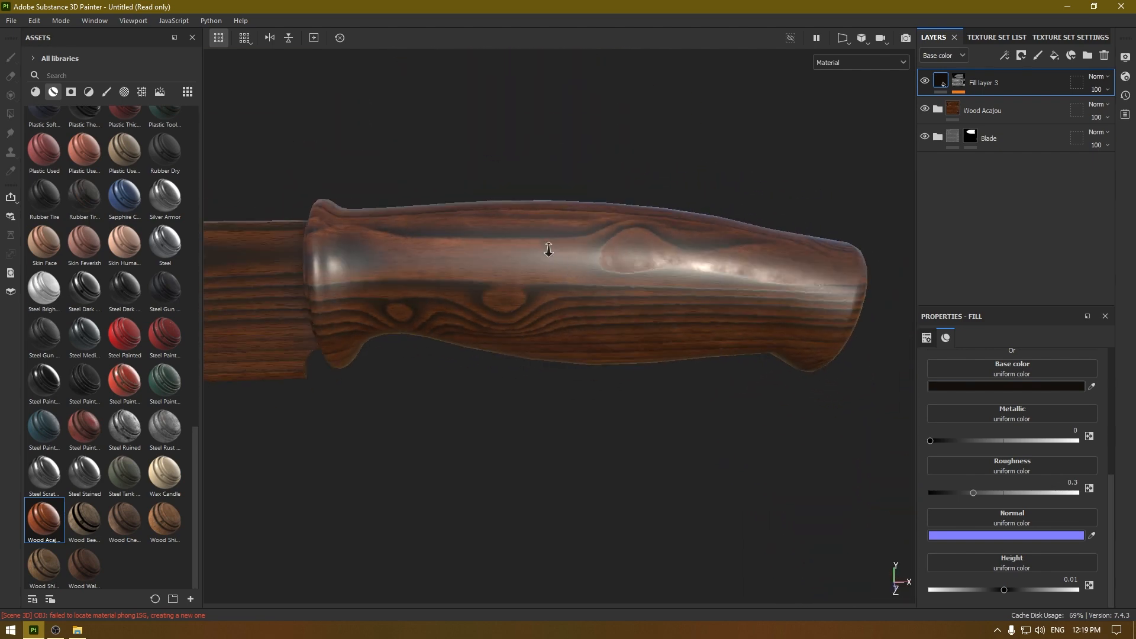
alt+drag(548, 250, 502, 283)
alt+right_drag(502, 282, 610, 272)
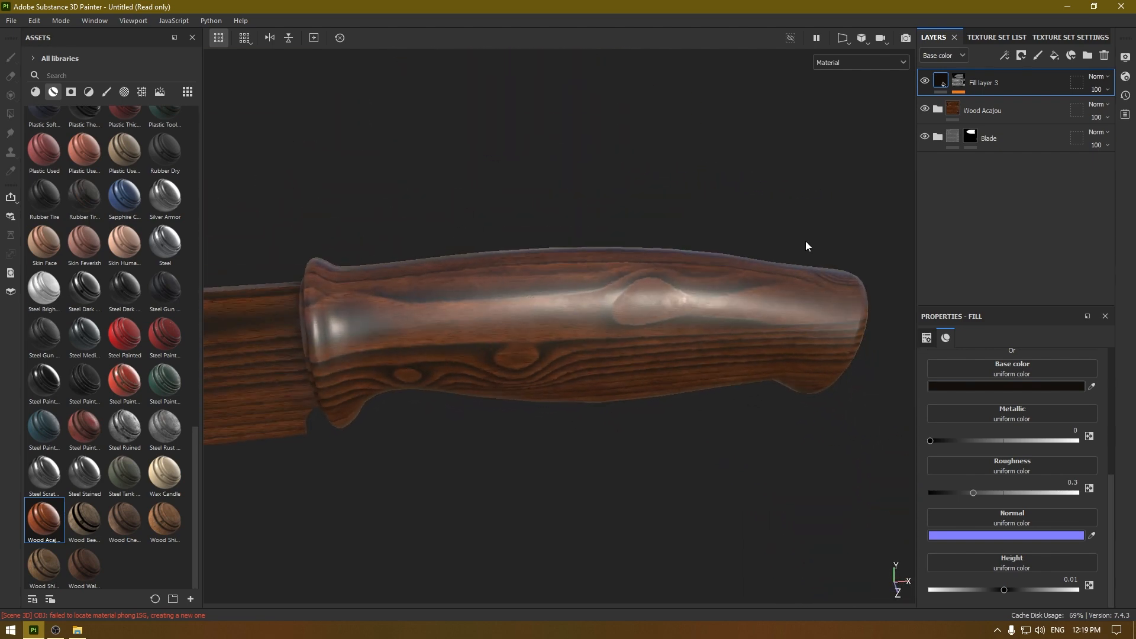
Step: Add another fill layer above Fill layer 3 with a black mask containing a fill effect
drag(988, 86, 986, 102)
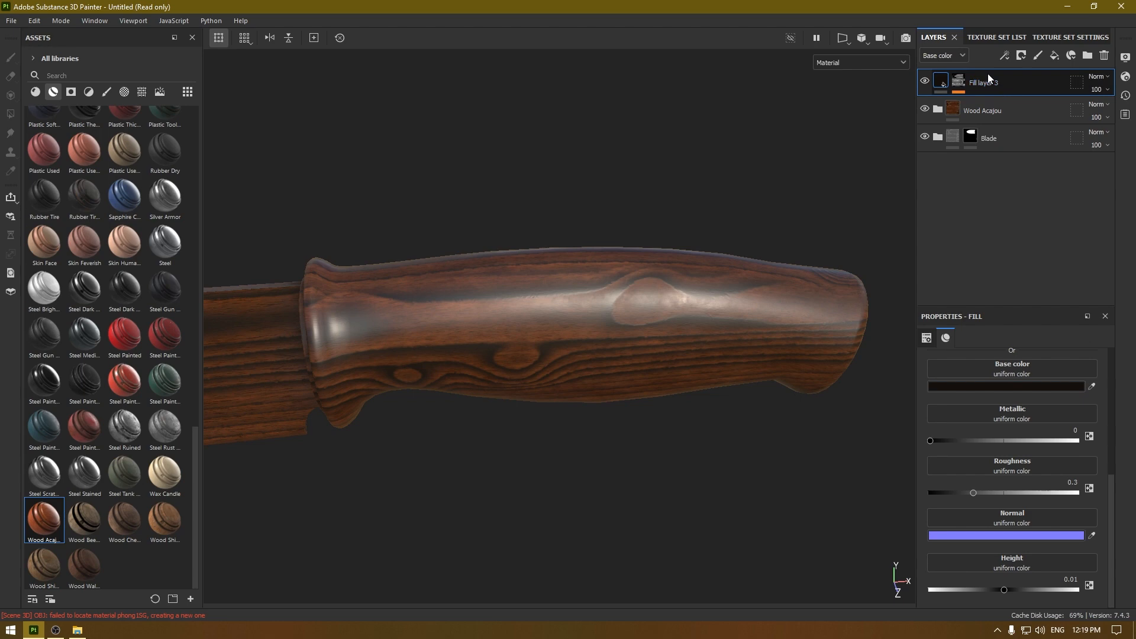
click(1054, 55)
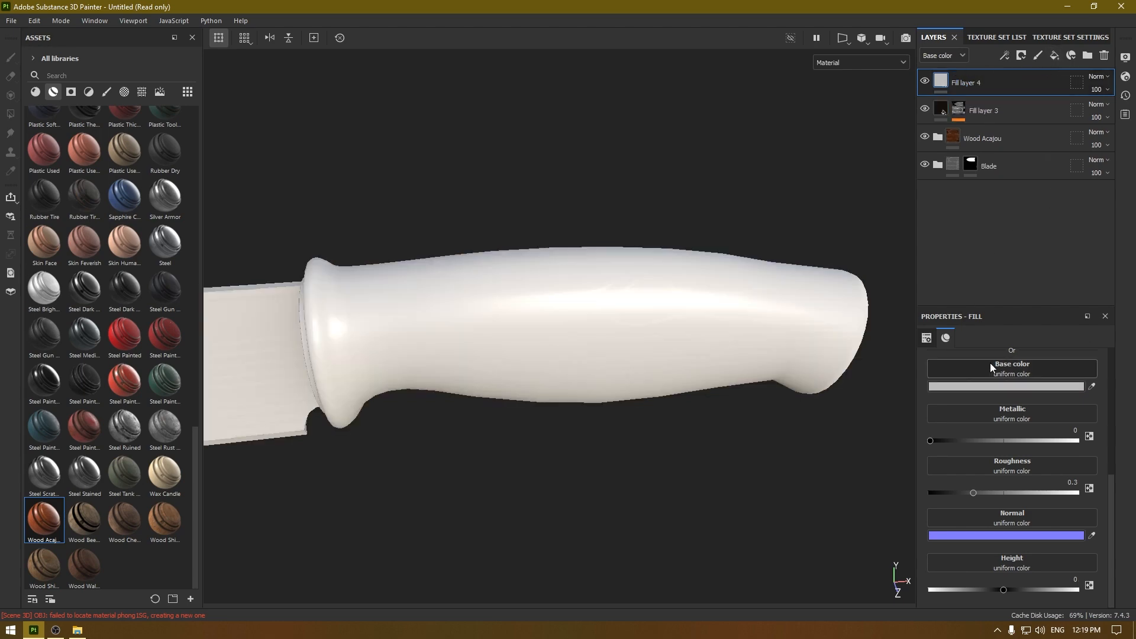
right_click(984, 87)
click(998, 112)
right_click(999, 73)
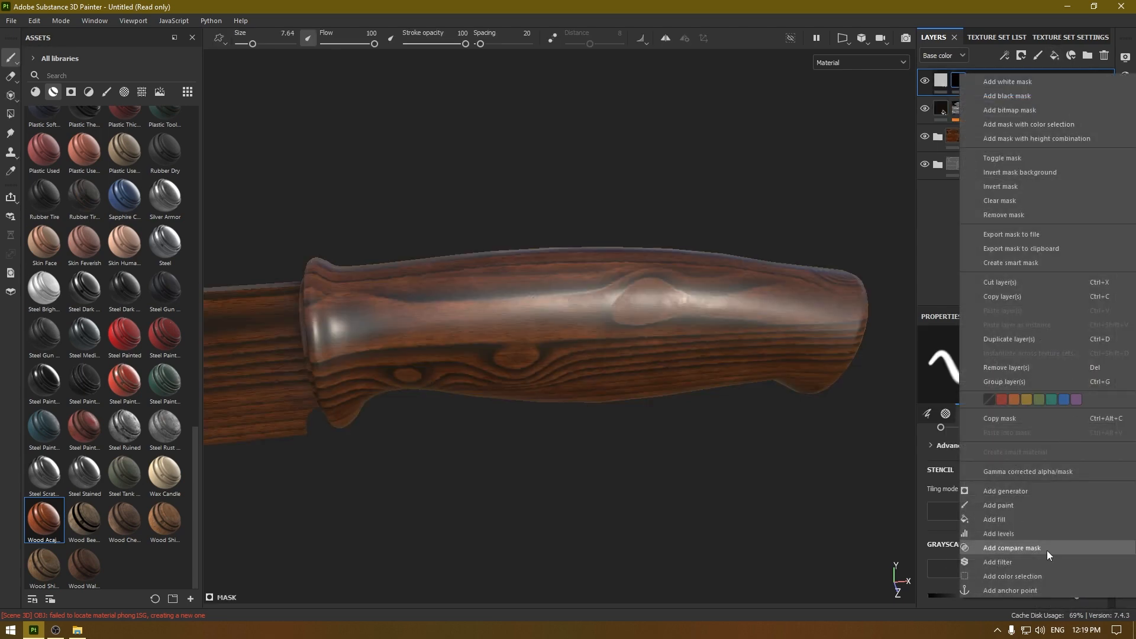
click(1010, 519)
Step: Search the resources for "scra" and assign Grunge Scratches Rough to the new mask's fill effect
click(996, 390)
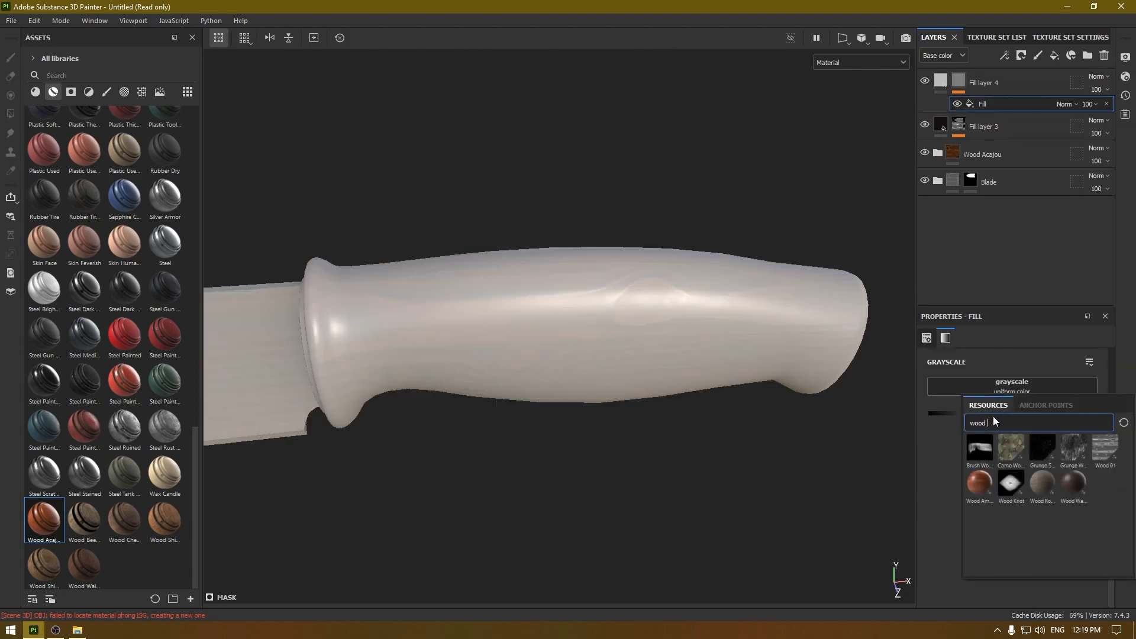
text(scra)
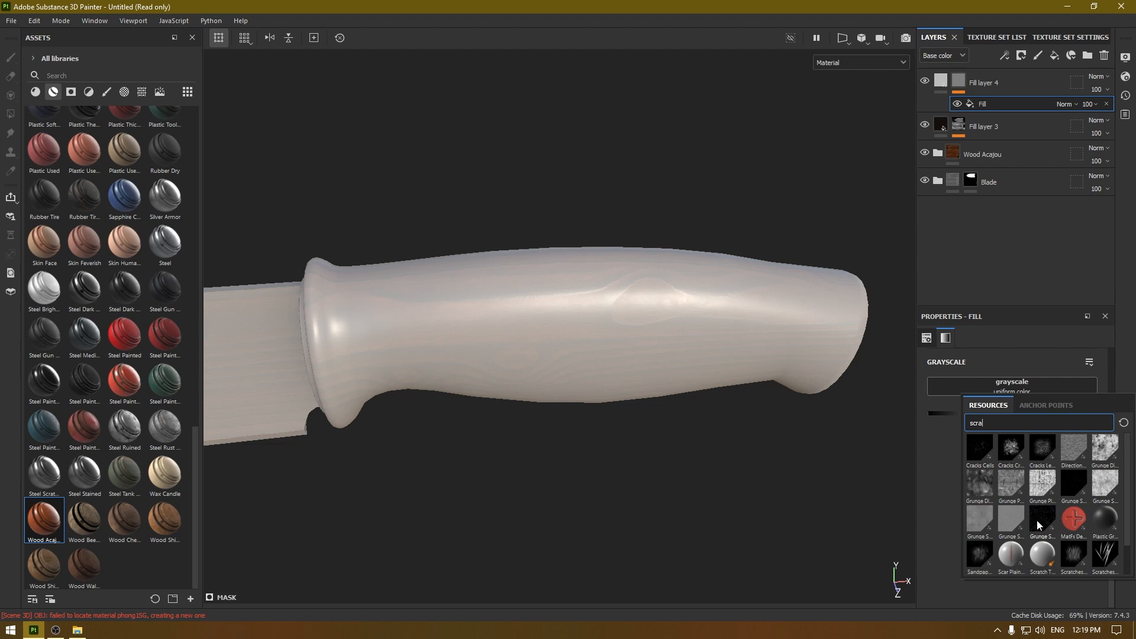
mouse_move(1037, 519)
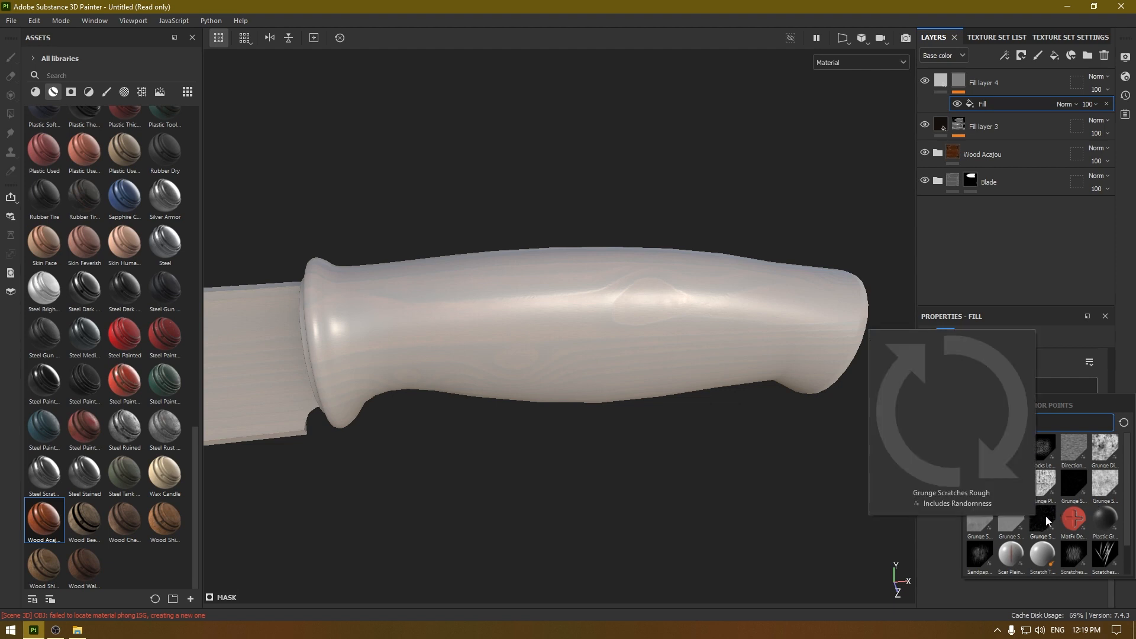
click(1036, 519)
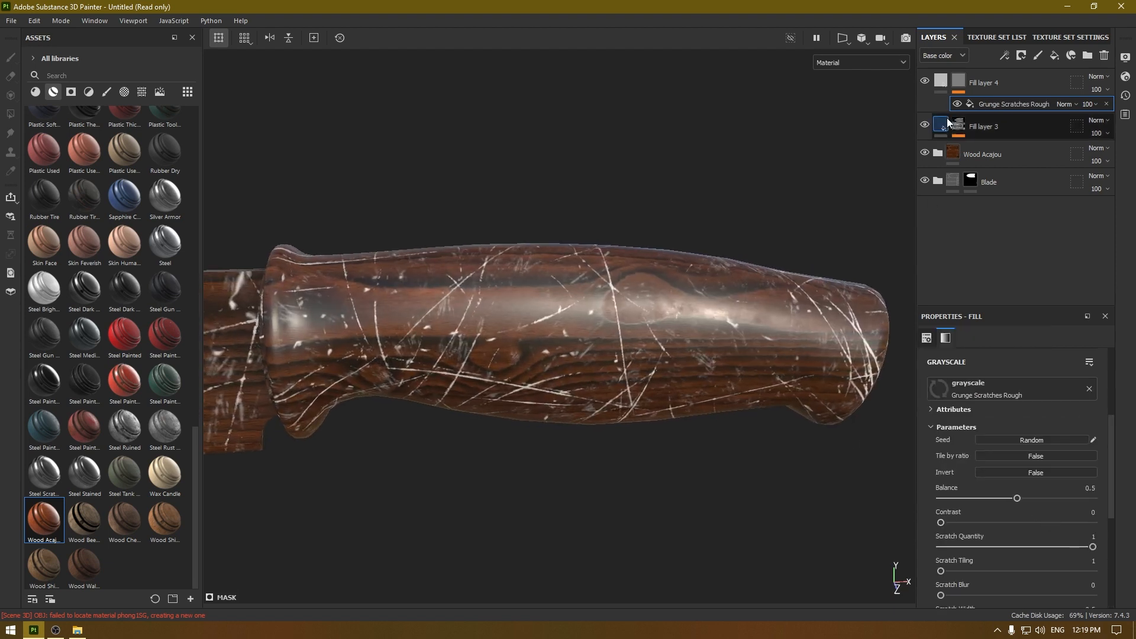
Step: Set the base color of Fill layer 4 to dark brown, hex 3B2A19
click(944, 84)
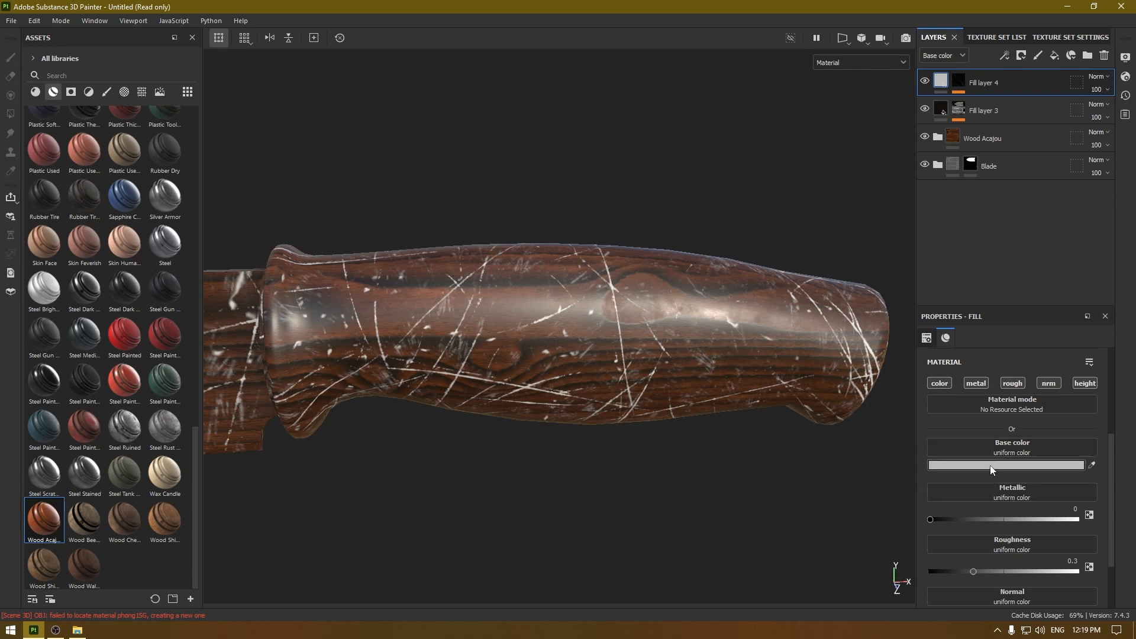
click(989, 465)
drag(911, 408, 896, 415)
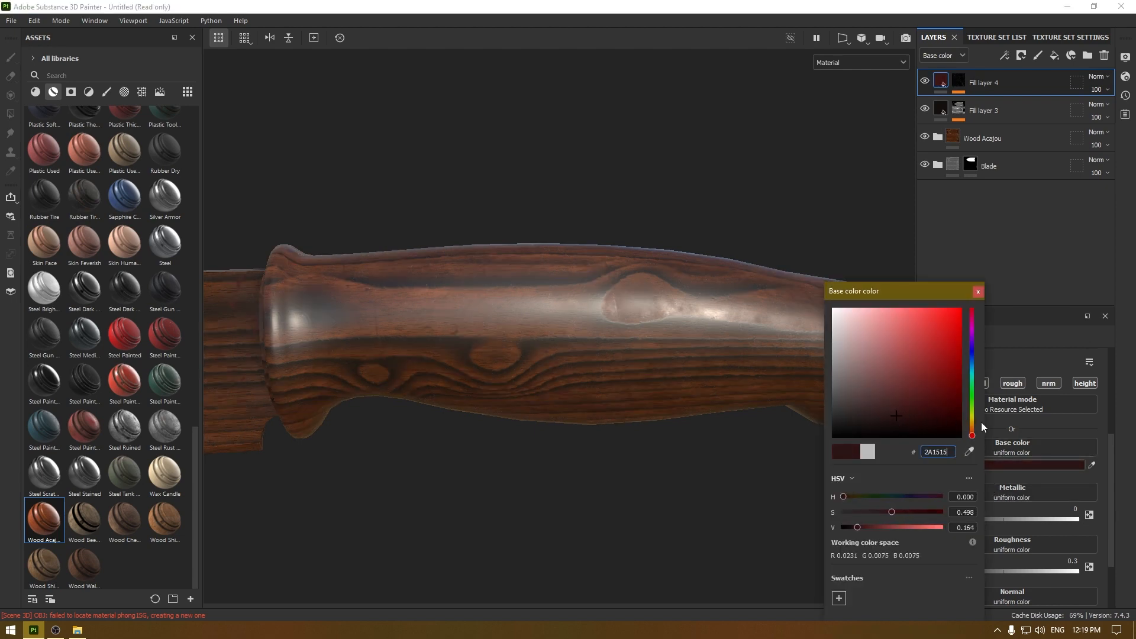
drag(971, 435, 906, 407)
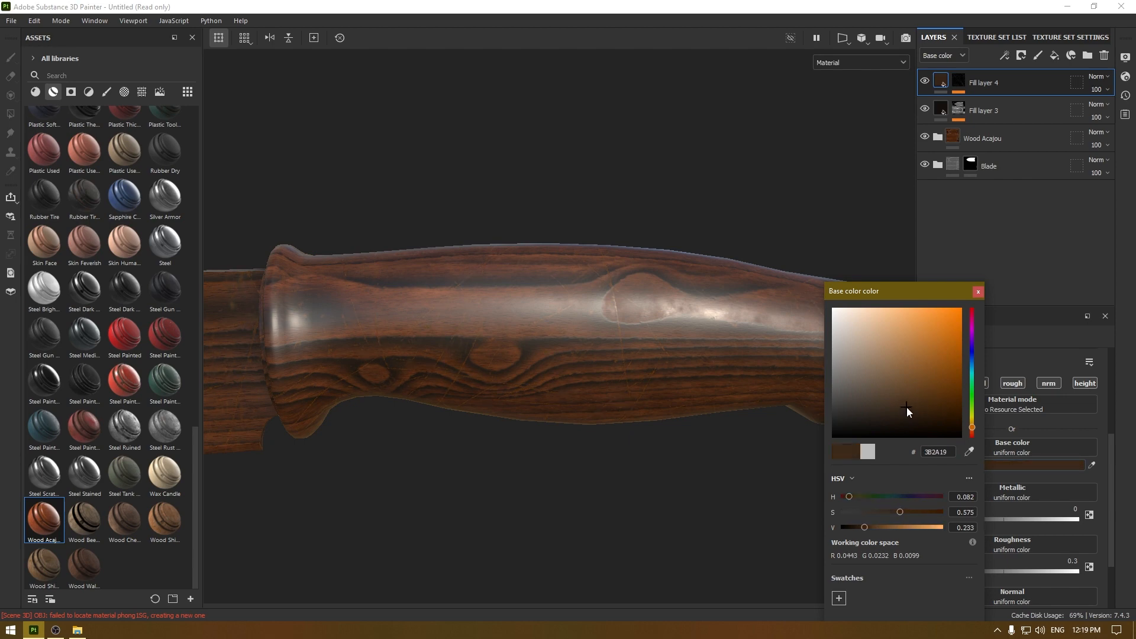
alt+drag(651, 426, 568, 459)
scroll(616, 495, up, 3)
alt+drag(617, 495, 704, 361)
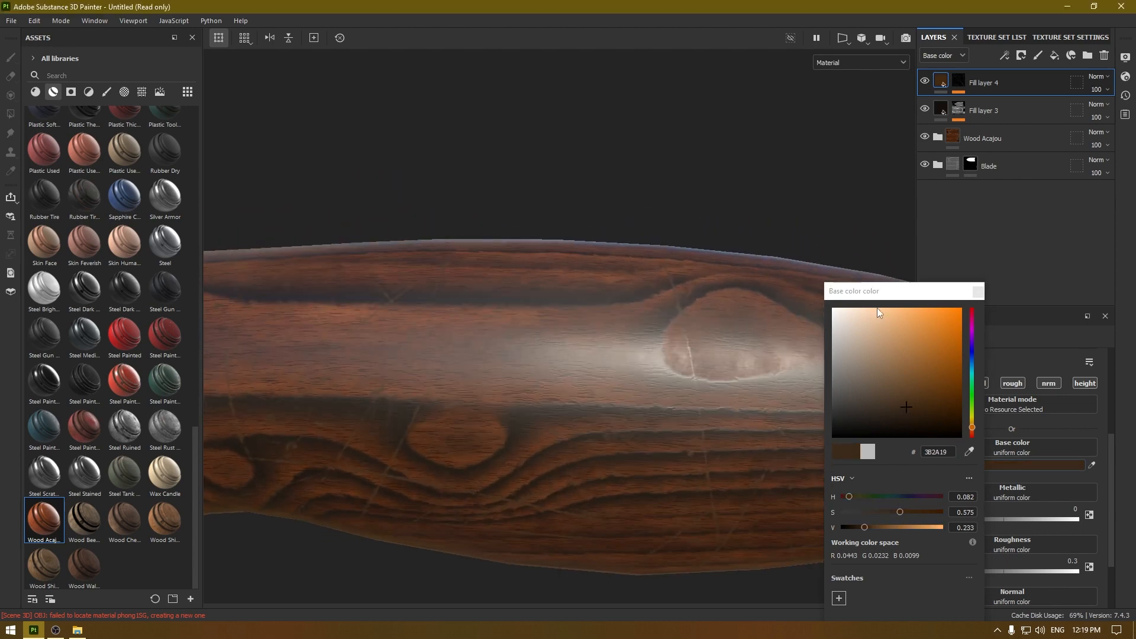
click(978, 292)
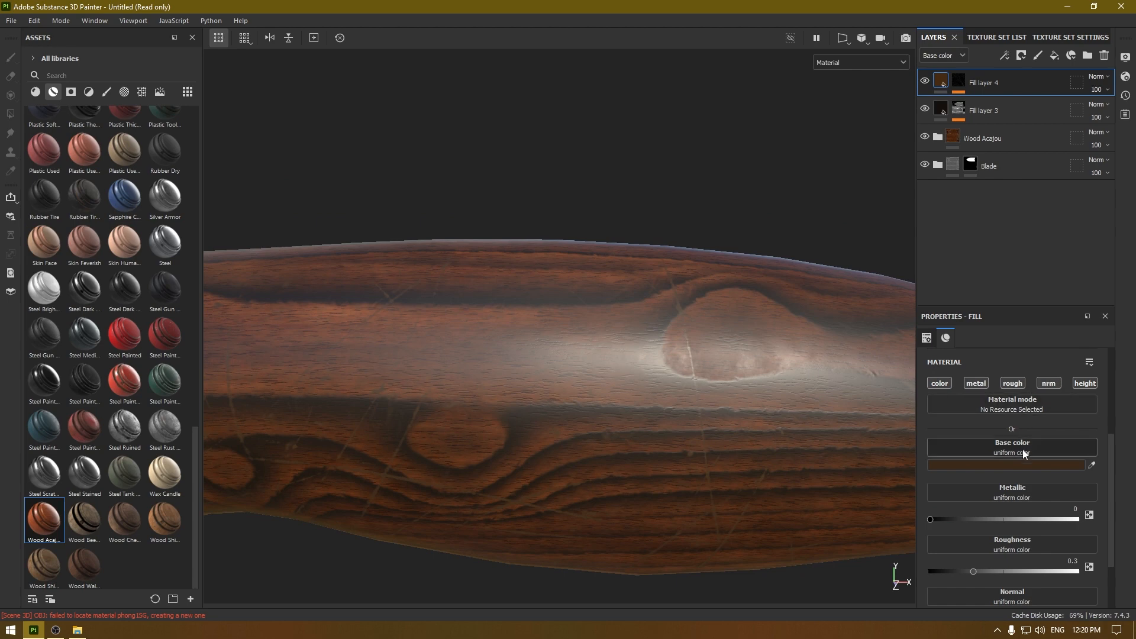
Step: Set Fill layer 4's roughness to about 0.58 and its height to -0.05 so the scratches are engraved into the wood
scroll(1005, 474, down, 2)
drag(972, 492, 1015, 493)
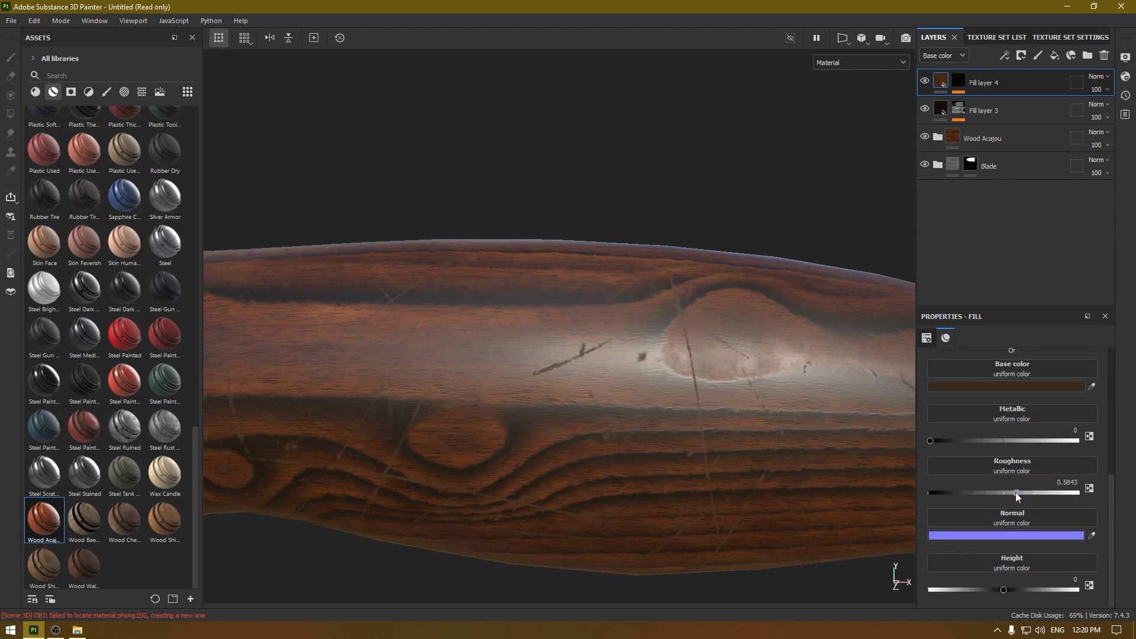
drag(1003, 589, 999, 589)
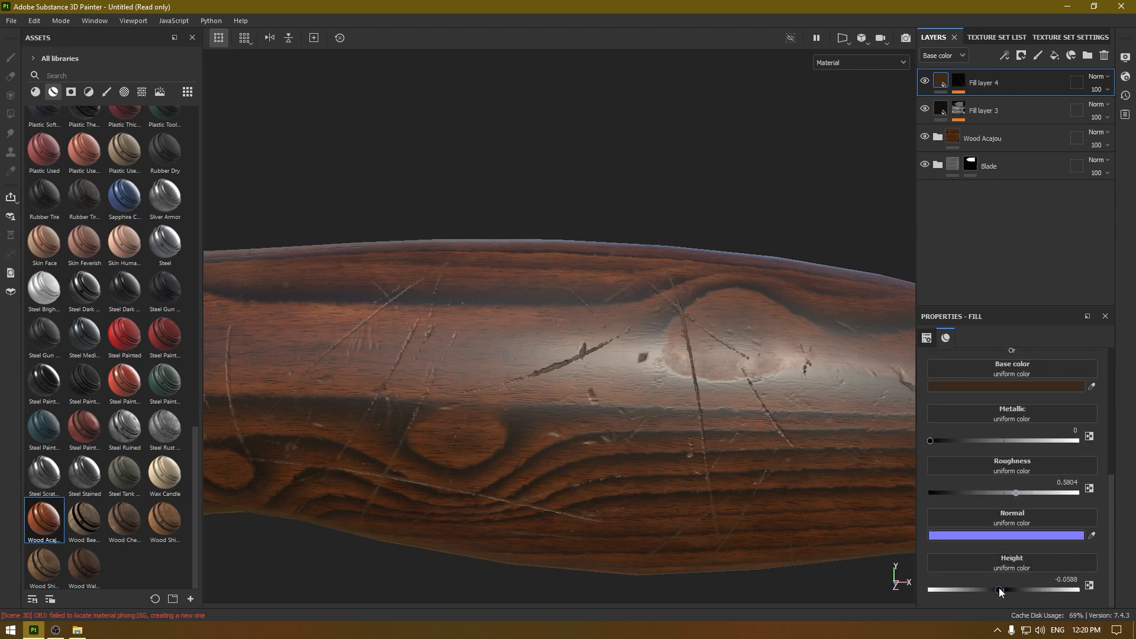
scroll(452, 317, down, 5)
alt+drag(451, 317, 532, 380)
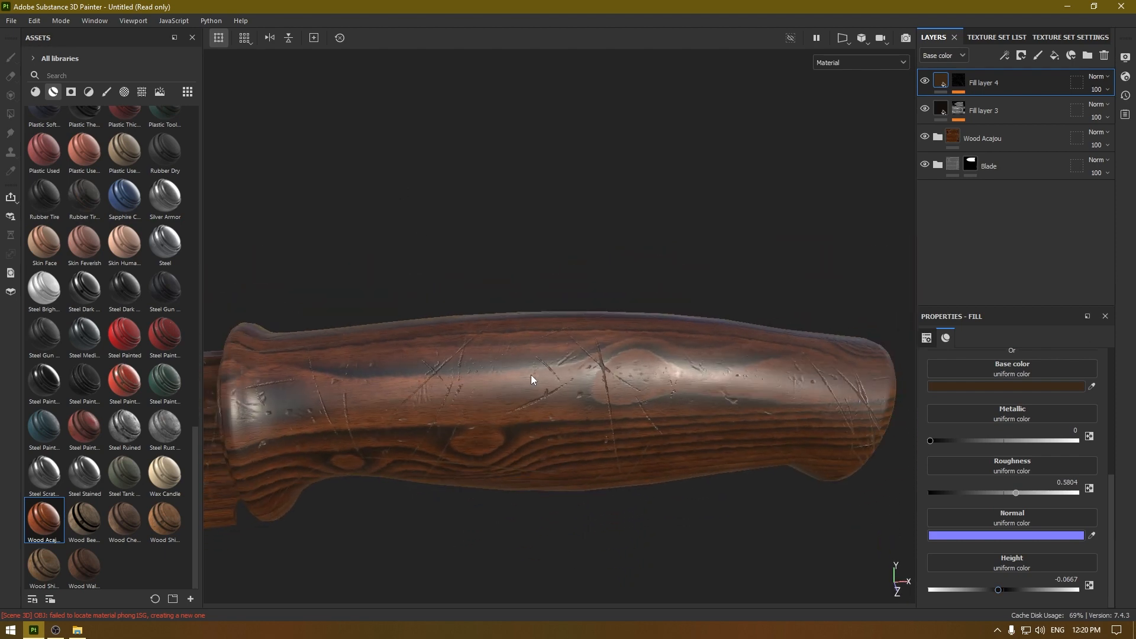
alt+middle_drag(532, 380, 601, 287)
double_click(1063, 577)
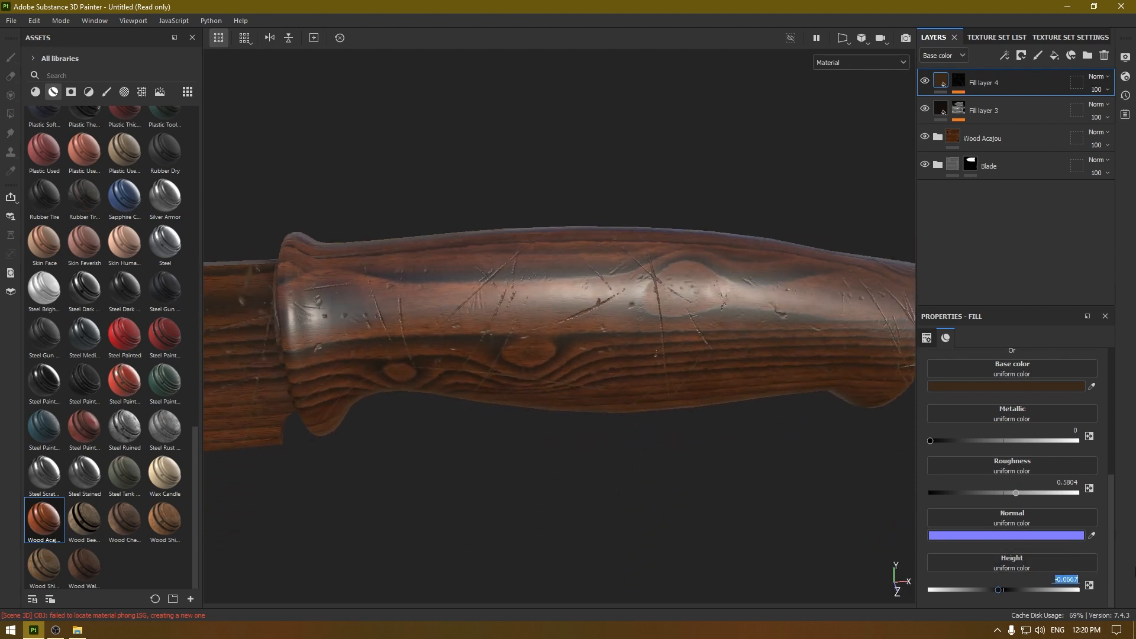
key(BackSpace)
alt+drag(383, 338, 474, 420)
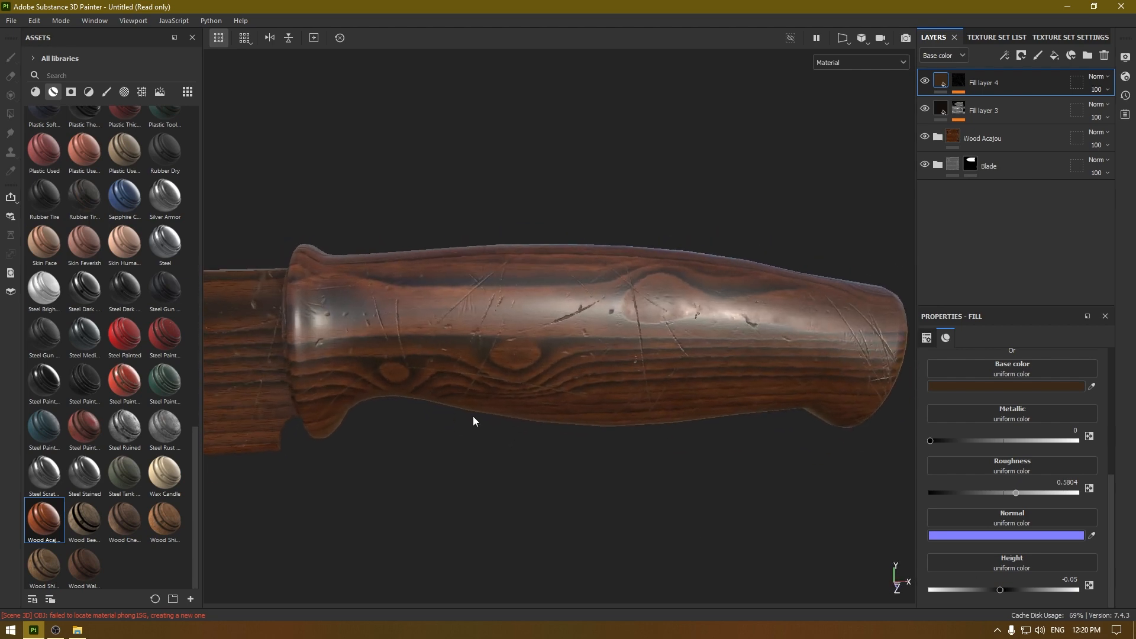
Step: Reduce the Scratch Width of the Grunge Scratches Rough fill in Fill layer 4's mask to 0.27
click(953, 86)
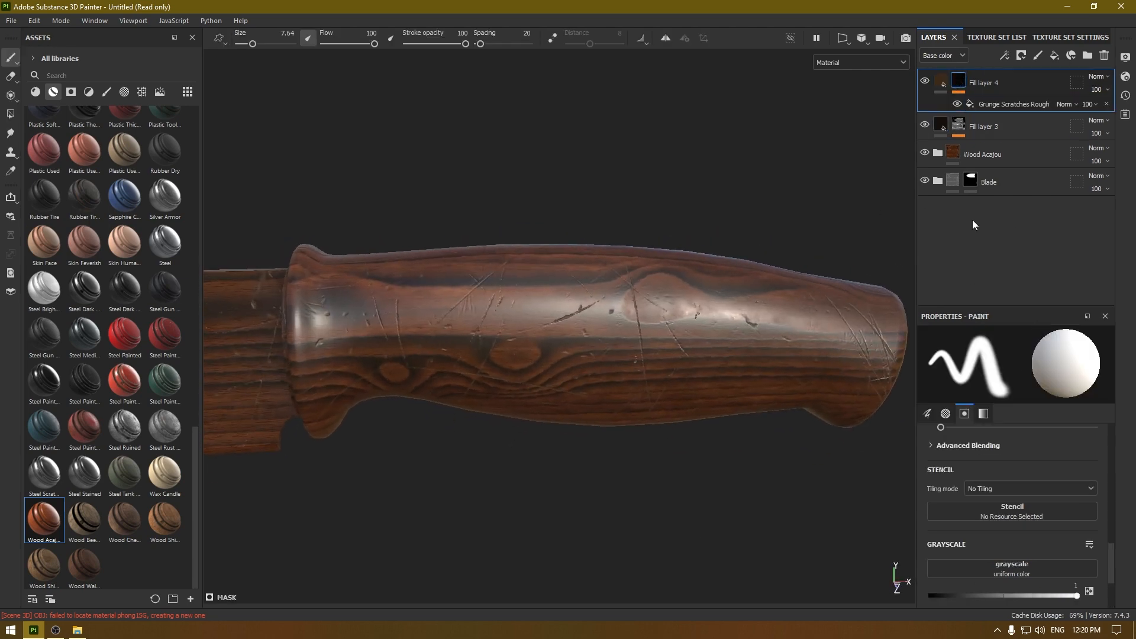
click(996, 104)
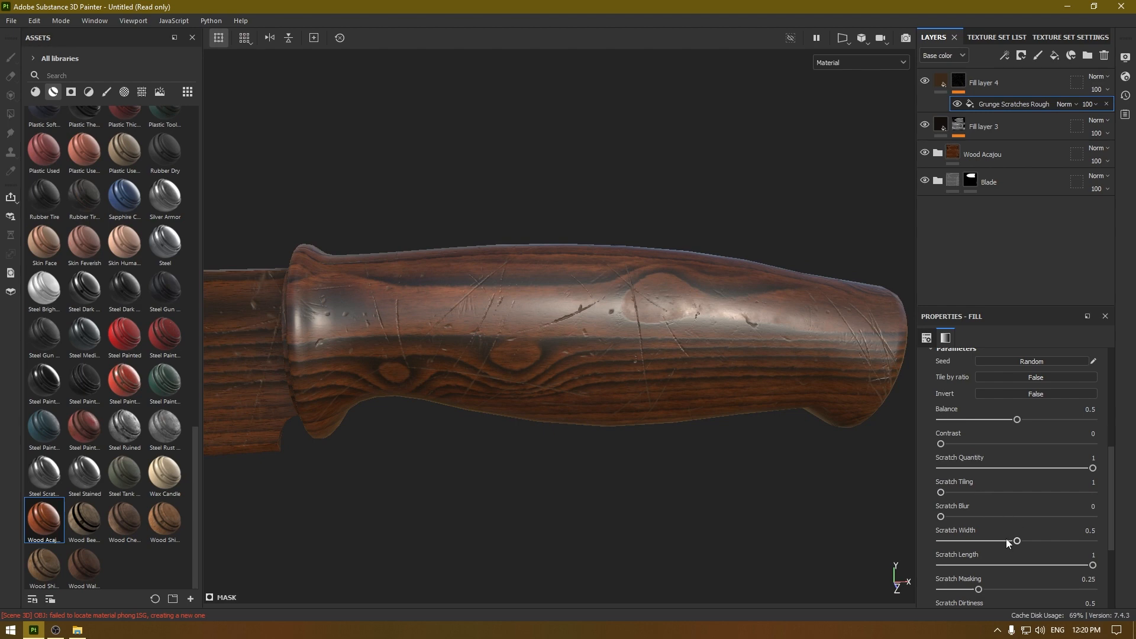
drag(1017, 541, 982, 541)
alt+drag(663, 438, 563, 416)
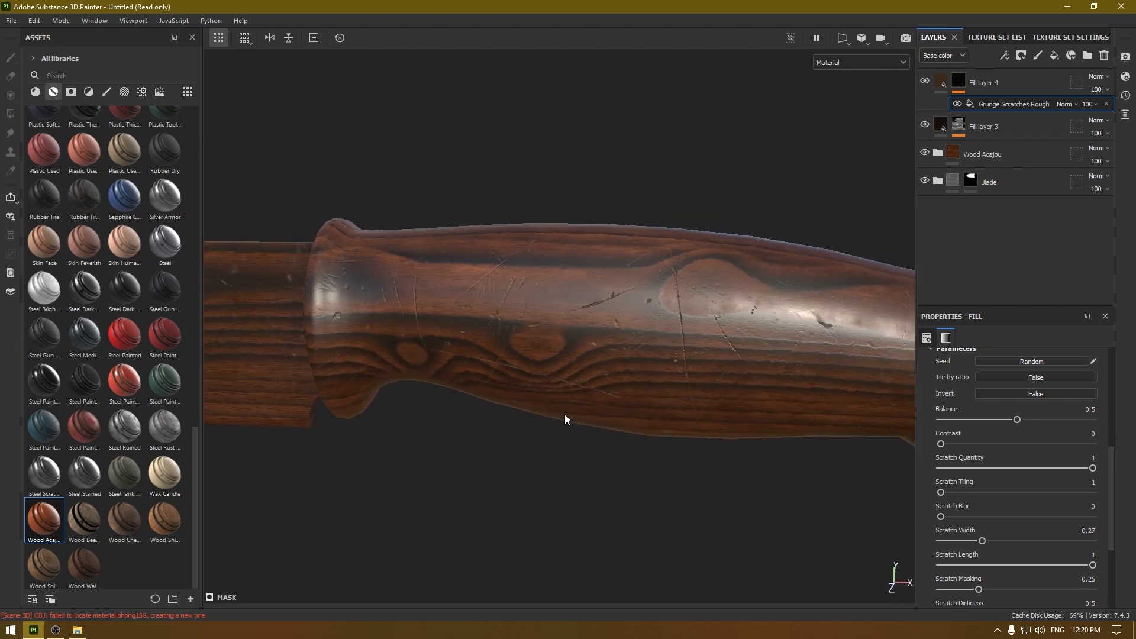
Step: Group Fill layer 4, Fill layer 3 and Wood Acajou into a folder named Handle_Wood
click(1003, 78)
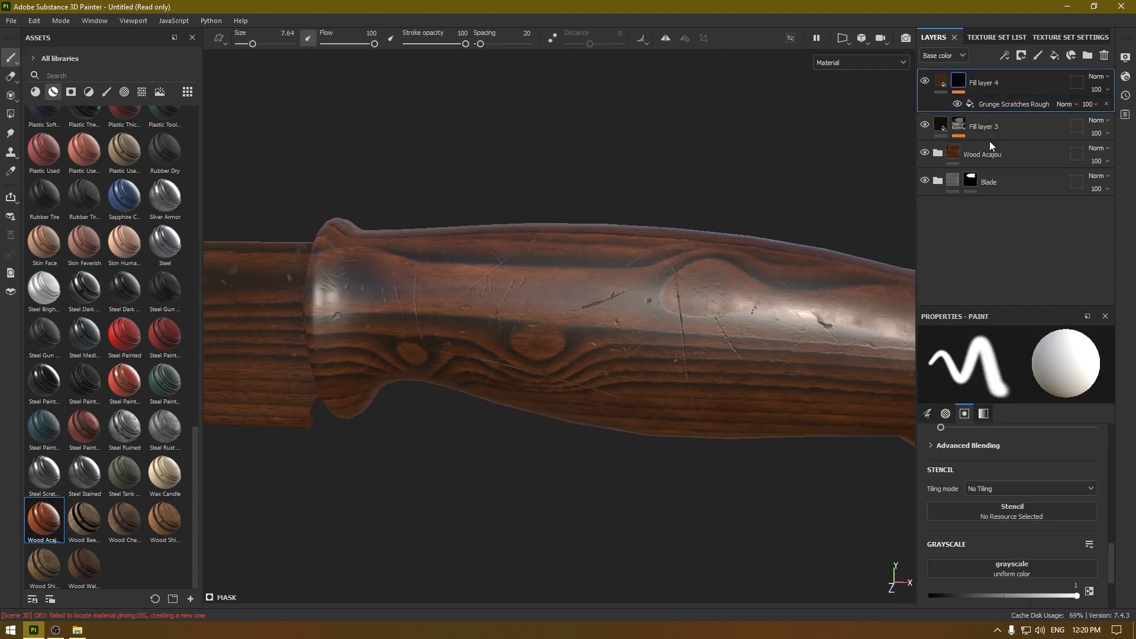
ctrl+click(989, 152)
ctrl+click(982, 133)
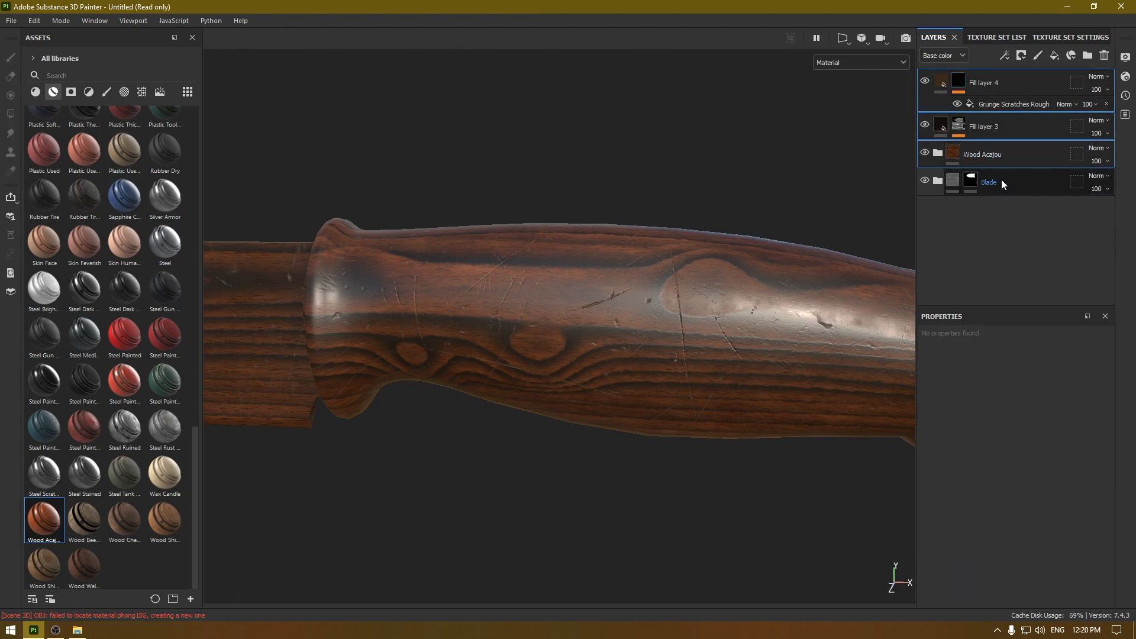
key(ctrl+g)
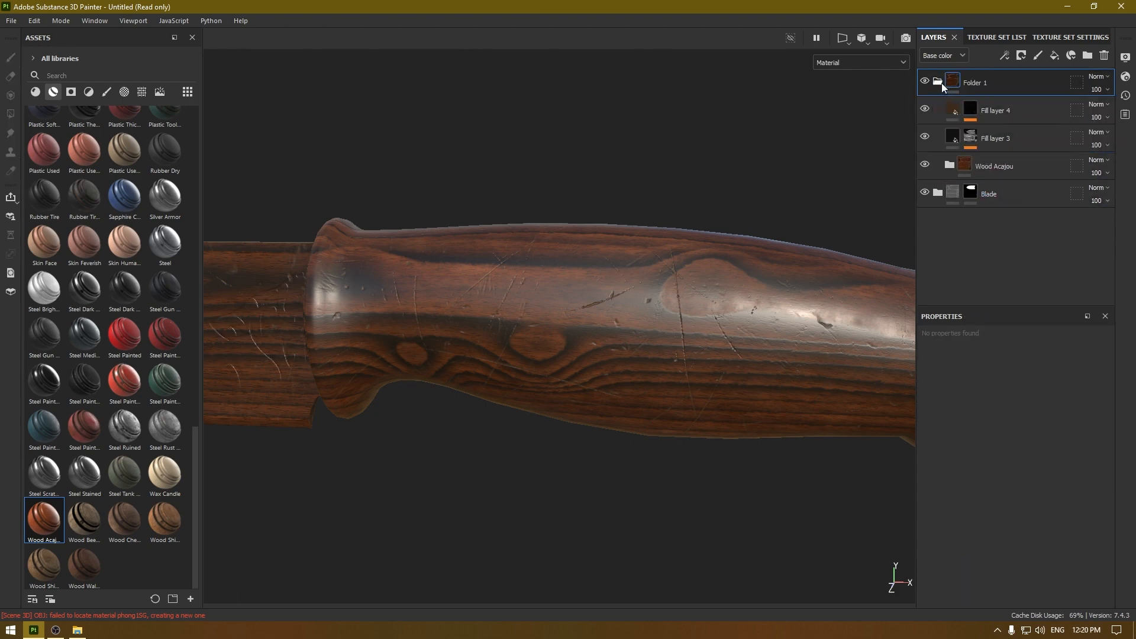
click(941, 82)
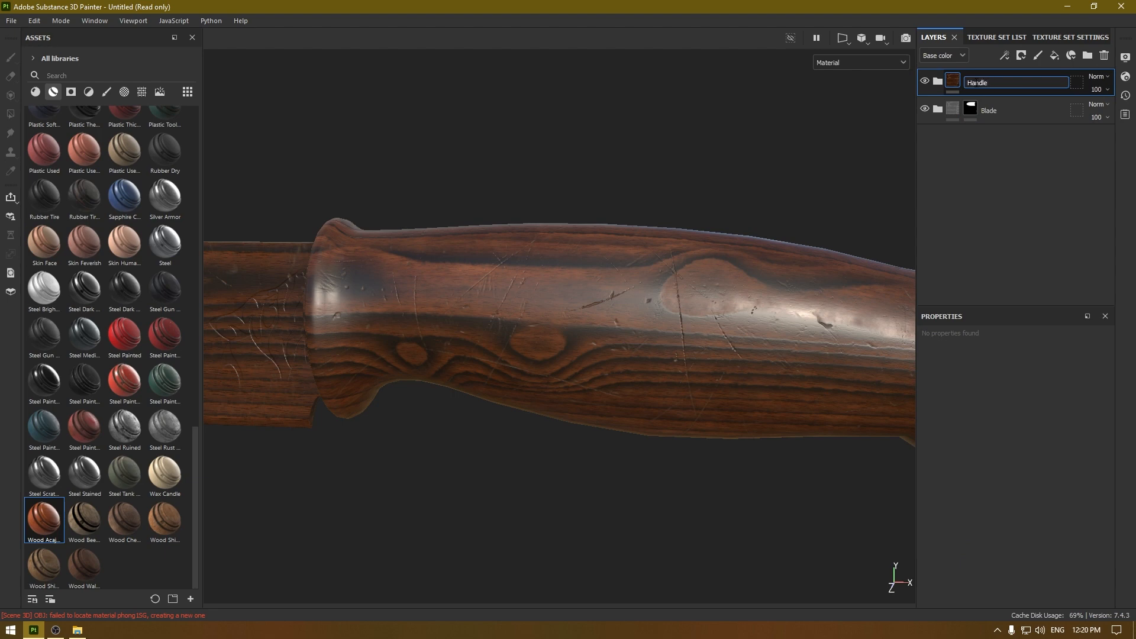
key(Return)
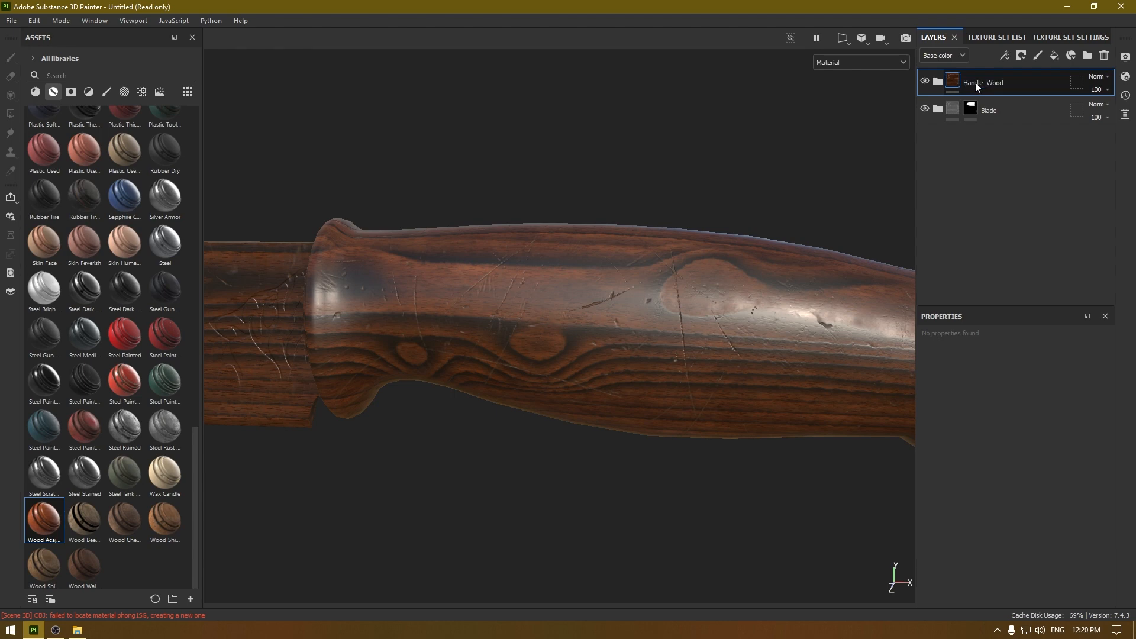
Step: Add a black mask to the Handle_Wood folder and reveal only the handle's middle section with Polygon Fill in quad mode, excluding both end caps
right_click(975, 83)
click(989, 92)
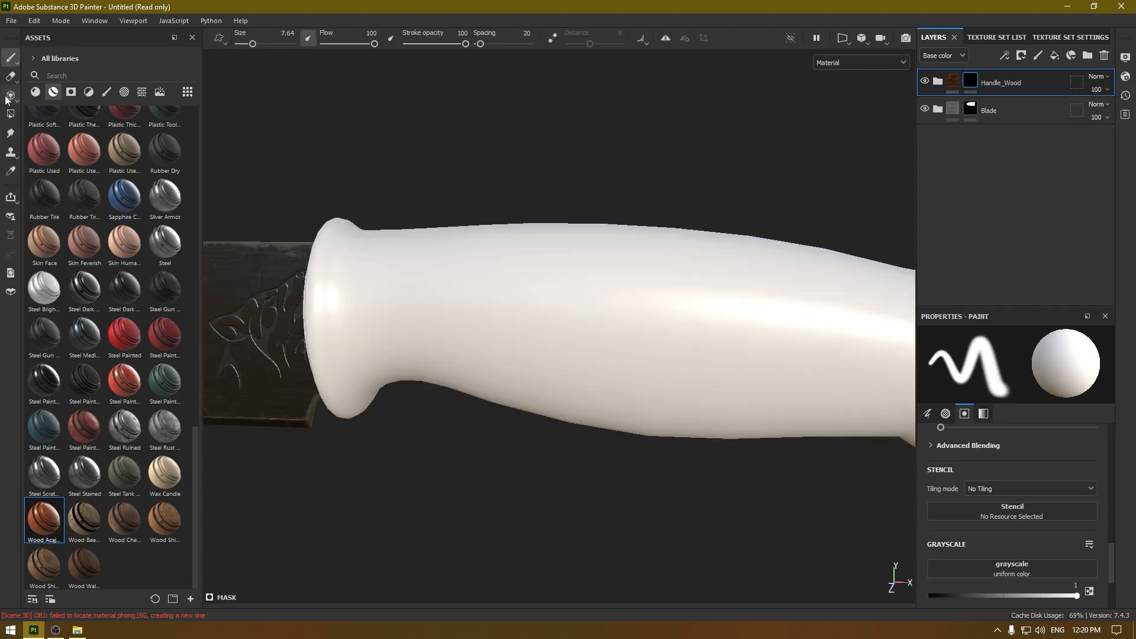
click(10, 113)
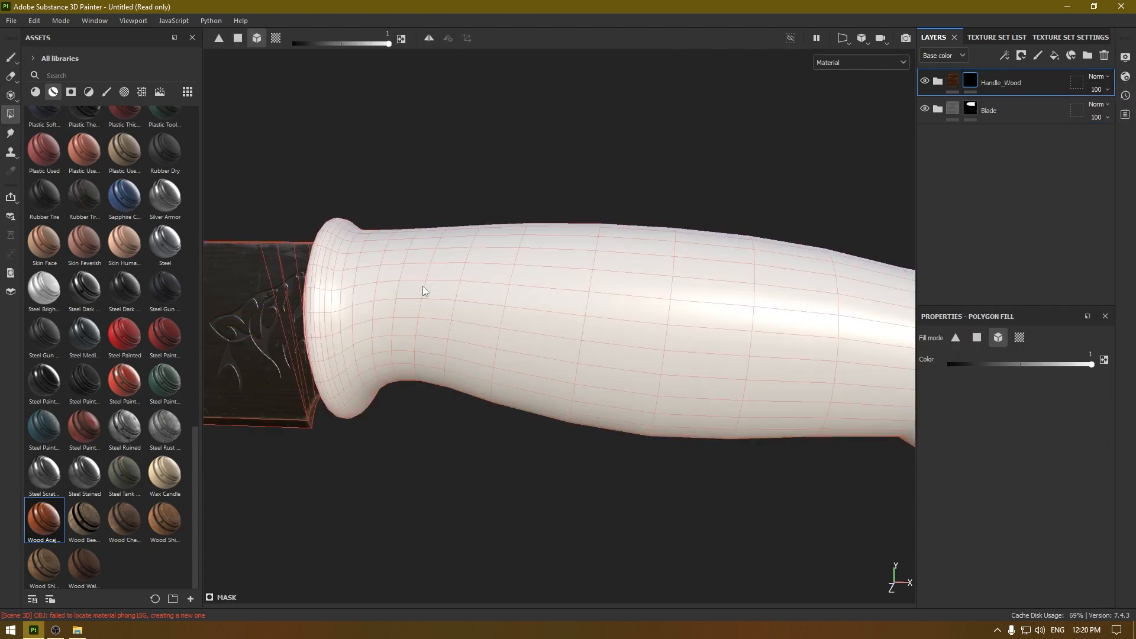
alt+drag(422, 285, 452, 364)
scroll(450, 284, down, 2)
alt+drag(448, 204, 483, 255)
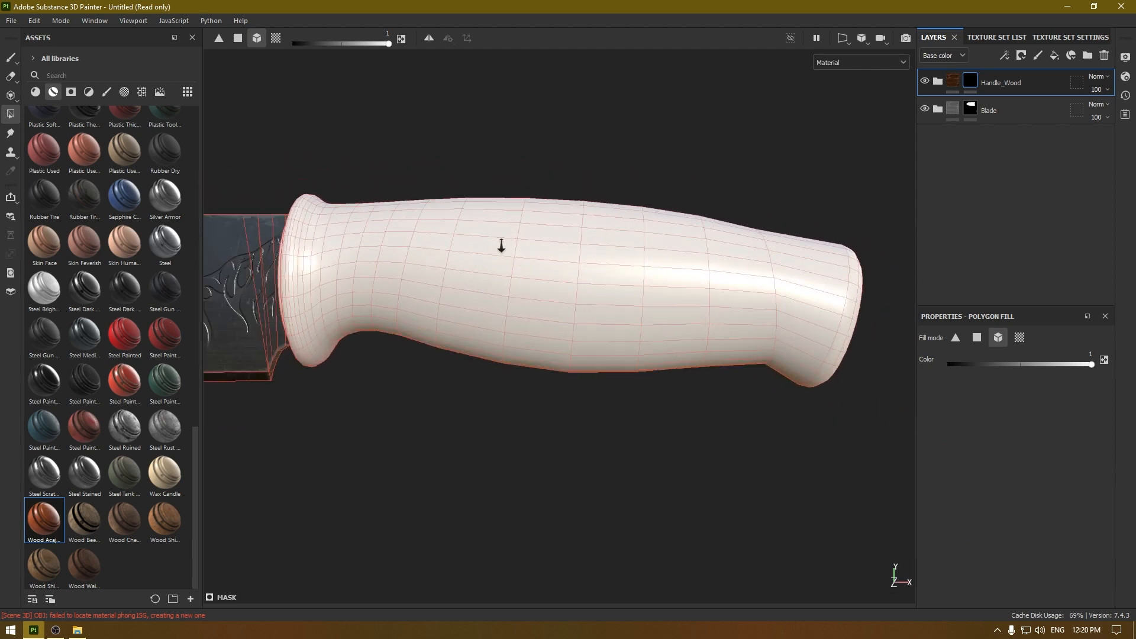
alt+right_drag(501, 245, 521, 239)
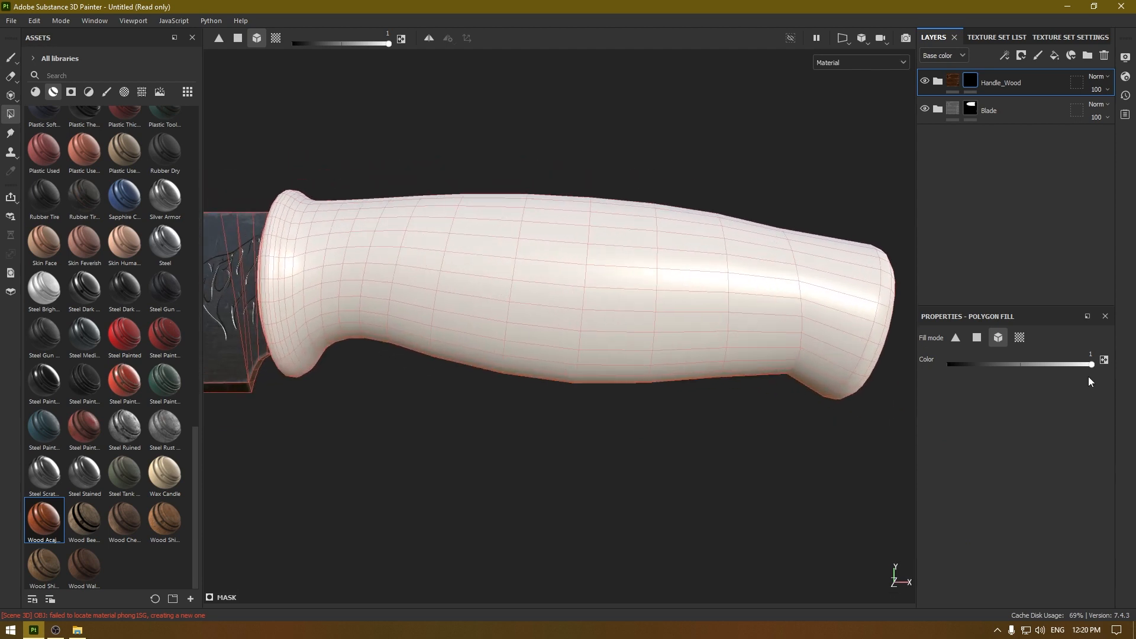
click(976, 340)
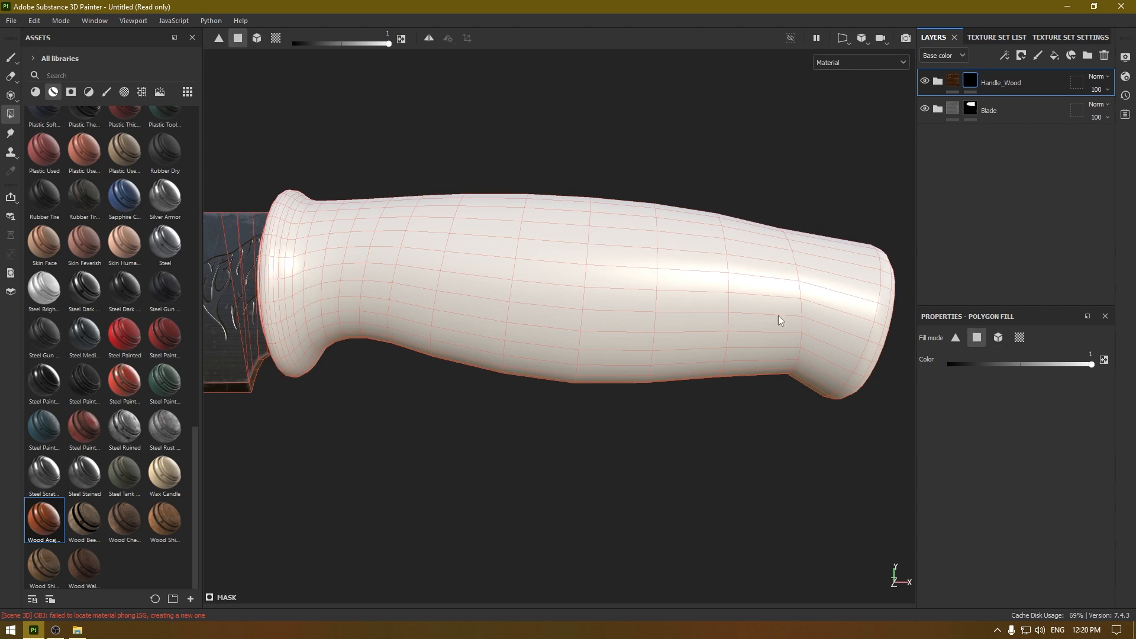
drag(646, 182, 760, 437)
drag(639, 159, 388, 273)
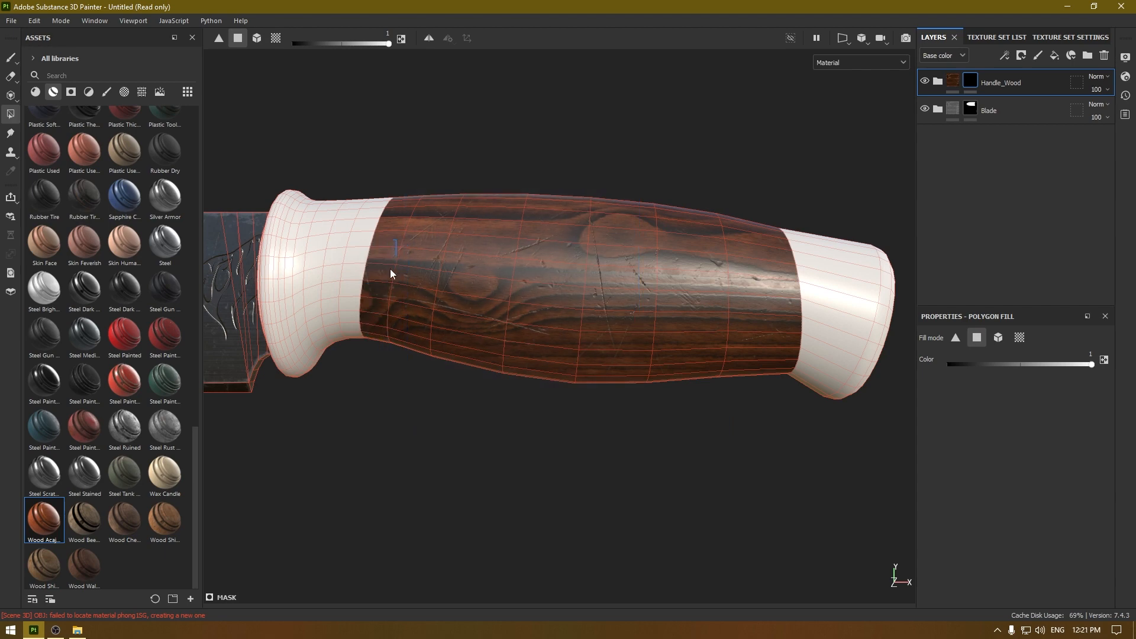
alt+drag(359, 337, 396, 387)
drag(444, 170, 500, 293)
alt+right_drag(500, 293, 481, 301)
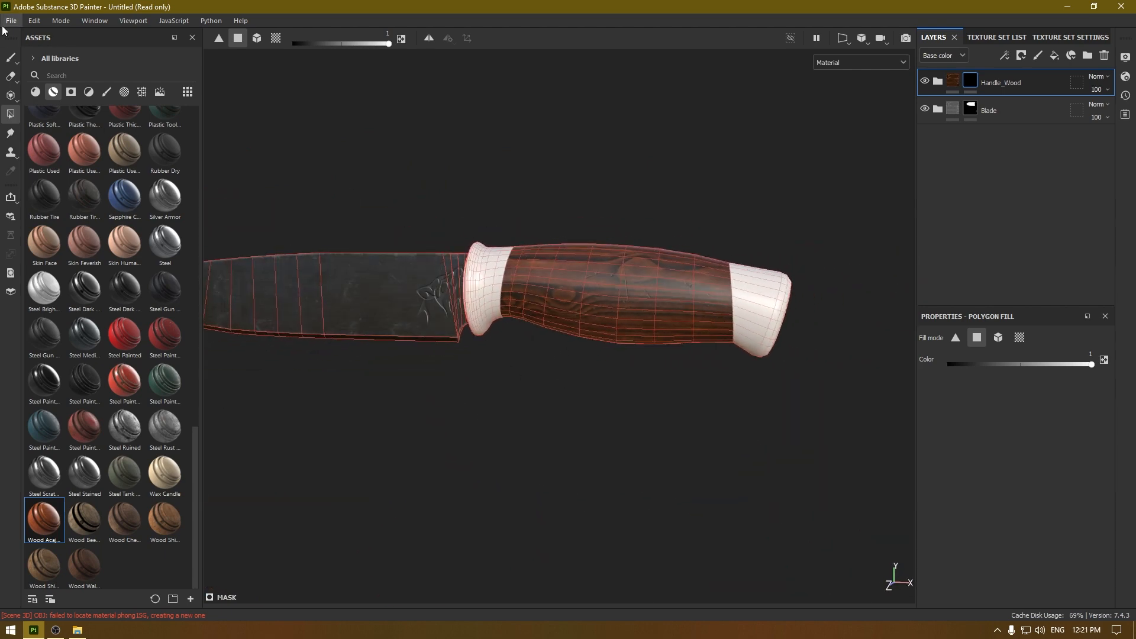
click(10, 58)
Step: Add the Bronze Armor smart material at the top of the layer stack, above Handle_Wood
mouse_move(576, 370)
alt+right_down()
mouse_move(626, 358)
mouse_move(669, 314)
alt+right_up()
mouse_move(669, 314)
alt+mouse_down()
mouse_move(658, 274)
mouse_move(556, 254)
mouse_move(637, 330)
mouse_move(810, 361)
alt+mouse_up()
alt+middle_drag(811, 361, 699, 356)
mouse_move(699, 357)
alt+mouse_down()
mouse_move(568, 398)
mouse_move(345, 256)
alt+mouse_up()
alt+drag(678, 311, 689, 307)
alt+middle_drag(689, 307, 717, 323)
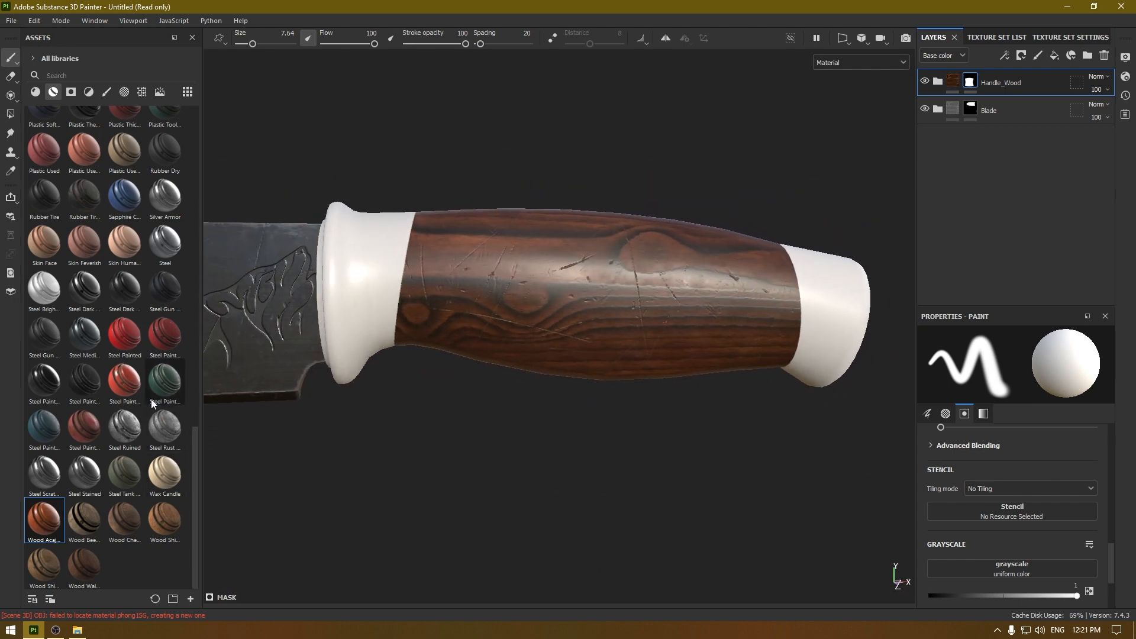
scroll(169, 391, up, 10)
scroll(169, 360, up, 5)
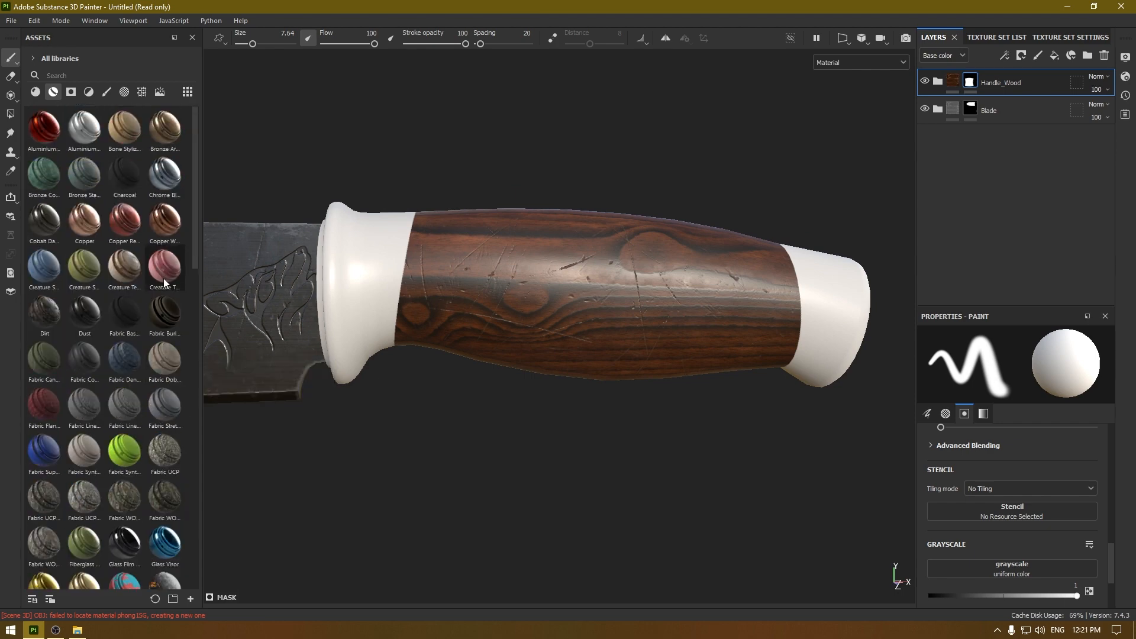
mouse_move(168, 144)
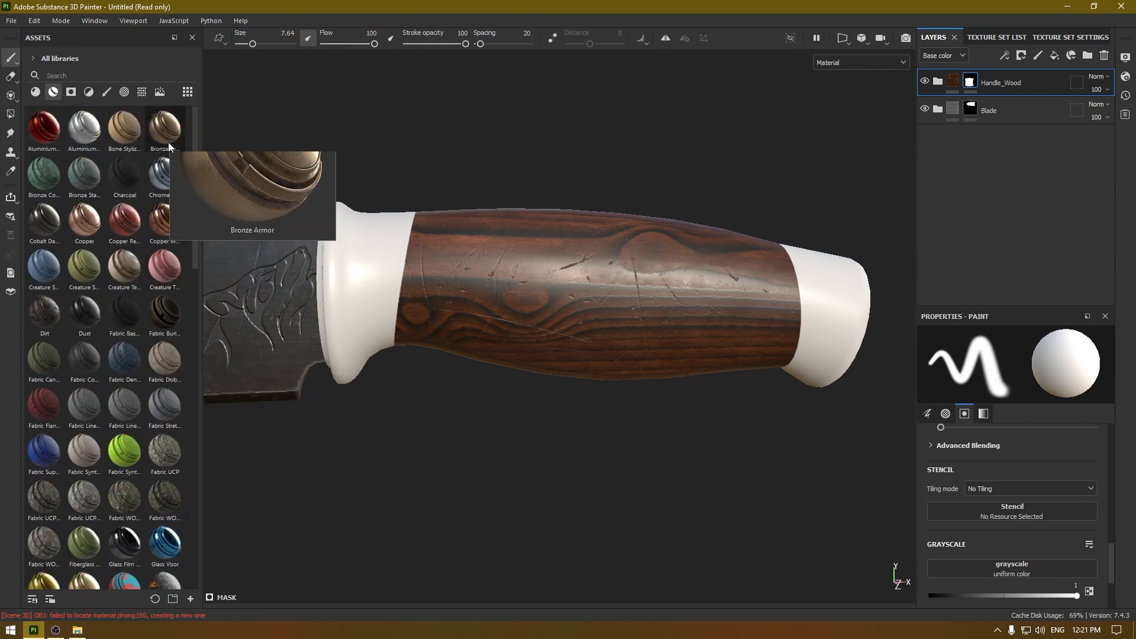
drag(167, 140, 1007, 71)
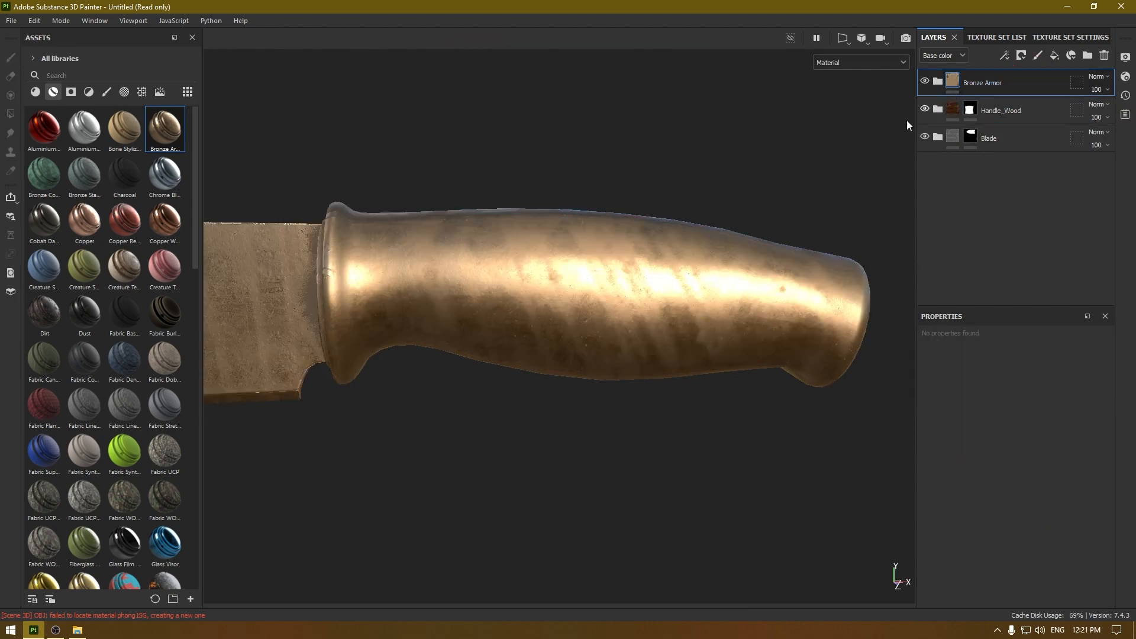
Step: Set the base color of the Base Metal layer in the Bronze Armor folder to a warmer bronze, hex 936D43, and collapse the folder
scroll(562, 223, up, 3)
alt+drag(621, 279, 555, 277)
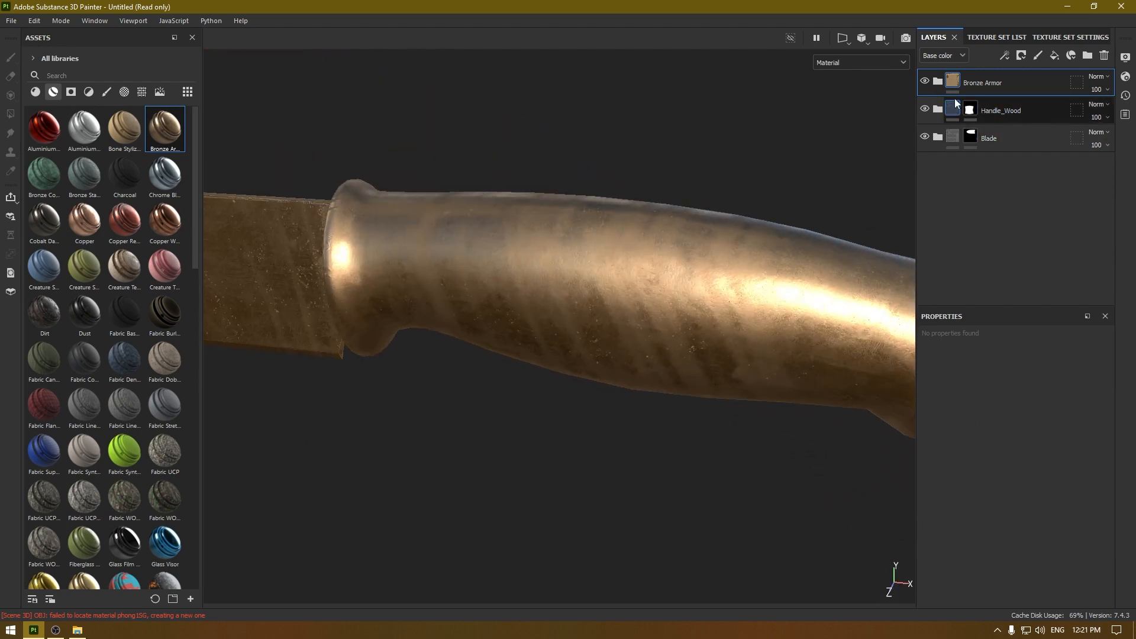
click(937, 82)
scroll(980, 220, down, 2)
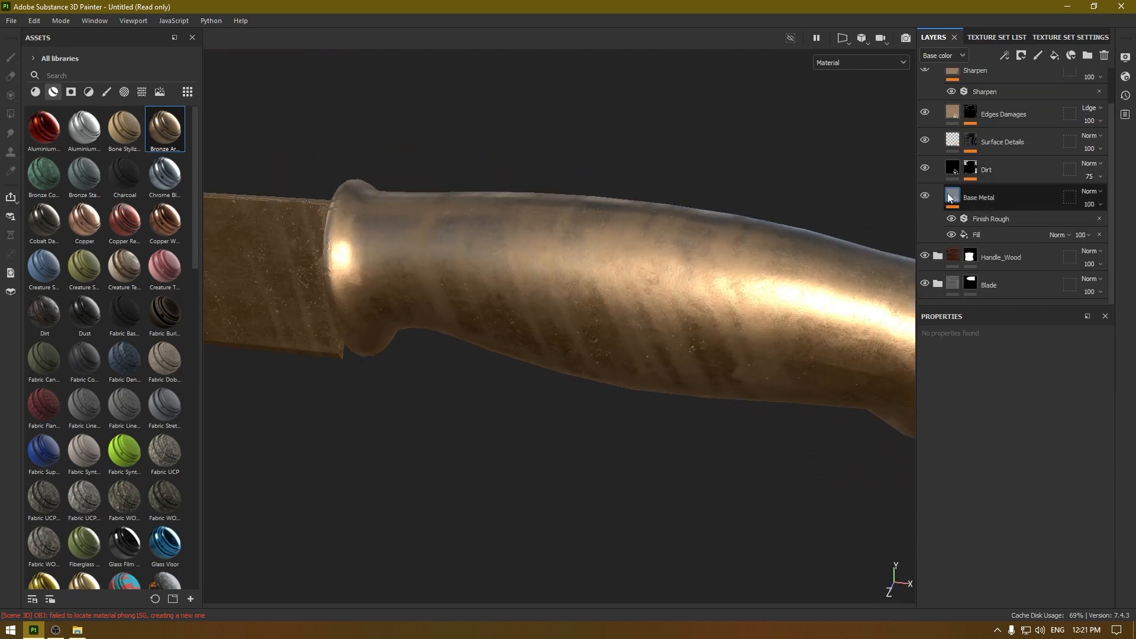
click(977, 234)
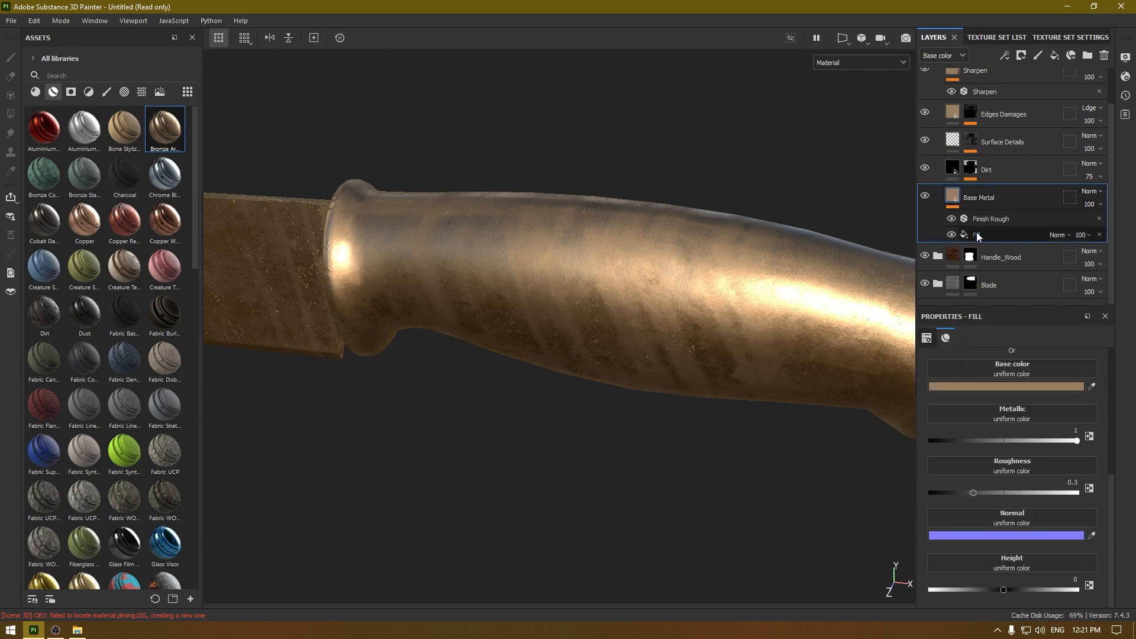
click(973, 385)
drag(872, 343, 886, 362)
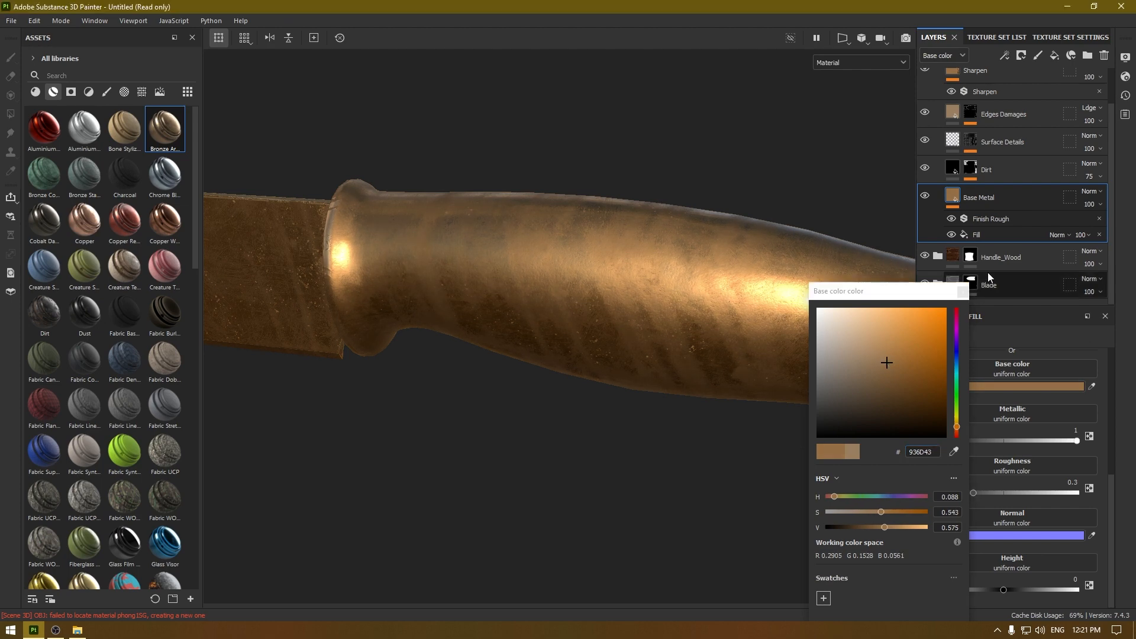
click(961, 293)
alt+drag(586, 294, 680, 241)
scroll(979, 165, up, 2)
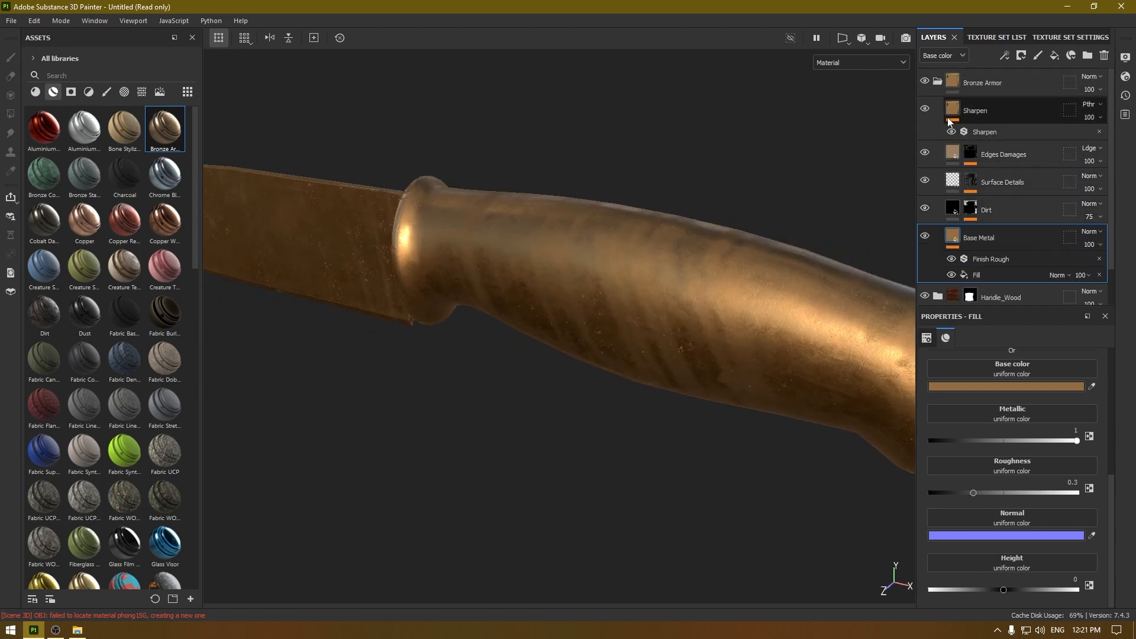
click(938, 83)
Step: Show the 3D and 2D views side by side, framing the handle in both
alt+drag(672, 183, 846, 307)
click(843, 38)
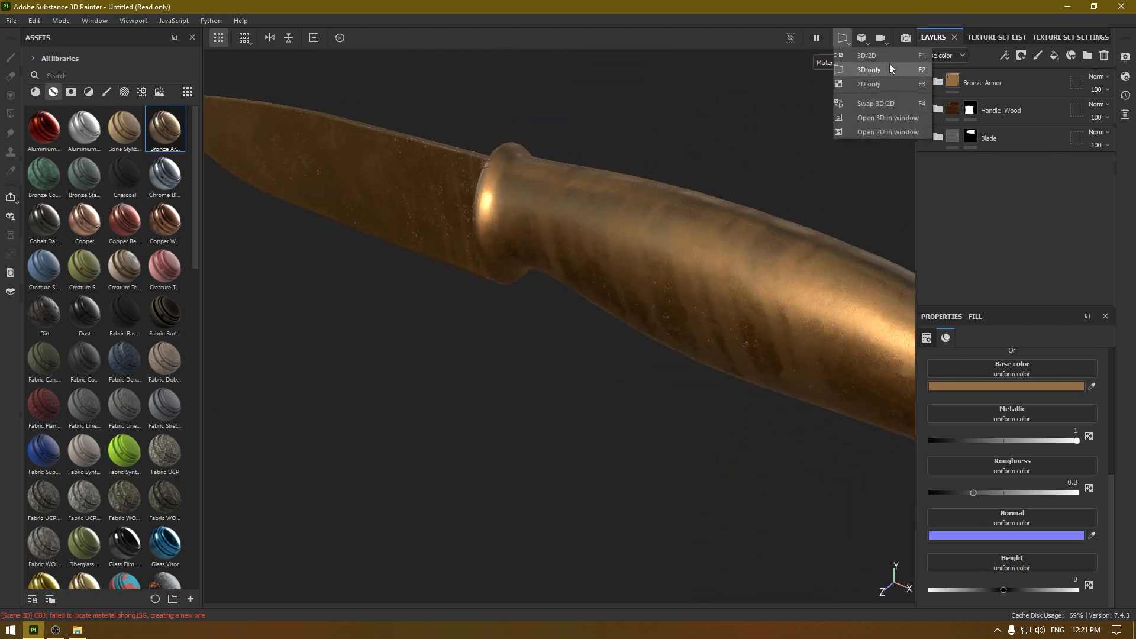
click(847, 63)
middle_drag(792, 342, 793, 203)
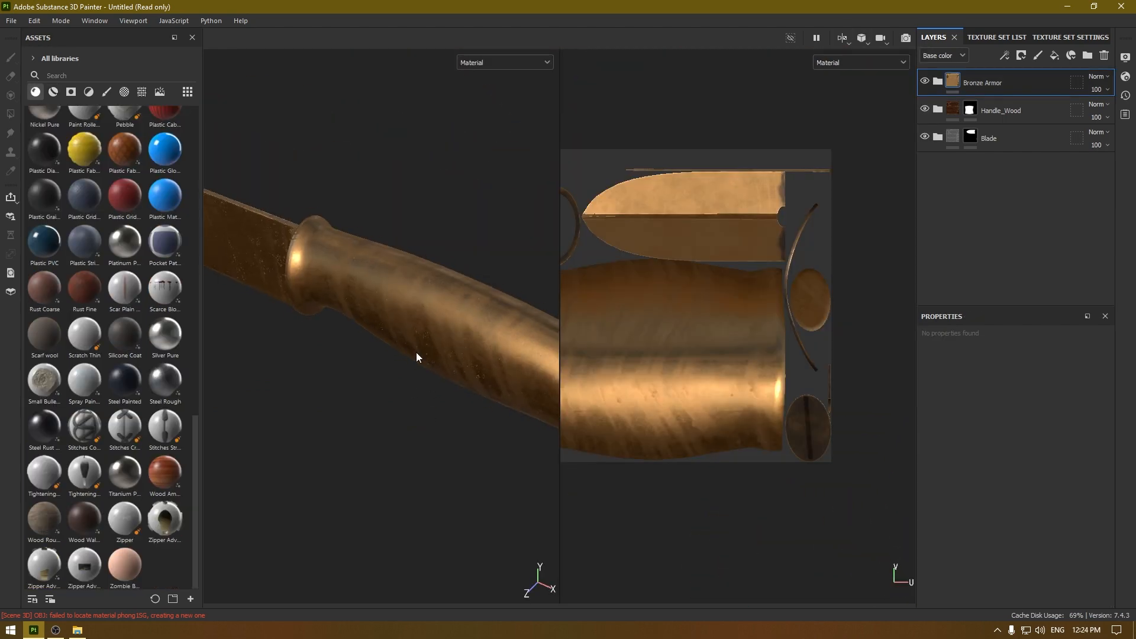
alt+drag(416, 353, 411, 391)
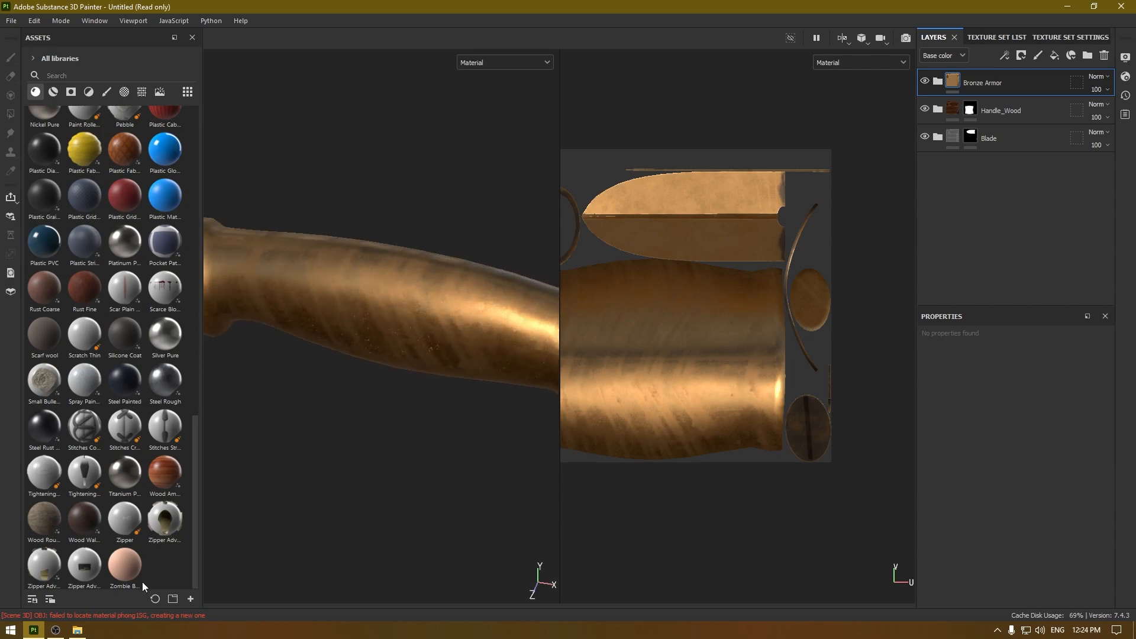
Step: Import Ornamental.psd from the Knife folder as an alpha into the current session
click(84, 632)
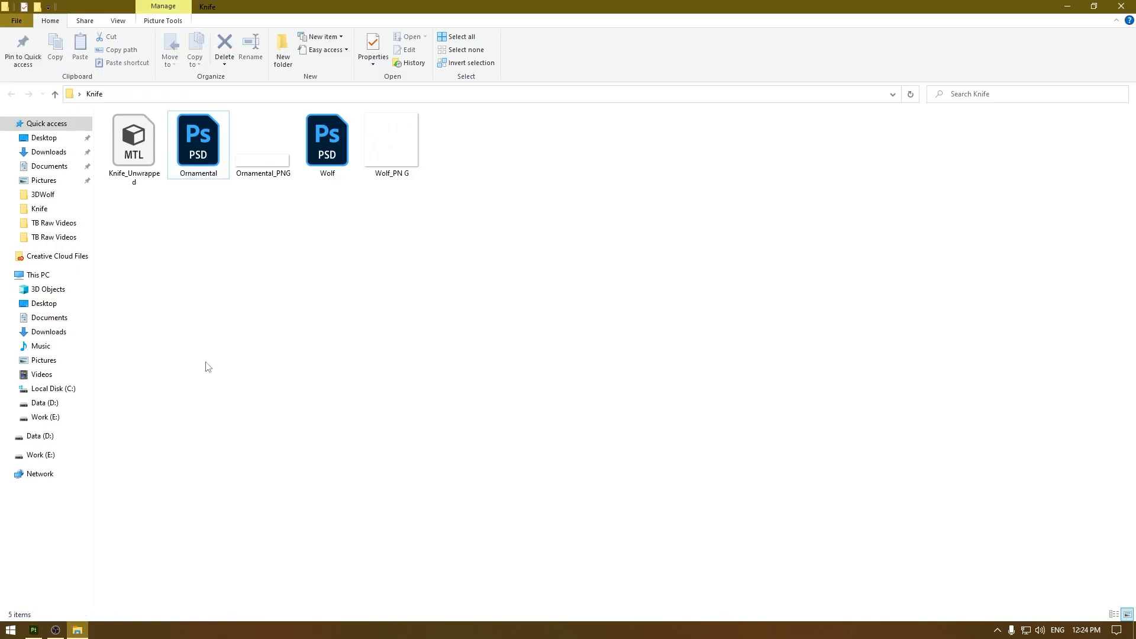
click(207, 144)
mouse_move(181, 137)
mouse_down()
mouse_move(183, 430)
mouse_move(35, 632)
mouse_move(118, 426)
mouse_up()
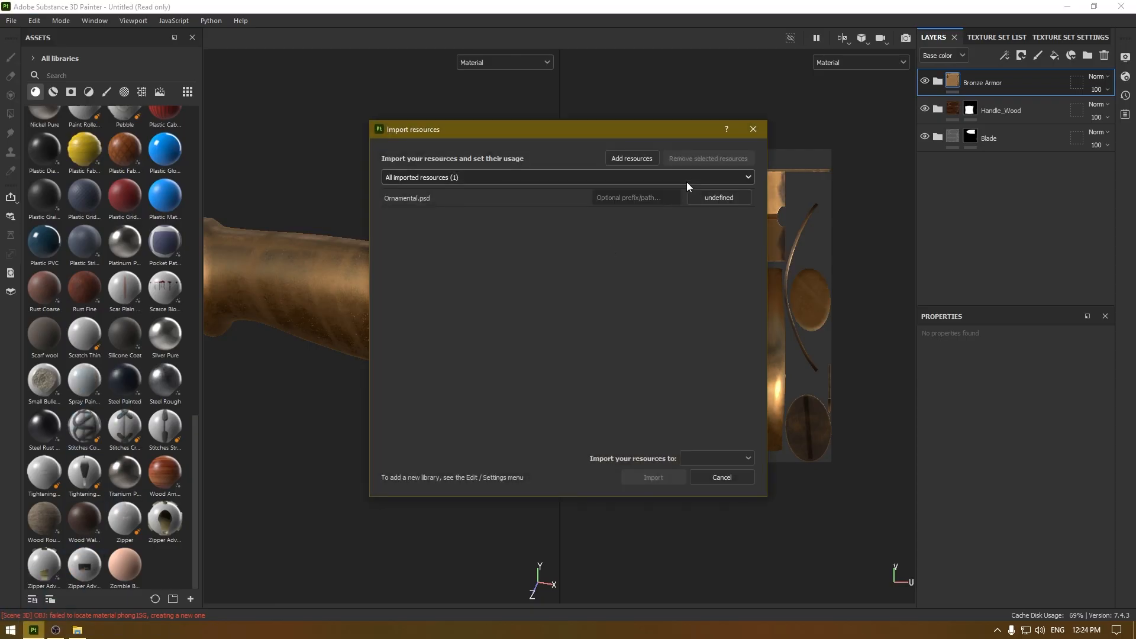
click(715, 198)
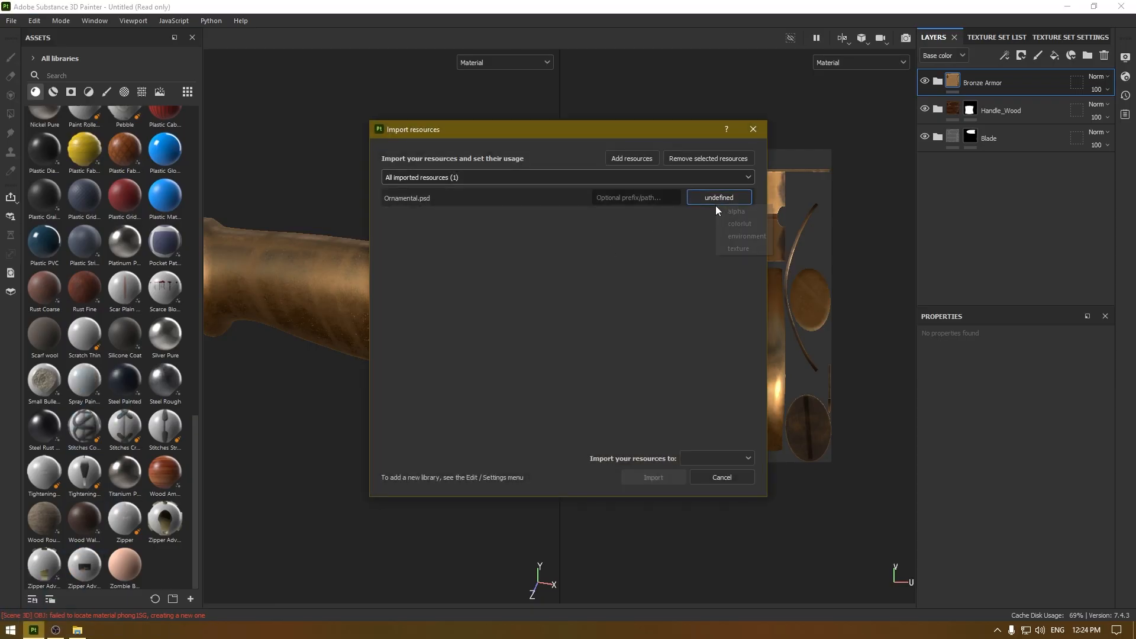
click(725, 211)
click(714, 459)
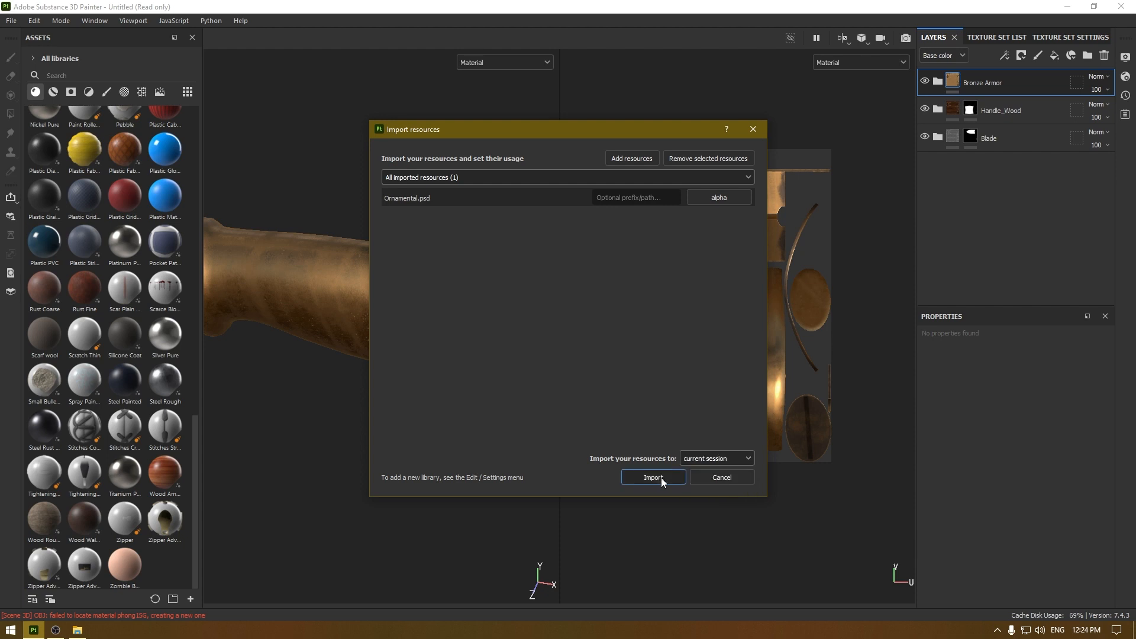
click(653, 477)
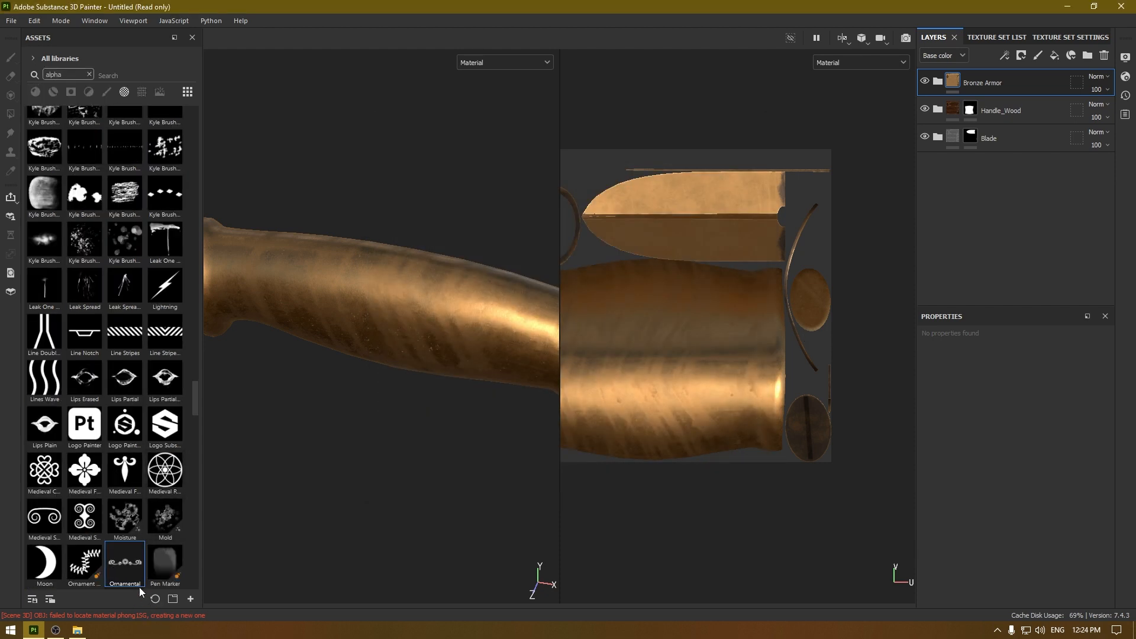
Step: Add a fill layer above Bronze Armor with only the roughness and height channels active, and set its height to about 0.70
scroll(711, 300, up, 1)
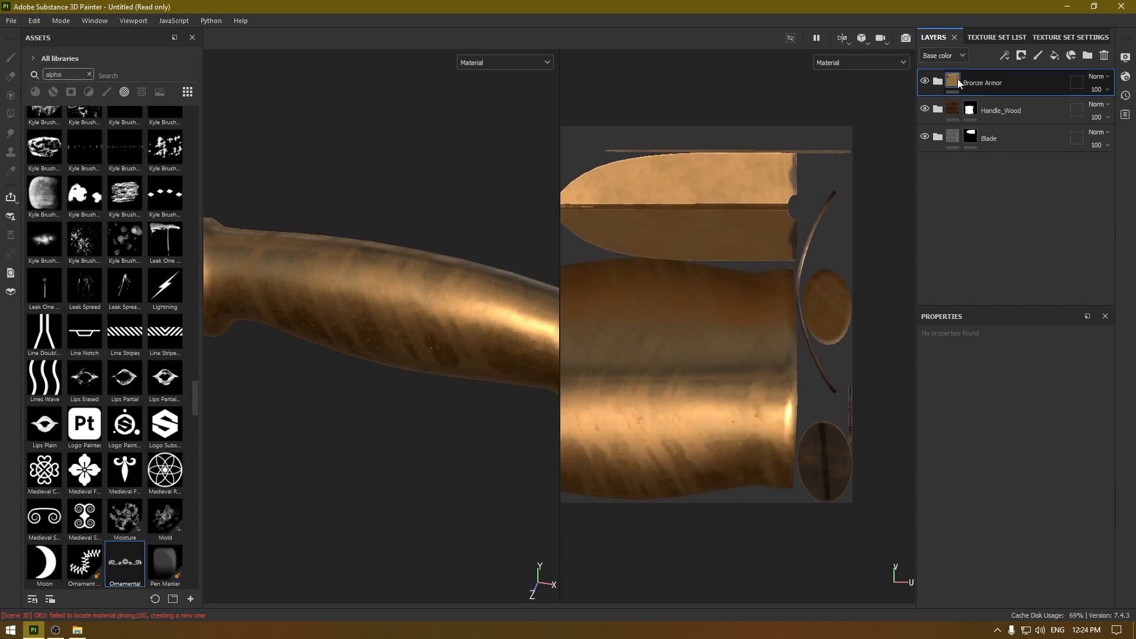
click(1054, 55)
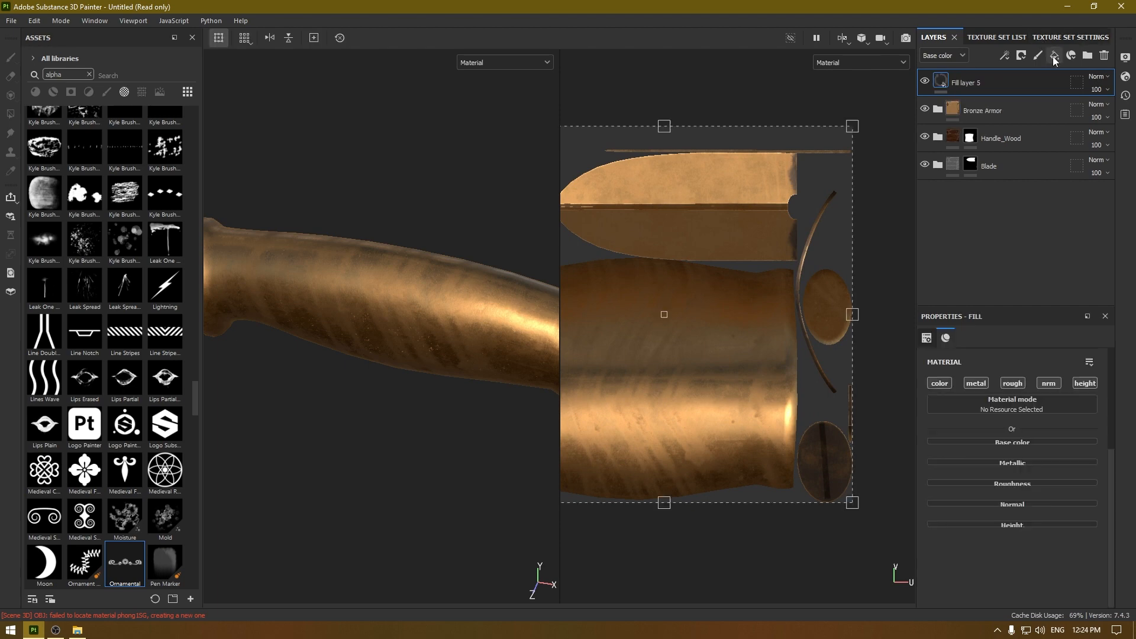
click(937, 386)
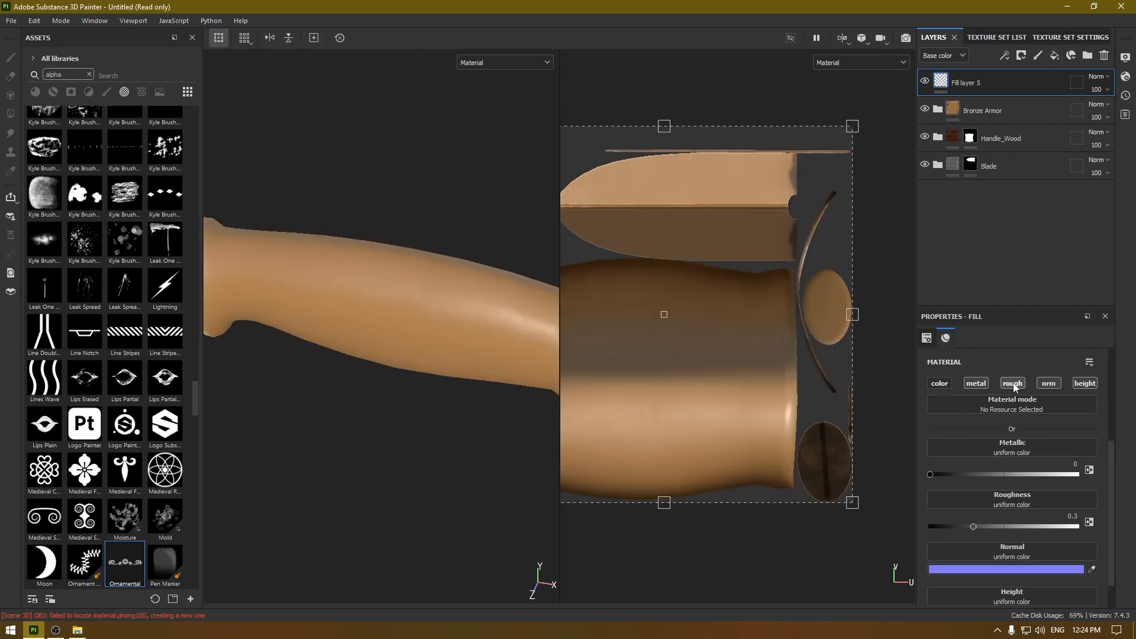
click(983, 387)
click(1048, 384)
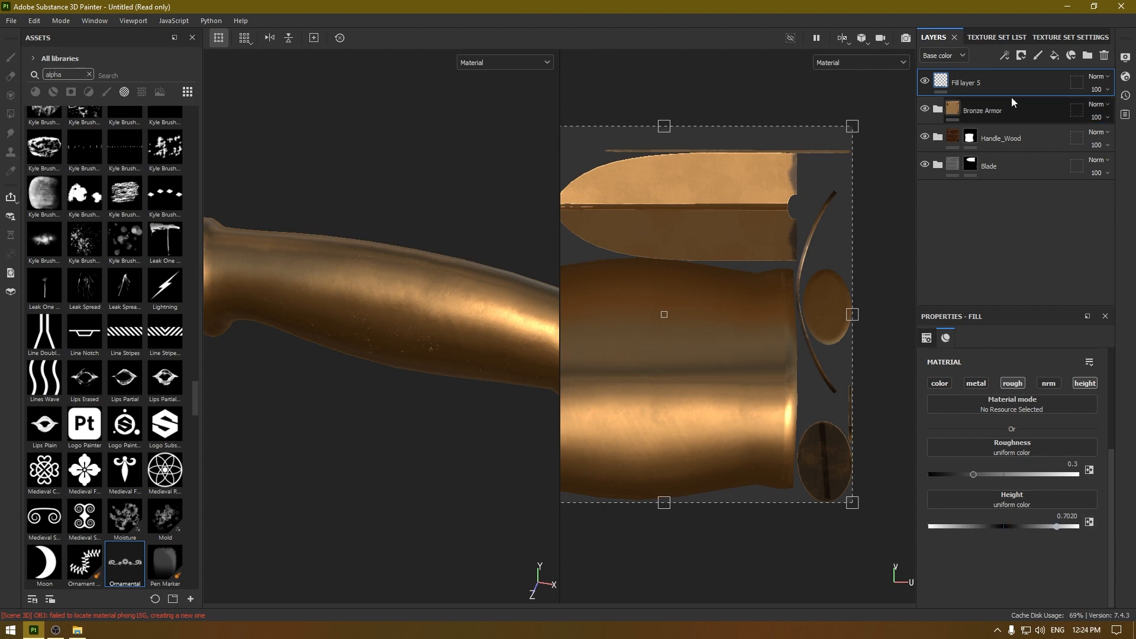
Step: Give the new fill layer a black mask with a fill effect that uses the Ornamental alpha as its grayscale
right_click(994, 76)
click(996, 99)
right_click(995, 90)
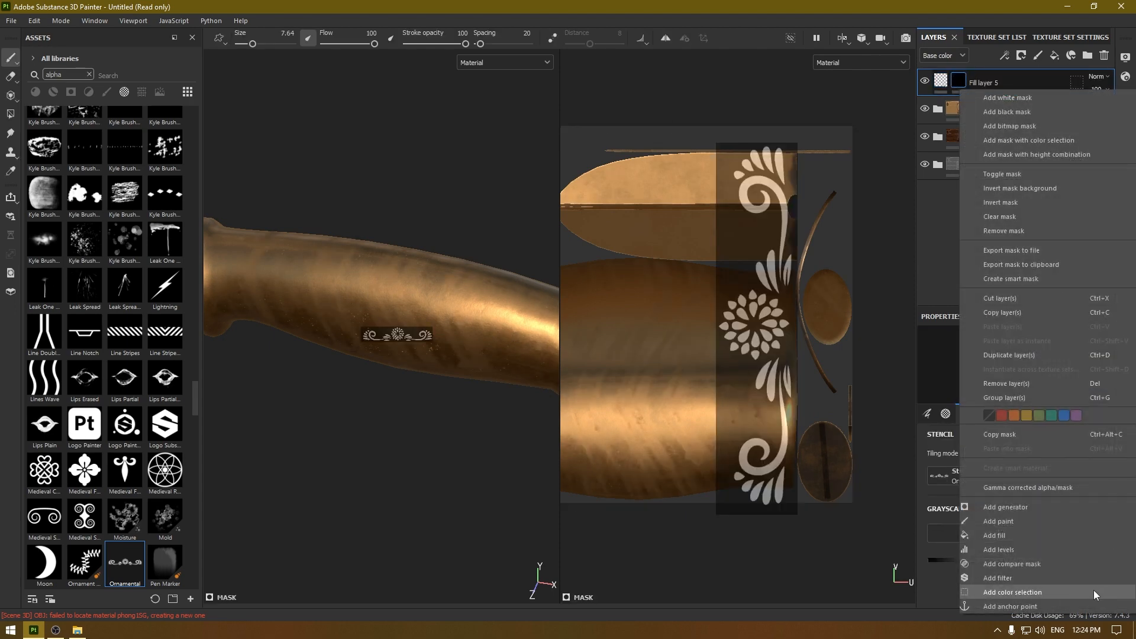
click(1010, 537)
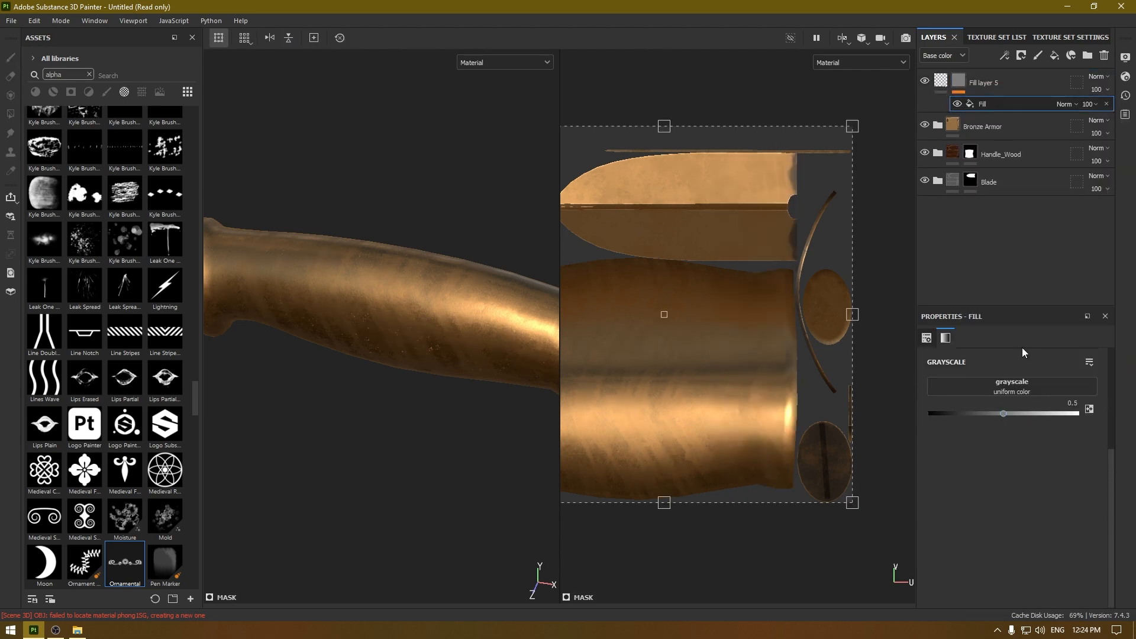
drag(125, 565, 1052, 456)
drag(1002, 385, 1002, 385)
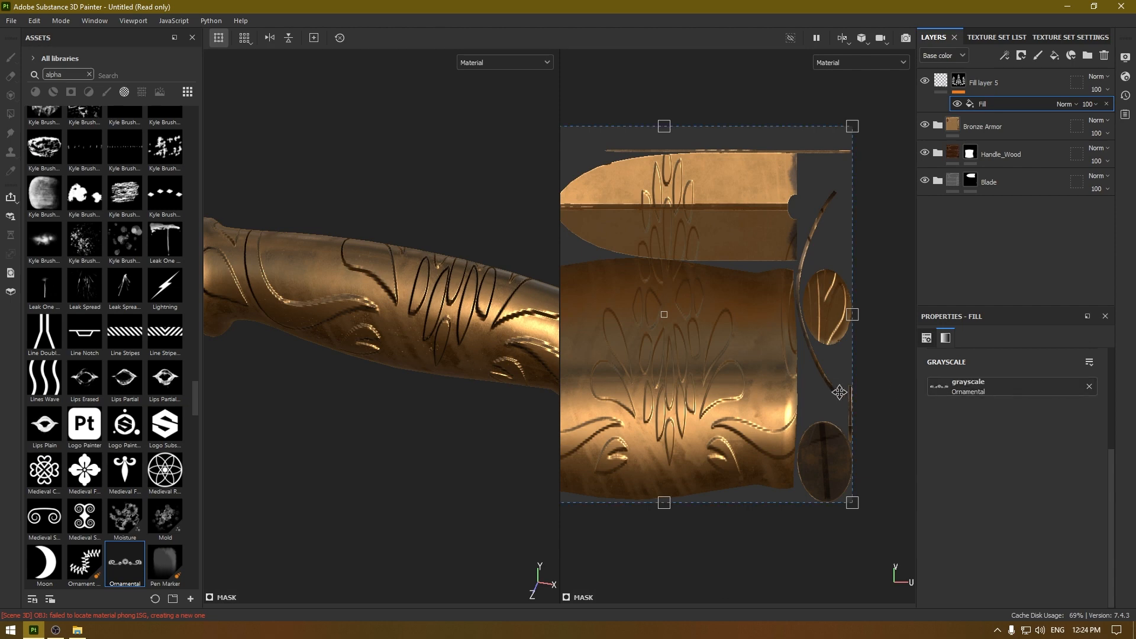
drag(856, 316, 719, 342)
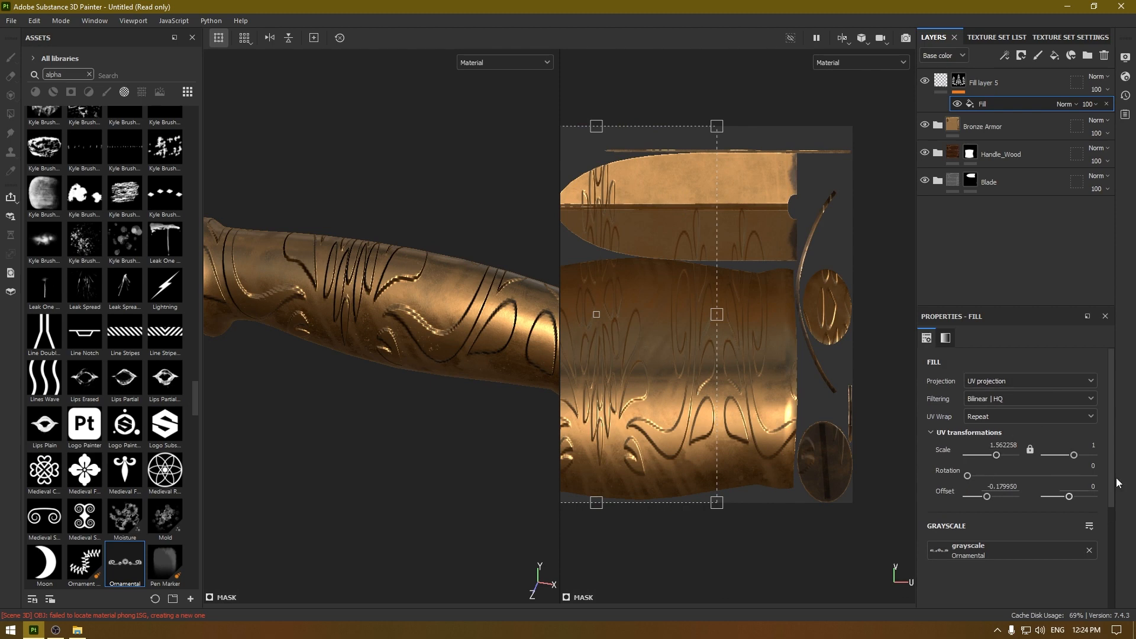
click(985, 417)
click(1012, 433)
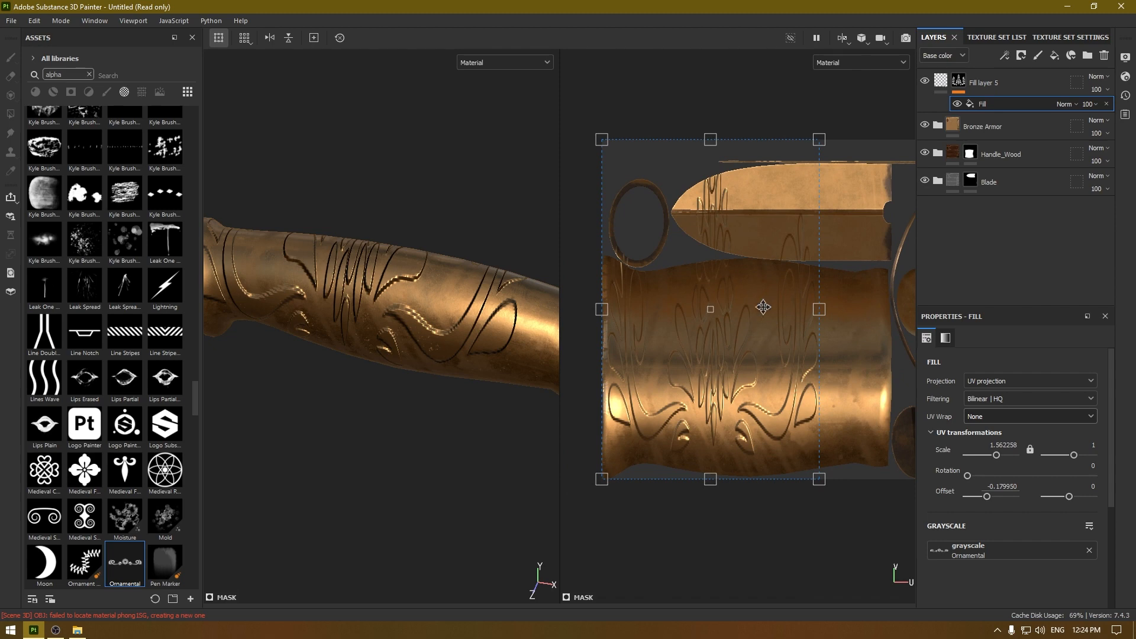
key(ctrl+z)
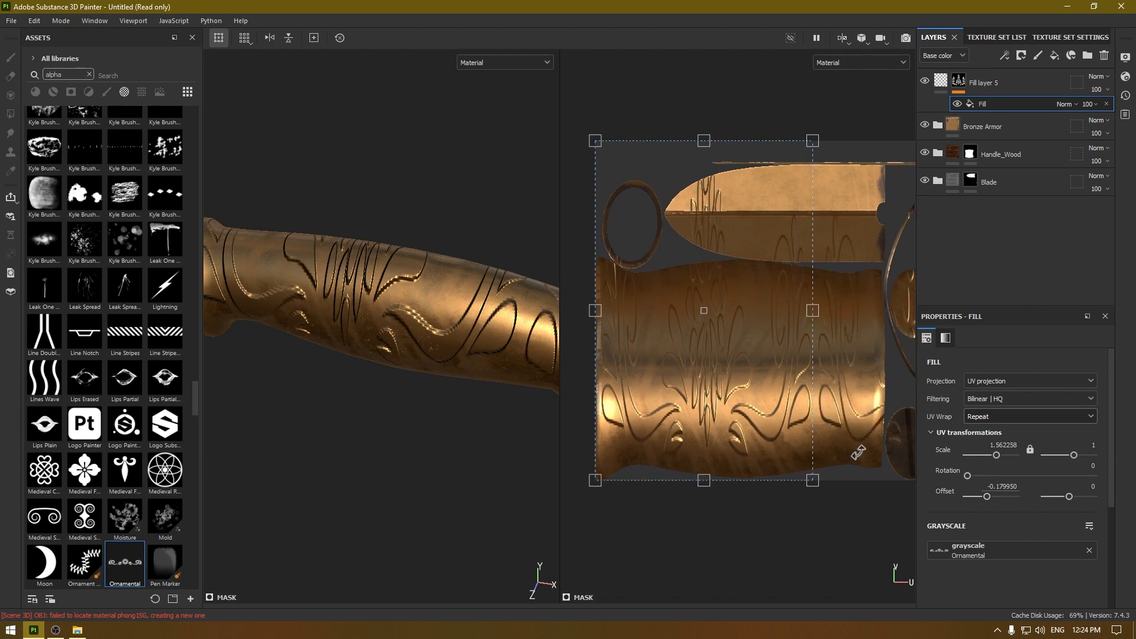
key(ctrl+z)
Step: Set the ornament fill's UV wrap to None, shrink it uniformly to a scale of about 2.83 and place it over the handle's UV island
click(1036, 413)
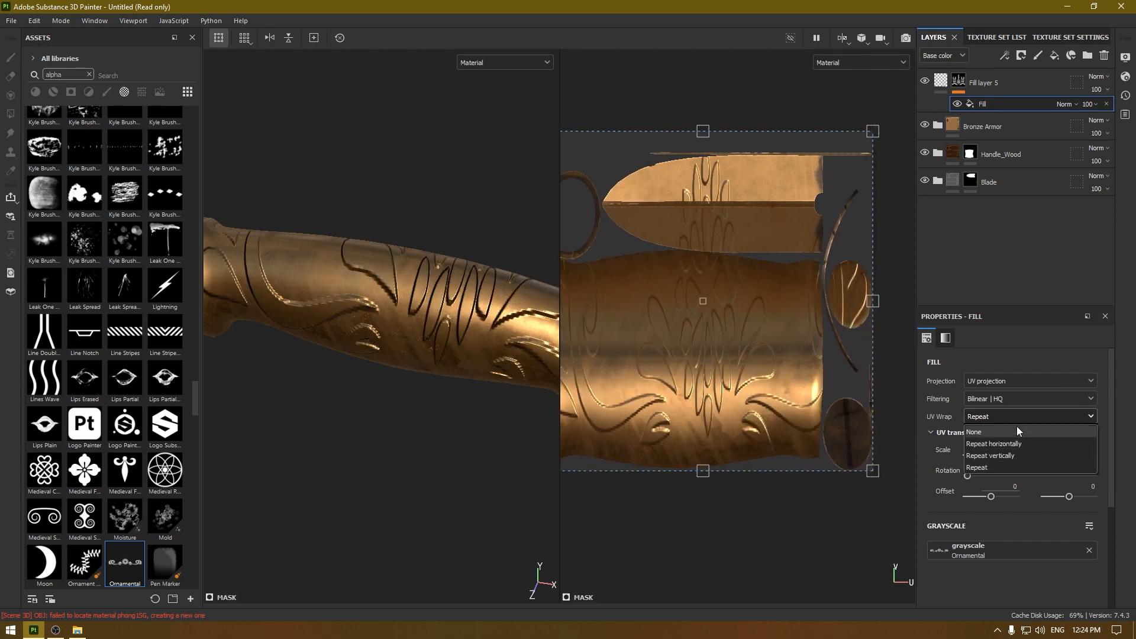
click(1016, 428)
drag(871, 470, 661, 259)
drag(634, 214, 766, 389)
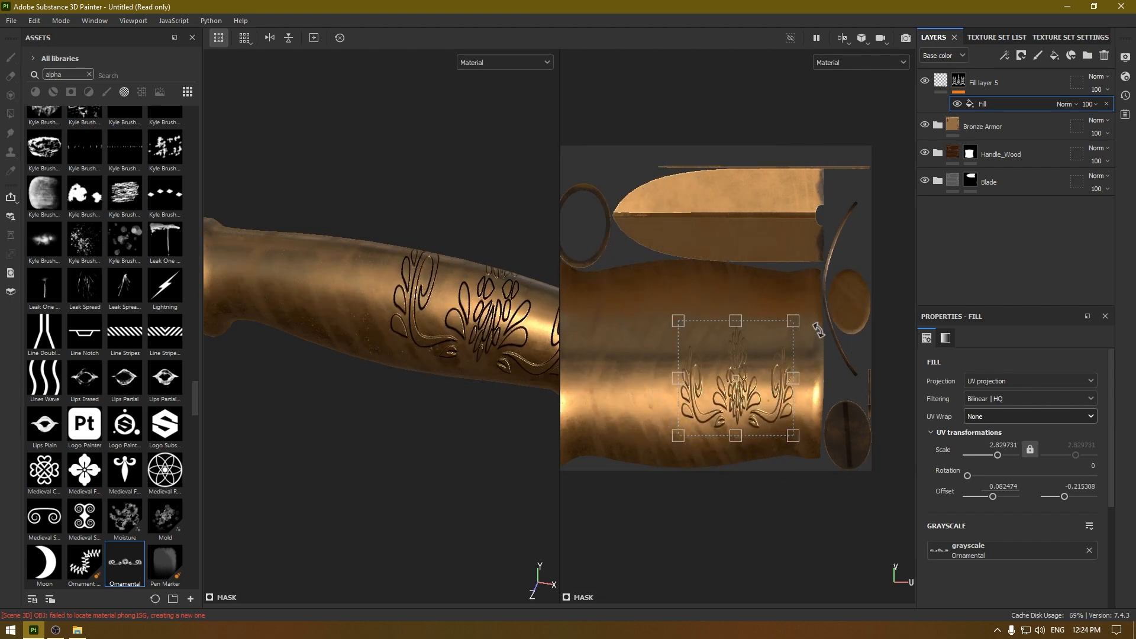
Step: Rotate the ornament to 270 degrees and reshape it into a band at the handle's butt end, scale about -1.94 by -6.91, offset about 0.249, -0.184
drag(796, 284, 598, 220)
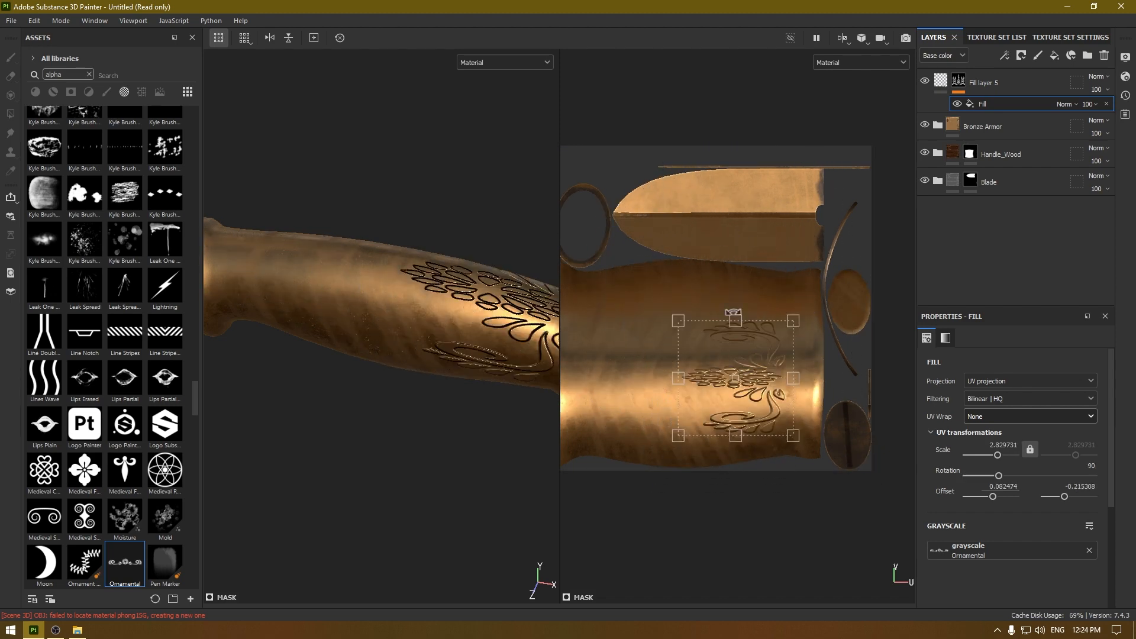
drag(800, 384, 802, 422)
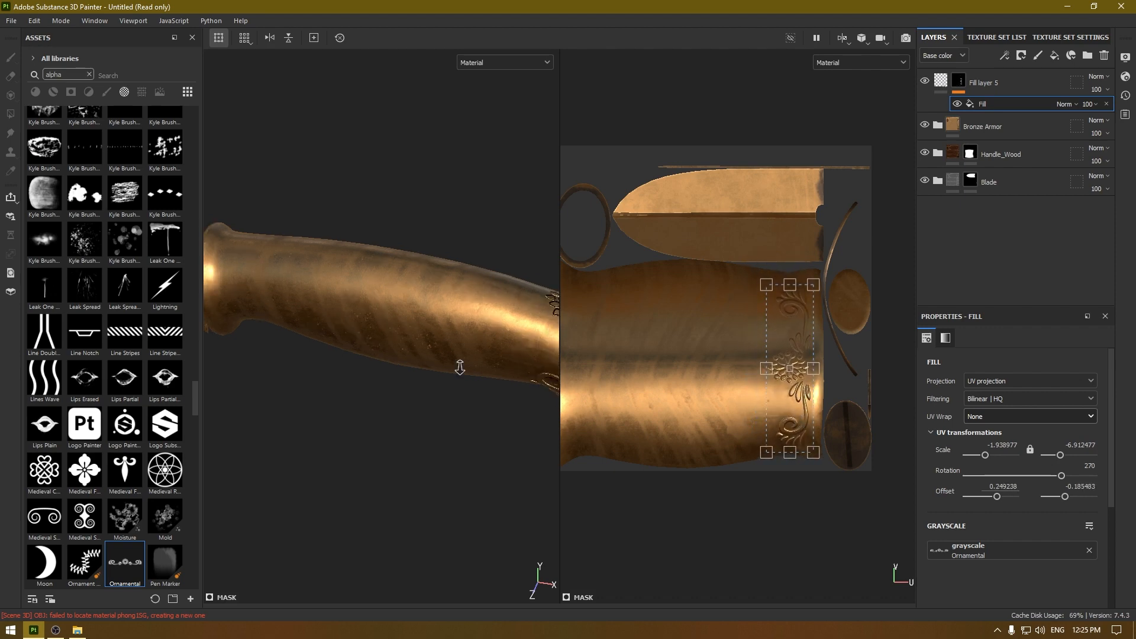
alt+drag(456, 363, 337, 454)
scroll(769, 337, up, 5)
drag(765, 327, 774, 328)
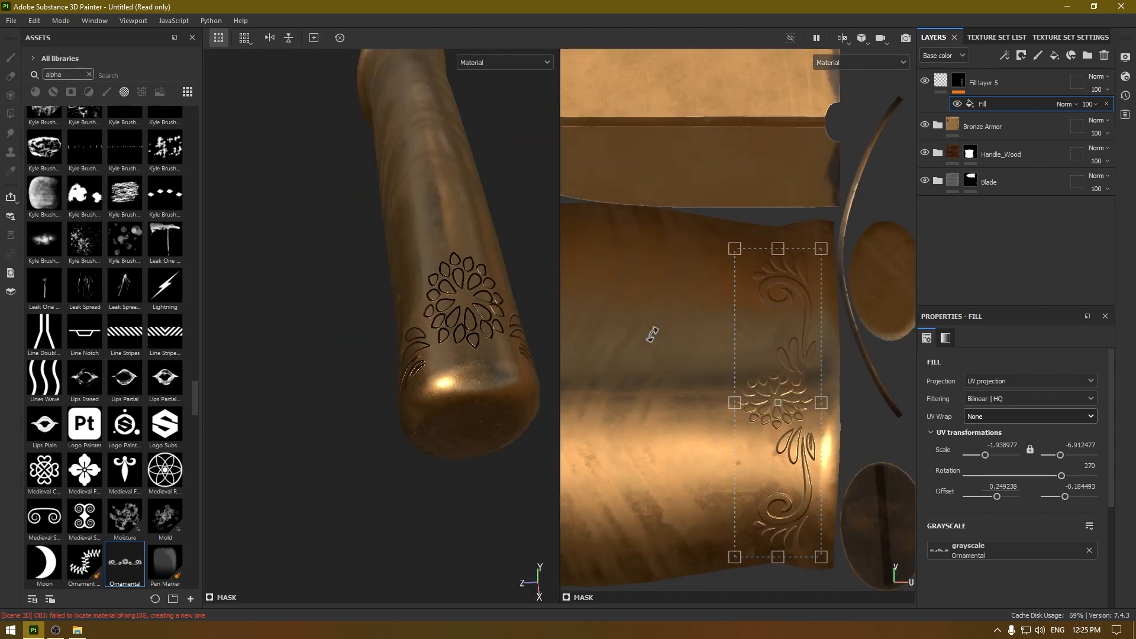
Step: Duplicate the ornament fill effect, rotate the copy to 90 degrees and place it at the handle's blade end, offset about -0.379, -0.165
alt+drag(449, 346, 405, 357)
alt+drag(468, 339, 309, 379)
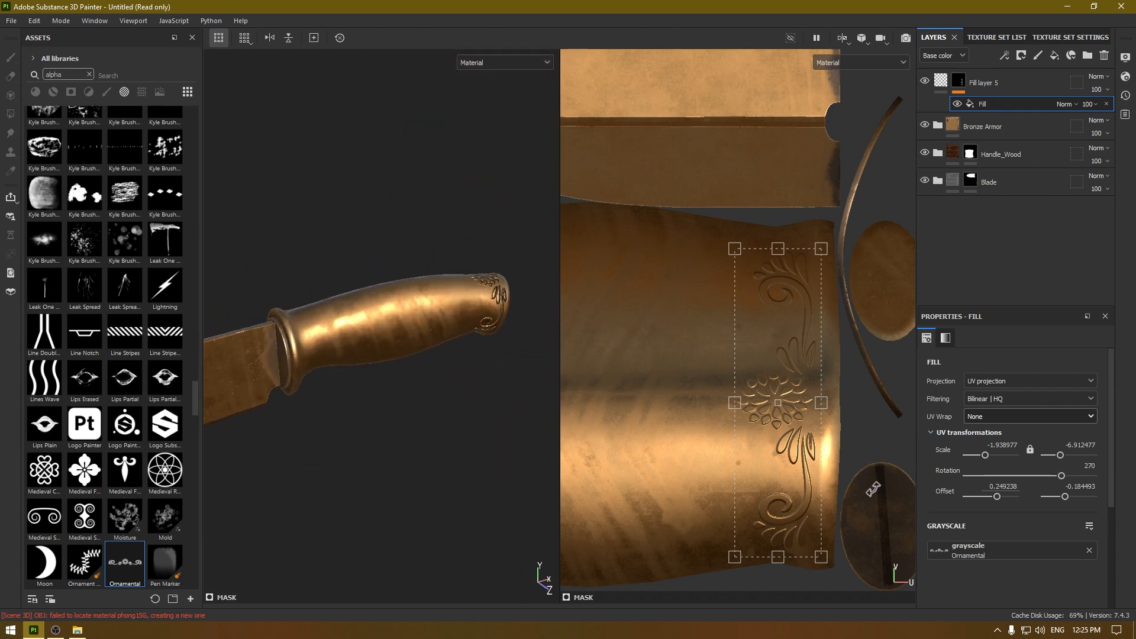
scroll(843, 336, down, 3)
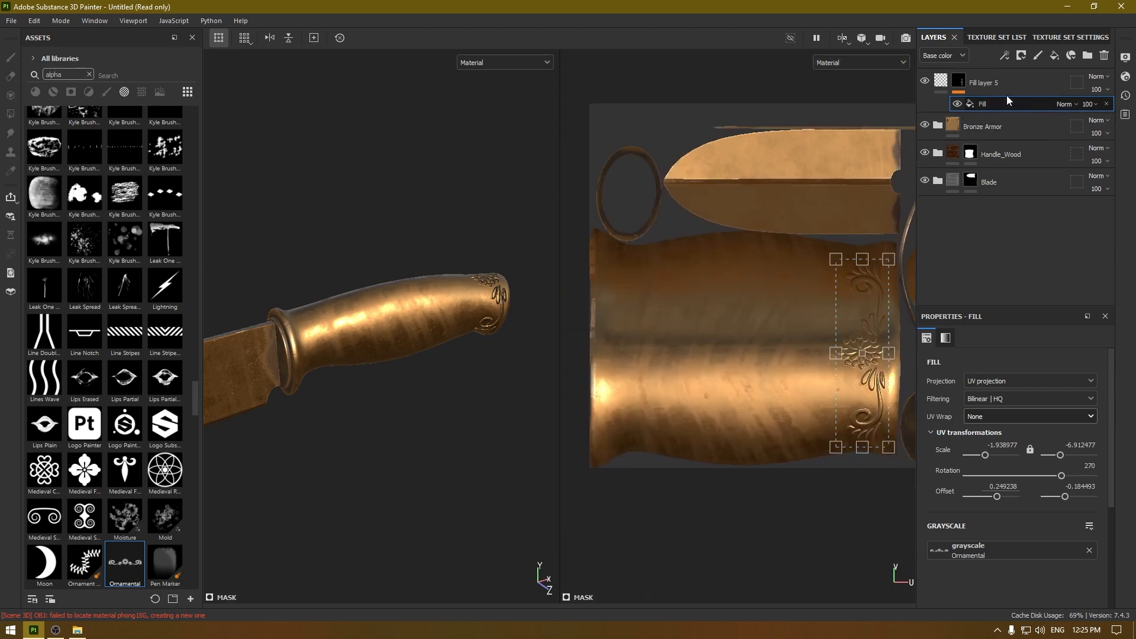
right_click(1000, 102)
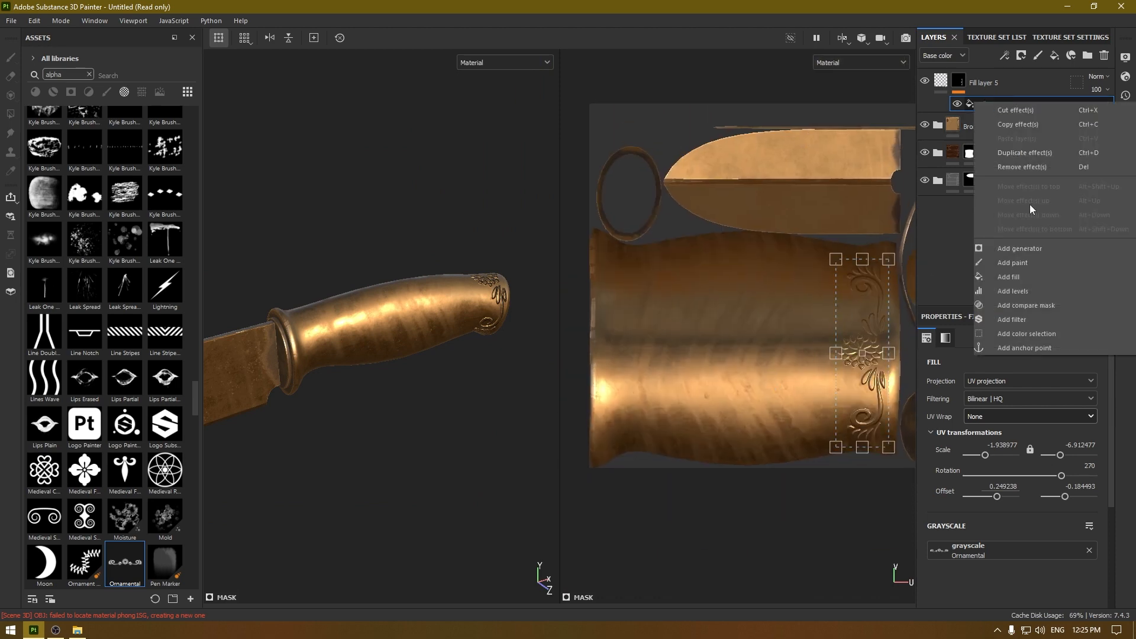
click(1015, 154)
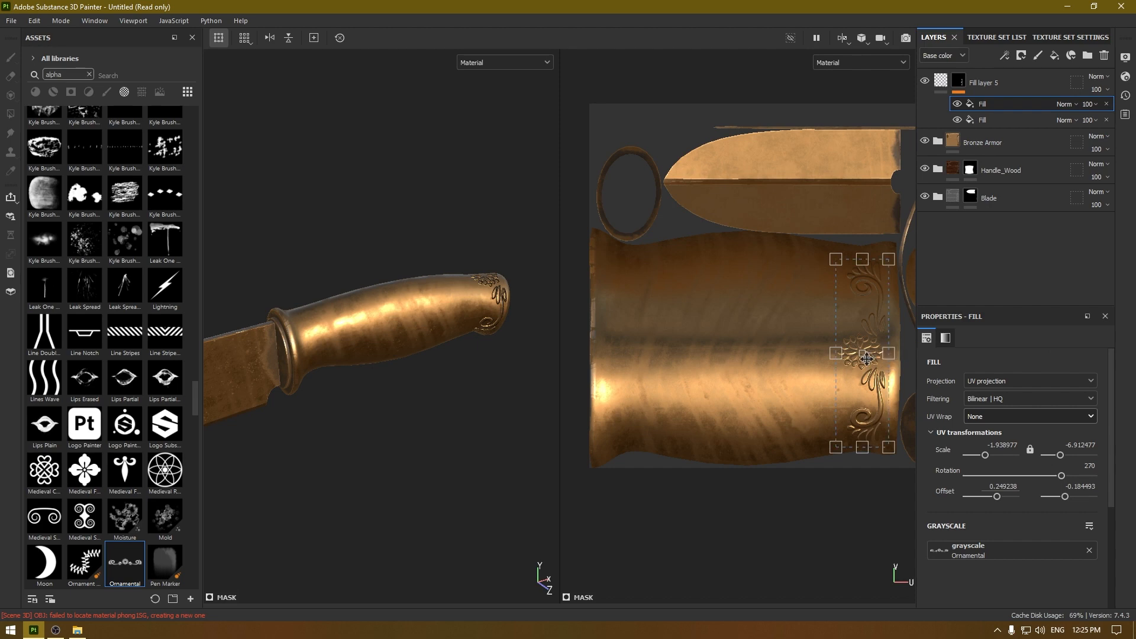
drag(868, 373, 647, 369)
alt+middle_drag(683, 308, 756, 285)
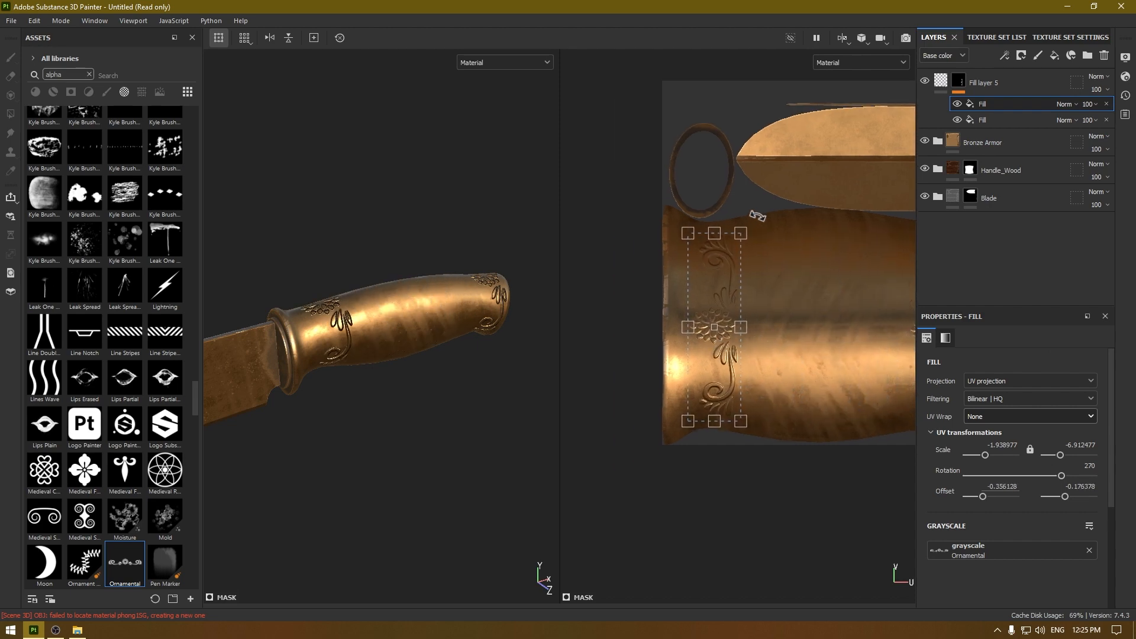
drag(757, 216, 706, 541)
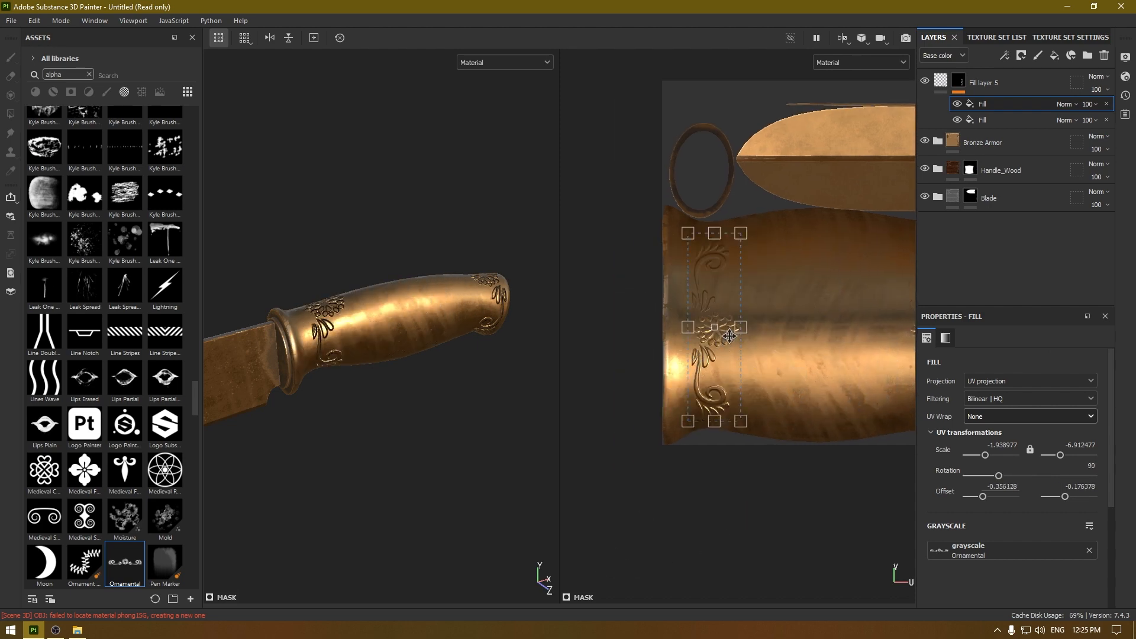
drag(725, 330, 716, 326)
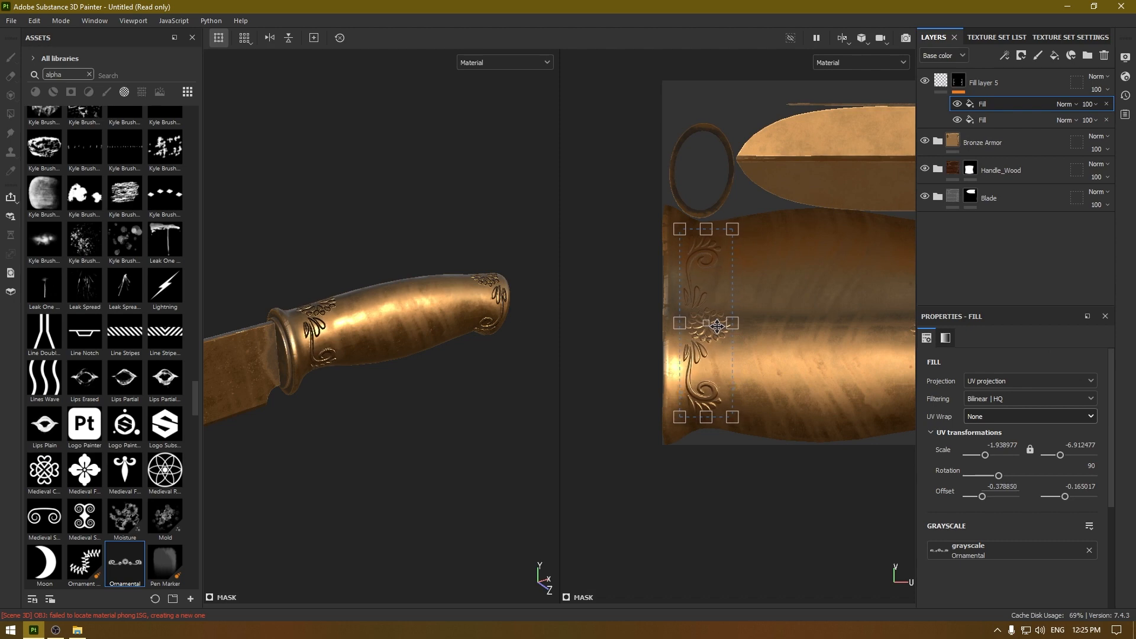
Step: Shift the copied ornament closer to the blade-end collar, to a horizontal offset of about -0.397
alt+drag(440, 318, 278, 376)
alt+middle_drag(278, 376, 442, 285)
alt+drag(442, 285, 455, 325)
alt+right_drag(454, 326, 675, 387)
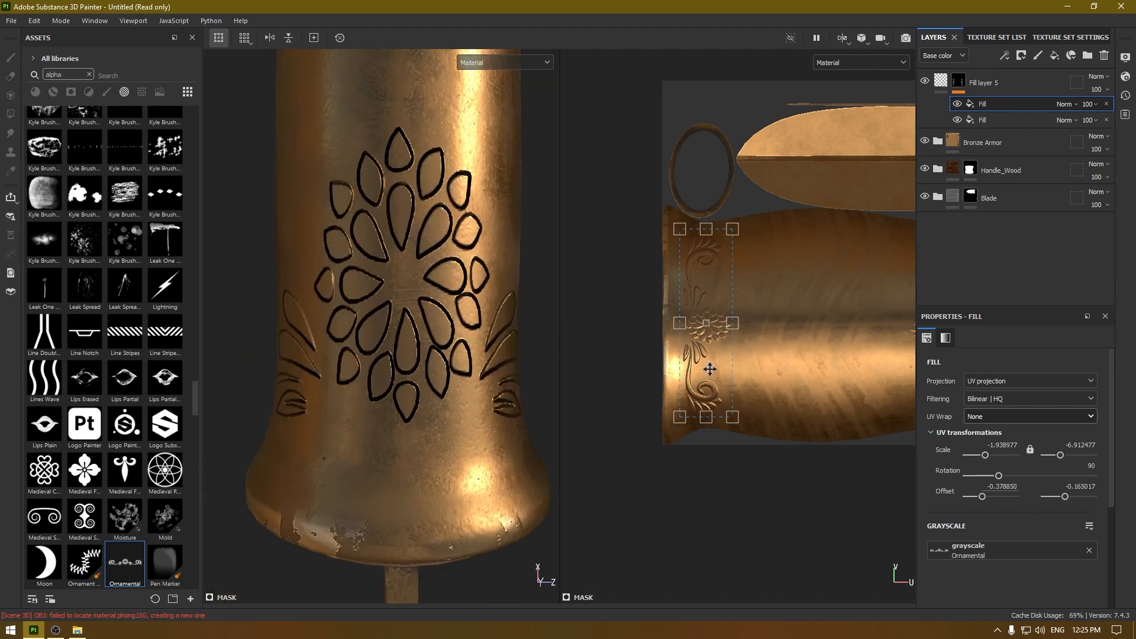
drag(709, 369, 703, 370)
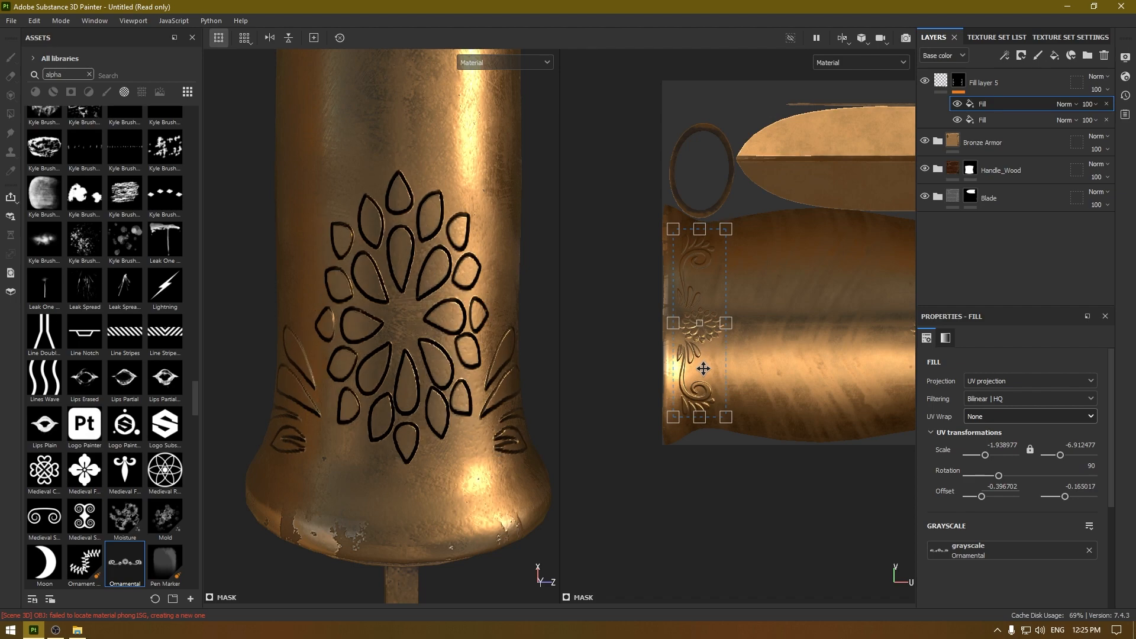
alt+drag(446, 430, 430, 300)
Step: Remove the Ornamental stencil from the mask's paint brush and return to the 3D only view
click(963, 81)
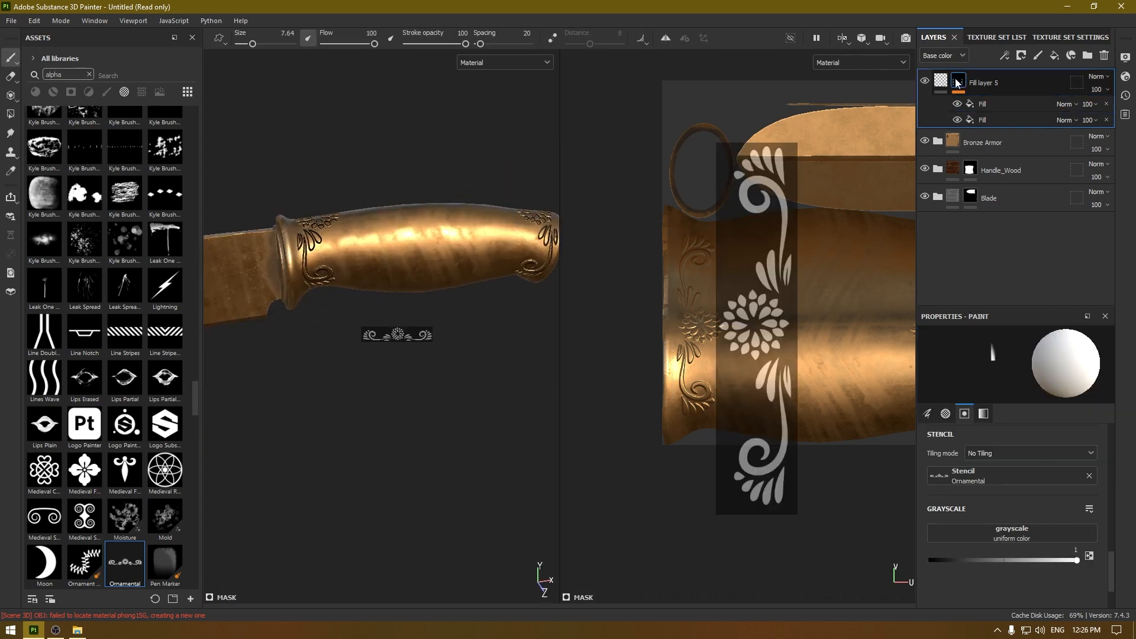
click(1086, 476)
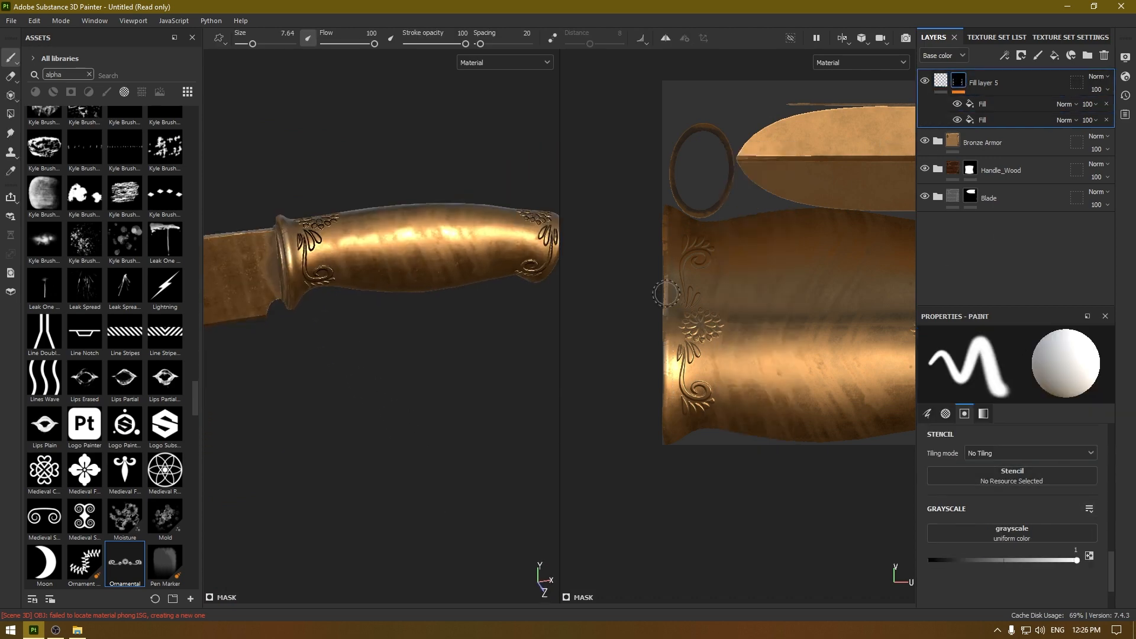
click(842, 38)
click(850, 70)
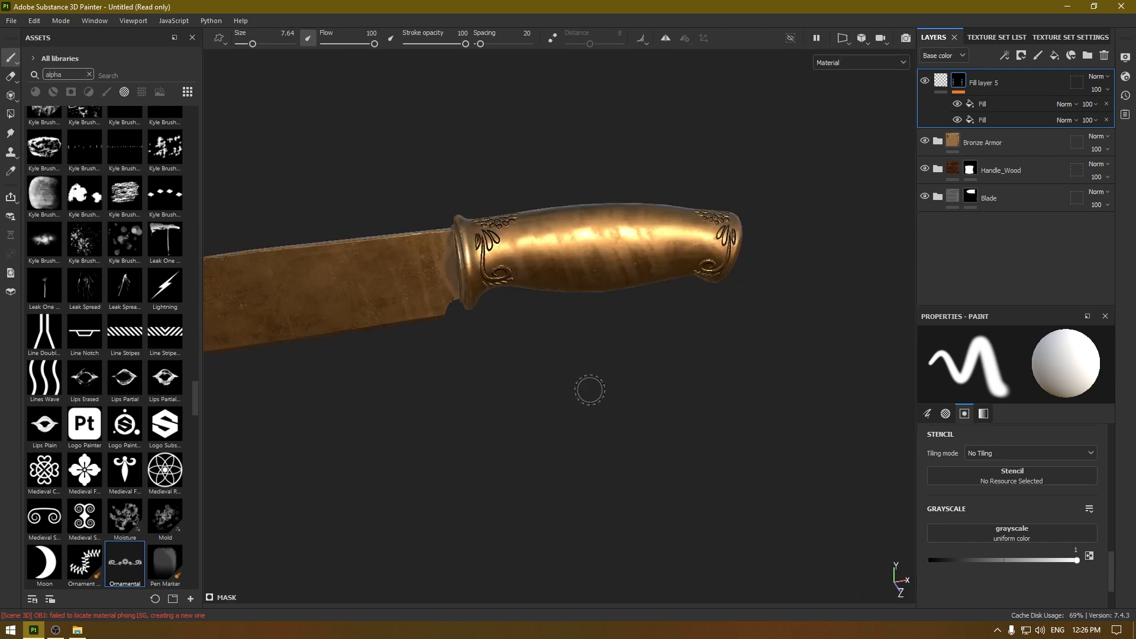
Step: Add a Blur filter above the two ornament fills in the mask of Fill layer 5
scroll(588, 391, down, 3)
alt+drag(587, 391, 371, 406)
scroll(633, 553, up, 3)
alt+drag(633, 552, 636, 332)
scroll(590, 380, up, 2)
click(1018, 99)
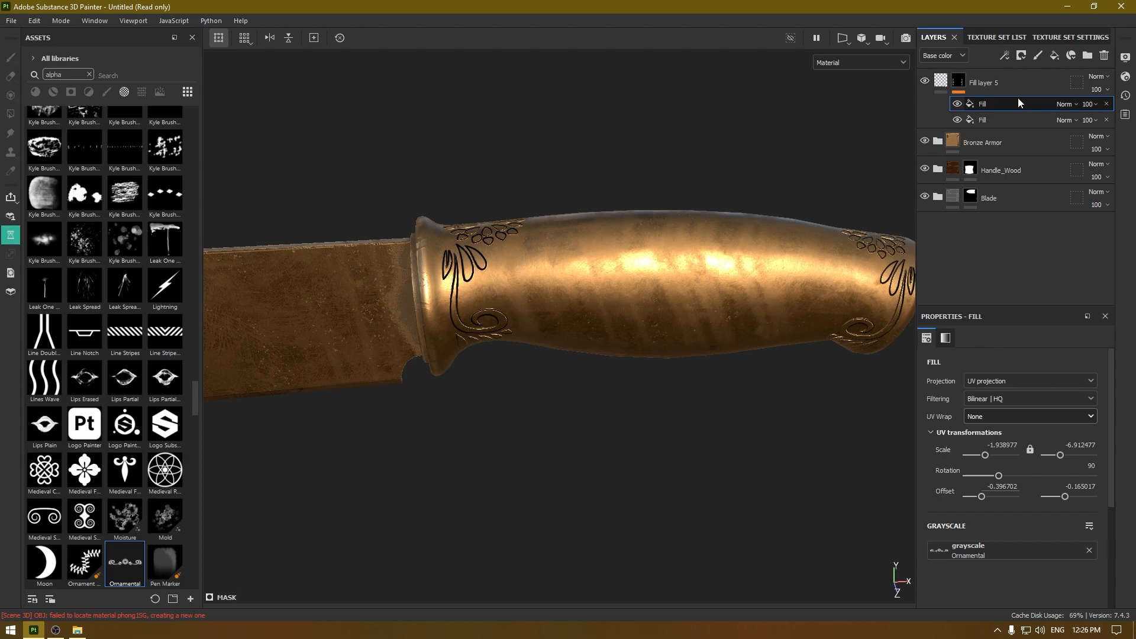
right_click(1018, 101)
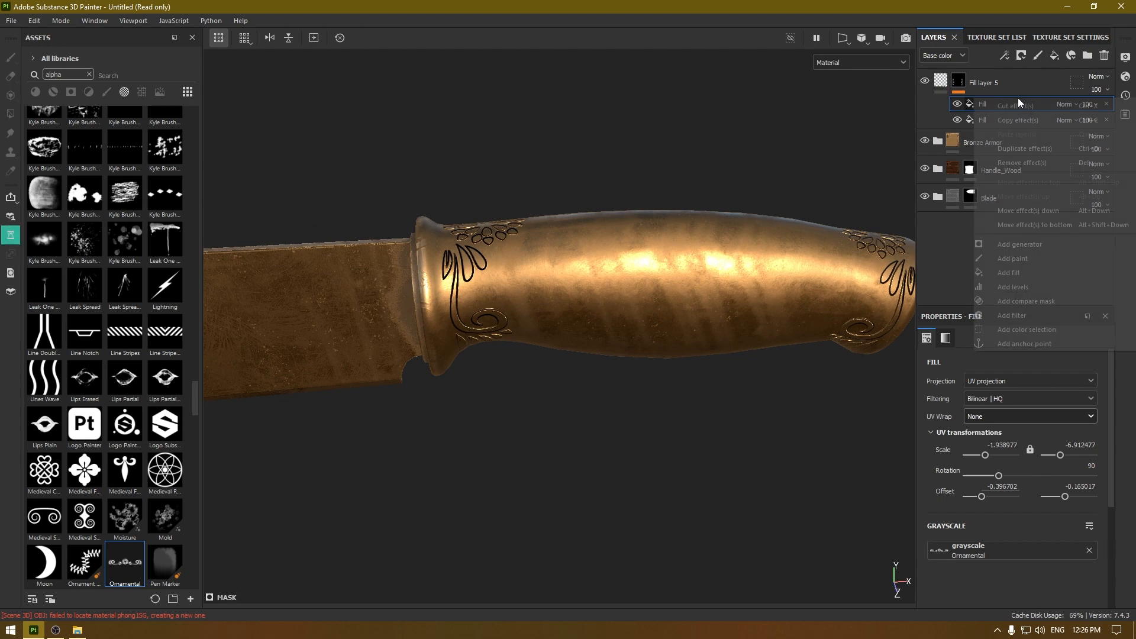
click(1027, 313)
click(1009, 364)
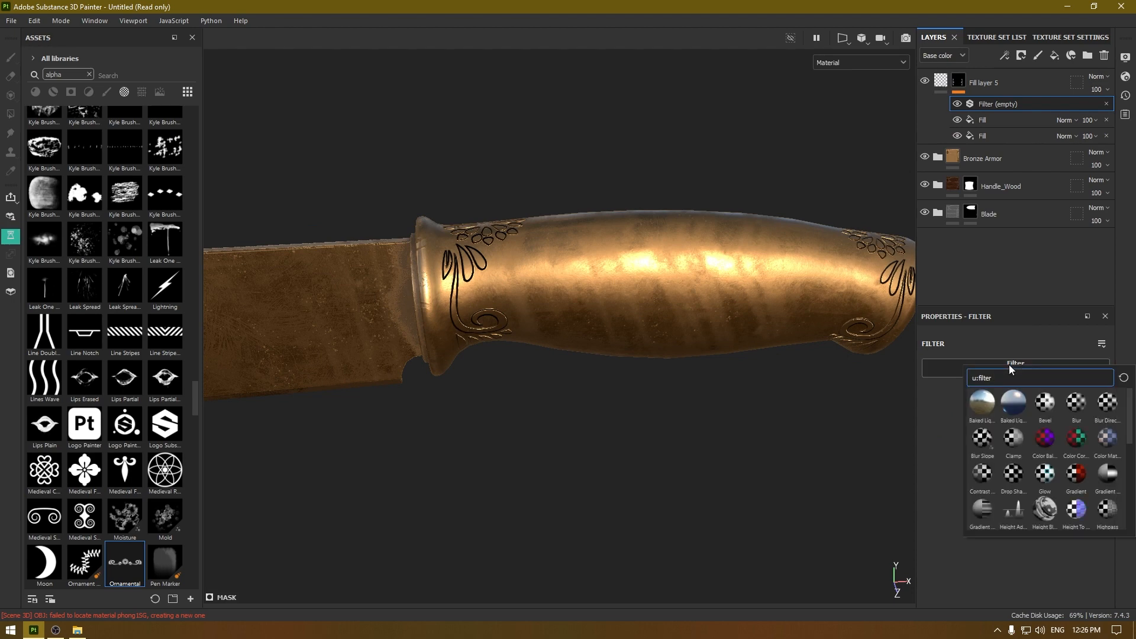
text(blur)
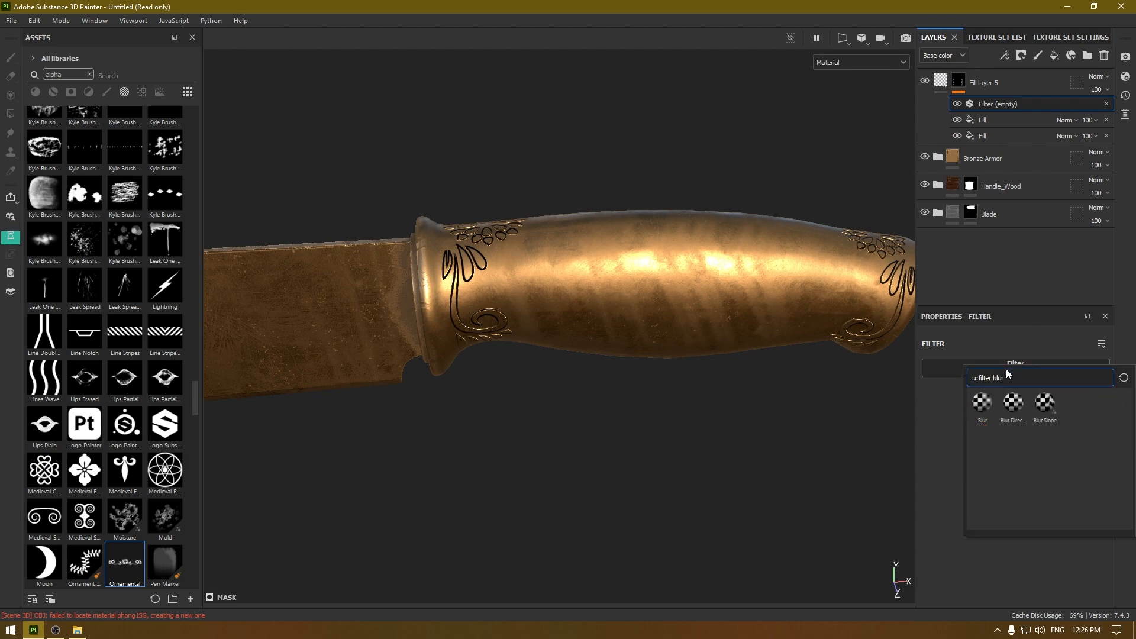
click(985, 404)
Step: Try a blur intensity of 0.72 on the ornament mask and inspect the engraving at the handle's blade end
scroll(650, 307, up, 2)
alt+drag(550, 284, 536, 360)
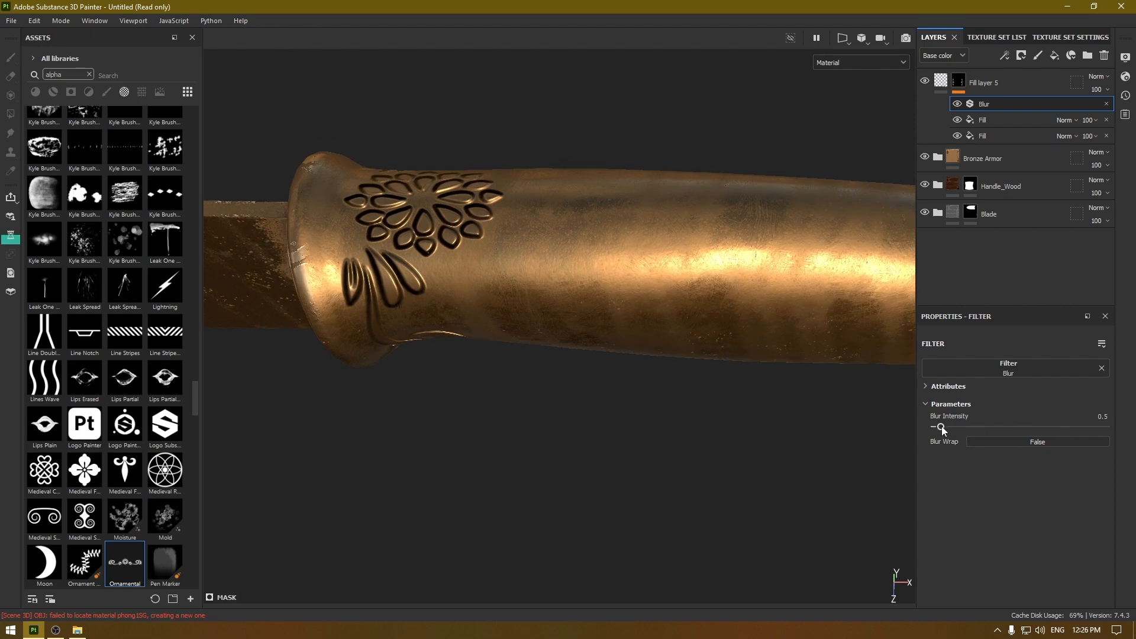
drag(942, 430, 945, 430)
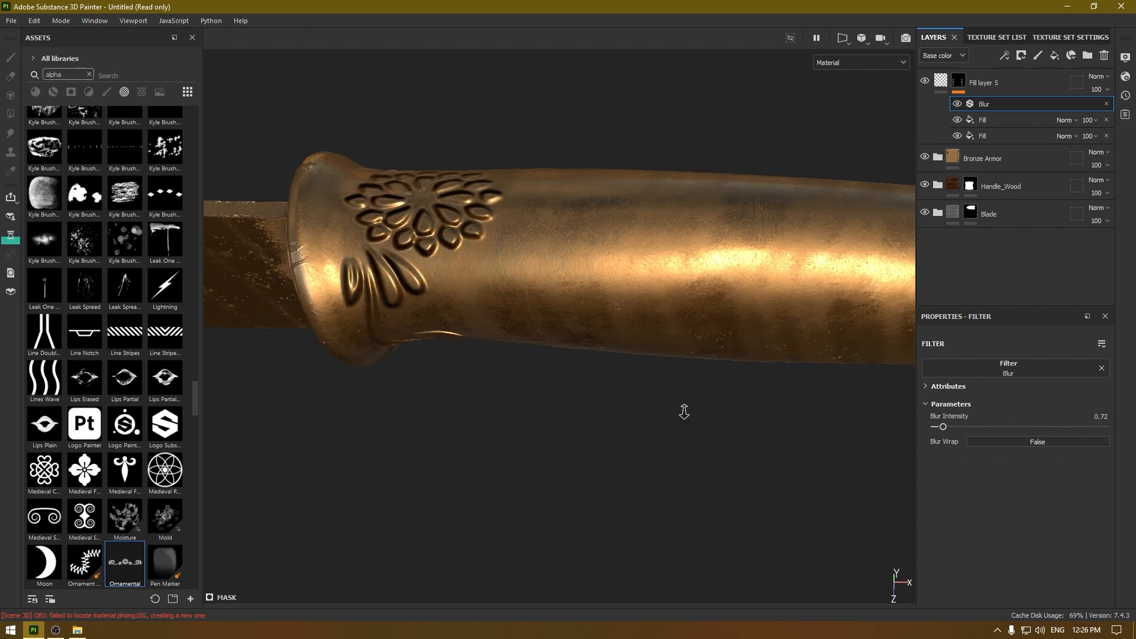
alt+drag(684, 411, 680, 438)
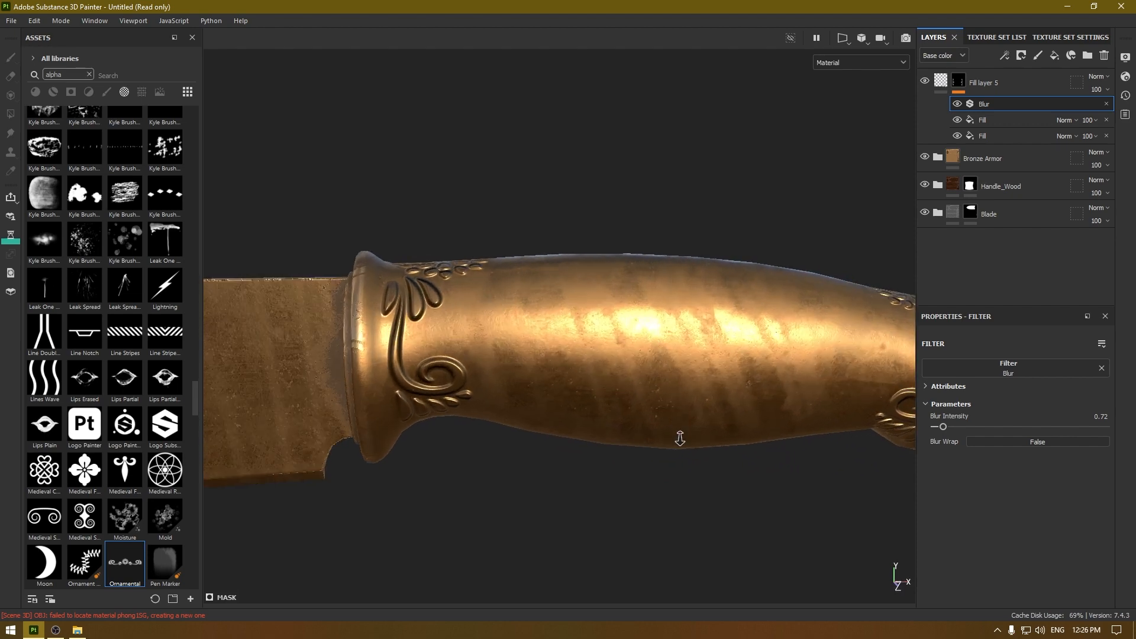
alt+right_drag(680, 438, 584, 369)
alt+drag(583, 369, 441, 382)
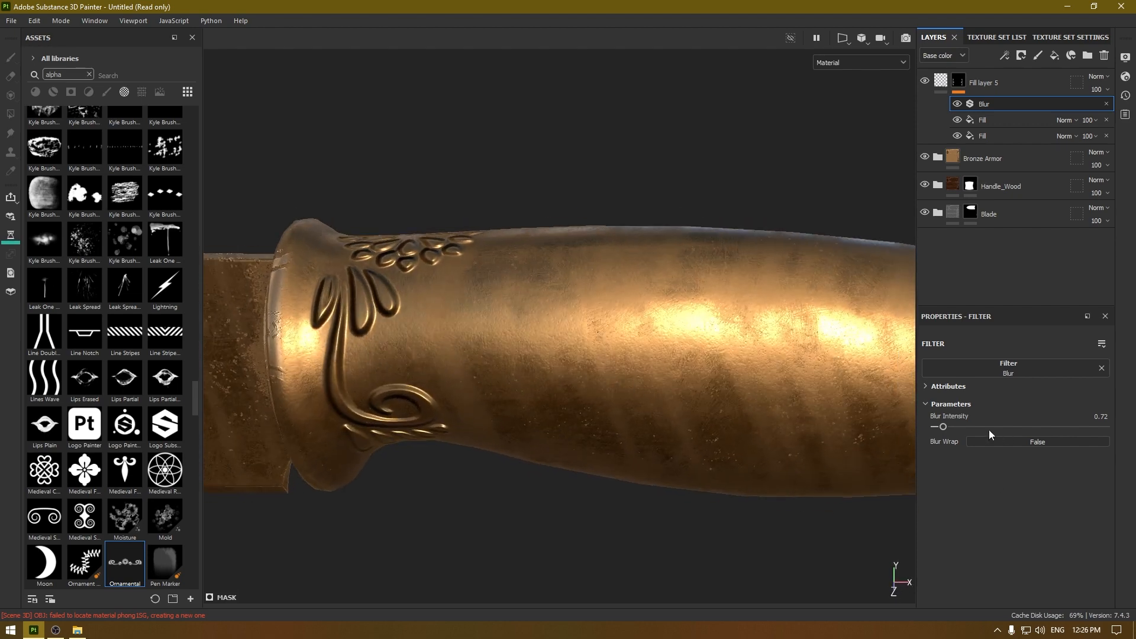
scroll(631, 487, up, 2)
alt+middle_drag(638, 432, 766, 425)
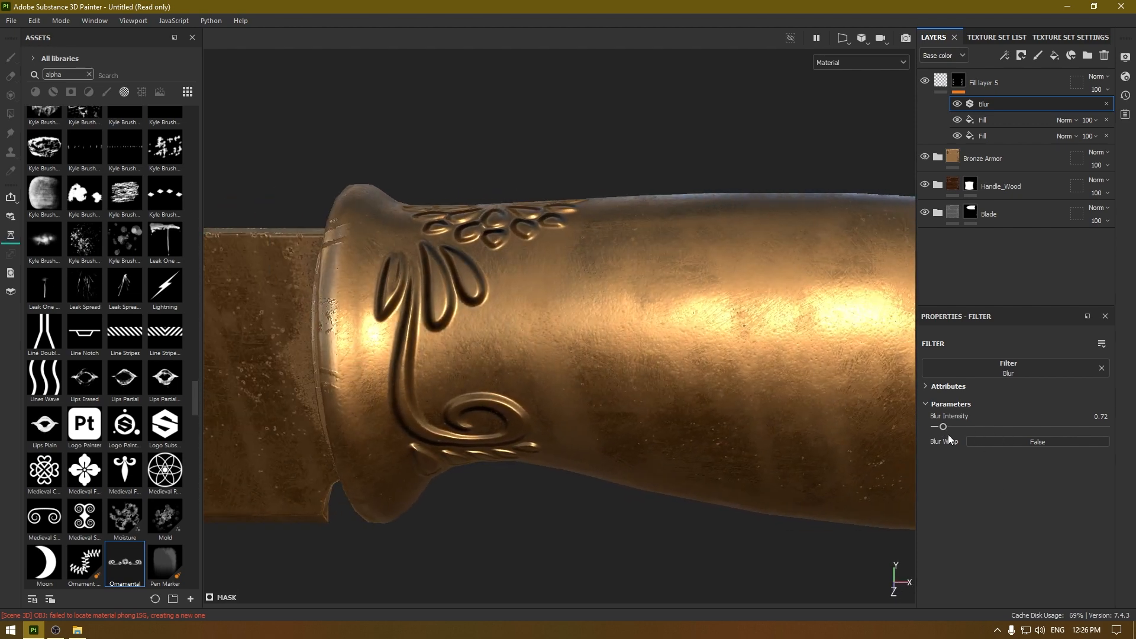
Step: Set the ornament mask's blur intensity to 0.6
drag(934, 432, 853, 436)
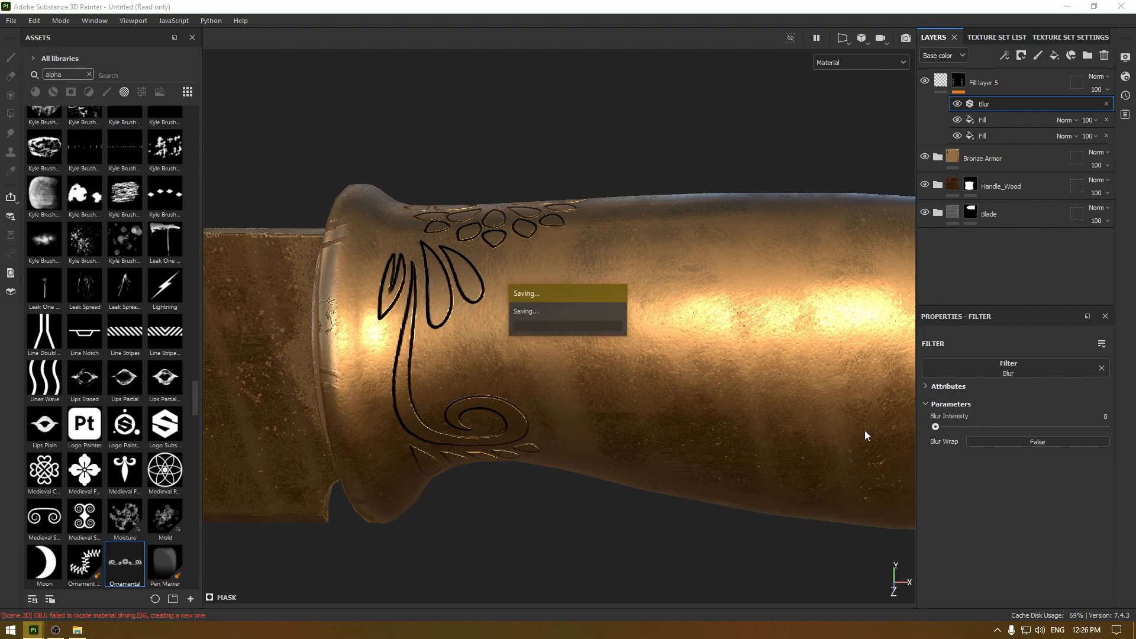
click(936, 427)
drag(935, 428, 941, 429)
scroll(802, 414, down, 2)
alt+drag(726, 264, 735, 215)
alt+middle_drag(736, 215, 650, 196)
scroll(650, 195, up, 1)
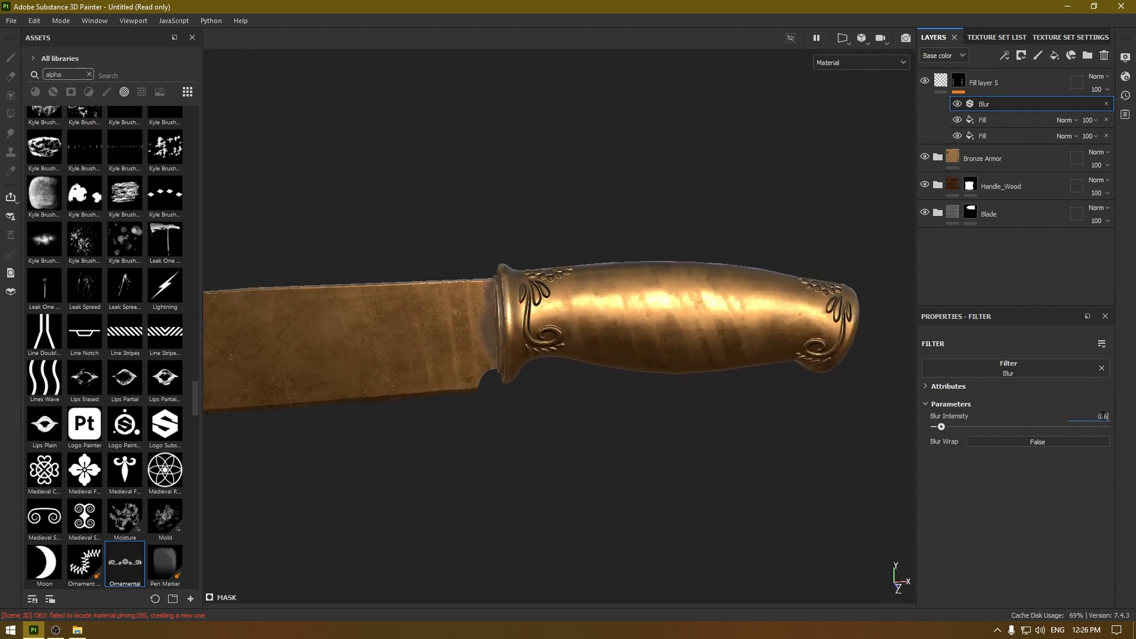
alt+drag(518, 142, 579, 286)
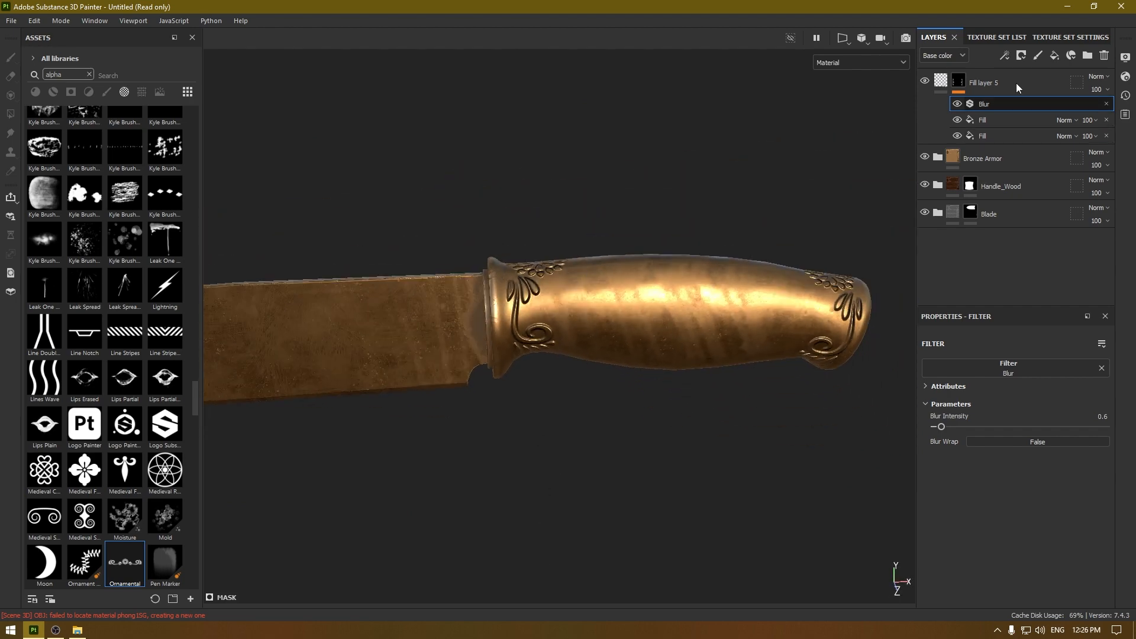
Step: Group Fill layer 5 with the Bronze Armor folder and name the new group Handle_Metal
click(988, 80)
ctrl+click(989, 162)
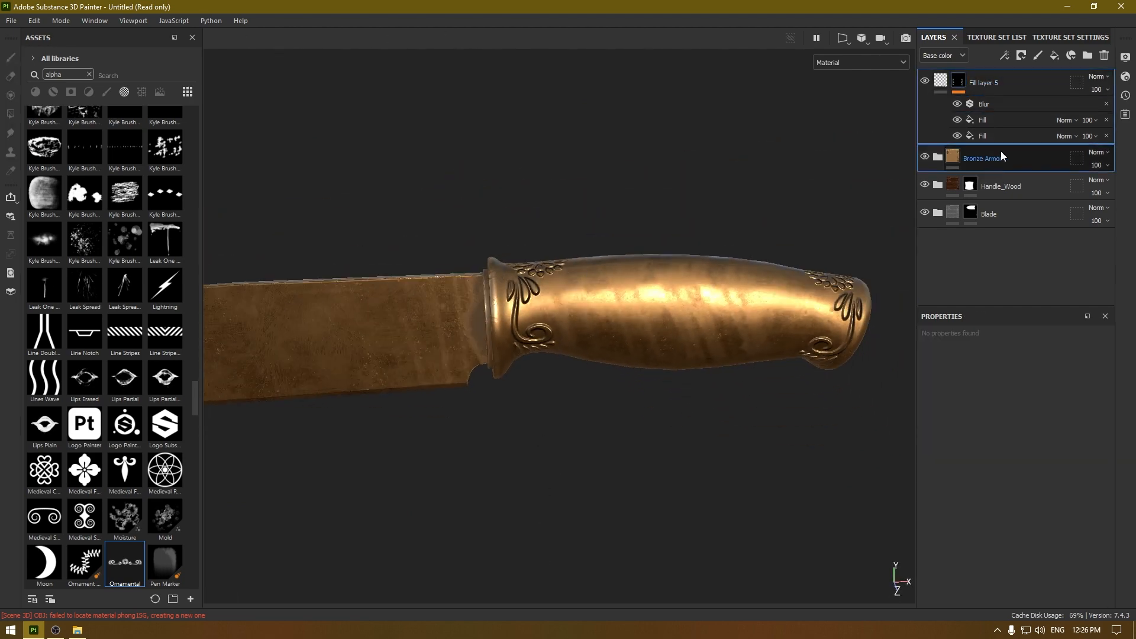
key(ctrl+g)
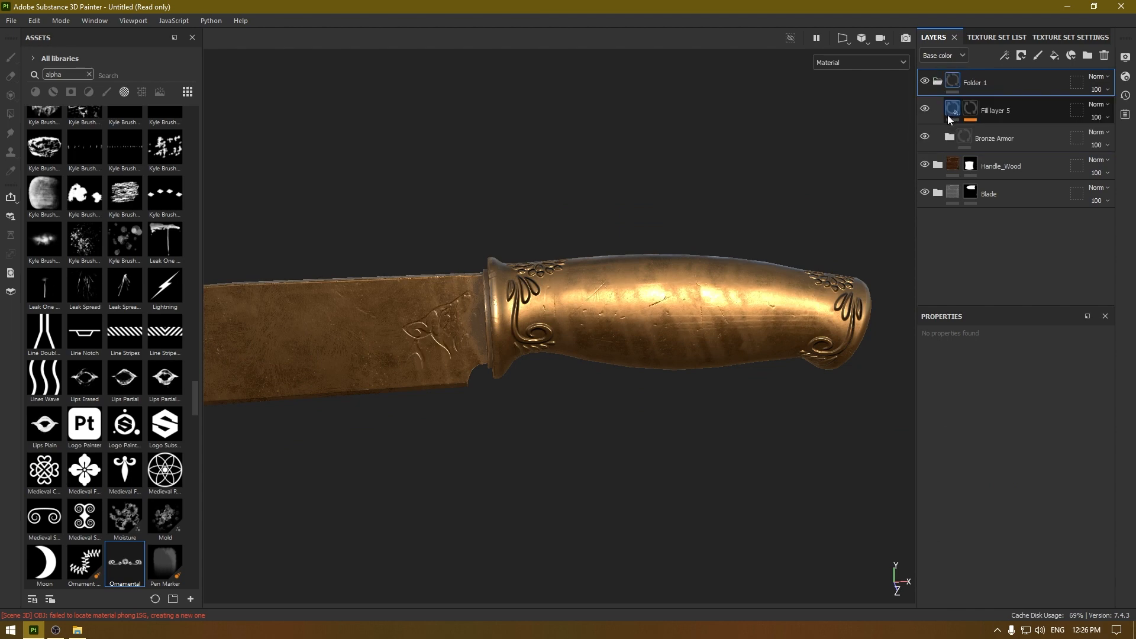
double_click(975, 84)
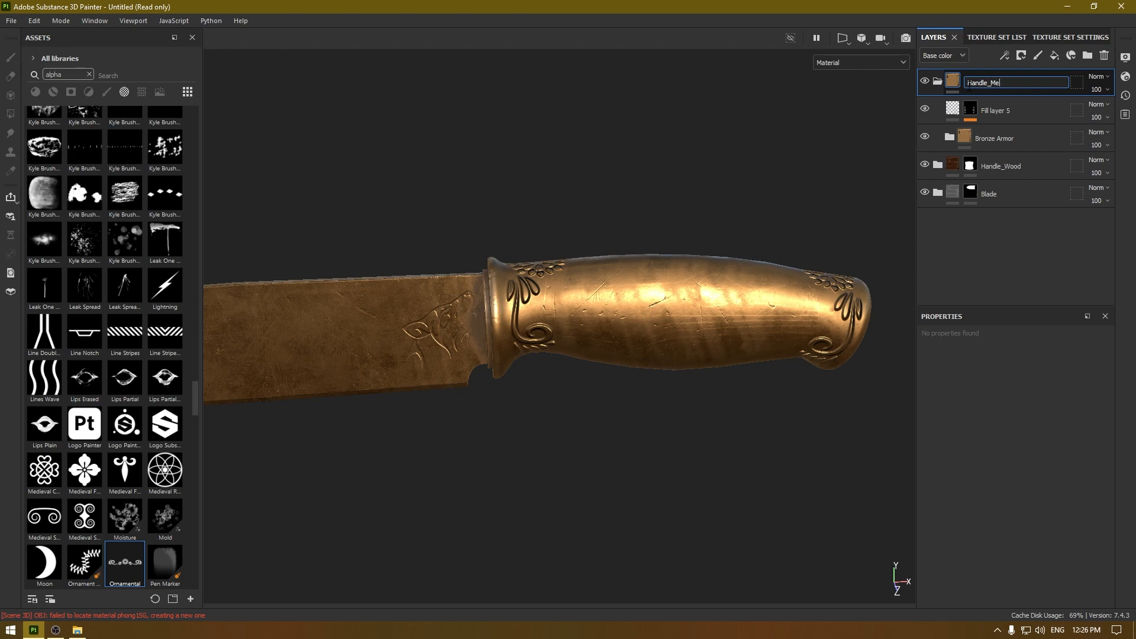
key(Return)
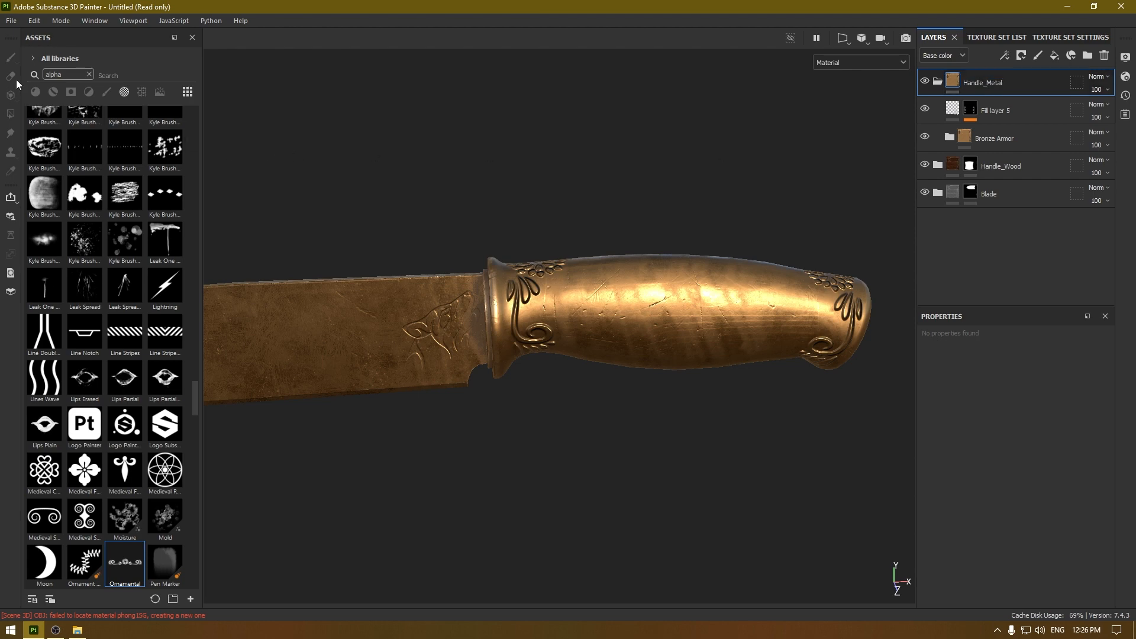
Step: Add a black mask to the Handle_Metal folder and polygon-fill the blade-end collar with white
right_click(958, 85)
click(1009, 108)
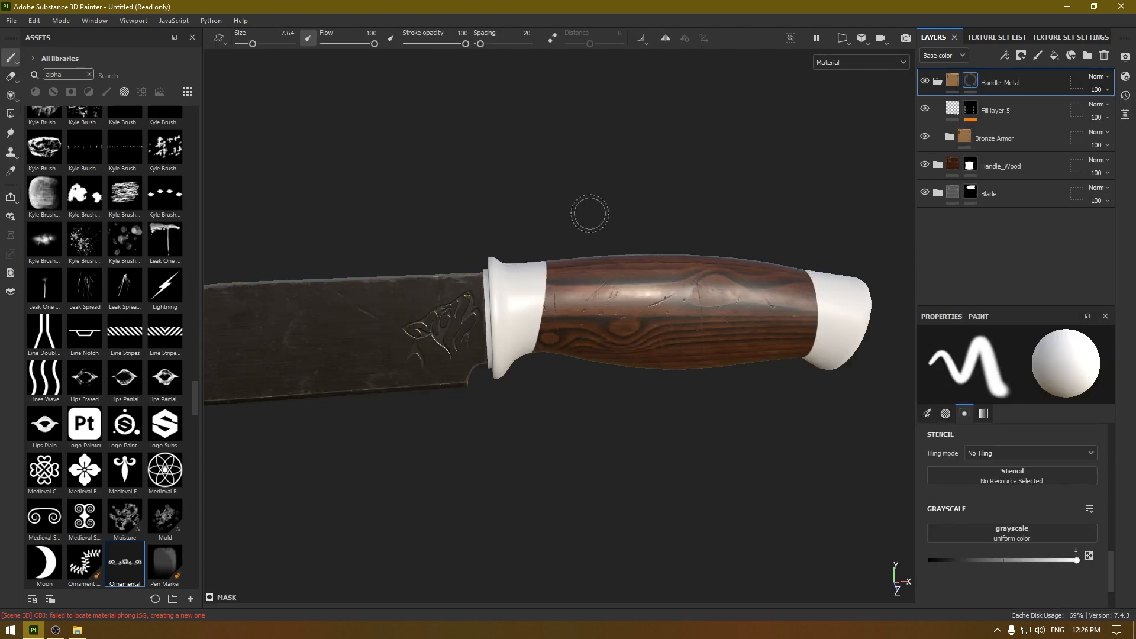
click(10, 113)
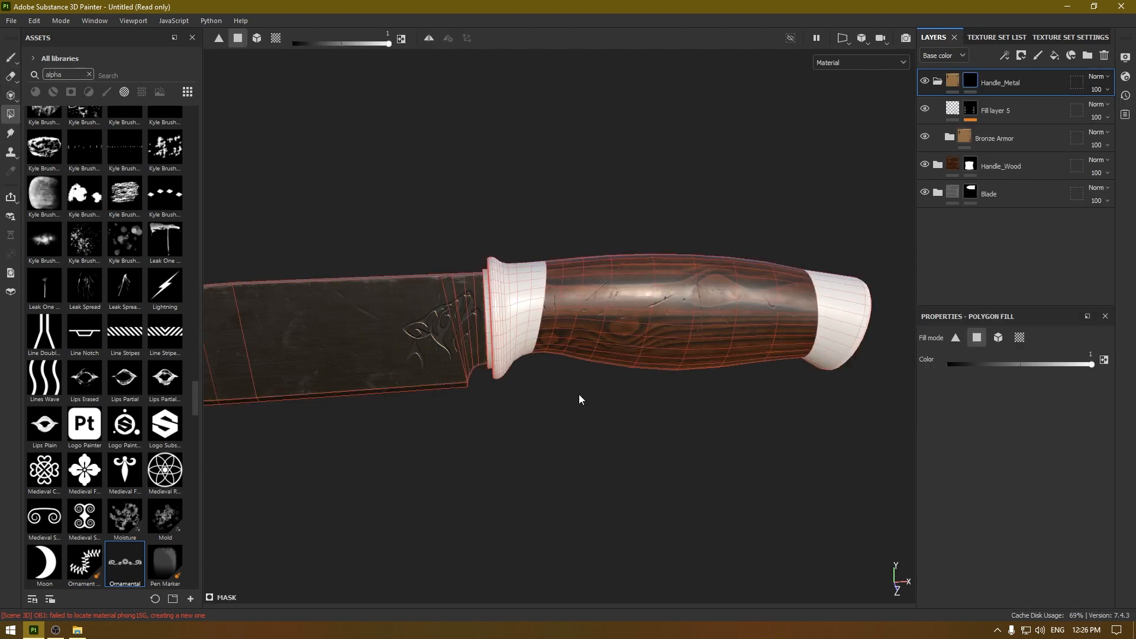
alt+middle_drag(578, 398, 544, 356)
mouse_move(545, 355)
alt+right_down()
mouse_move(537, 330)
mouse_move(544, 347)
alt+right_up()
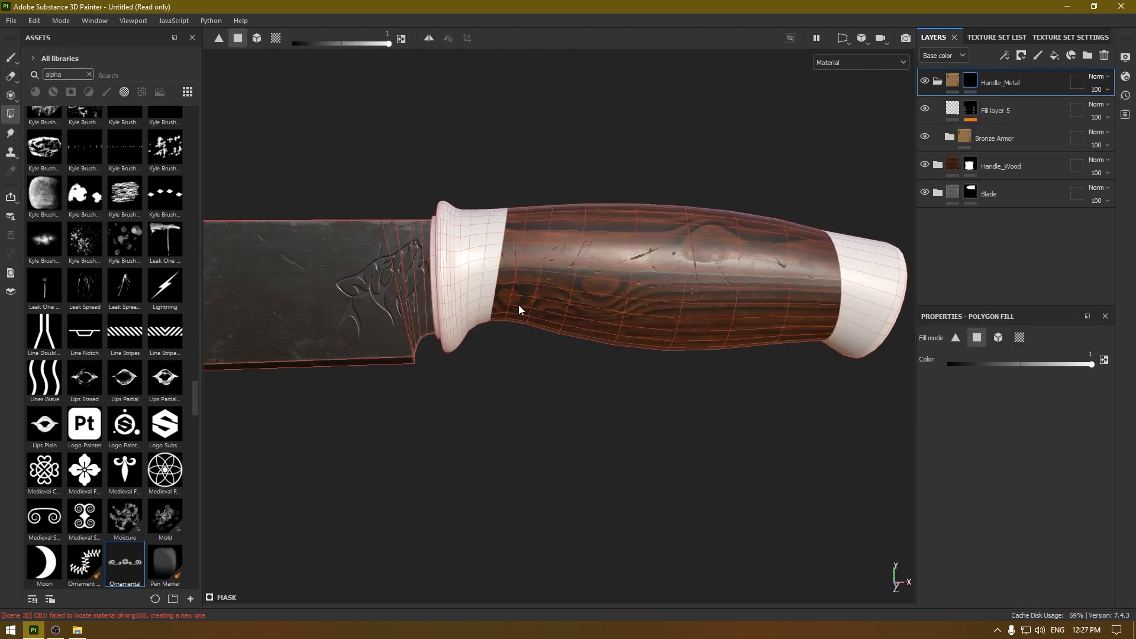
alt+drag(518, 304, 505, 307)
alt+right_drag(506, 301, 469, 258)
alt+middle_drag(469, 259, 491, 257)
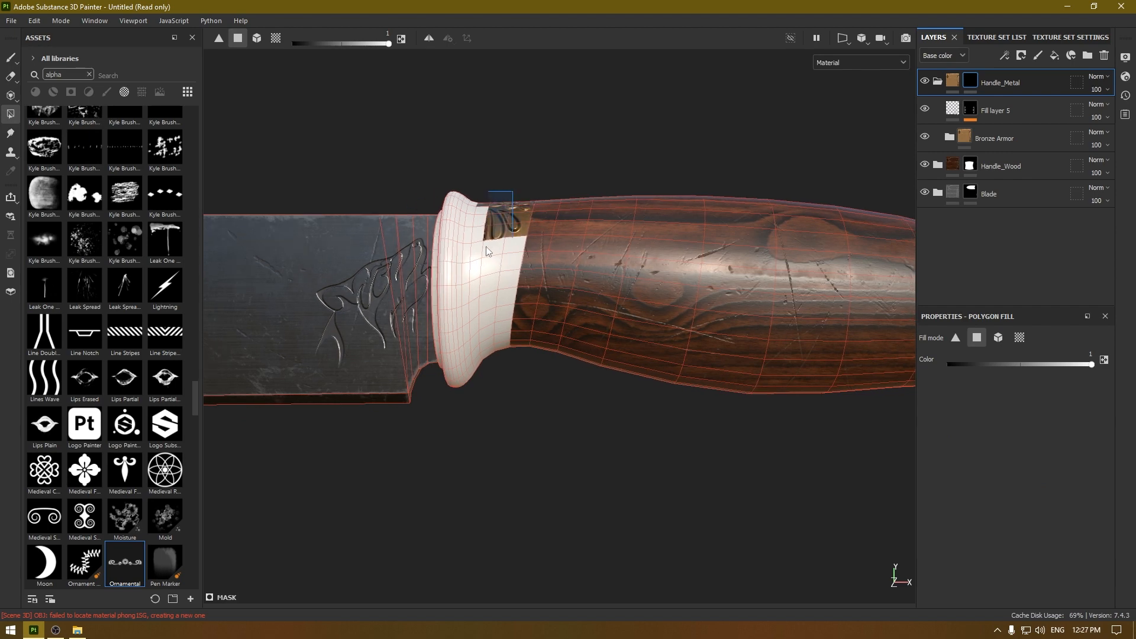
drag(388, 141, 499, 433)
alt+right_drag(490, 273, 461, 338)
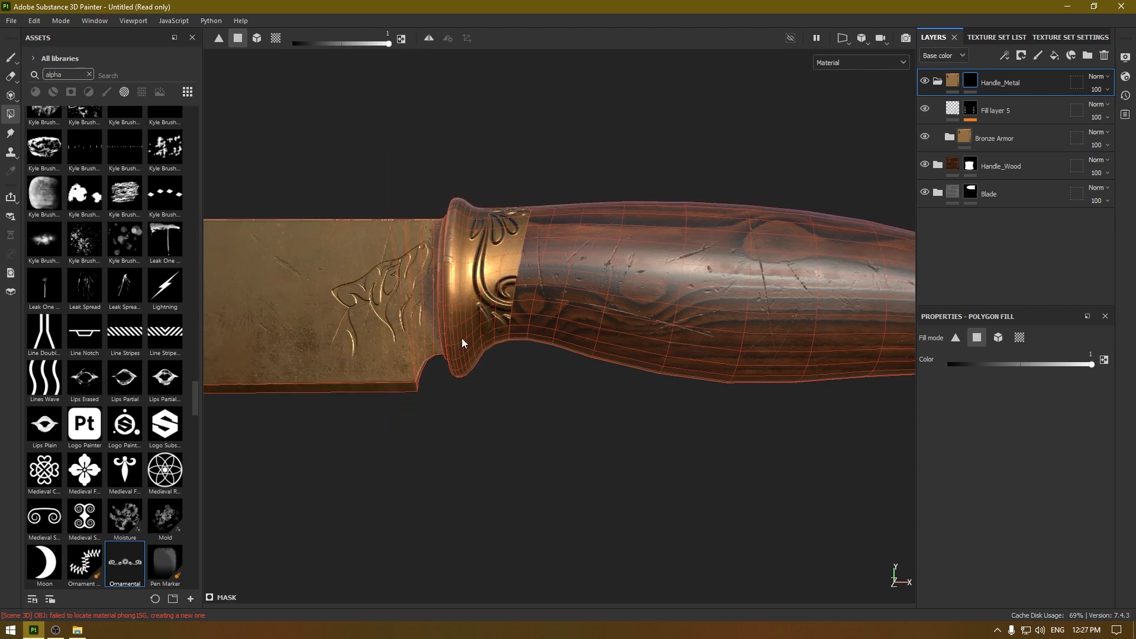
Step: Remove the bronze from the blade by filling its UV shells and mesh parts with color 0 in the Handle_Metal mask
key(x)
alt+middle_drag(504, 355, 577, 357)
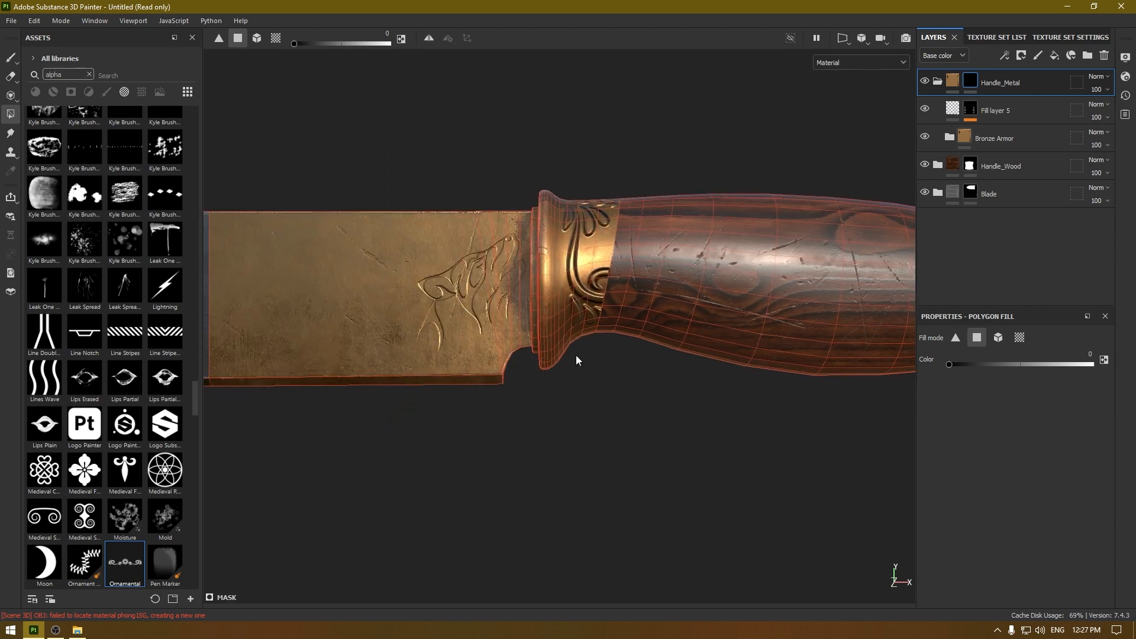
click(1017, 338)
click(417, 331)
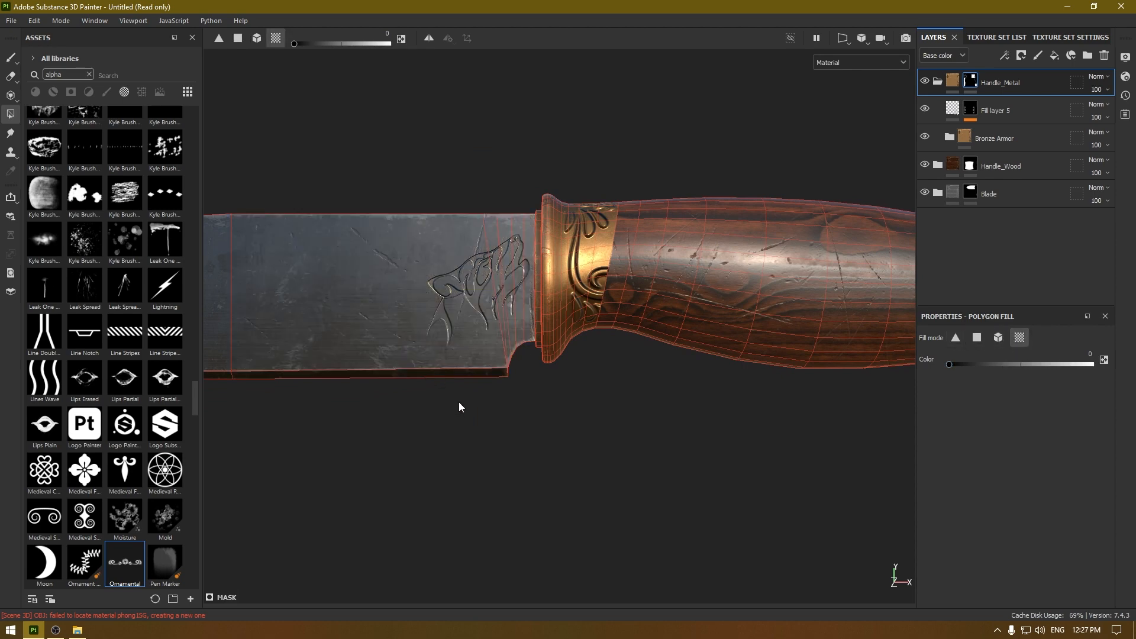
alt+drag(438, 320, 550, 337)
click(998, 340)
click(416, 281)
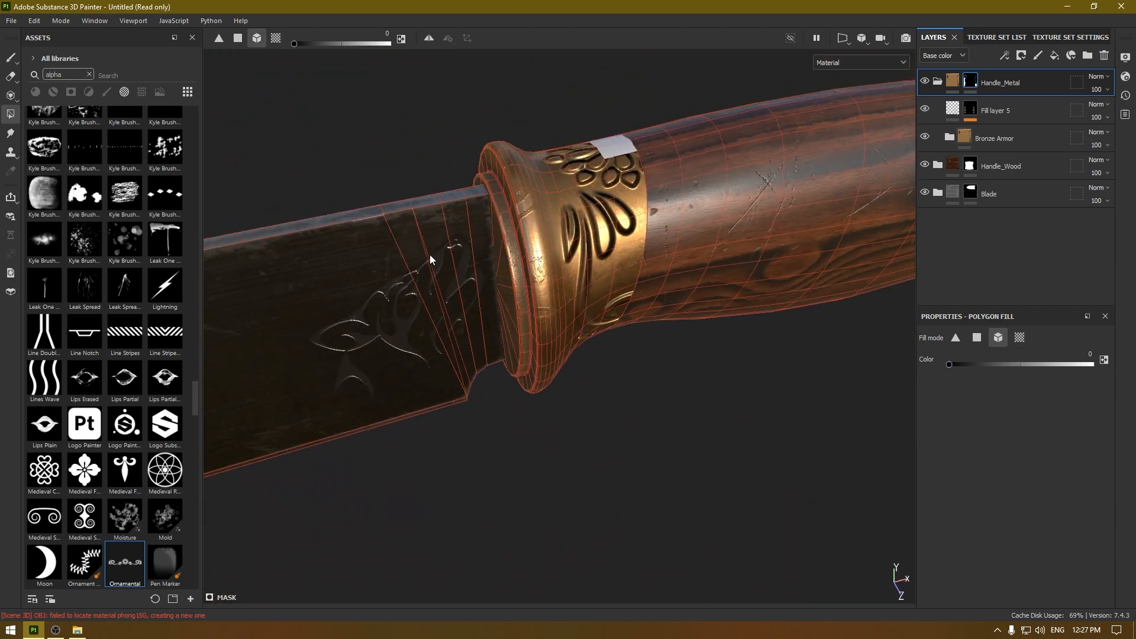
alt+drag(430, 255, 769, 354)
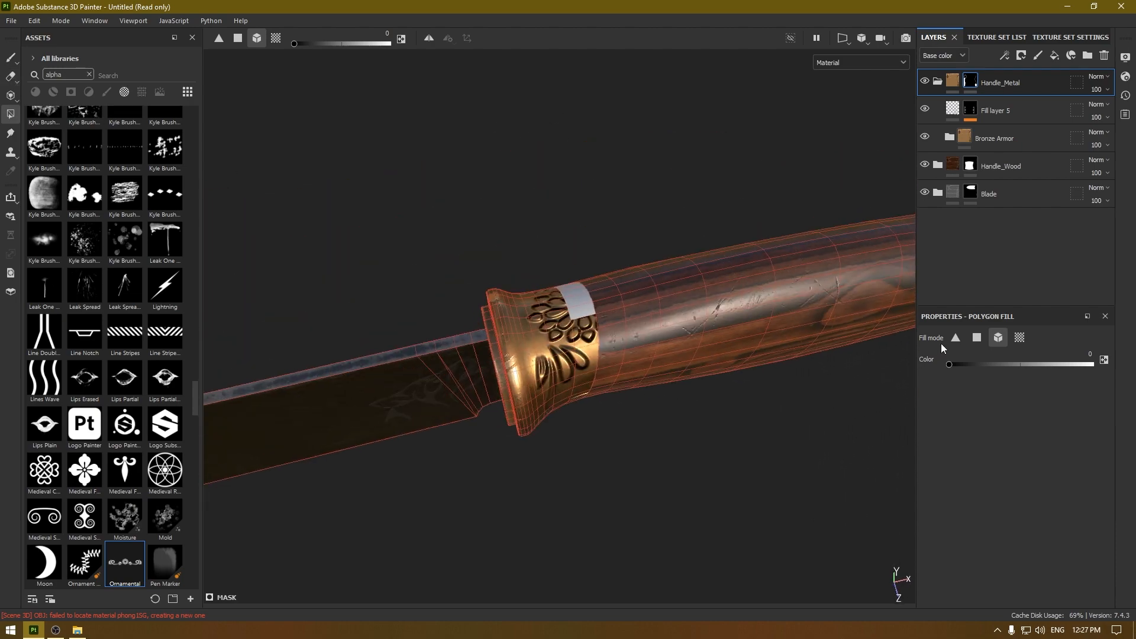
Step: Fill the missed faces around the blade-end collar with color 1, polygon by polygon, in the Handle_Metal mask
click(976, 337)
alt+drag(602, 285, 647, 311)
alt+drag(549, 325, 593, 395)
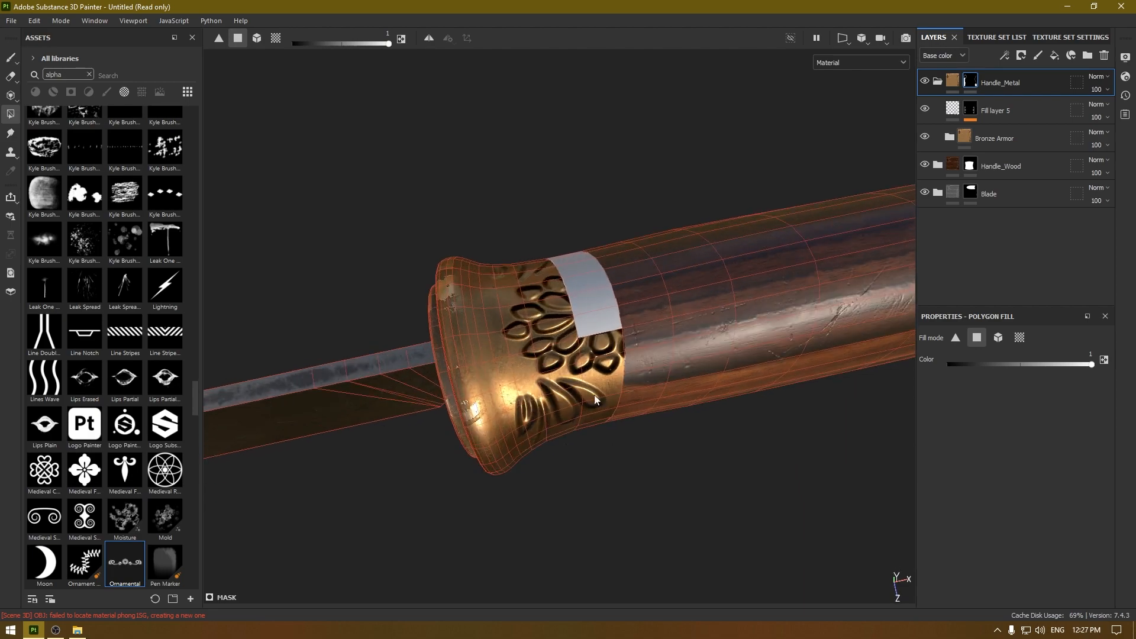
alt+drag(585, 293, 695, 297)
drag(586, 208, 605, 285)
drag(634, 372, 647, 418)
Step: Reveal the bronze on the handle's butt end by polygon-filling its faces in the Handle_Metal mask
alt+middle_drag(768, 338, 623, 335)
alt+drag(624, 337, 650, 355)
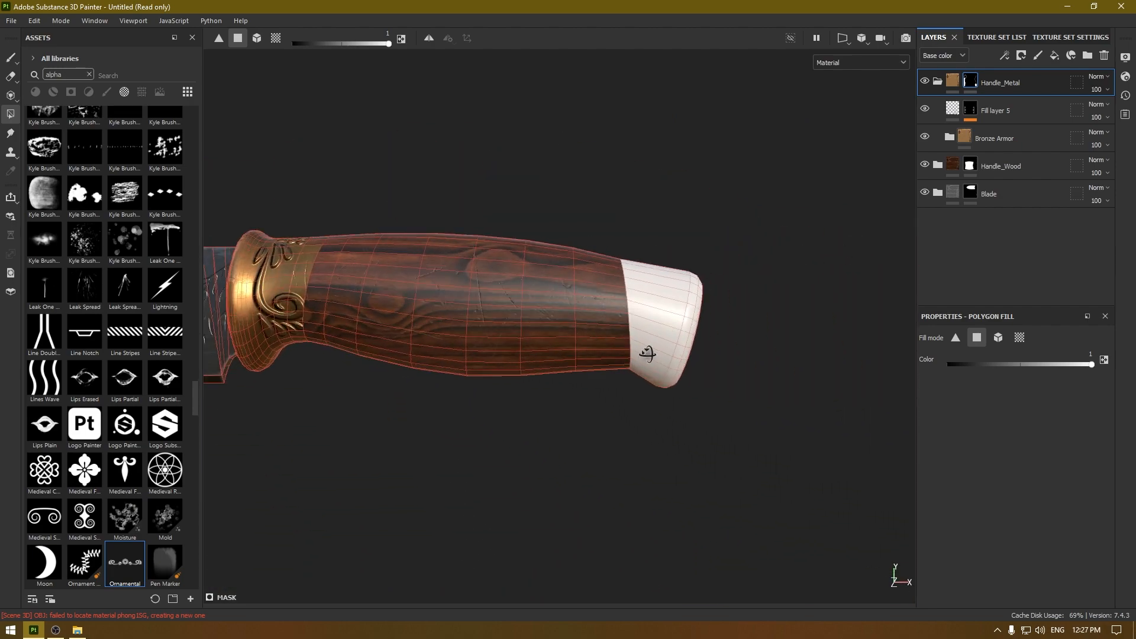
alt+middle_drag(701, 319, 601, 307)
drag(688, 467, 448, 329)
Step: Clean up the Handle_Metal mask along the blade-end collar's wood edge, refilling the missing collar faces on the reverse side
key(x)
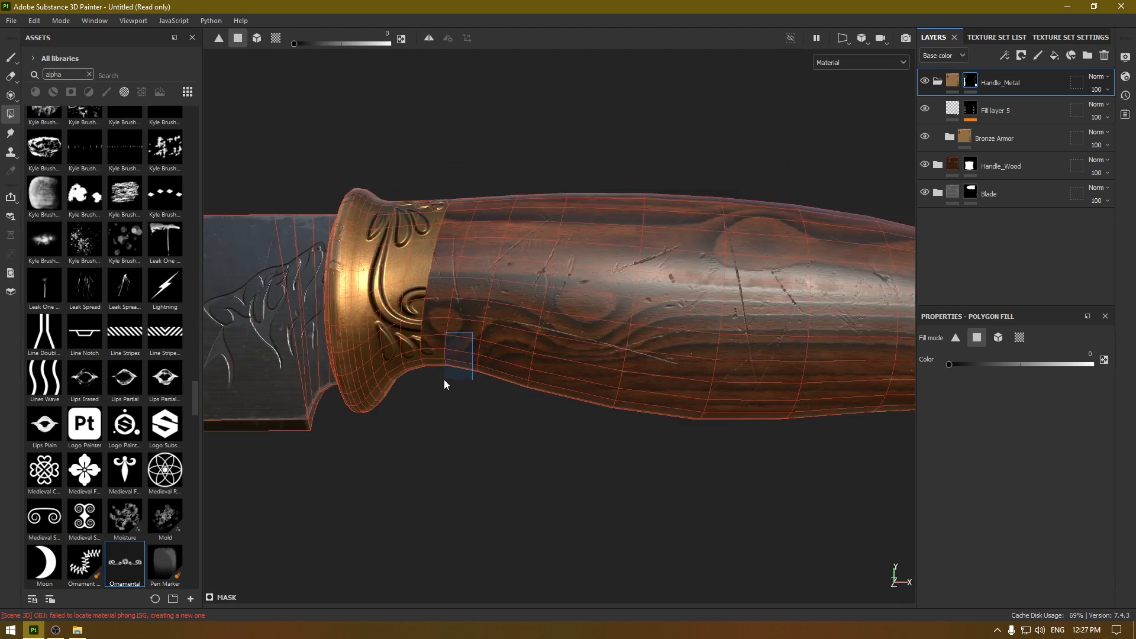
drag(444, 383, 442, 381)
alt+drag(442, 381, 465, 321)
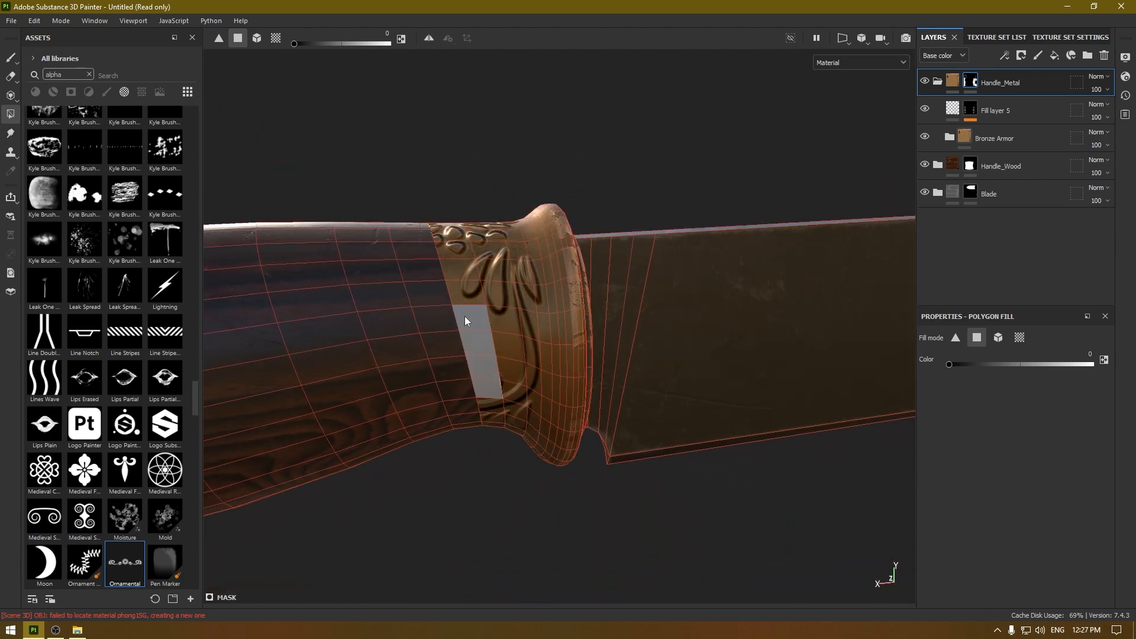
alt+drag(488, 385, 481, 381)
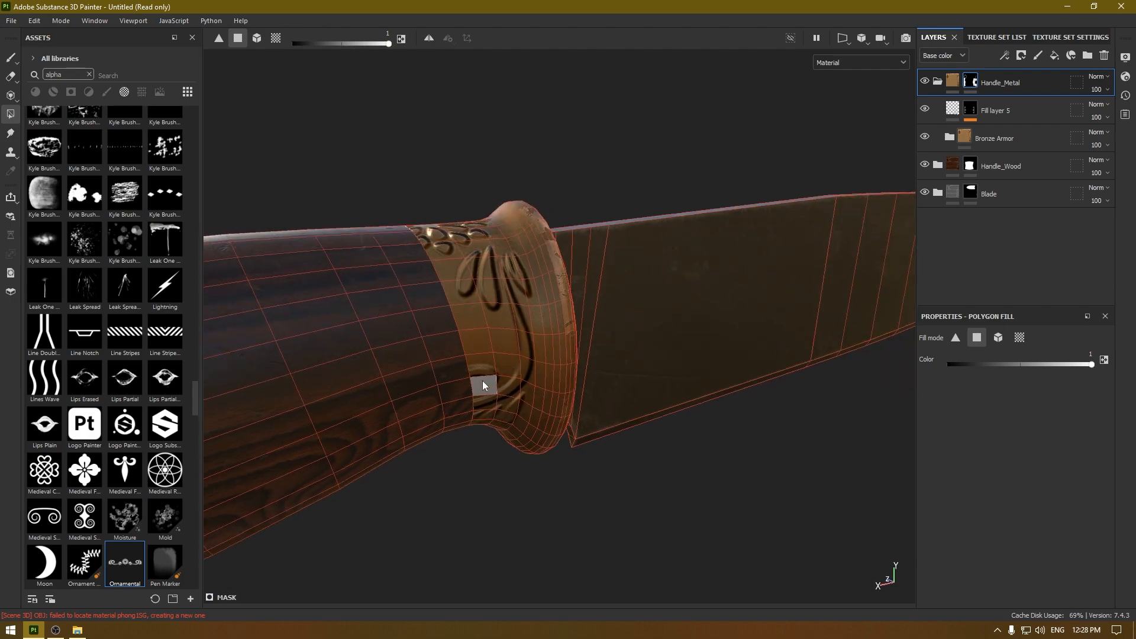
alt+right_drag(414, 312, 378, 376)
alt+drag(379, 381, 682, 337)
click(937, 81)
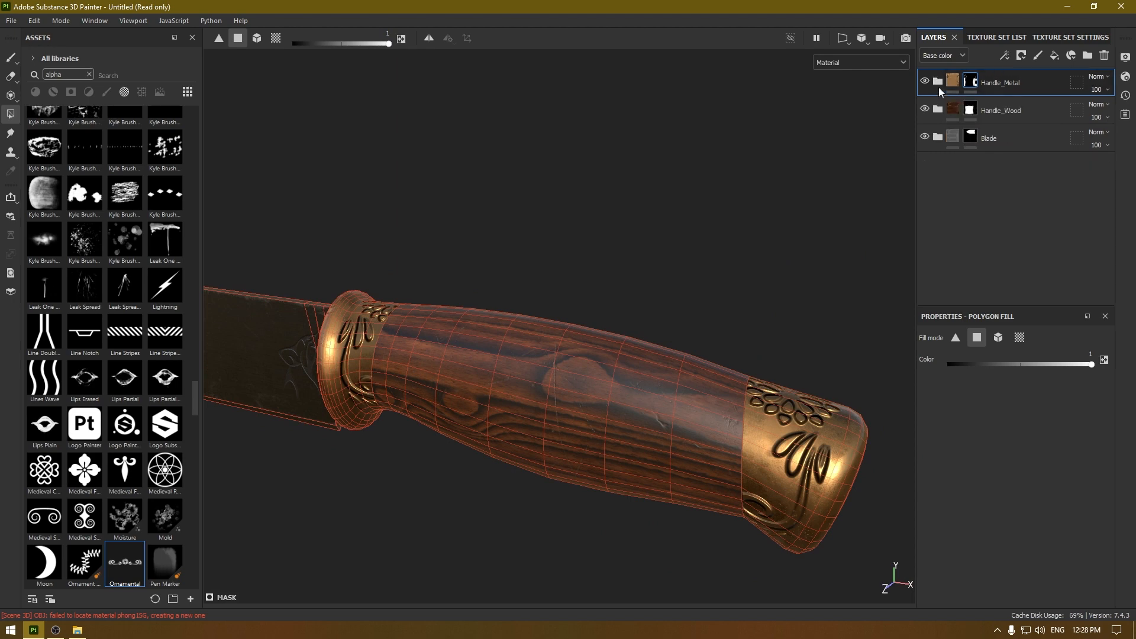
click(925, 81)
click(926, 81)
Step: Show the 3D and 2D views together and shrink the butt-end ornament in Fill layer 5's mask to scale about -2.17 by -7.74
click(937, 81)
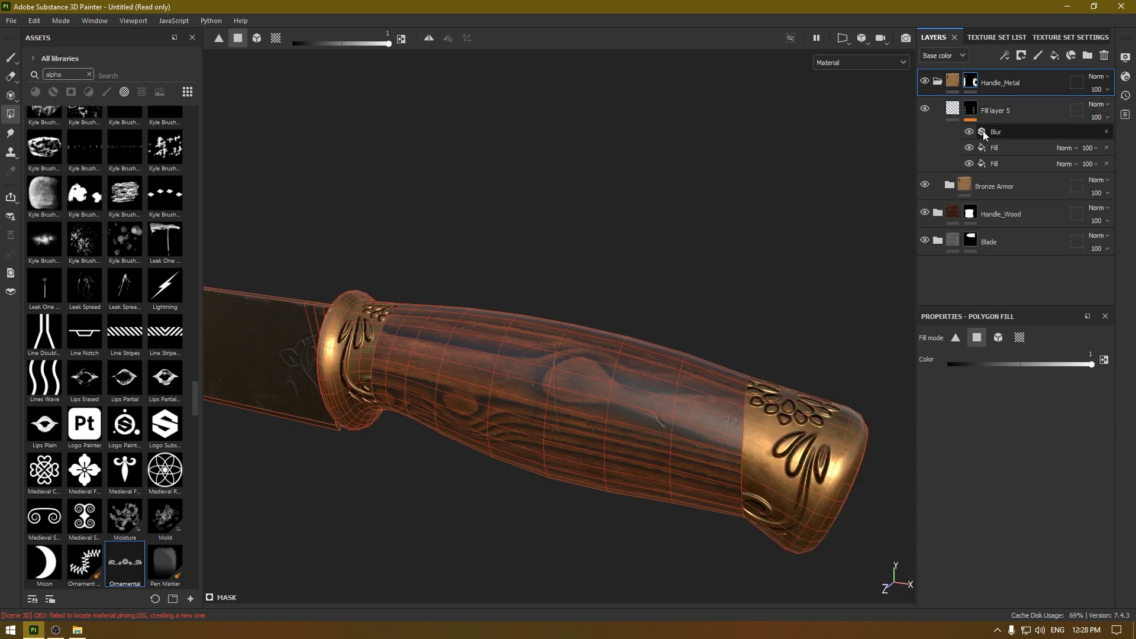
click(999, 163)
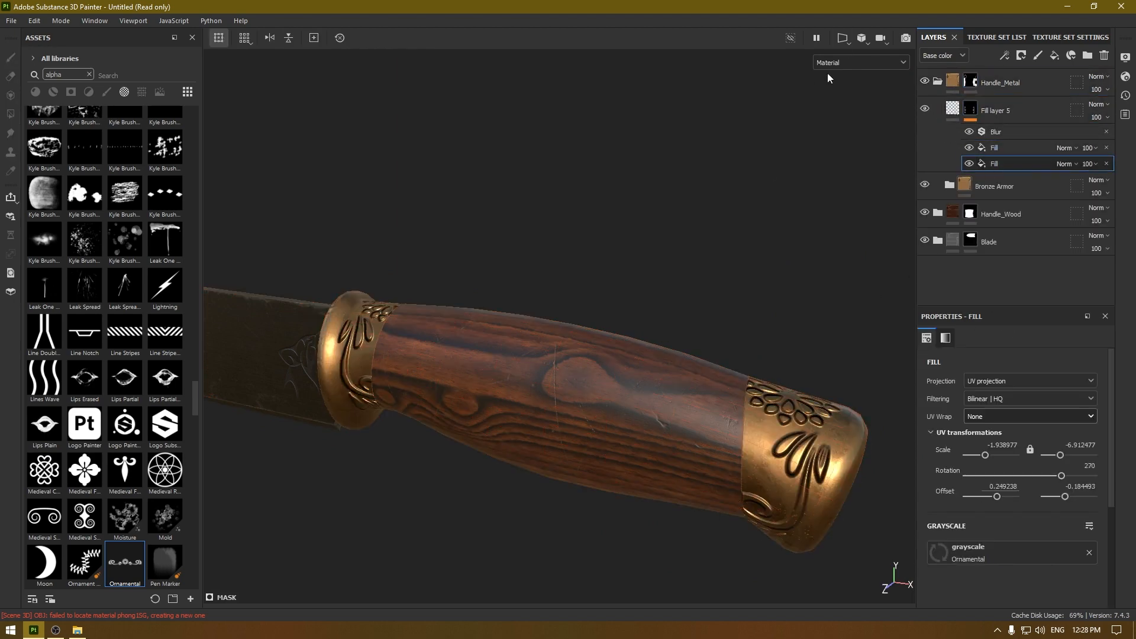
click(843, 38)
click(857, 55)
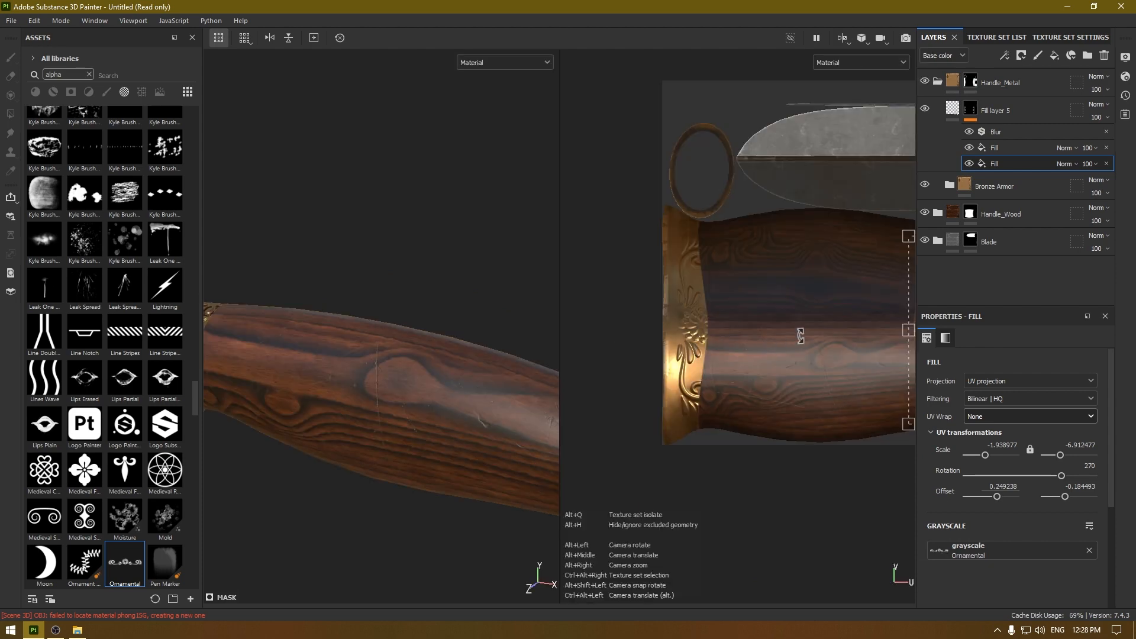
alt+middle_drag(800, 335, 539, 302)
scroll(694, 371, up, 1)
alt+middle_drag(694, 370, 732, 399)
drag(743, 423, 732, 382)
drag(713, 314, 731, 334)
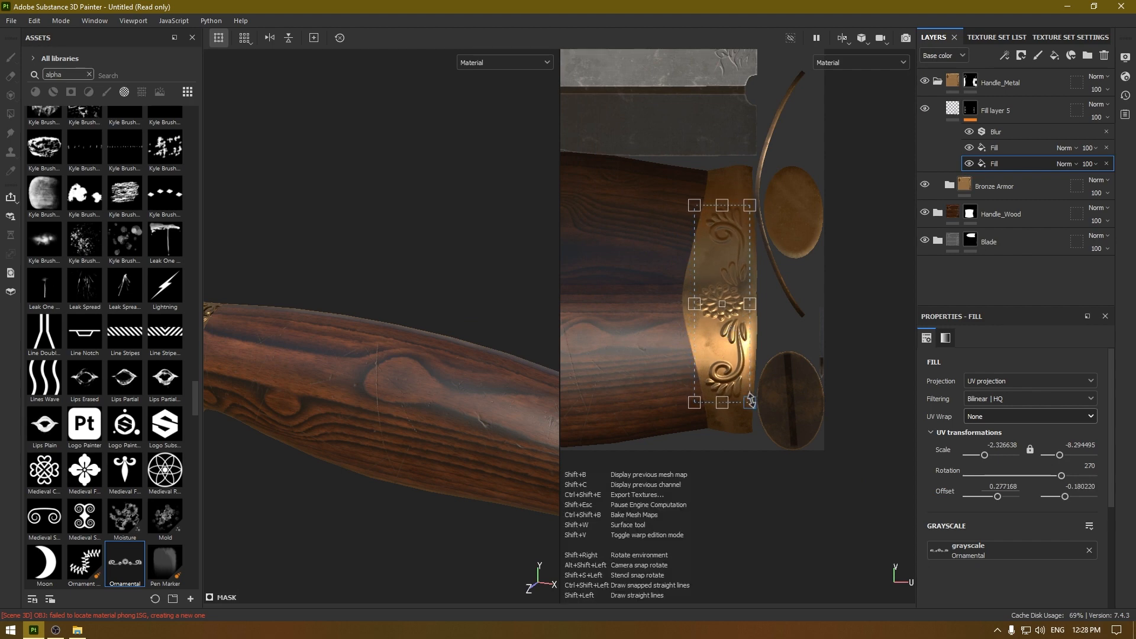
shift+drag(750, 402, 755, 410)
drag(737, 352, 734, 343)
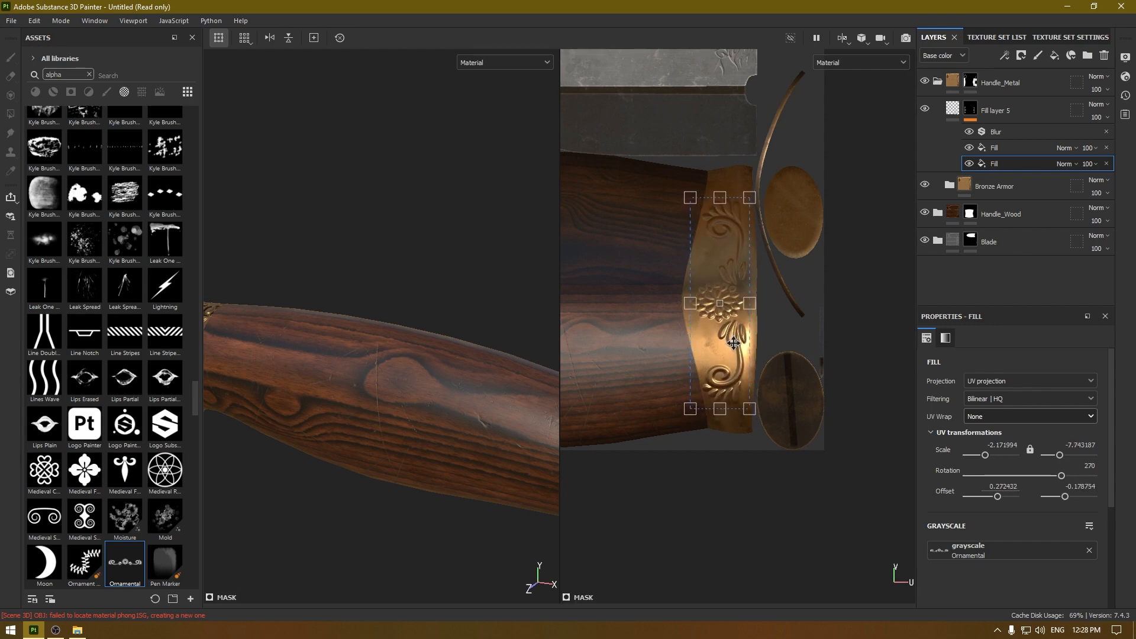
Step: Centre the butt-end ornament's flower on the handle's narrow side, with the fill offset at about 0.272, -0.174
scroll(382, 354, down, 3)
alt+middle_drag(382, 353, 277, 321)
alt+drag(489, 434, 459, 289)
scroll(459, 290, up, 1)
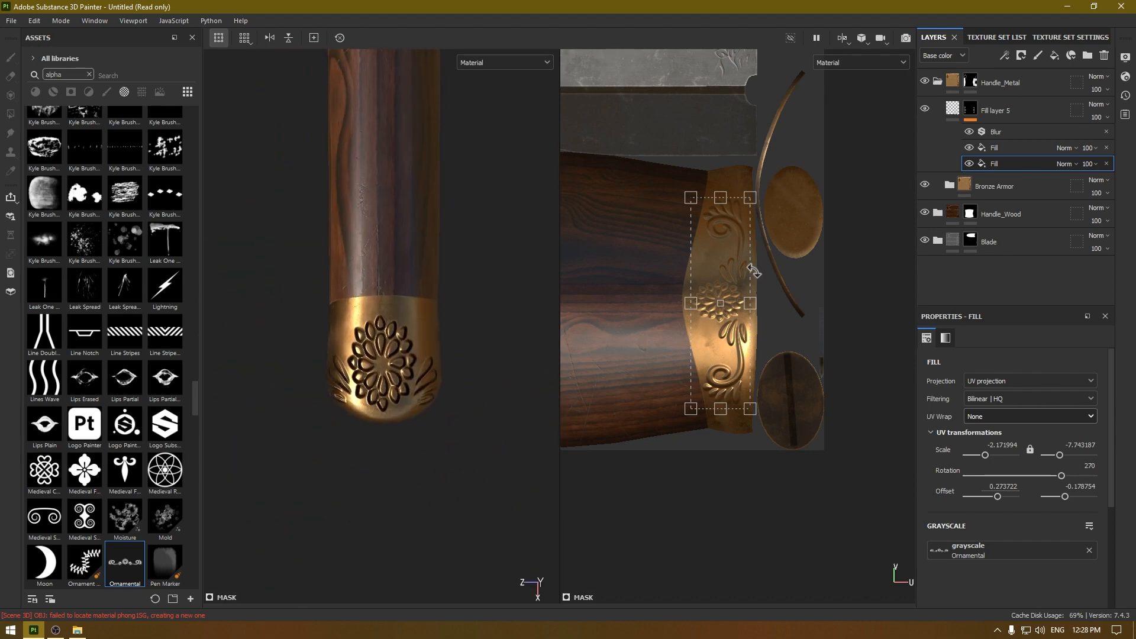
drag(742, 307, 740, 302)
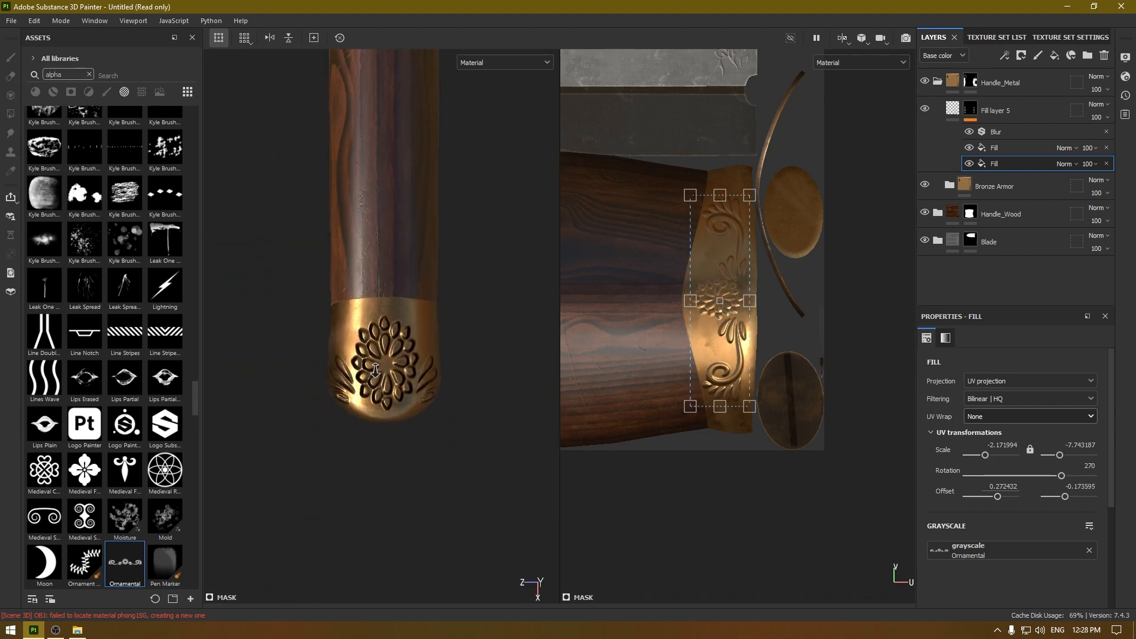
alt+drag(414, 355, 408, 426)
Step: Fit the blade-end ornament fill over the collar's UV band at 270 rotation and scale about 2.12 by 7.57
click(1002, 147)
alt+middle_drag(619, 334, 911, 284)
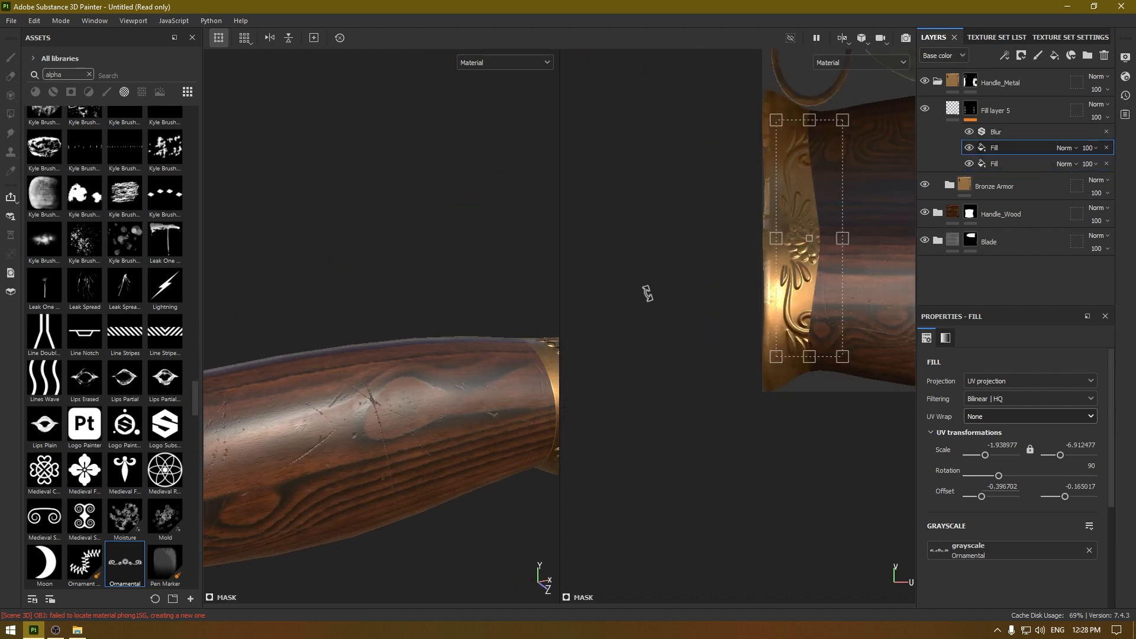
scroll(703, 252, up, 2)
alt+middle_drag(775, 335, 673, 387)
drag(761, 279, 749, 355)
drag(766, 441, 754, 412)
drag(737, 311, 737, 318)
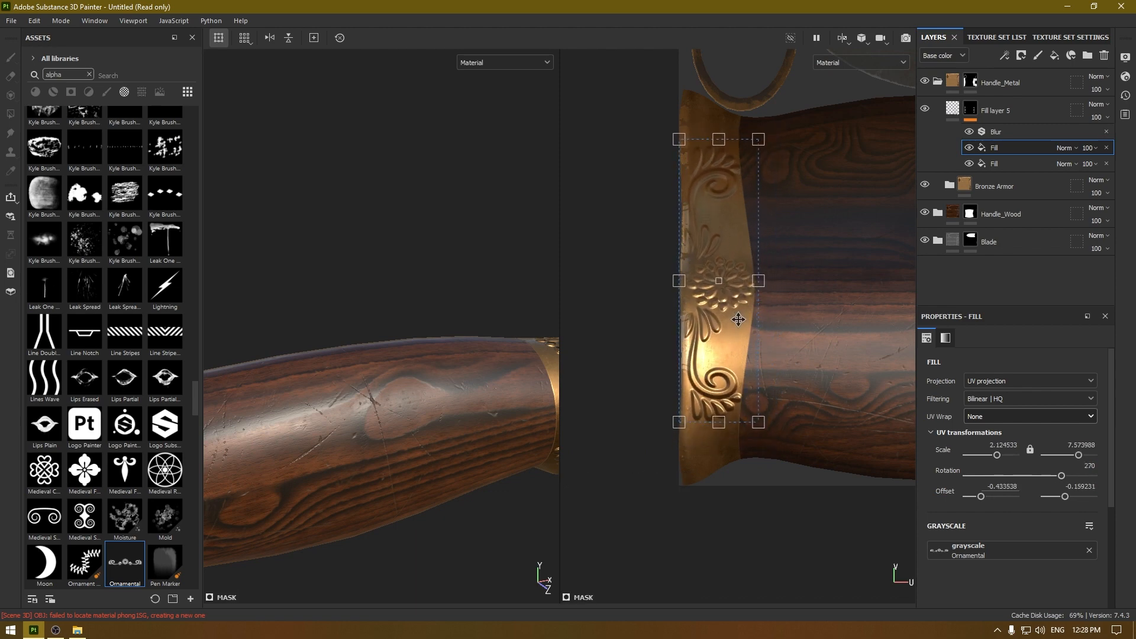
Step: Shrink the collar ornament to scale about 2.22 by 7.92 and align it around the collar at offset about -0.435, -0.167
scroll(322, 310, down, 2)
alt+middle_drag(261, 392, 403, 326)
alt+drag(403, 325, 596, 365)
drag(754, 420, 747, 407)
drag(727, 308, 729, 311)
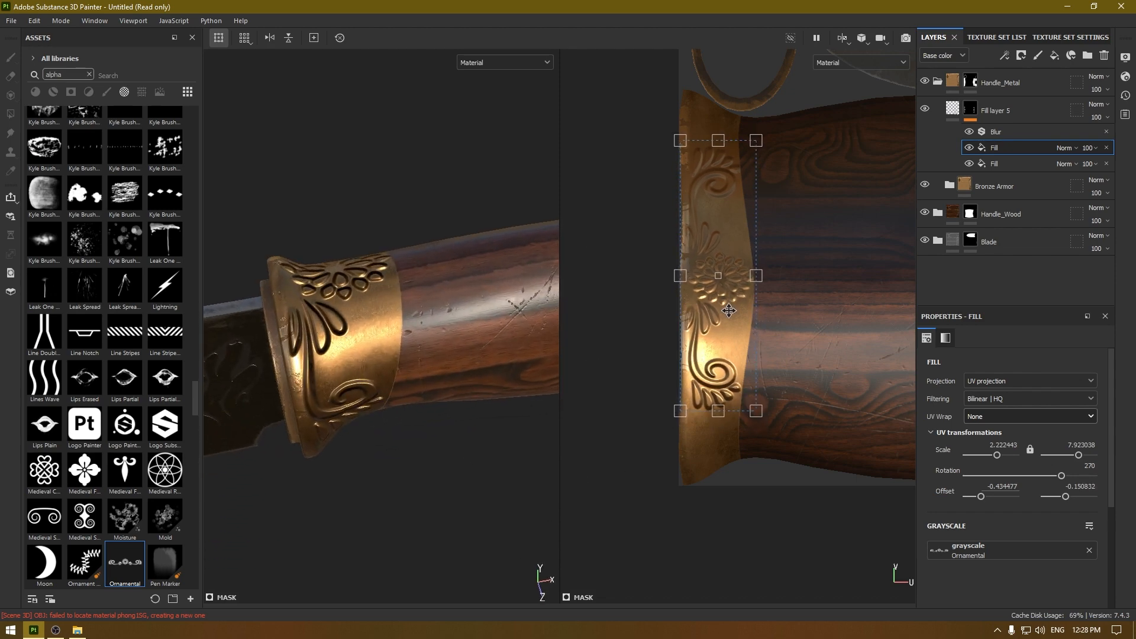
alt+drag(421, 342, 414, 408)
drag(729, 293, 730, 290)
alt+drag(402, 306, 435, 338)
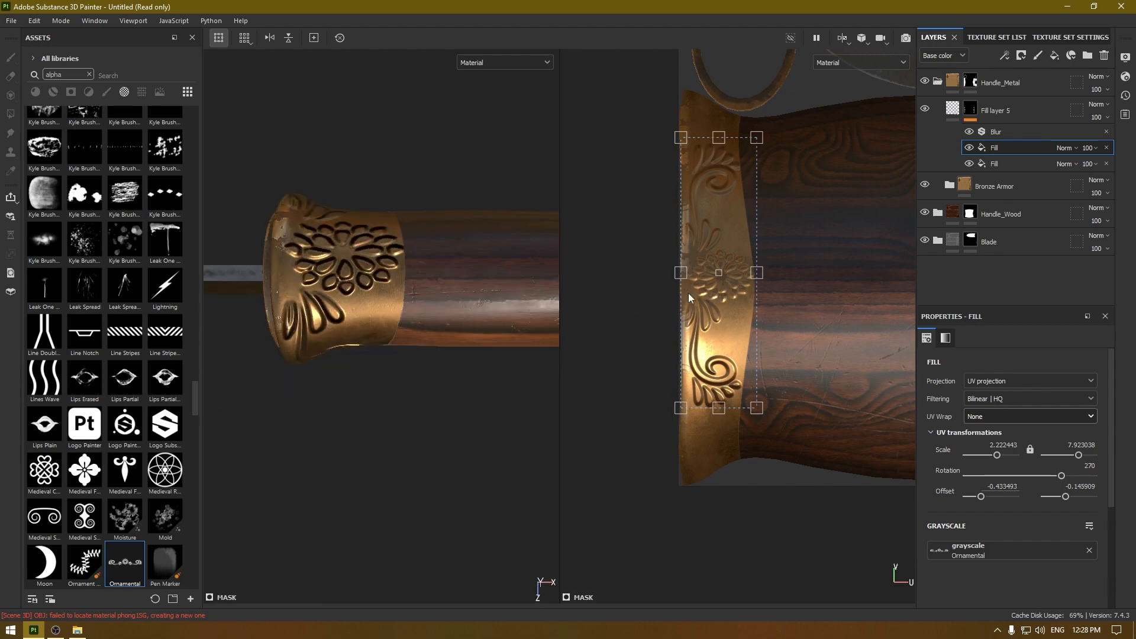
drag(730, 297, 728, 309)
alt+drag(385, 315, 451, 436)
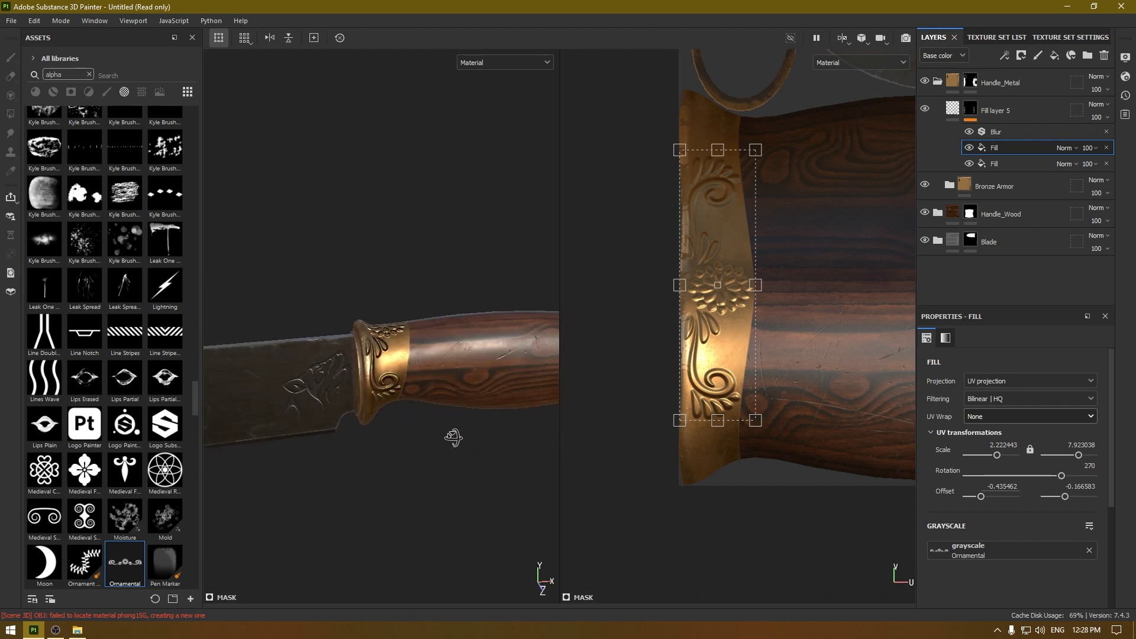
Step: Collapse the Handle_Metal folder and return to the 3D-only view of the whole knife
click(937, 82)
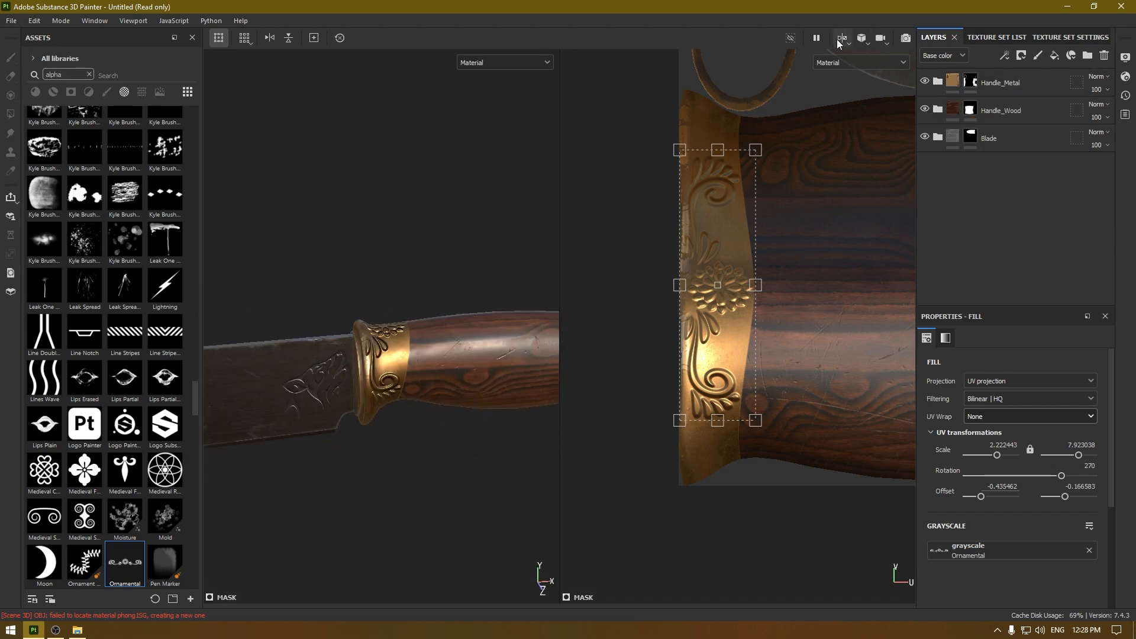
click(836, 39)
click(861, 69)
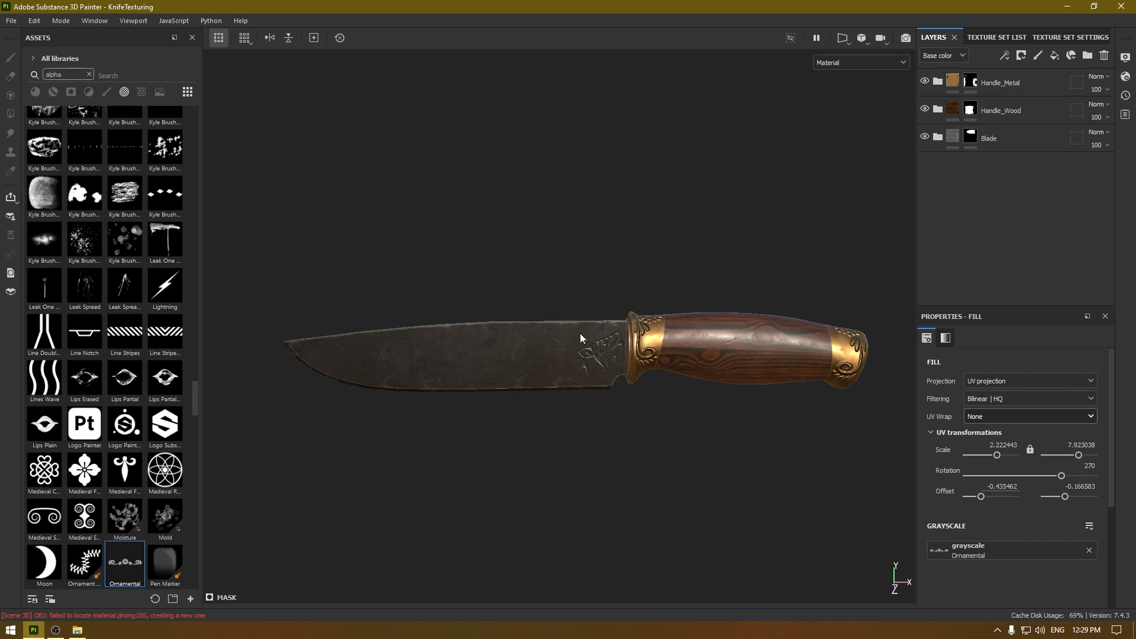
alt+drag(580, 335, 671, 404)
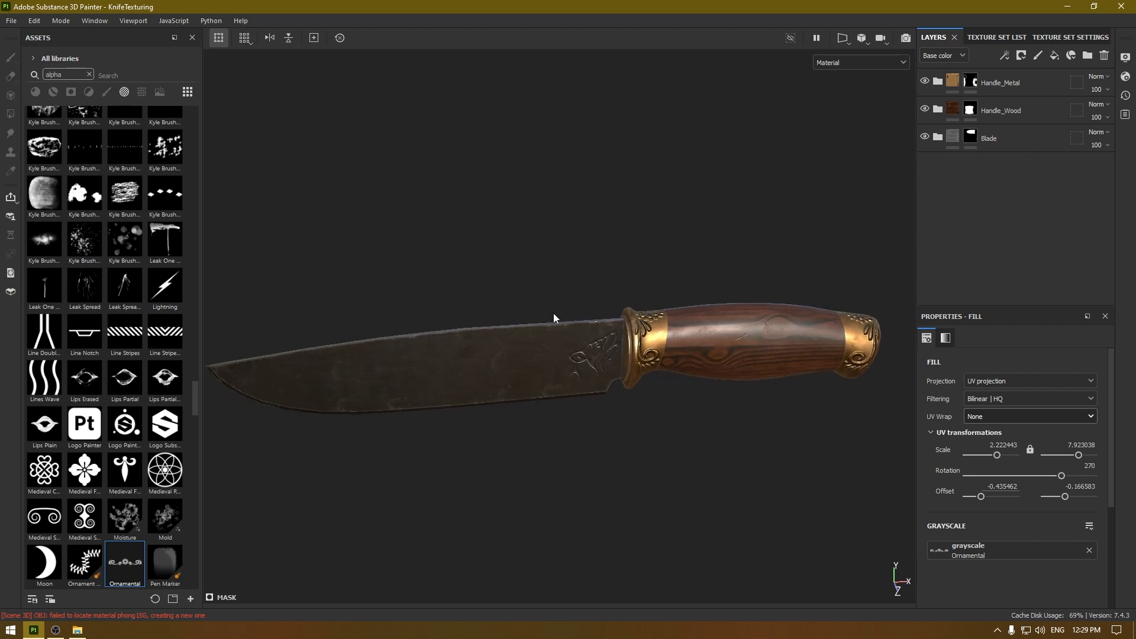
Step: Clear the alpha search, filter the assets to materials, and add Rust Fine as the topmost layer
click(90, 74)
scroll(91, 272, down, 10)
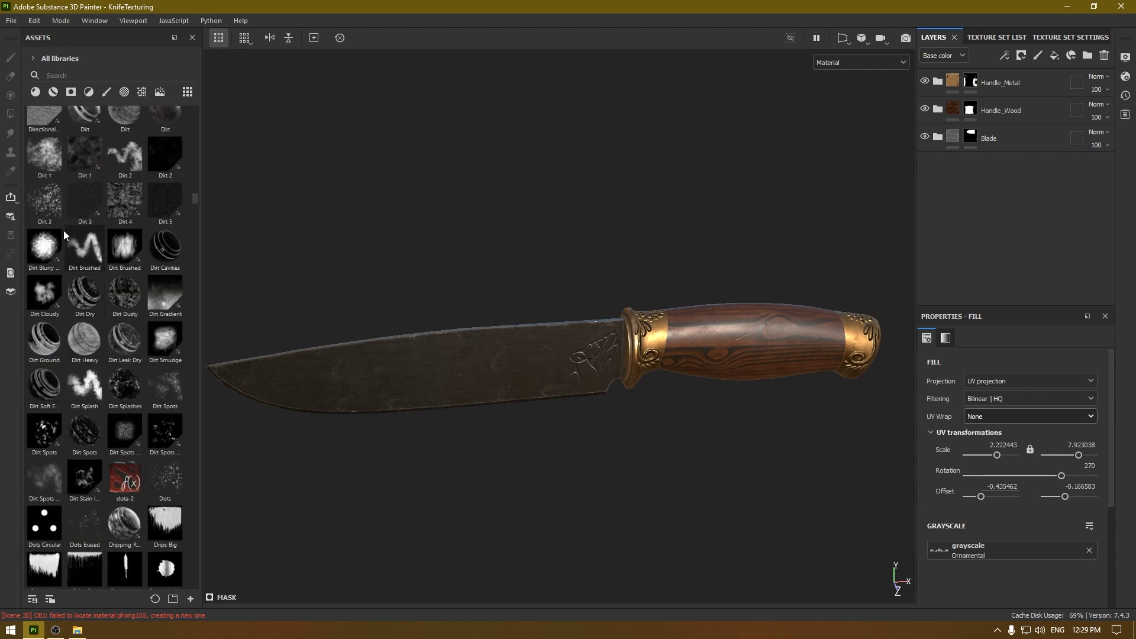
click(39, 91)
scroll(153, 300, down, 15)
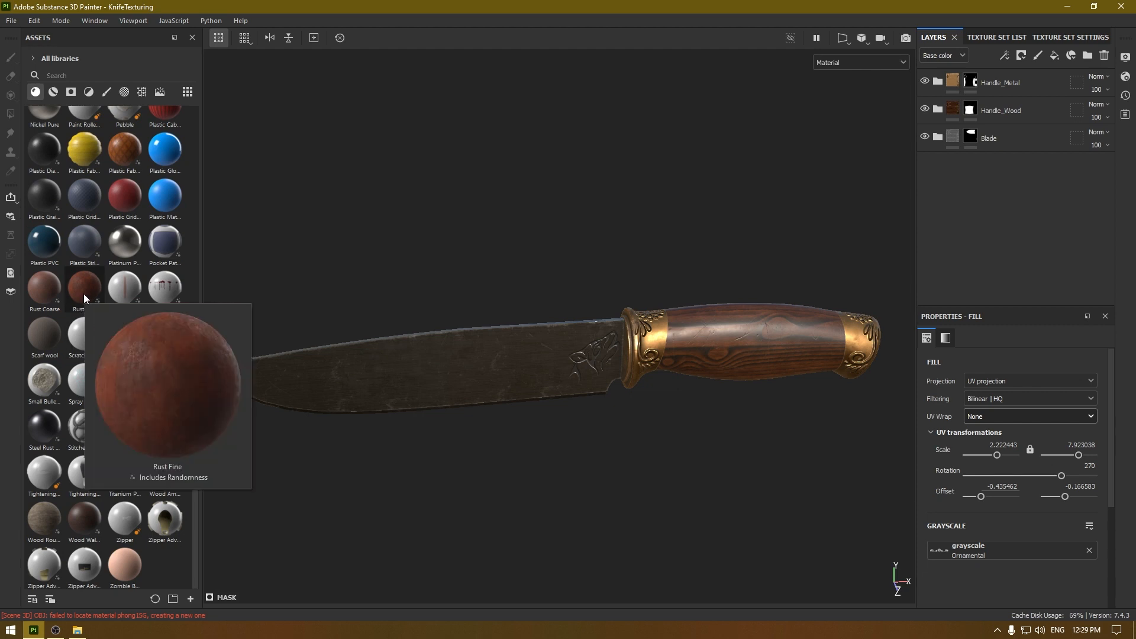
click(75, 293)
drag(75, 292, 996, 76)
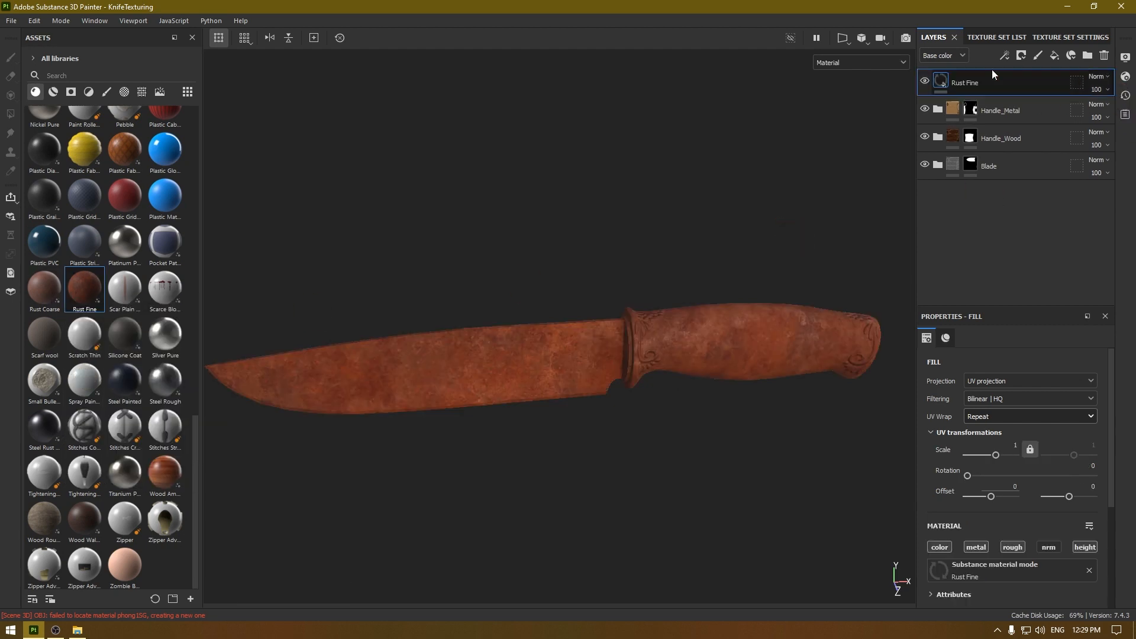
Step: Switch the Rust Fine layer to tri-planar projection with a scale of 5
scroll(826, 267, up, 3)
scroll(1015, 509, down, 3)
scroll(1006, 473, up, 3)
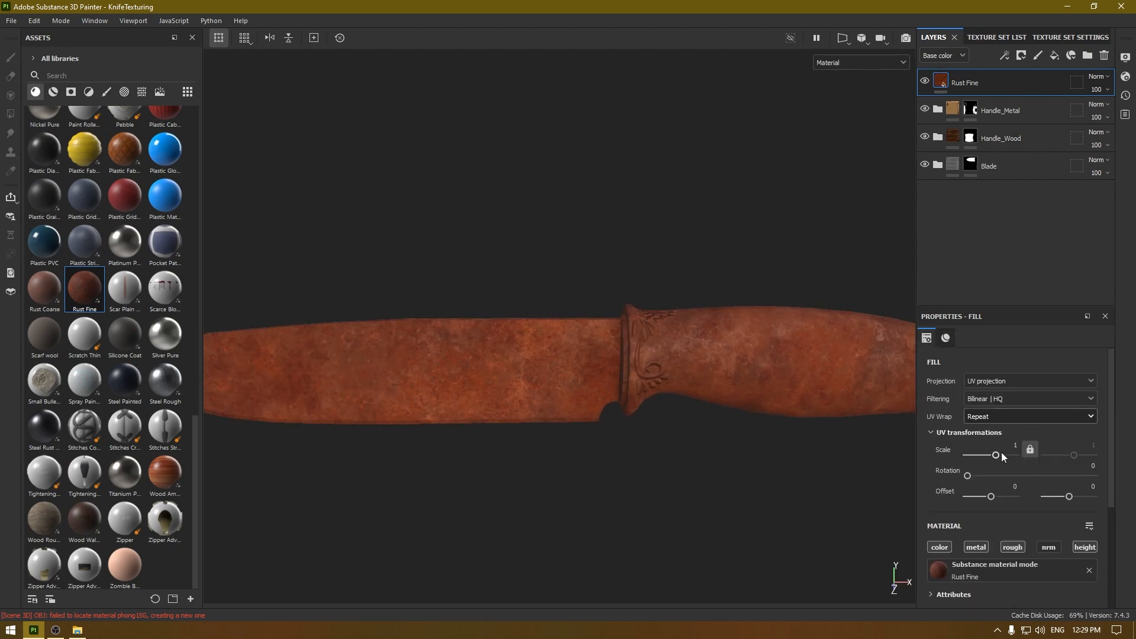
click(992, 382)
click(995, 417)
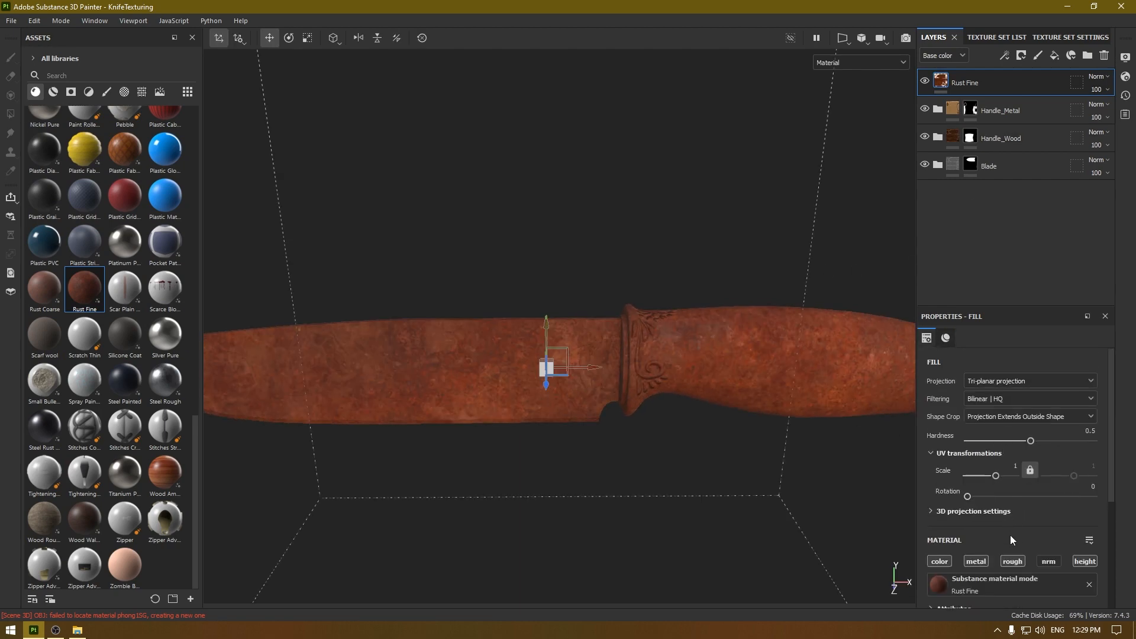
text(5)
key(Return)
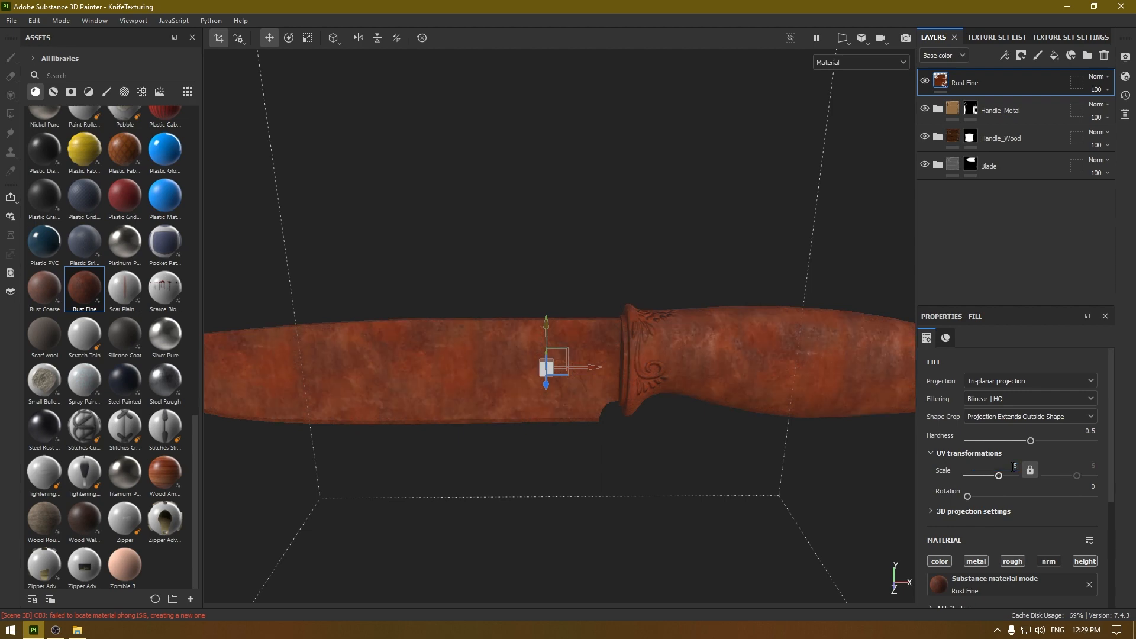
Step: Change the Rust Color to a desaturated grey-brown and expand the material's technical parameters
scroll(999, 449, down, 4)
click(1017, 533)
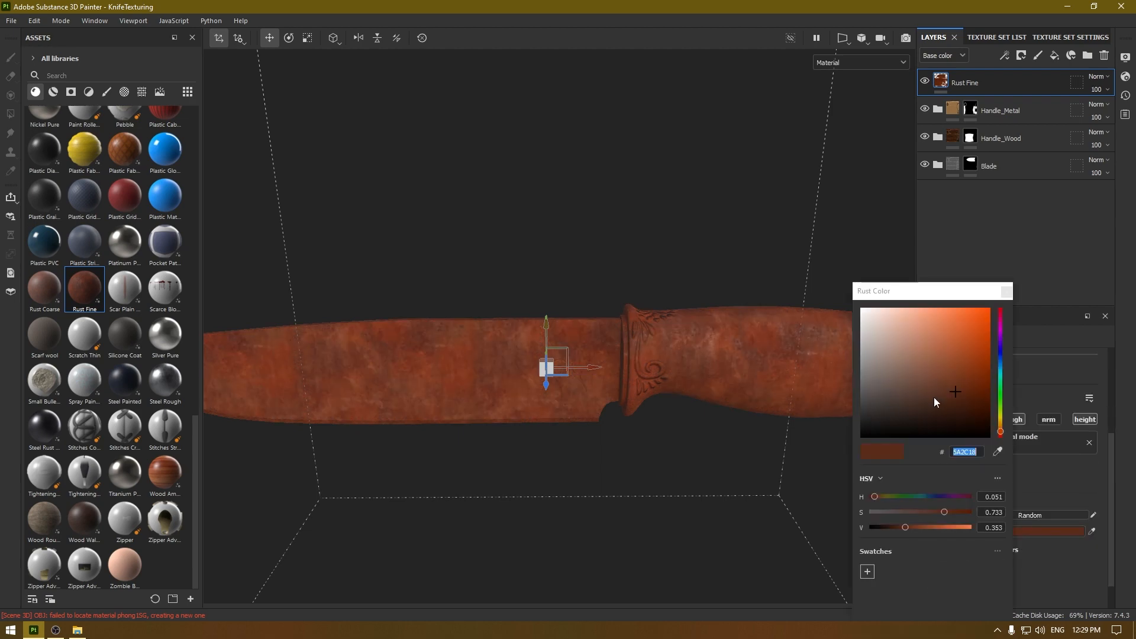
click(1000, 427)
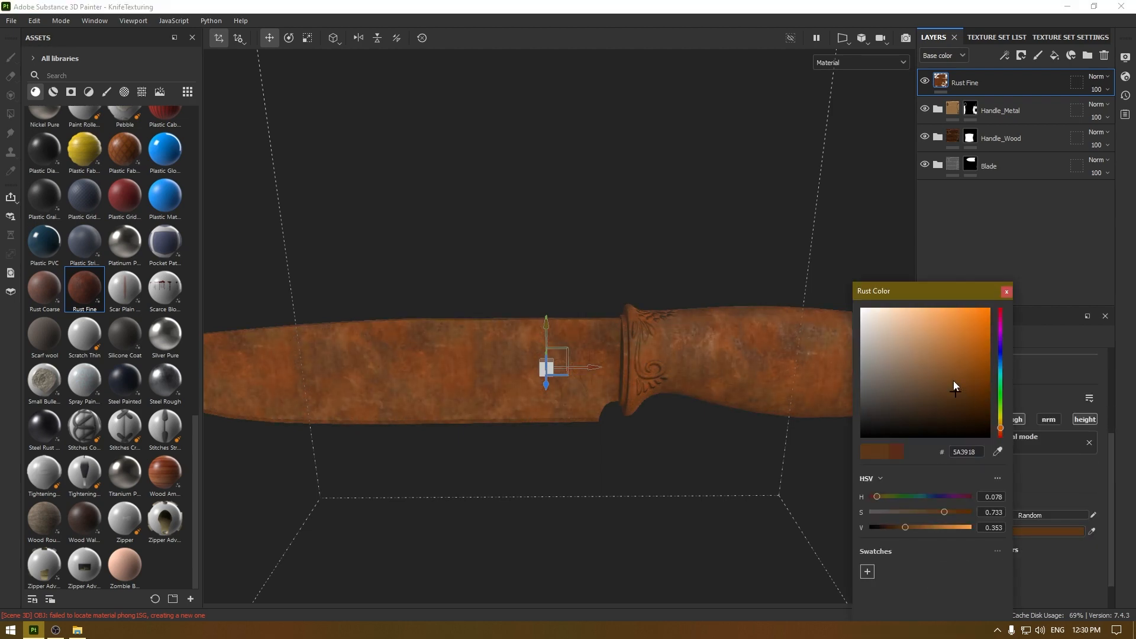
mouse_move(953, 381)
mouse_down()
mouse_move(899, 342)
mouse_move(877, 370)
mouse_move(881, 392)
mouse_up()
click(1005, 292)
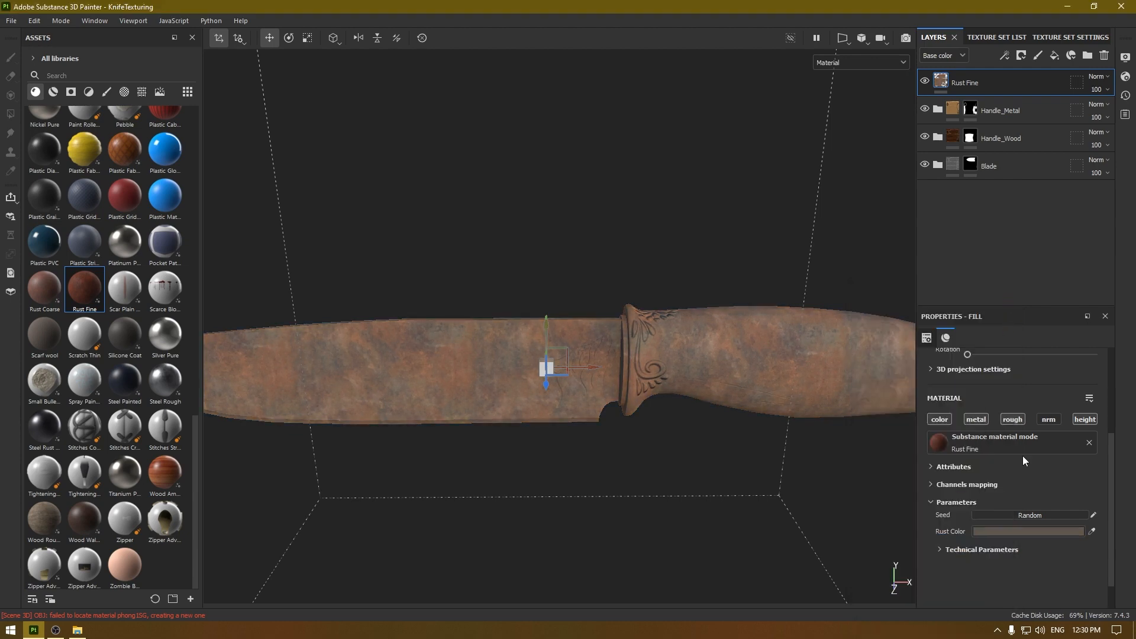
scroll(1024, 460, down, 1)
click(987, 513)
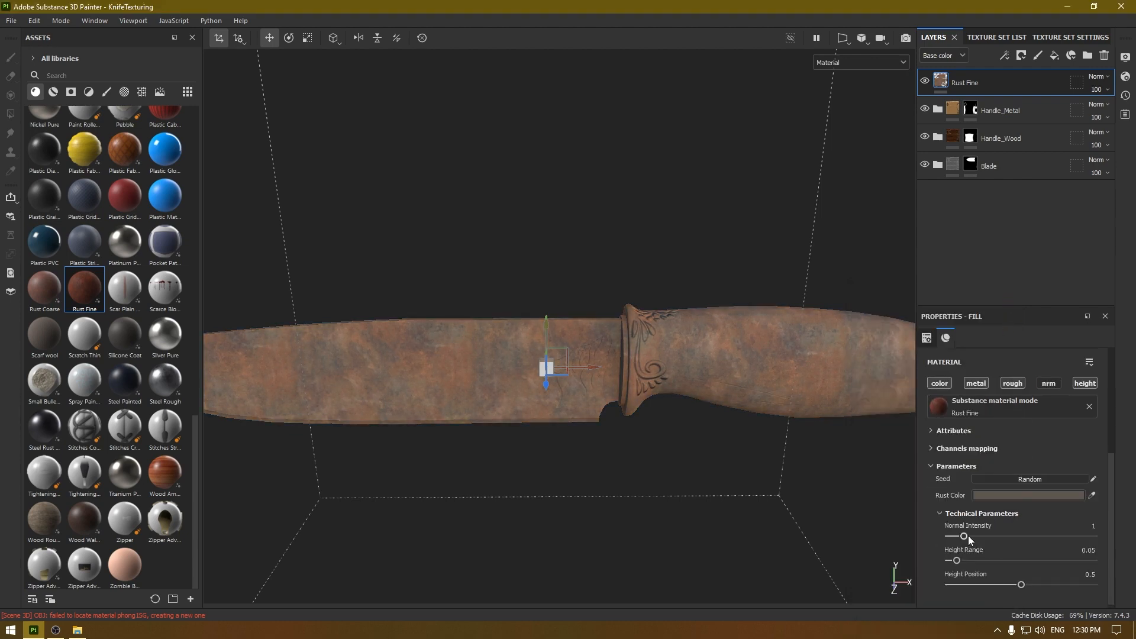
Step: Add a black mask to the Rust Fine layer and drive it with a Dirt generator
right_click(960, 86)
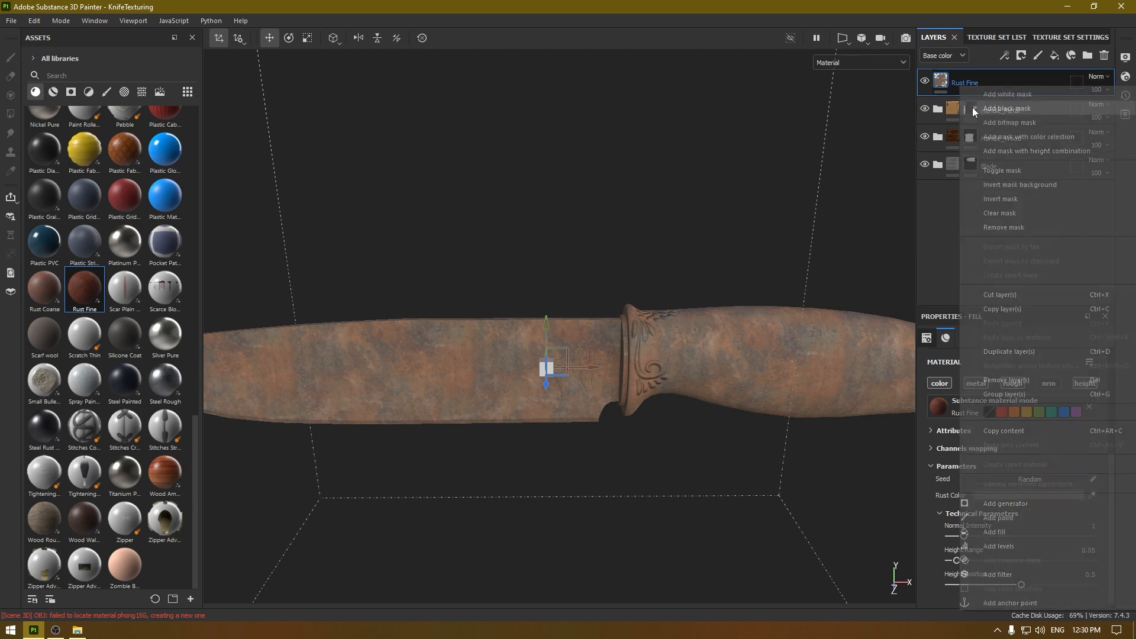
click(981, 109)
click(996, 504)
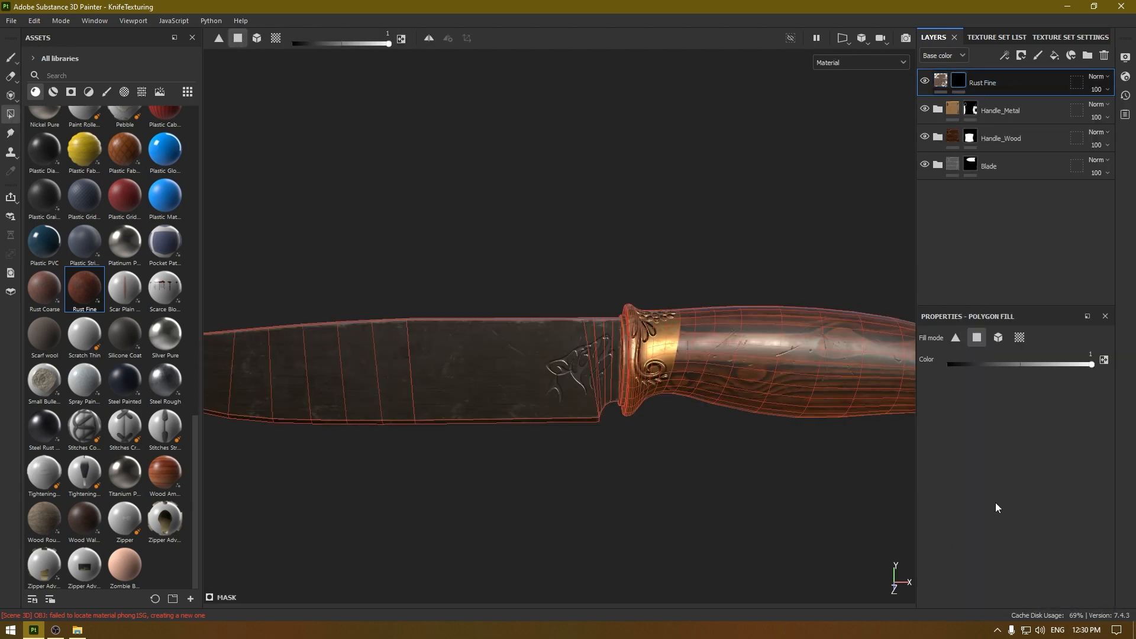
click(1016, 365)
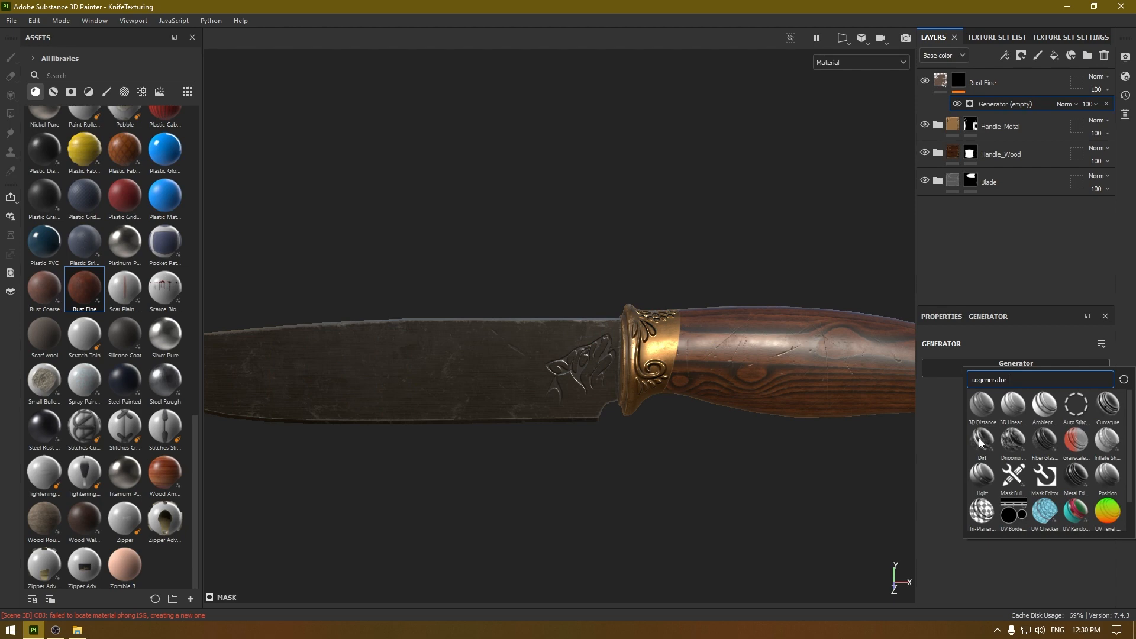
alt+drag(559, 386, 663, 373)
scroll(616, 373, up, 2)
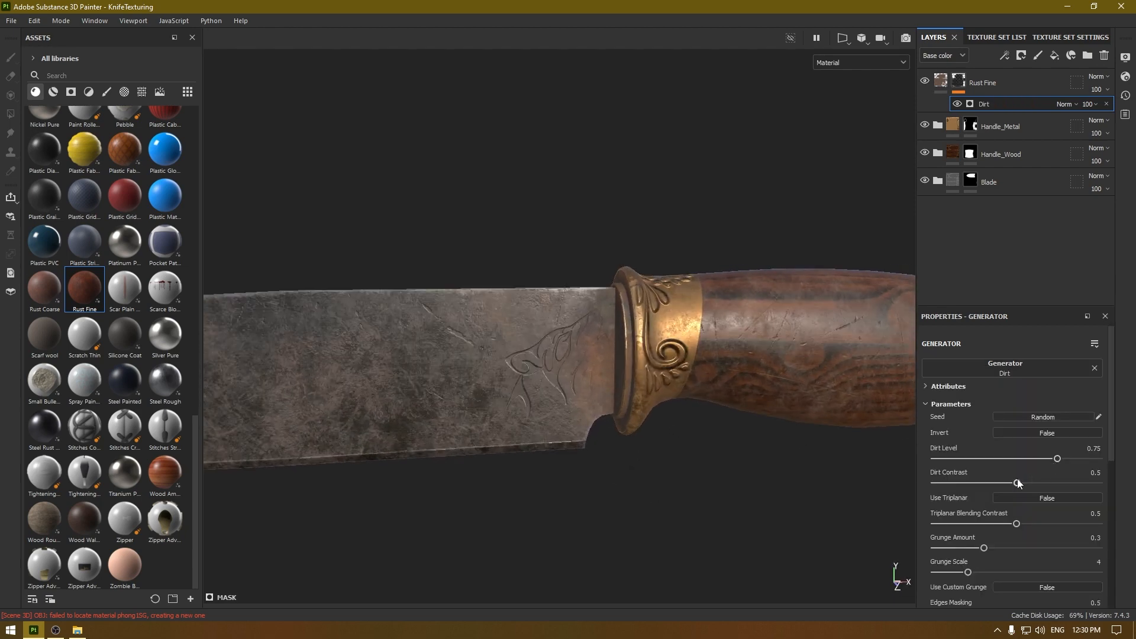
Step: Reduce the Dirt generator's Dirt Level to 0.44 and set Use Triplanar to True
drag(1056, 459, 1028, 460)
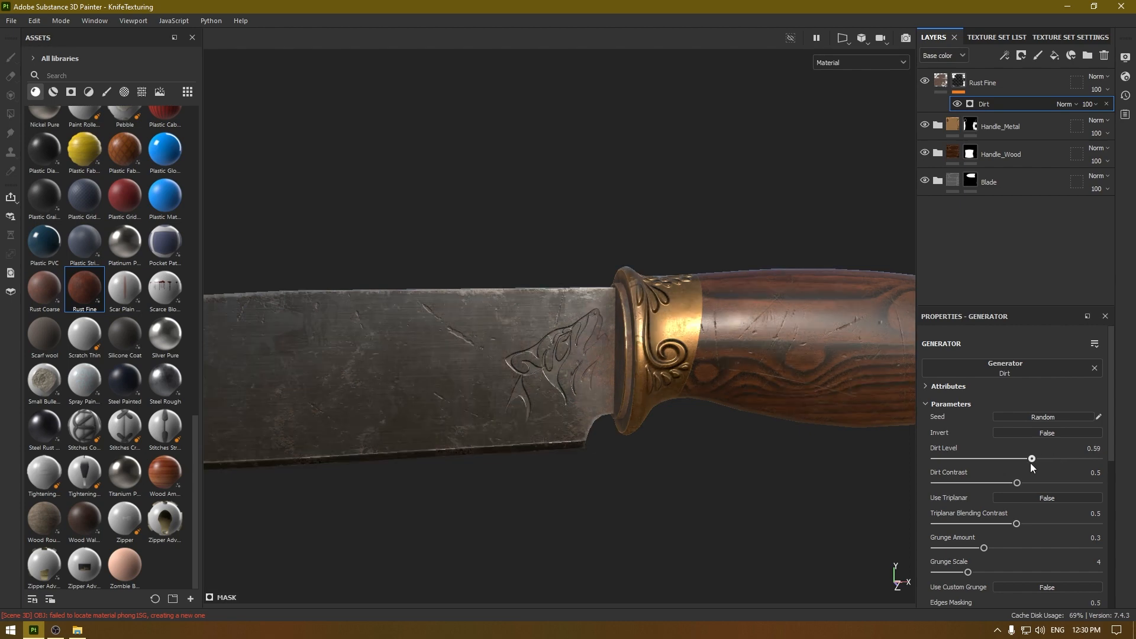
click(1035, 499)
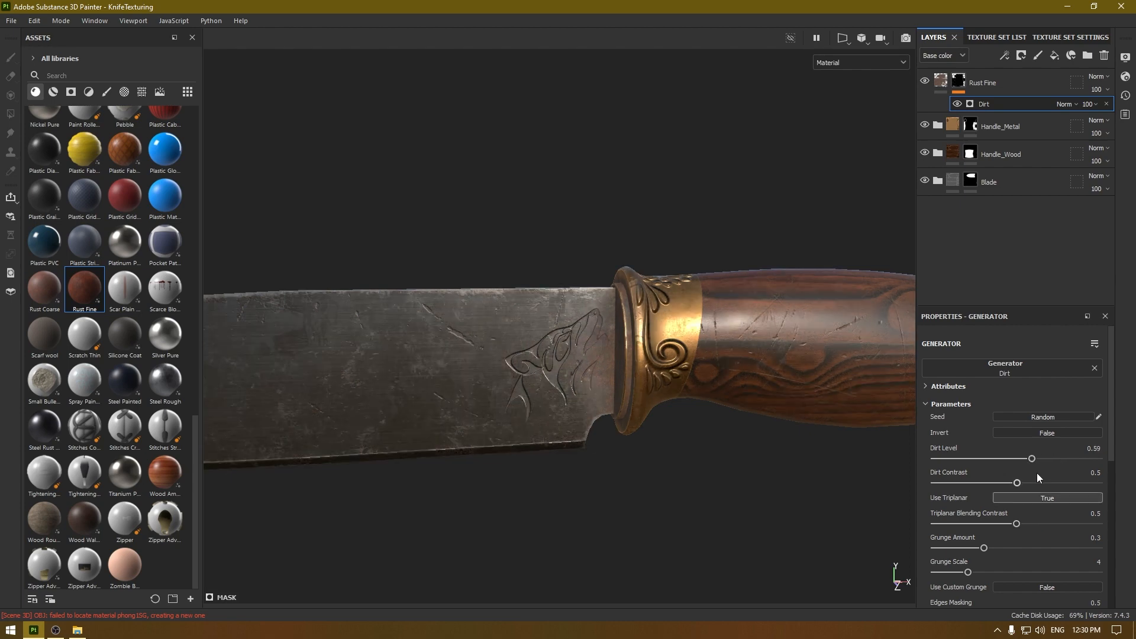
mouse_move(1016, 483)
mouse_down()
mouse_move(983, 483)
mouse_move(1056, 484)
mouse_move(1039, 485)
mouse_move(1017, 460)
mouse_move(1006, 464)
mouse_move(1033, 484)
mouse_up()
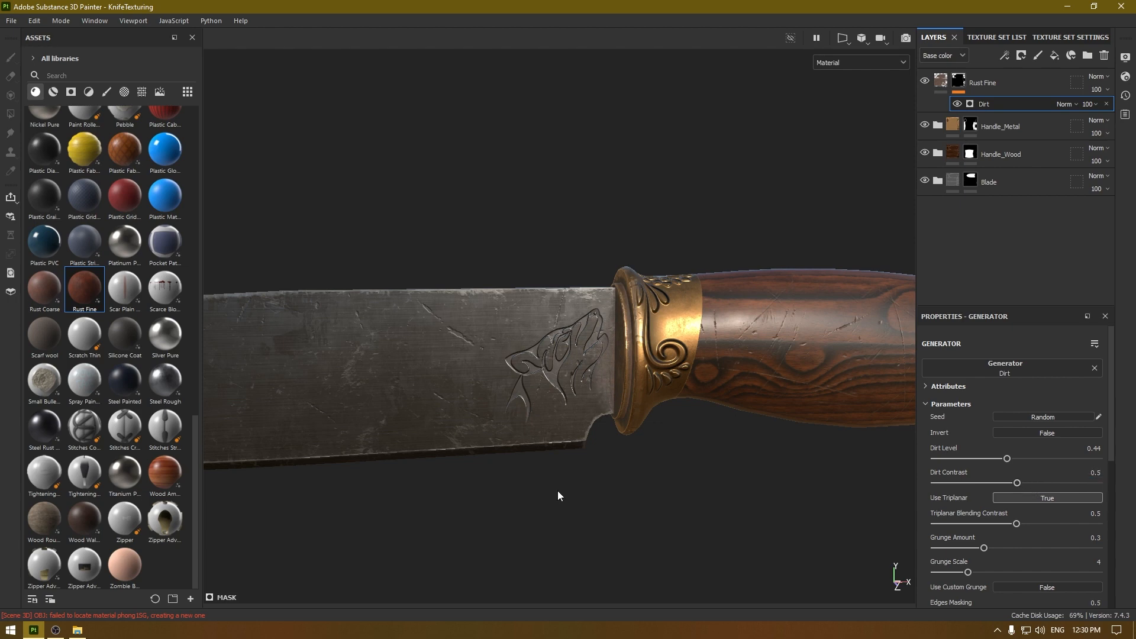
Step: Lower the Dirt generator's opacity to 50 in the Rust Fine mask
alt+drag(558, 496, 523, 333)
scroll(523, 333, up, 2)
click(1088, 104)
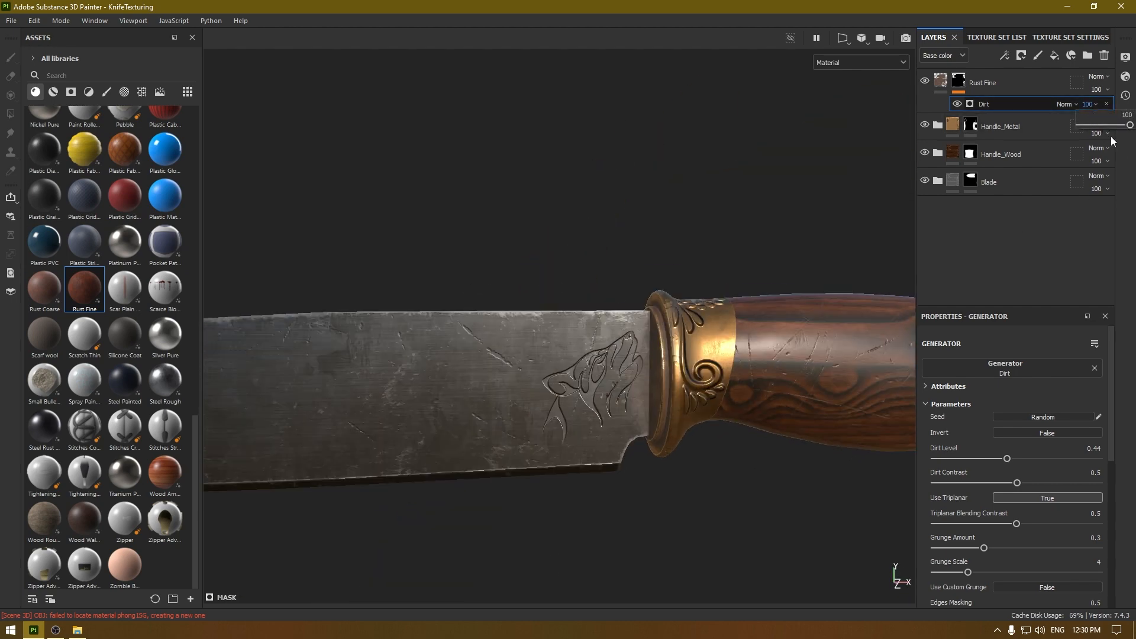
drag(1129, 125, 1108, 125)
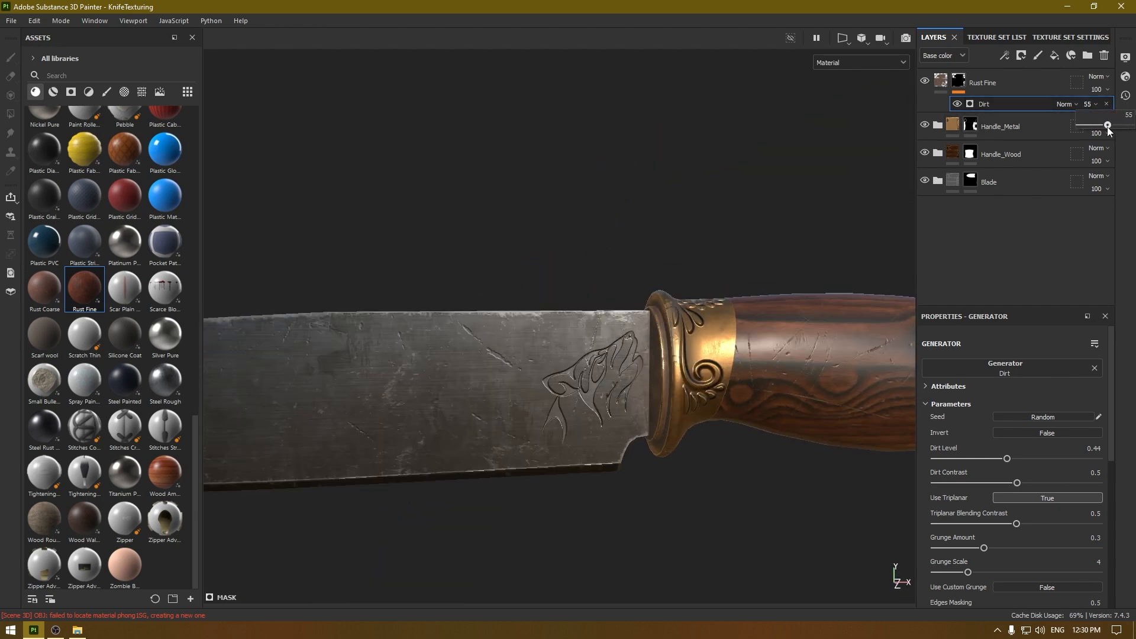
scroll(563, 263, down, 2)
mouse_move(563, 263)
alt+mouse_down()
mouse_move(540, 261)
mouse_move(562, 266)
alt+mouse_up()
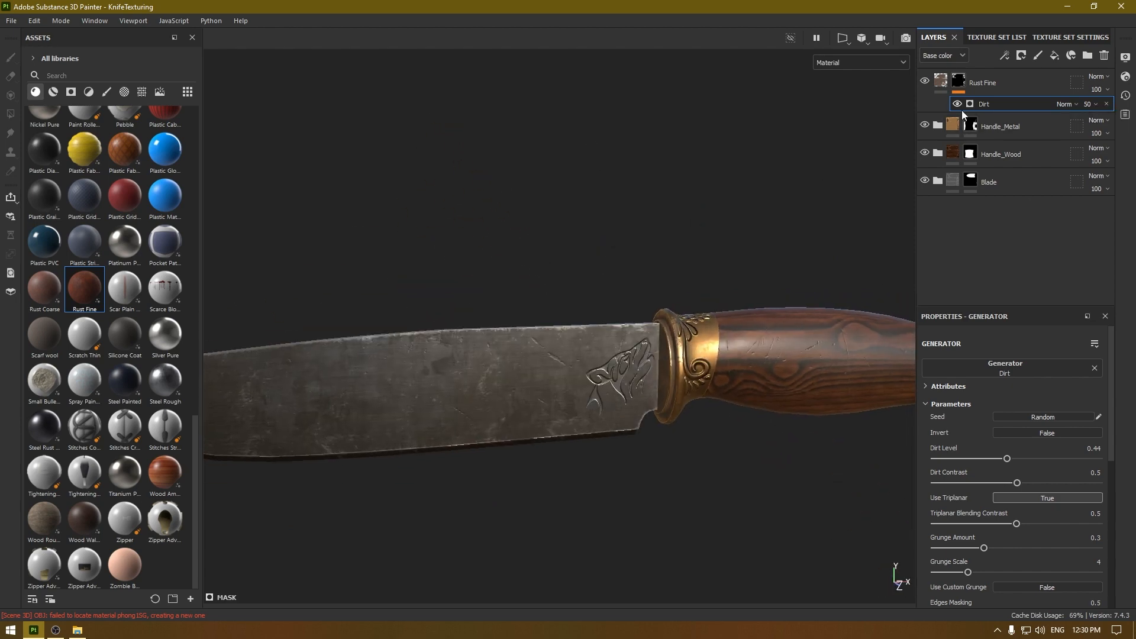
Step: Switch to Iray rendering and frame the whole knife in the render view
click(905, 39)
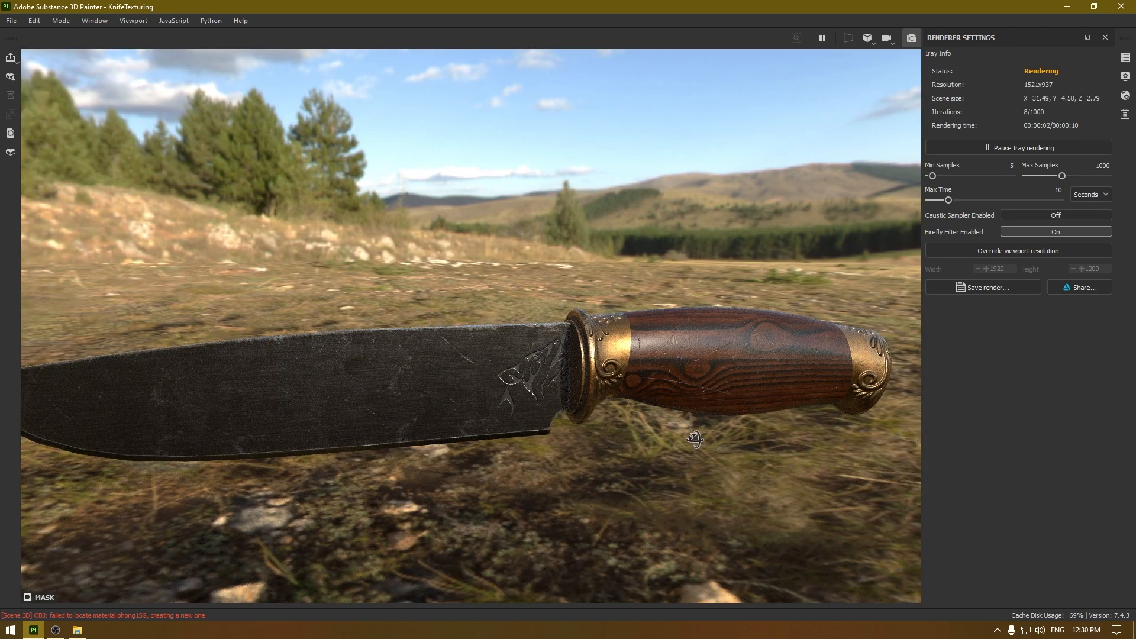
alt+drag(608, 286, 652, 358)
mouse_move(651, 358)
shift+right_down()
mouse_move(698, 368)
mouse_move(665, 374)
shift+right_up()
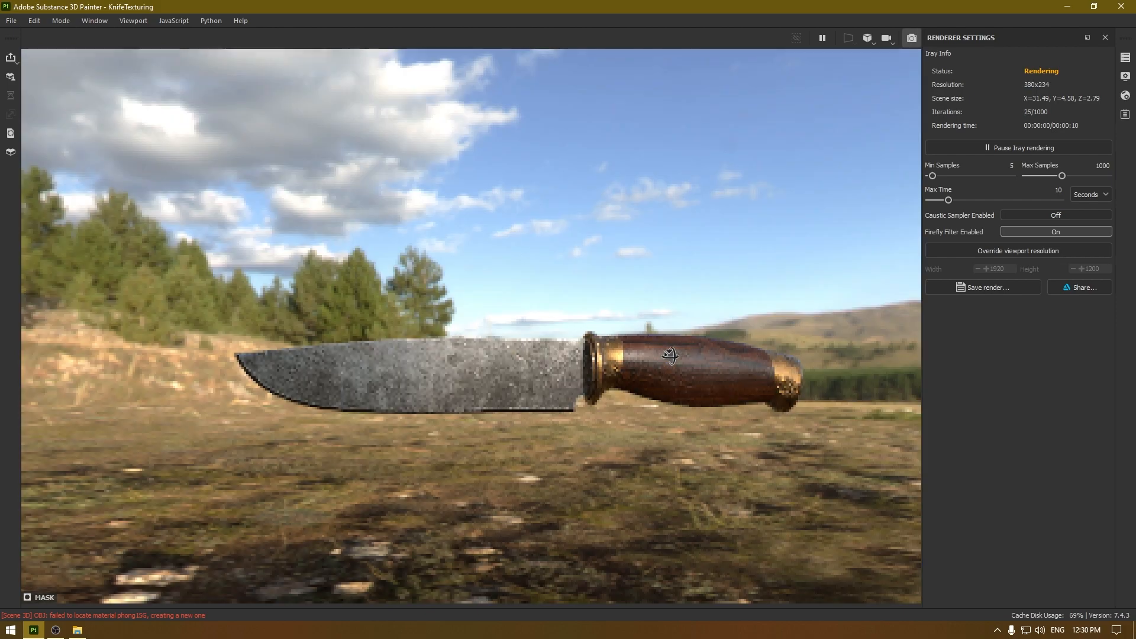
alt+drag(669, 355, 660, 328)
Step: Enable the dome's Clear color in the display settings and set it to light grey E7E7E7
click(1125, 76)
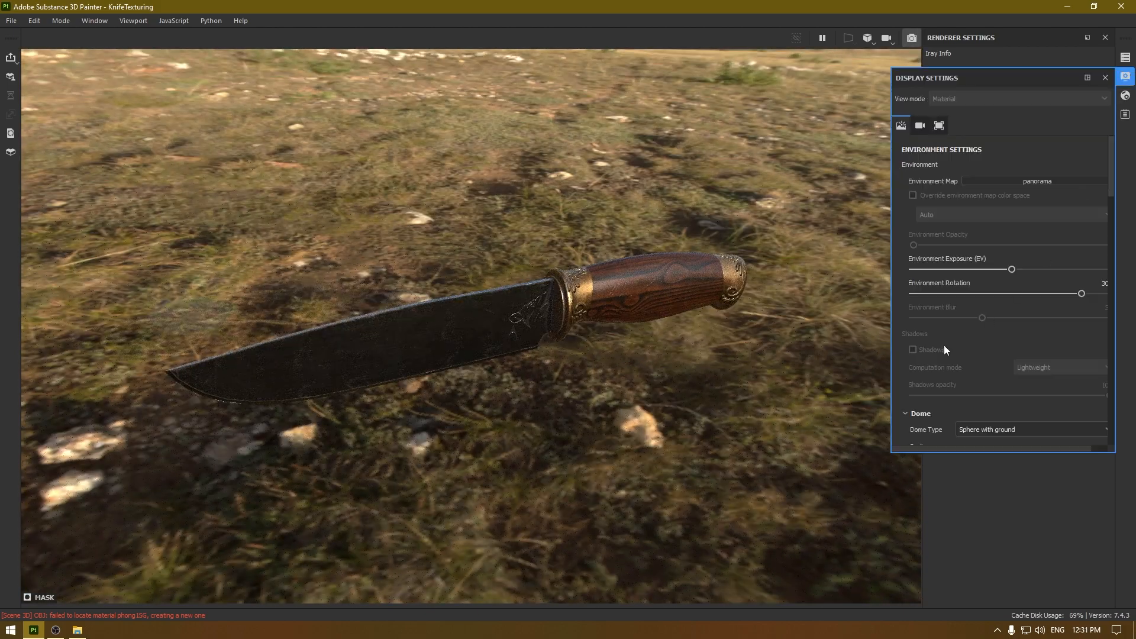
scroll(999, 331, down, 3)
scroll(976, 337, down, 3)
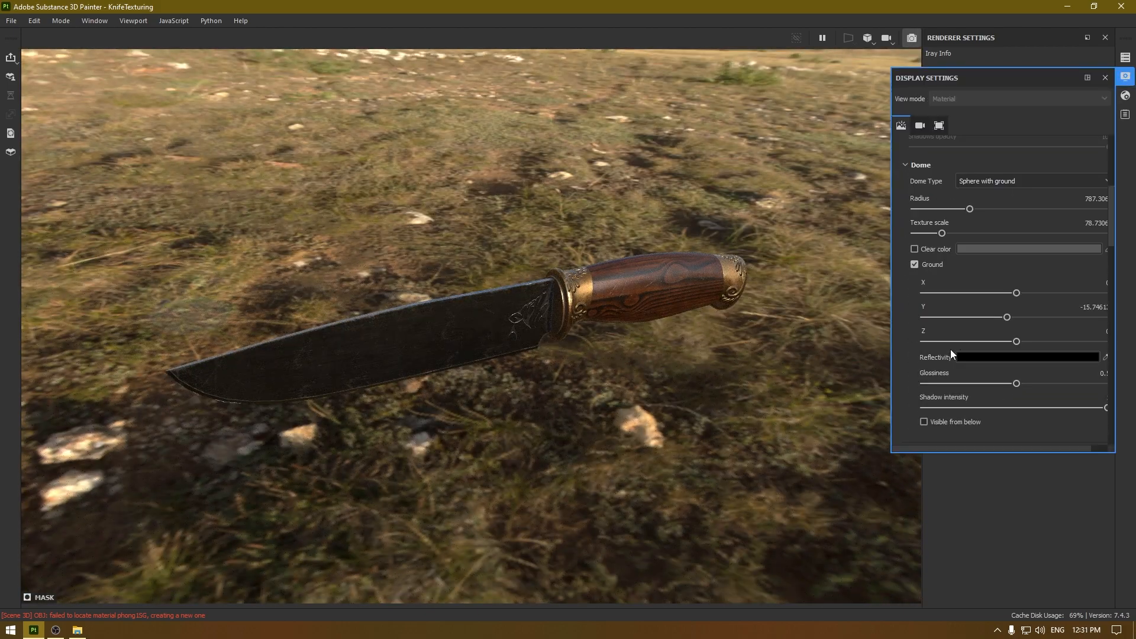
click(927, 249)
click(984, 249)
click(813, 304)
drag(814, 304, 783, 287)
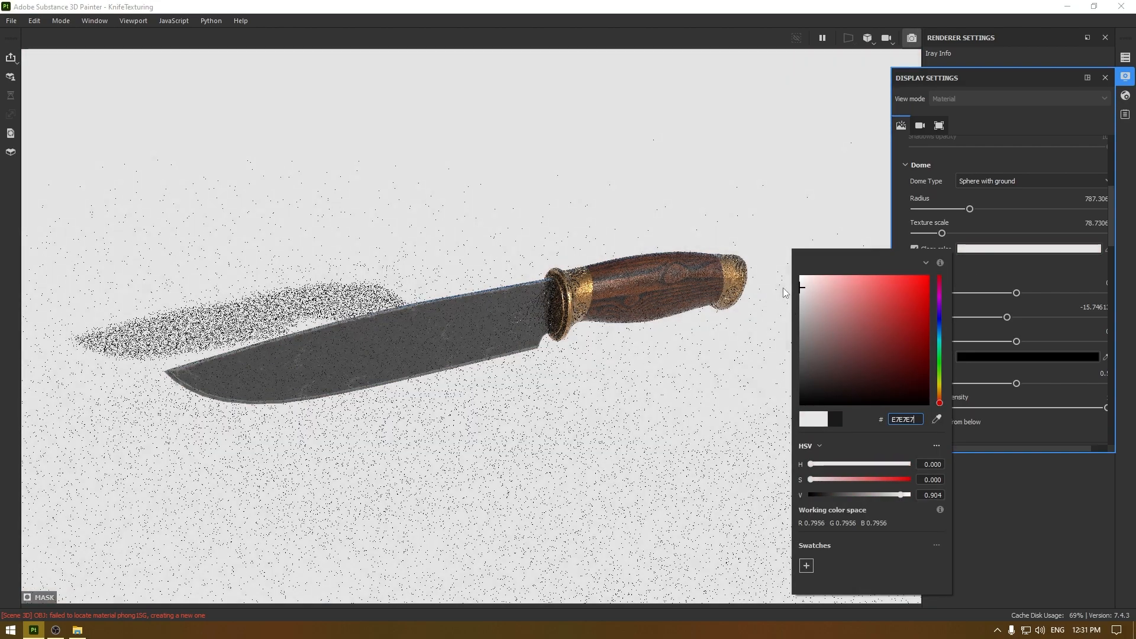
Step: Change the dome's Clear color to dark grey 1D1D1D
alt+drag(630, 335, 612, 289)
alt+right_drag(612, 296, 613, 318)
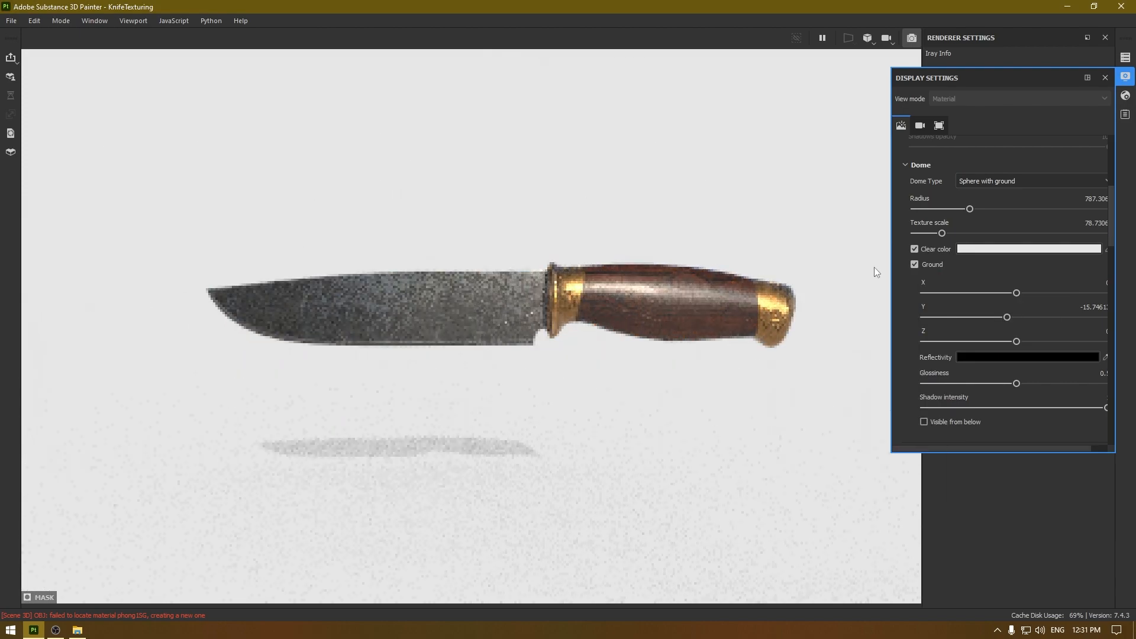
click(1029, 249)
drag(925, 336, 861, 384)
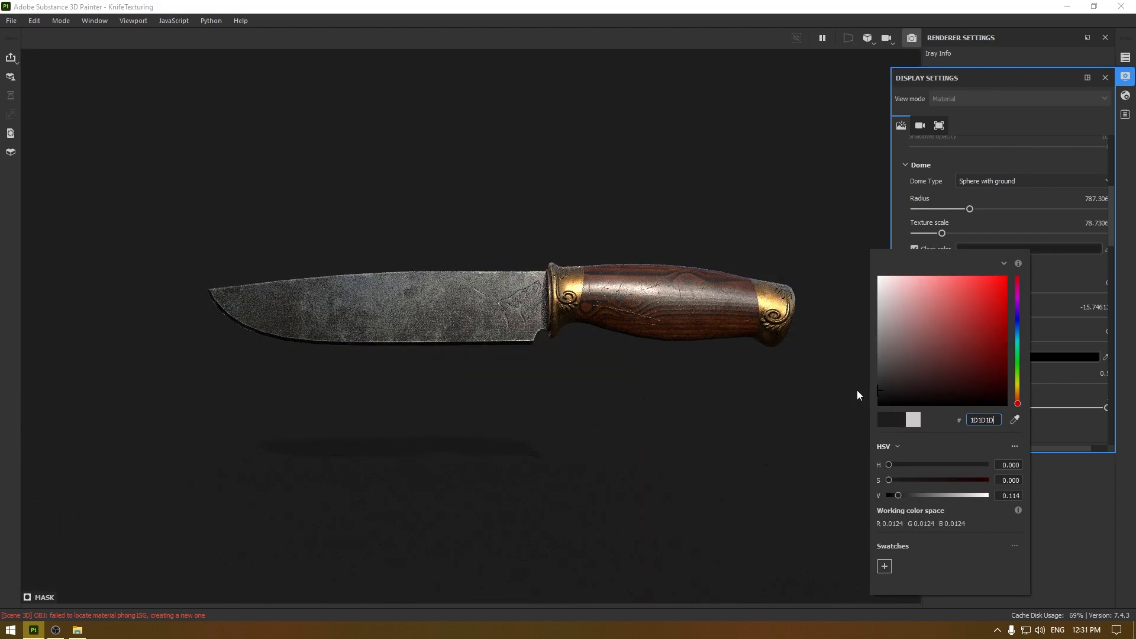
click(741, 366)
Step: Frame the knife larger and side-on in the Iray render, and close the display settings
alt+middle_drag(741, 366, 726, 373)
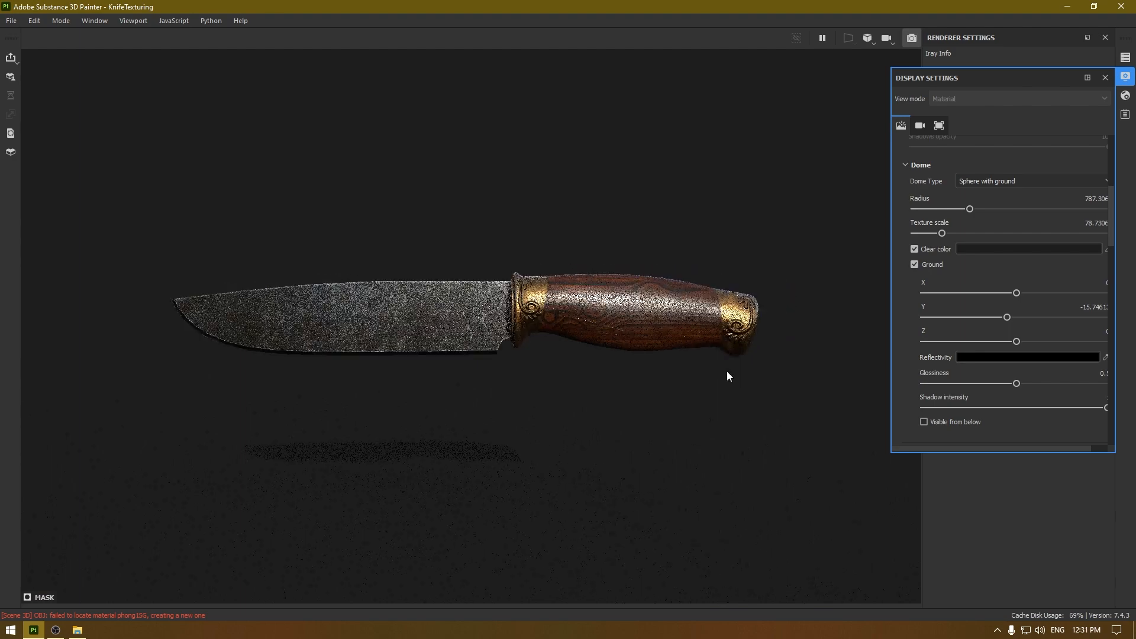
alt+right_drag(726, 373, 765, 469)
alt+middle_drag(765, 469, 778, 465)
scroll(1008, 406, down, 3)
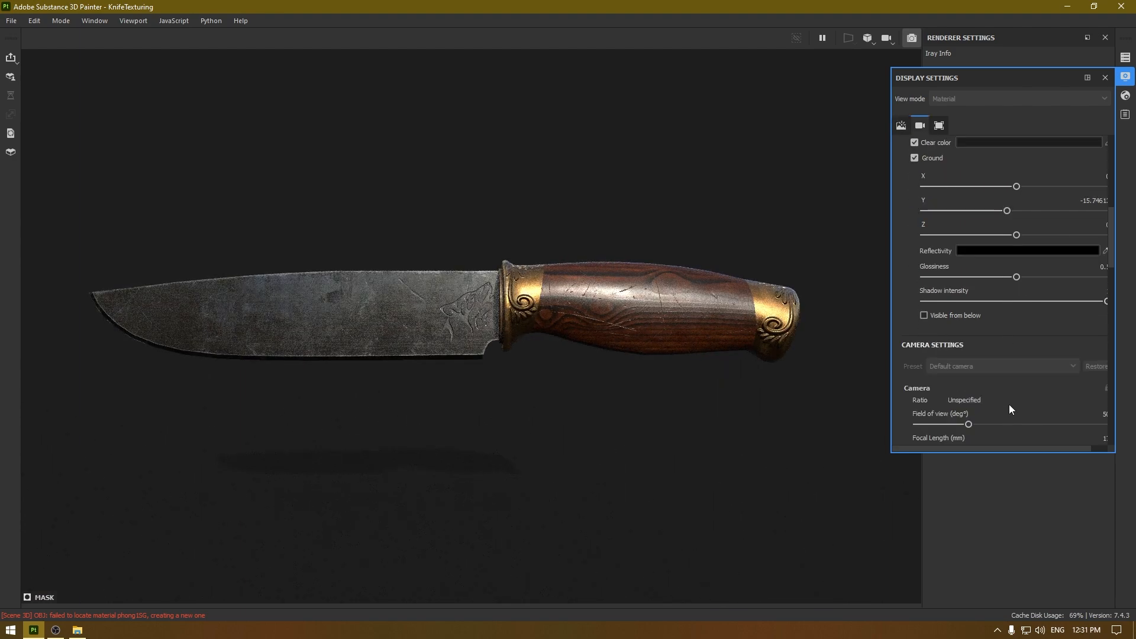
alt+drag(692, 391, 710, 403)
alt+right_drag(710, 402, 712, 411)
alt+middle_drag(713, 410, 741, 421)
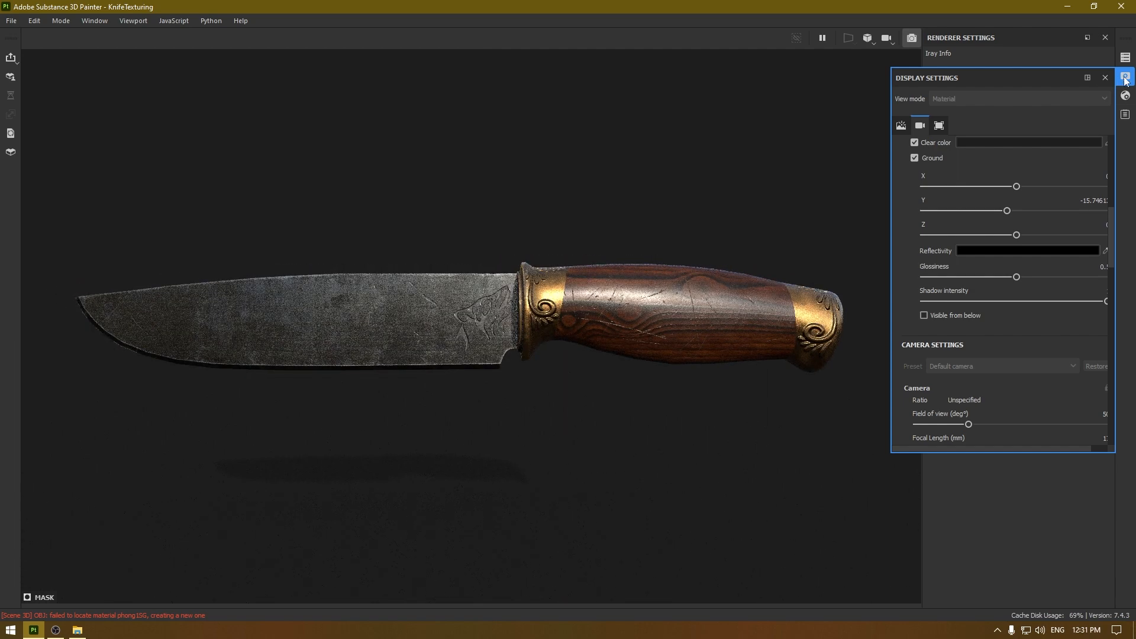
click(1125, 76)
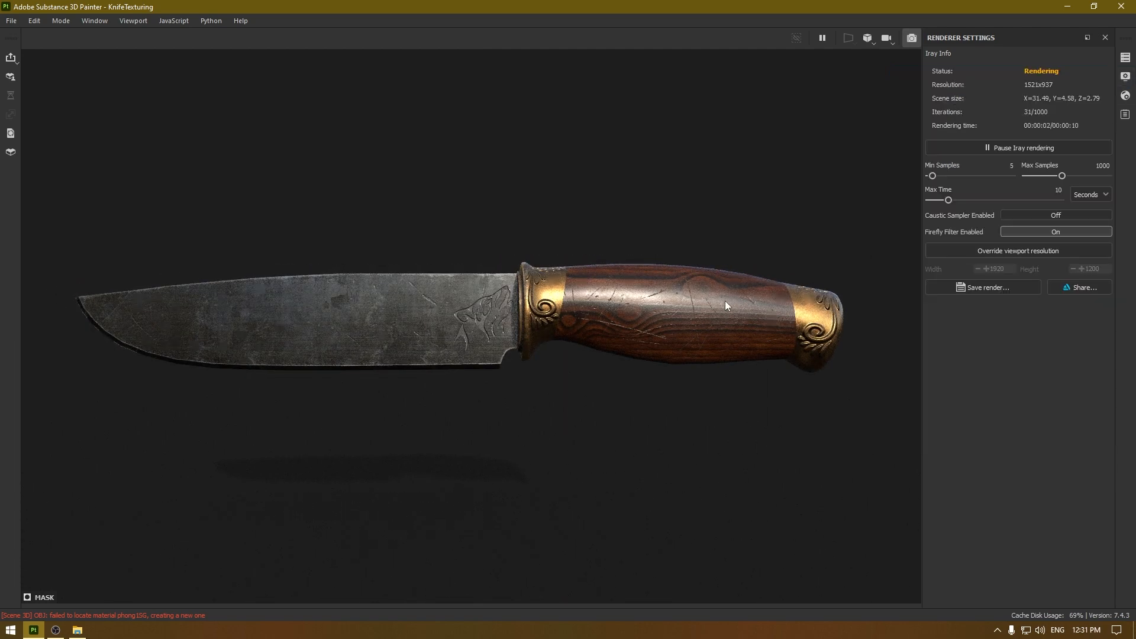